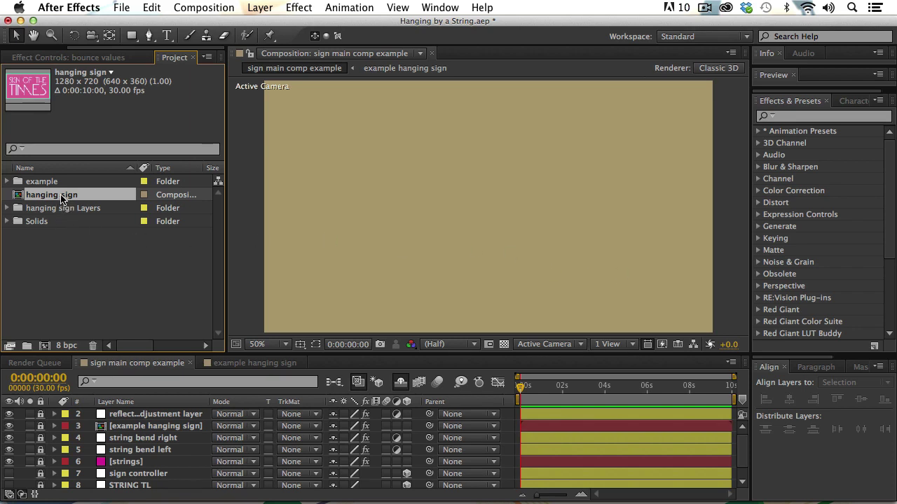
# - Open the hanging sign composition and examine its words, shadow and sign layers by switching their visibility off and on
pyautogui.doubleClick(17, 196)
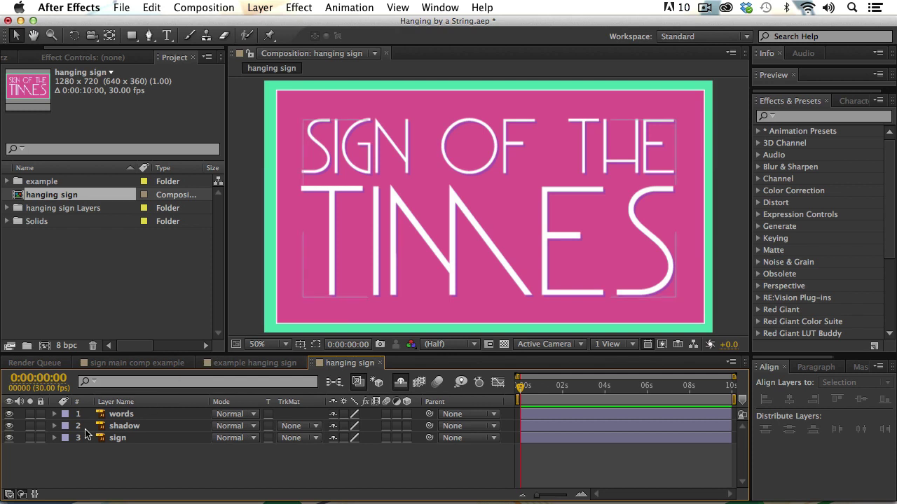
pyautogui.click(9, 415)
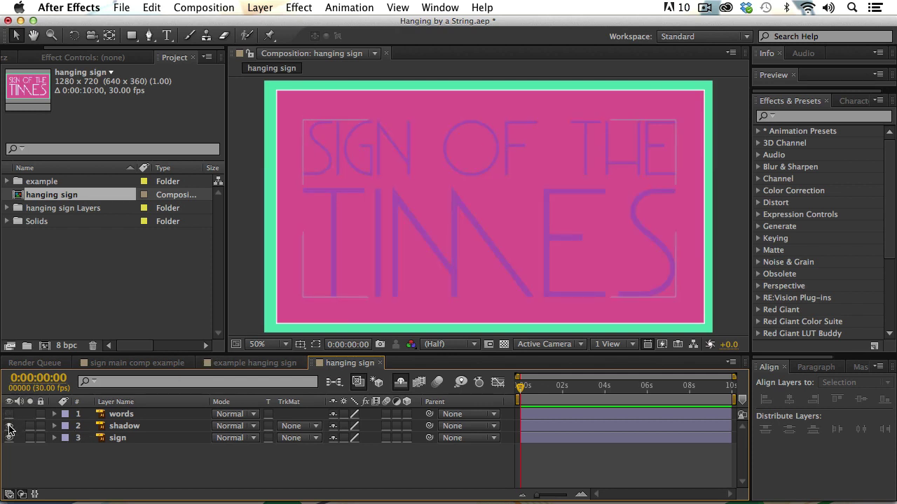
pyautogui.click(9, 426)
pyautogui.click(9, 438)
pyautogui.click(9, 438)
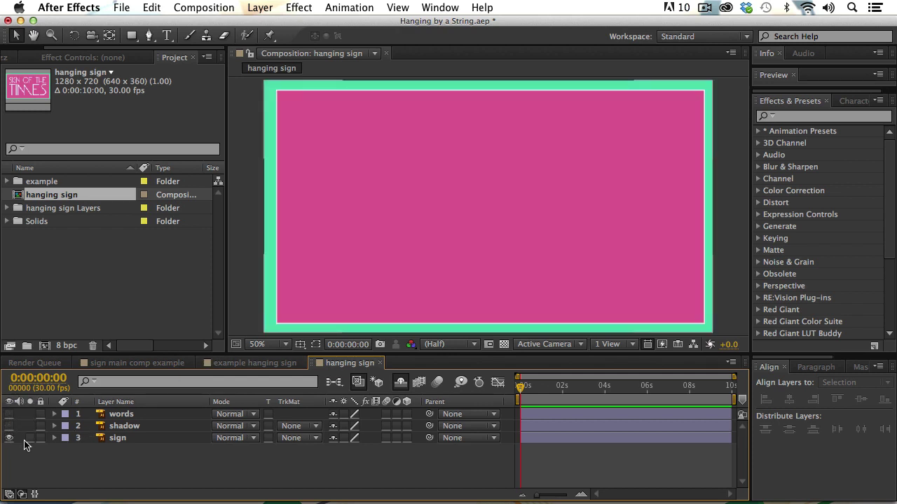
pyautogui.click(117, 438)
pyautogui.click(9, 426)
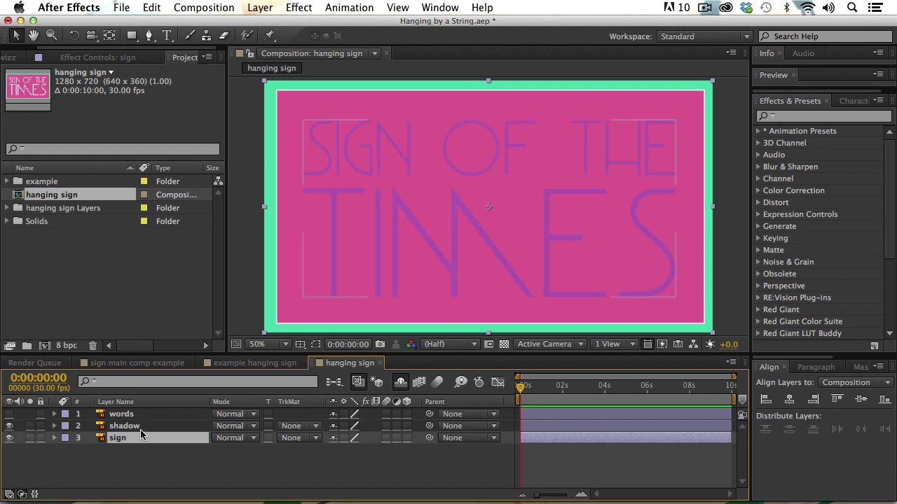
pyautogui.click(126, 426)
pyautogui.click(9, 414)
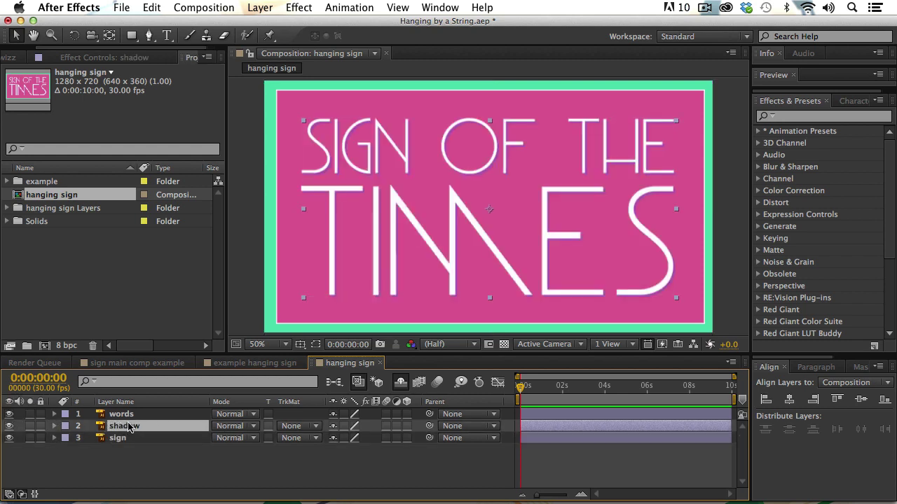
# - Set the shadow layer's blending mode to Multiply
pyautogui.click(241, 426)
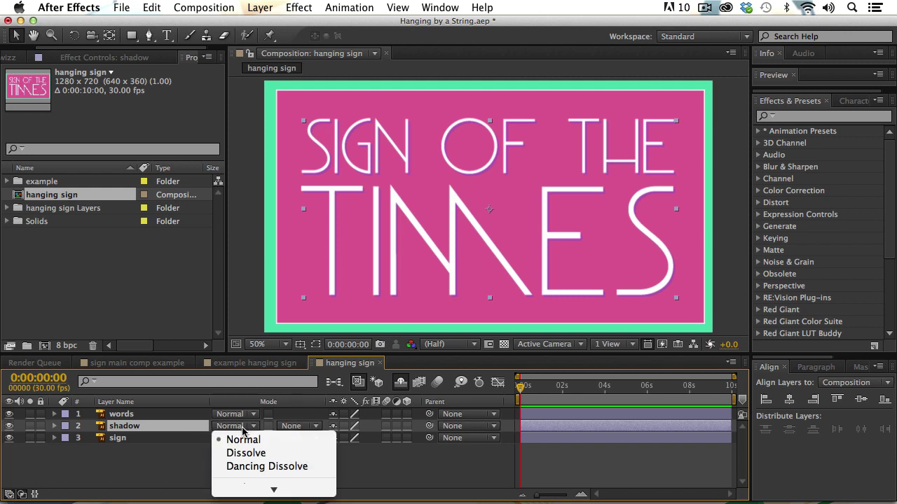
pyautogui.moveTo(251, 483)
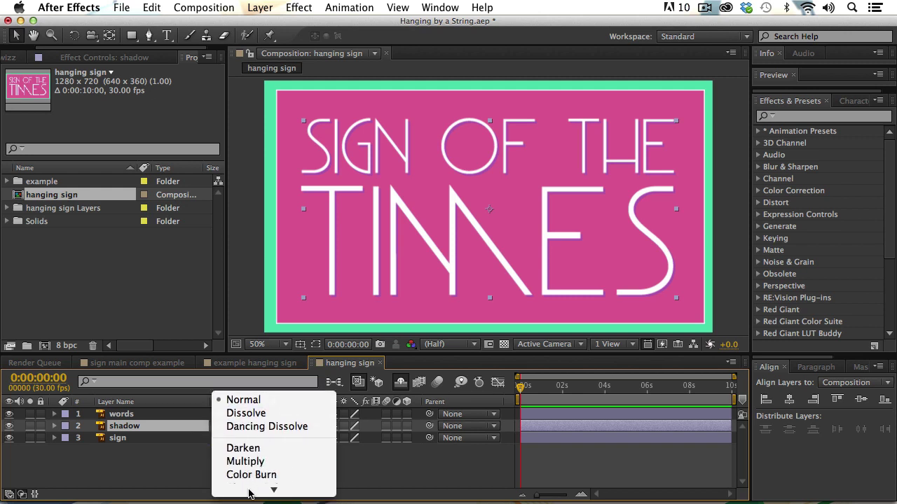
pyautogui.click(253, 409)
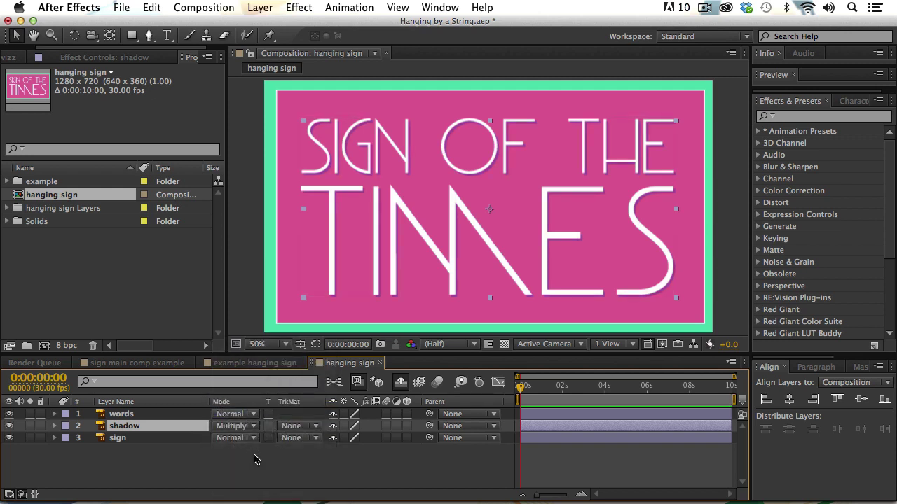
pyautogui.click(253, 303)
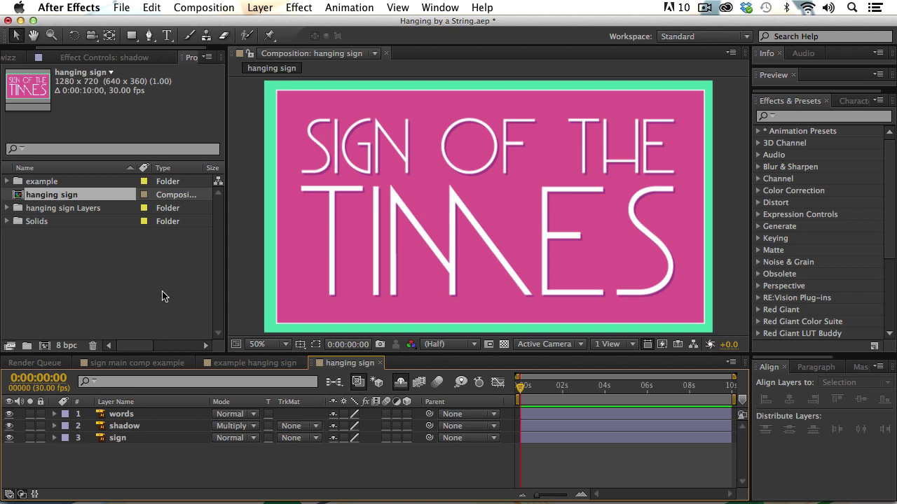
# - Create a new composition from the hanging sign composition so that it is nested as a layer
pyautogui.click(19, 198)
pyautogui.moveTo(55, 323); pyautogui.dragTo(44, 346)
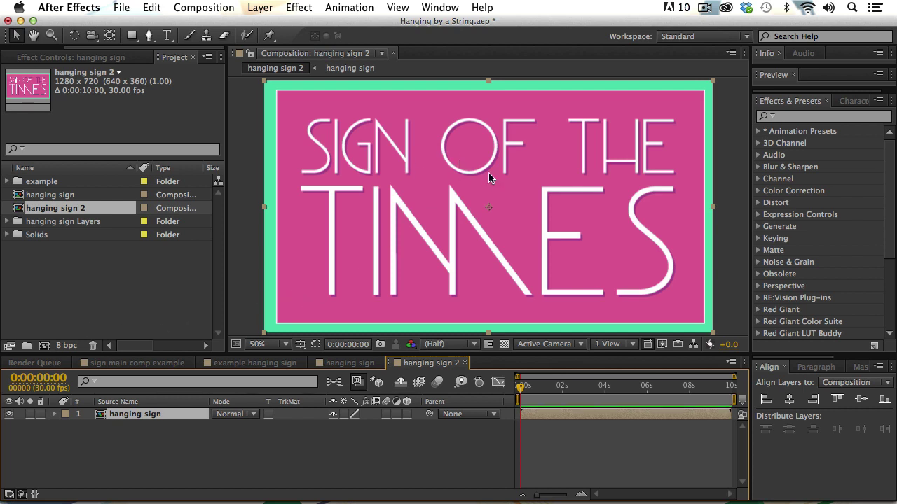
# - Apply the Corner Pin effect to the nested hanging sign layer and hide that layer
pyautogui.click(796, 118)
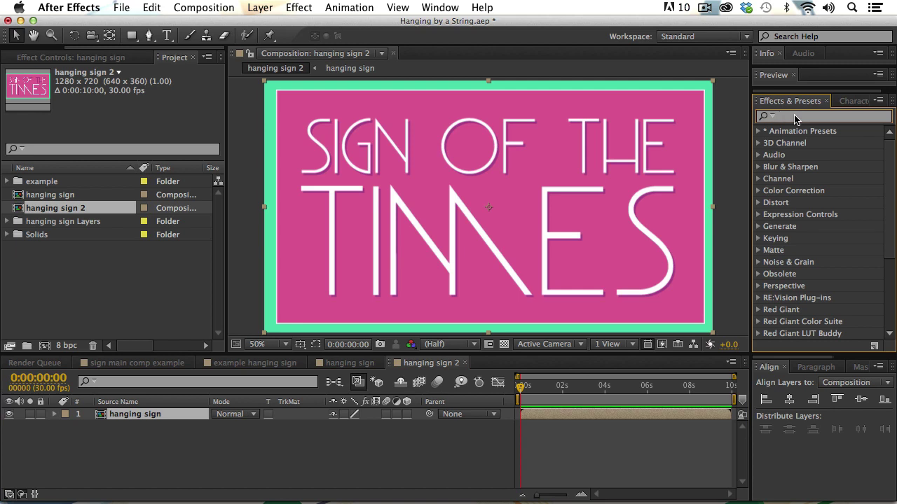
pyautogui.write('corn')
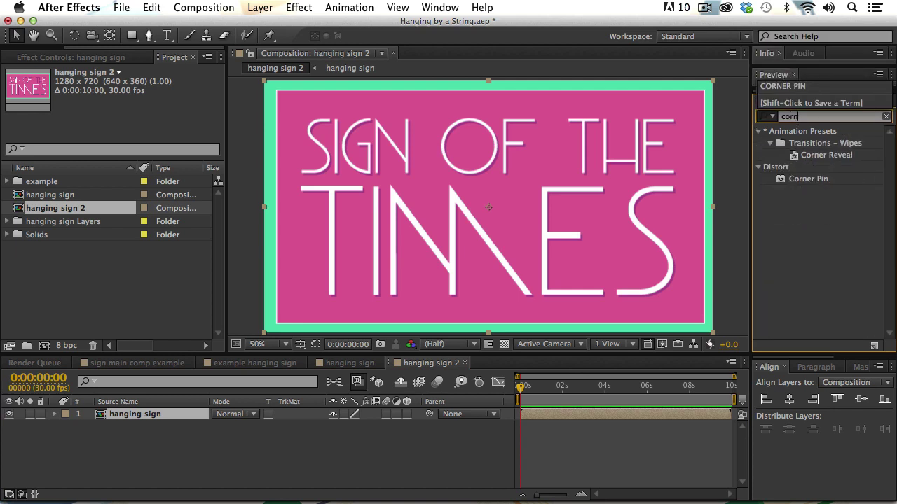
pyautogui.doubleClick(783, 180)
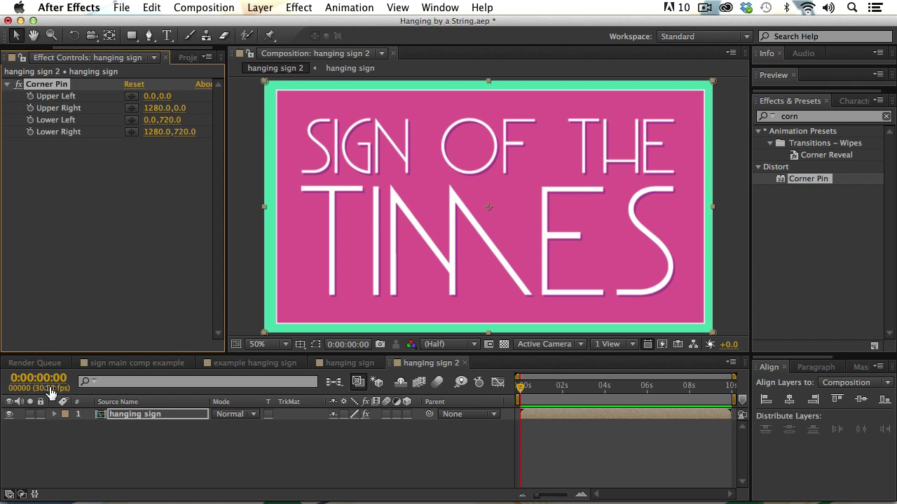
pyautogui.click(8, 418)
pyautogui.click(9, 415)
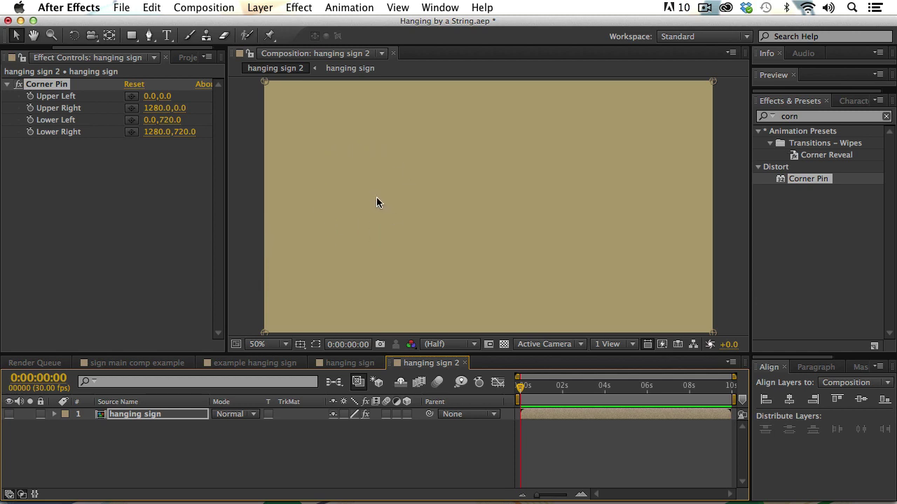
# - Add a null object to the hanging sign 2 composition and rename it LU
pyautogui.click(258, 7)
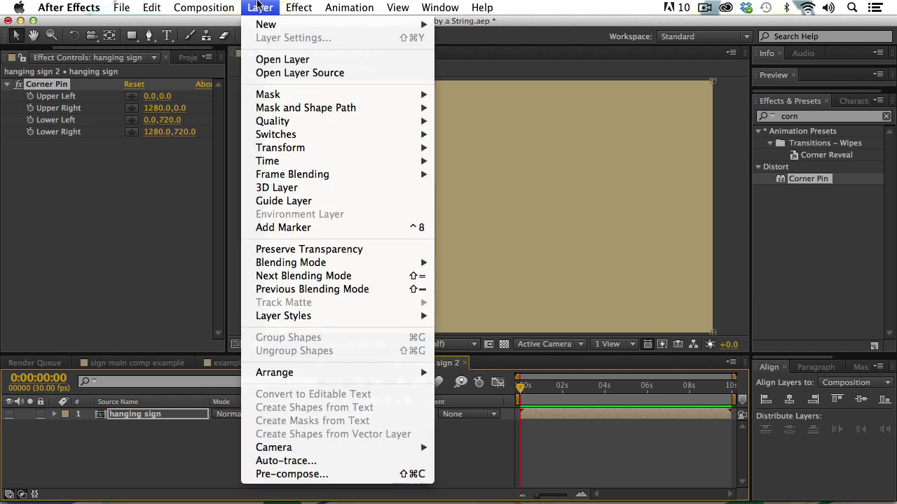
pyautogui.moveTo(273, 27)
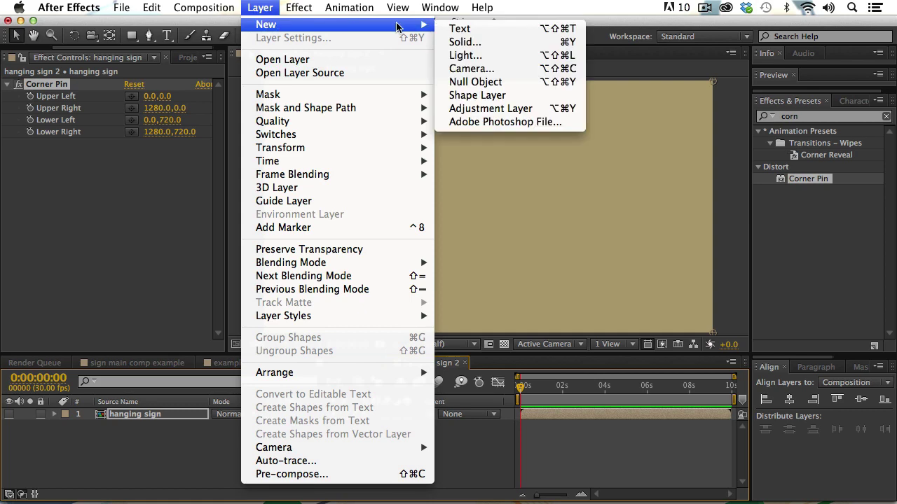
pyautogui.click(482, 83)
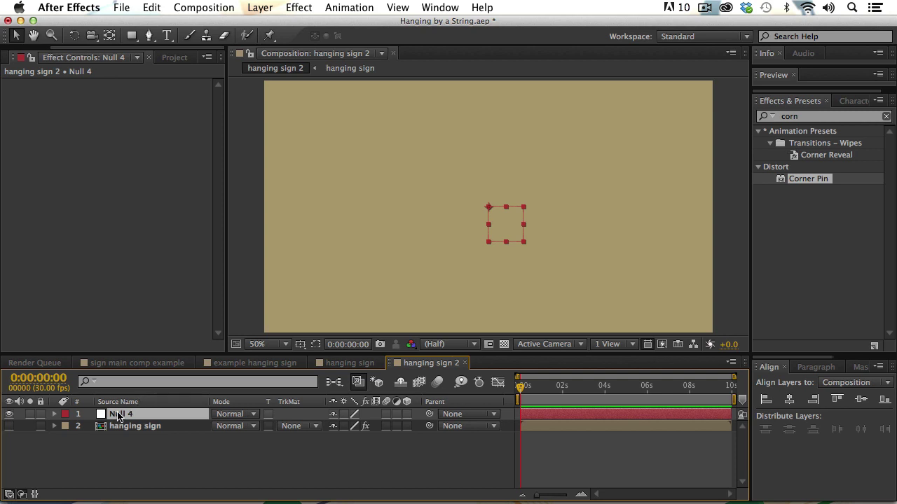
pyautogui.press('Return')
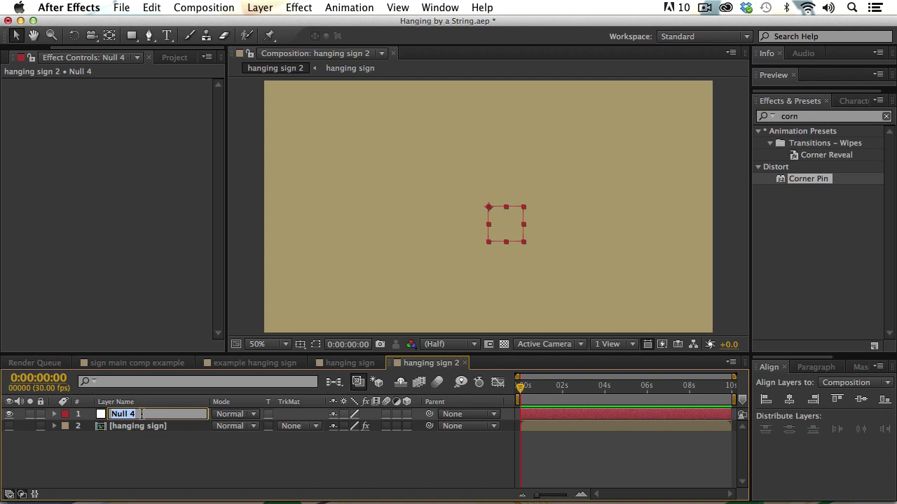
pyautogui.write('LU')
pyautogui.click(138, 437)
# - Duplicate the LU null three times and move the original LU to the top of the layer stack
pyautogui.click(116, 415)
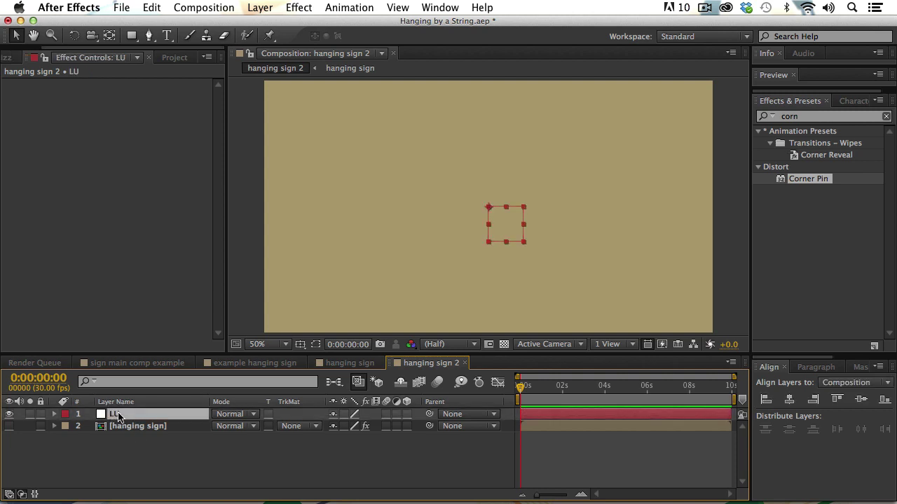
pyautogui.press('super+d')
pyautogui.press('super+d')
pyautogui.press('super+d')
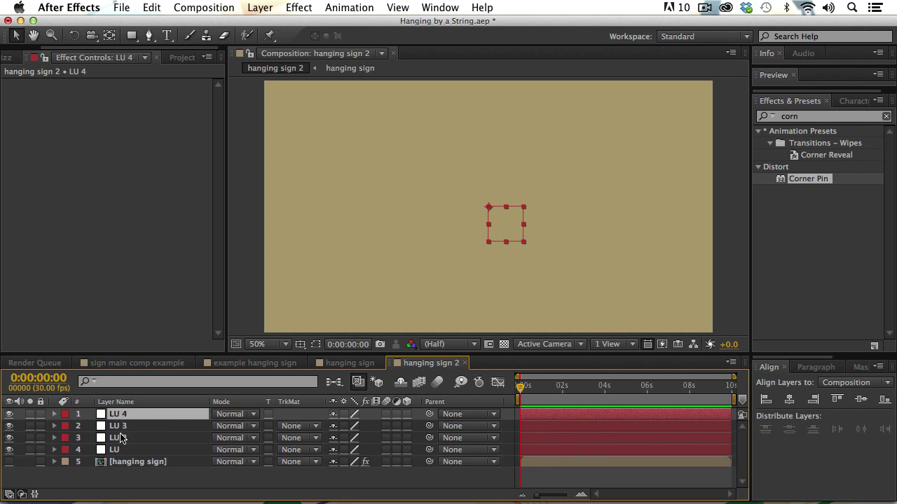
pyautogui.moveTo(116, 450); pyautogui.dragTo(119, 412)
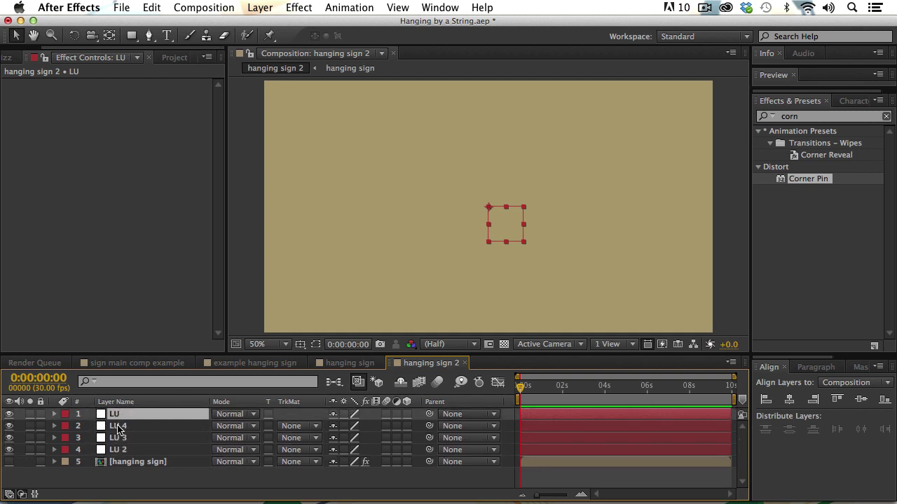
# - Rename the three duplicated nulls below LU as RU, LL and RL, in order from top to bottom
pyautogui.click(119, 427)
pyautogui.press('Return')
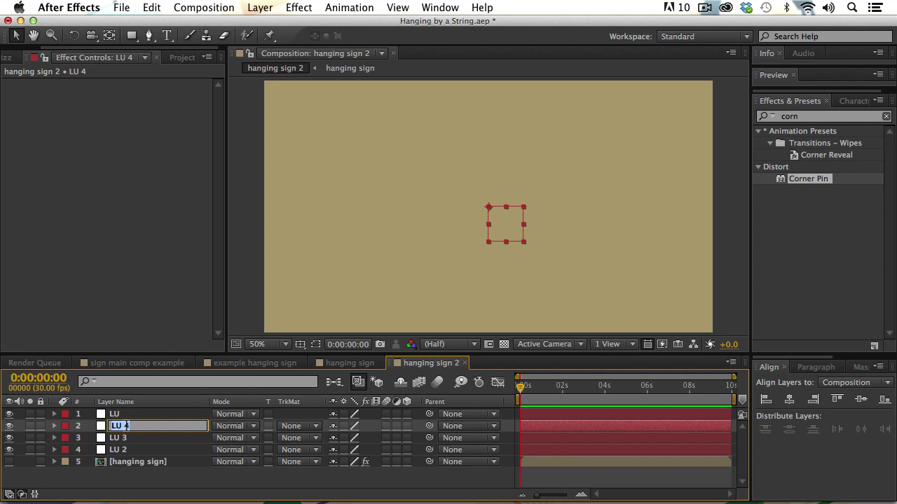
pyautogui.write('RU')
pyautogui.click(119, 440)
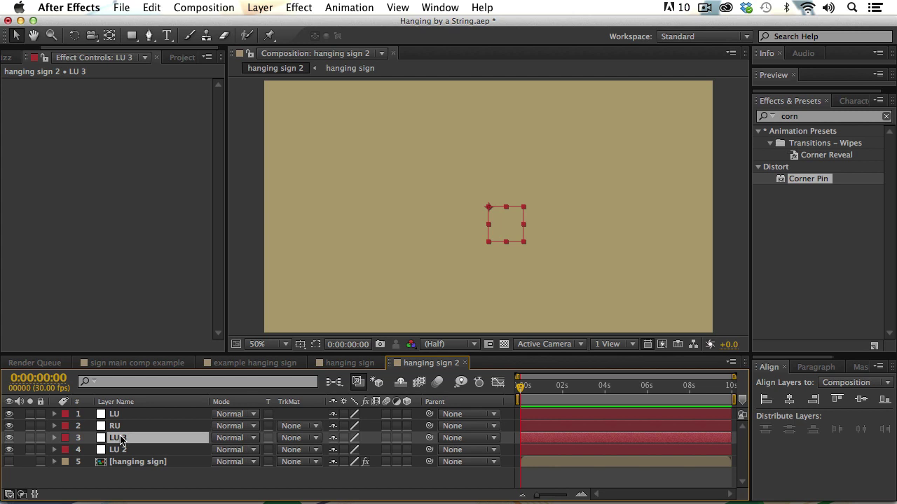
pyautogui.press('Return')
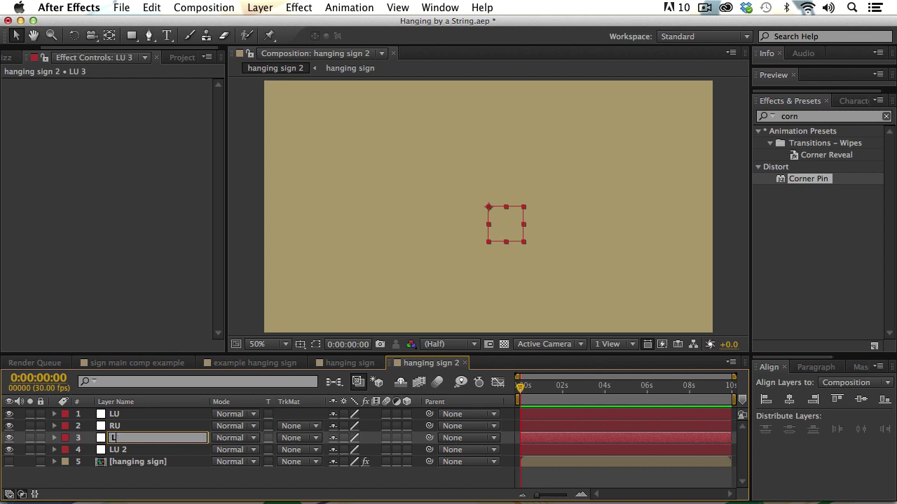
pyautogui.write('LL')
pyautogui.click(122, 452)
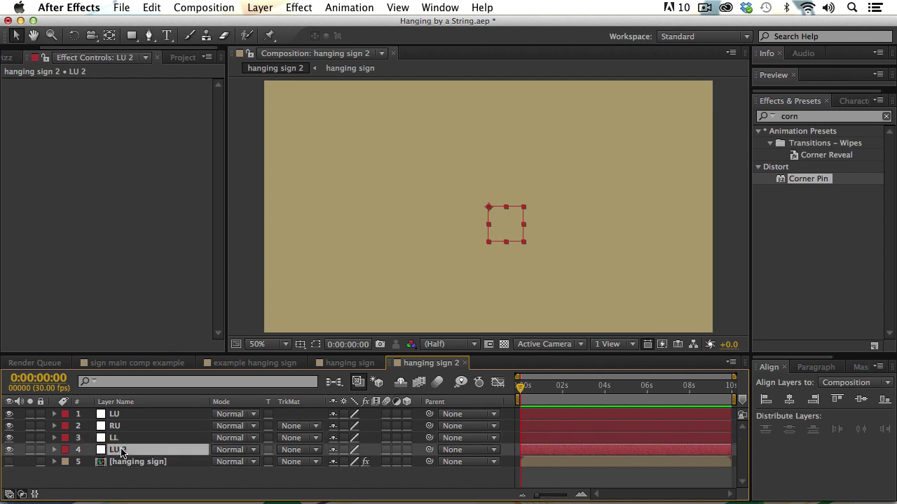
pyautogui.press('Return')
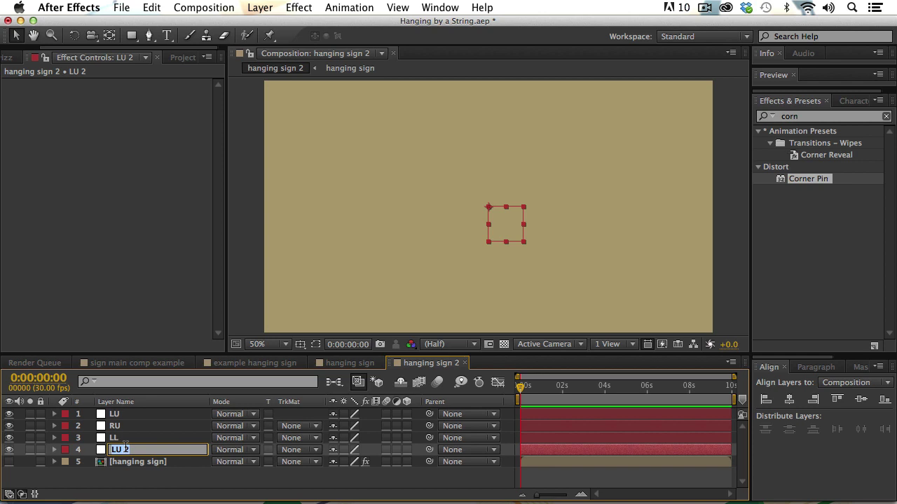
pyautogui.write('RL')
pyautogui.click(122, 475)
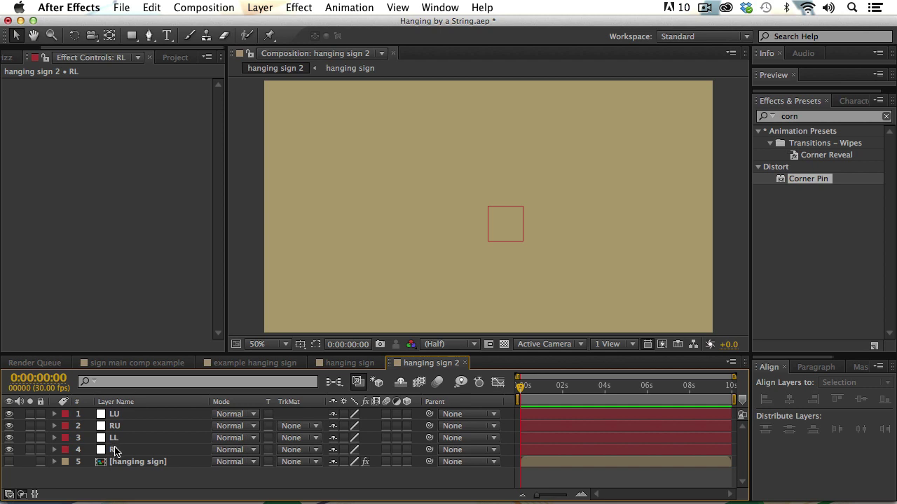
pyautogui.click(114, 450)
pyautogui.click(116, 416)
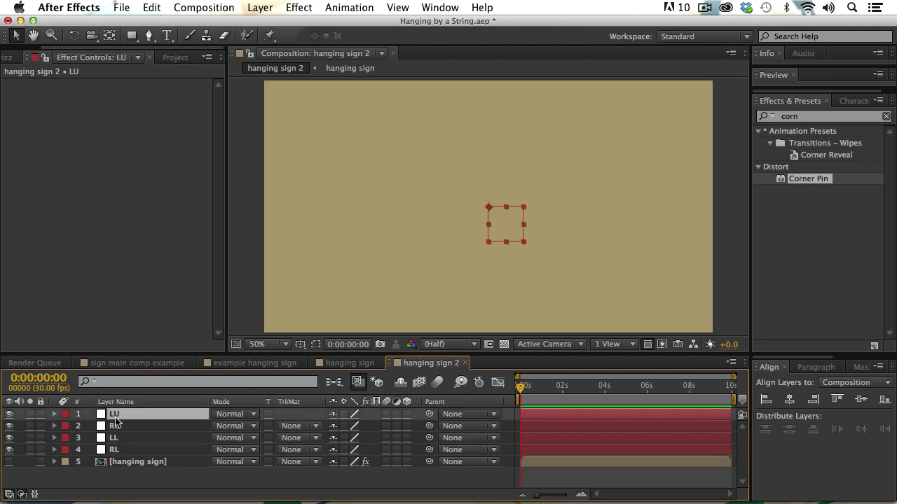
pyautogui.click(116, 428)
pyautogui.click(118, 438)
pyautogui.click(117, 450)
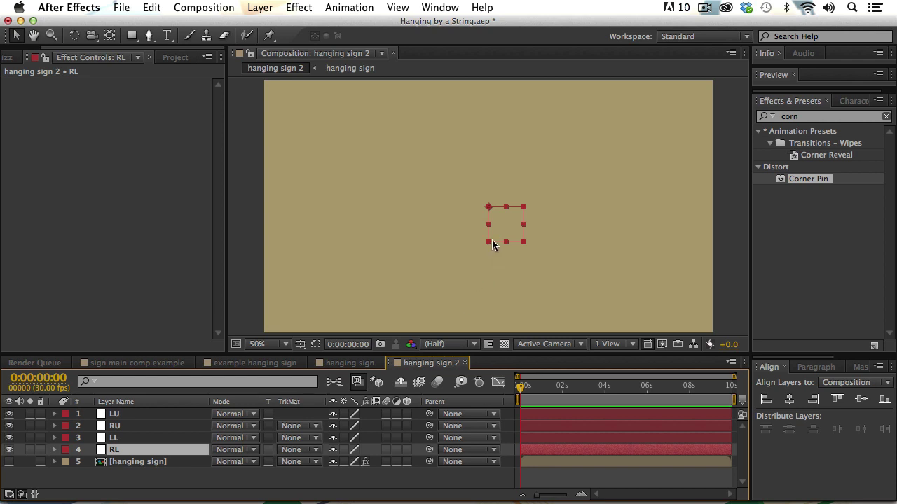
# - Enlarge the timeline area and reveal the Position property of all four nulls, LU through RL
pyautogui.click(120, 417)
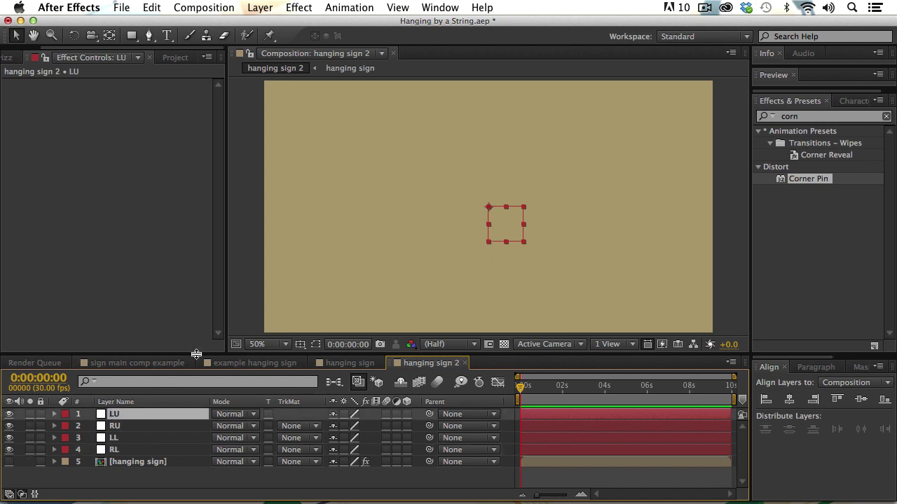
pyautogui.moveTo(196, 354); pyautogui.dragTo(199, 305)
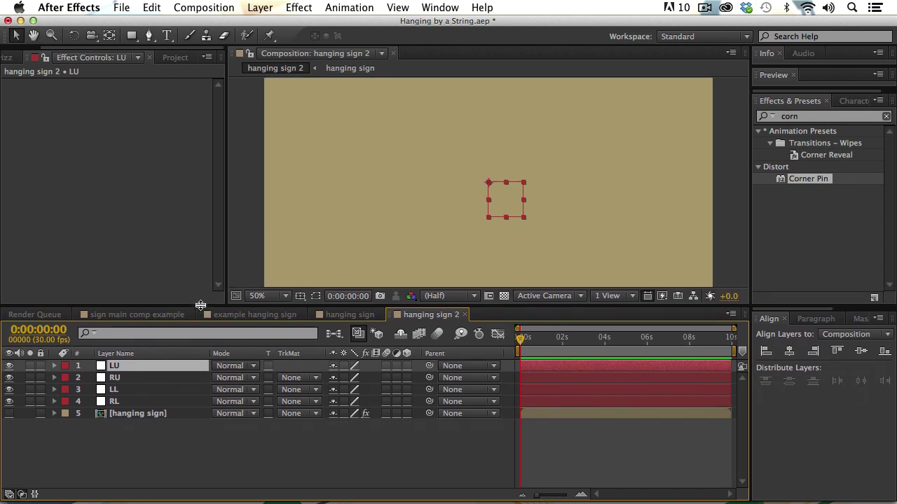
pyautogui.keyDown('shift'); pyautogui.click(115, 405); pyautogui.keyUp('shift')
pyautogui.press('p')
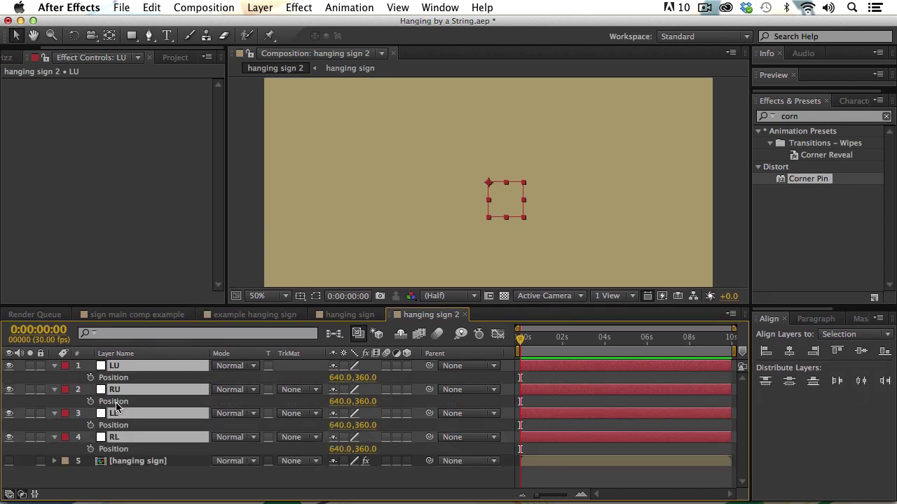
pyautogui.click(294, 490)
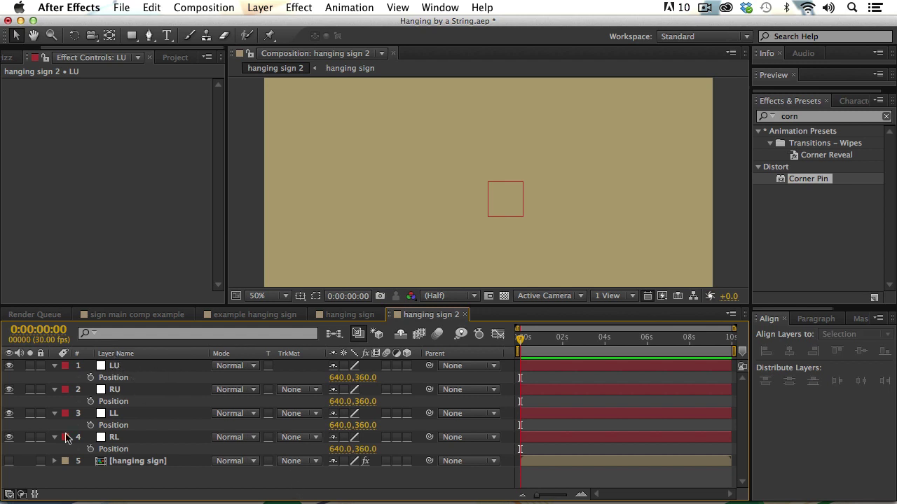
# - Move the LU and LL nulls together horizontally to an X position of about 337
pyautogui.click(9, 462)
pyautogui.click(9, 462)
pyautogui.click(115, 367)
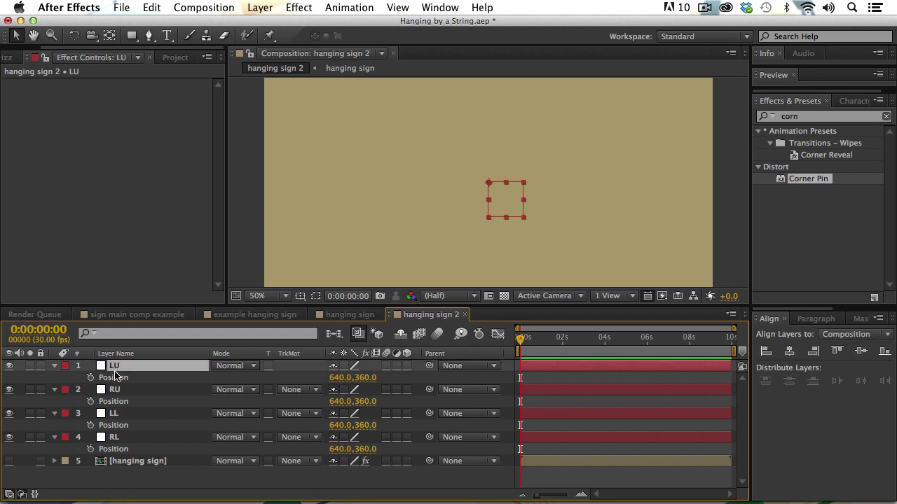
pyautogui.keyDown('super'); pyautogui.click(114, 415); pyautogui.keyUp('super')
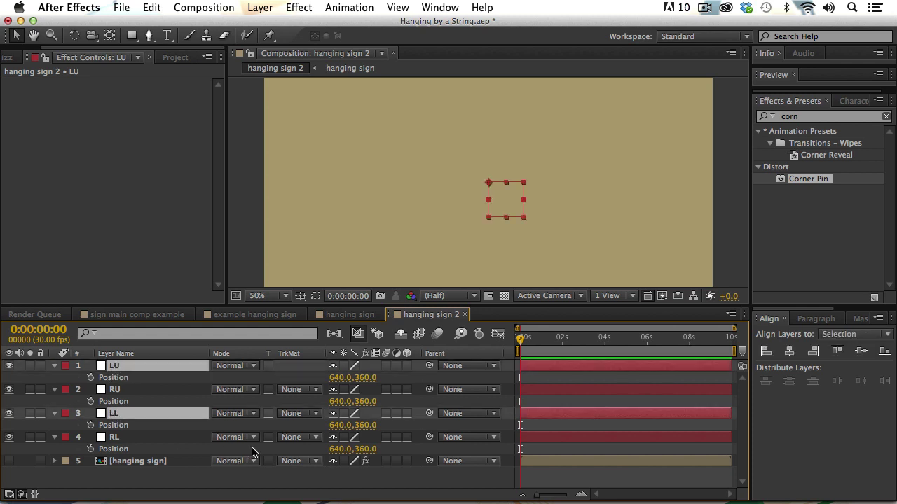
pyautogui.moveTo(337, 426); pyautogui.dragTo(127, 426)
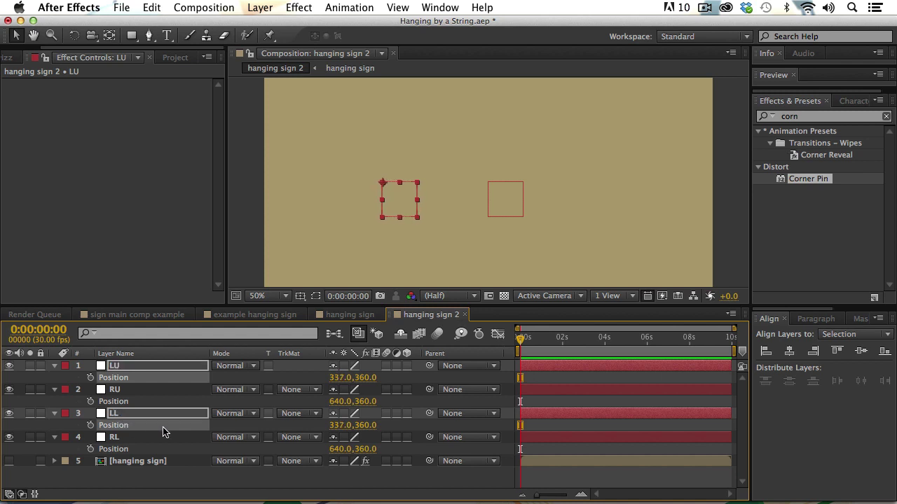
# - Move the RU and RL nulls together horizontally to an X position of about 884
pyautogui.click(116, 391)
pyautogui.keyDown('super'); pyautogui.click(118, 413); pyautogui.keyUp('super')
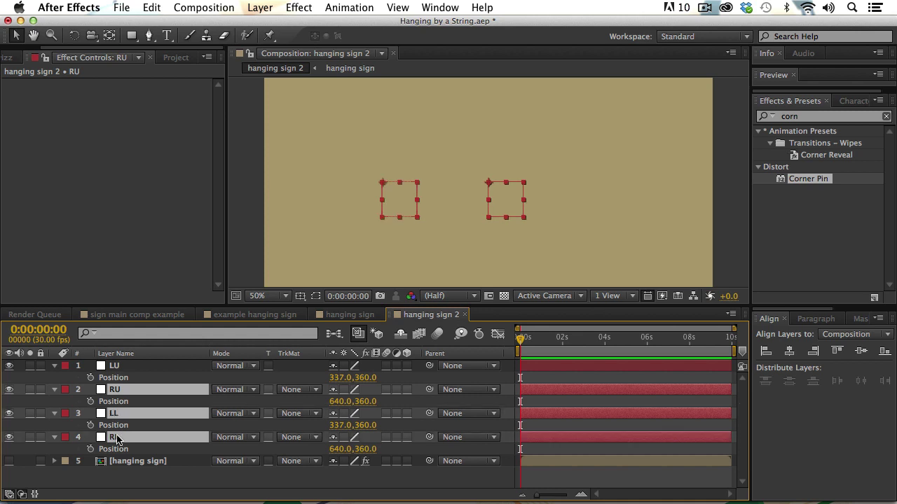
pyautogui.keyDown('super'); pyautogui.click(120, 437); pyautogui.keyUp('super')
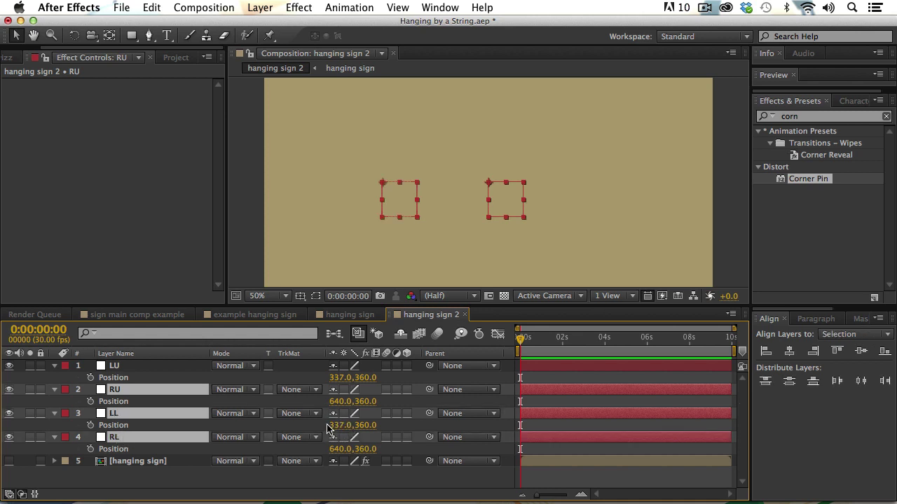
pyautogui.click(150, 487)
pyautogui.click(116, 390)
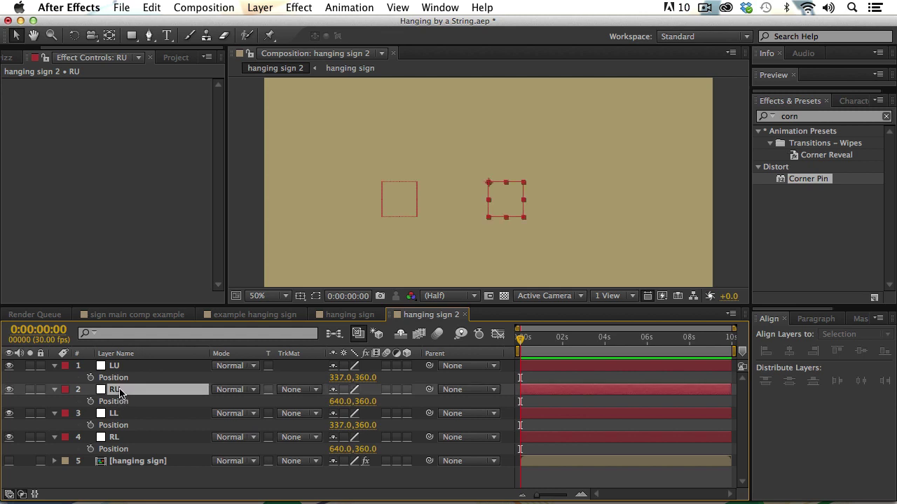
pyautogui.keyDown('super'); pyautogui.click(116, 439); pyautogui.keyUp('super')
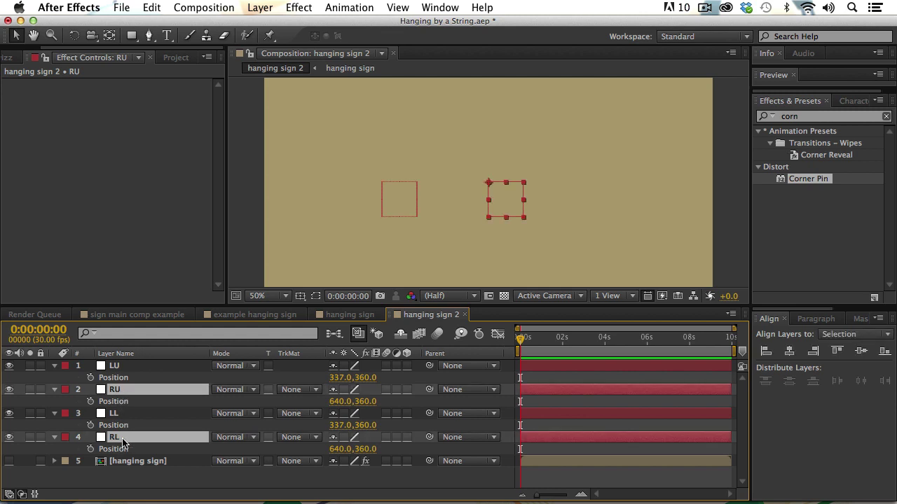
pyautogui.moveTo(335, 452); pyautogui.dragTo(502, 442)
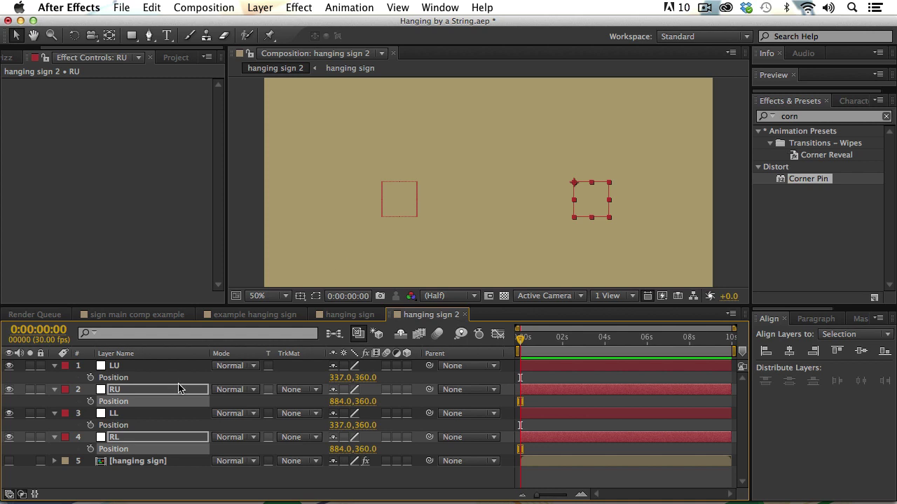
pyautogui.click(182, 484)
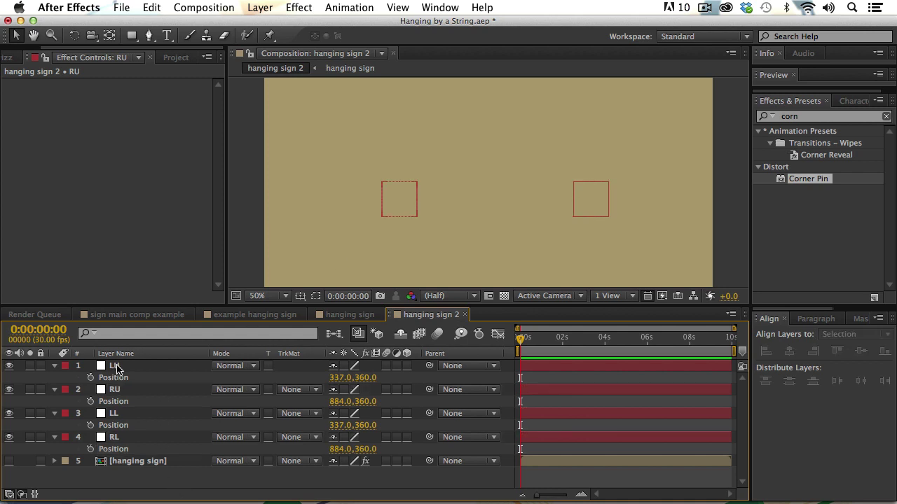
# - Raise the LU and RU nulls together to a Y position of about 275
pyautogui.click(118, 368)
pyautogui.keyDown('shift'); pyautogui.click(116, 390); pyautogui.keyUp('shift')
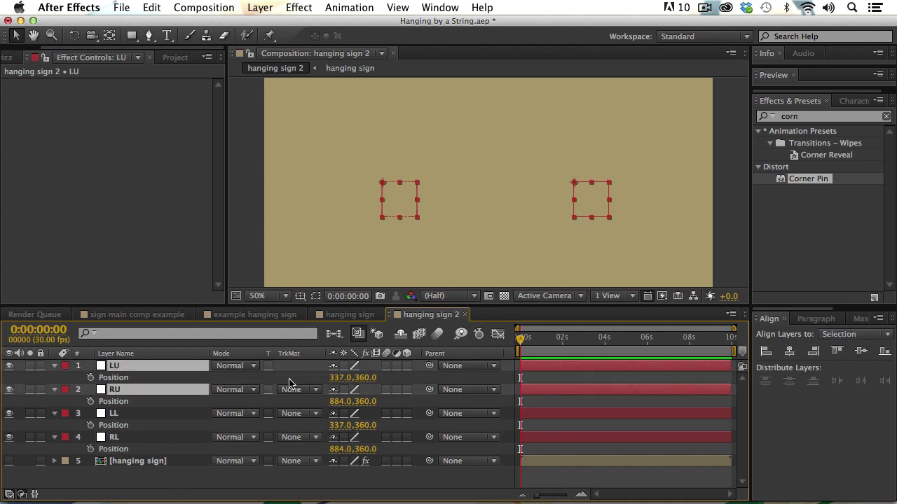
pyautogui.moveTo(365, 378); pyautogui.dragTo(292, 372)
pyautogui.moveTo(321, 365); pyautogui.dragTo(321, 358)
# - Lower the LL and RL nulls together to a Y position of about 574 and enlarge the composition view
pyautogui.click(114, 415)
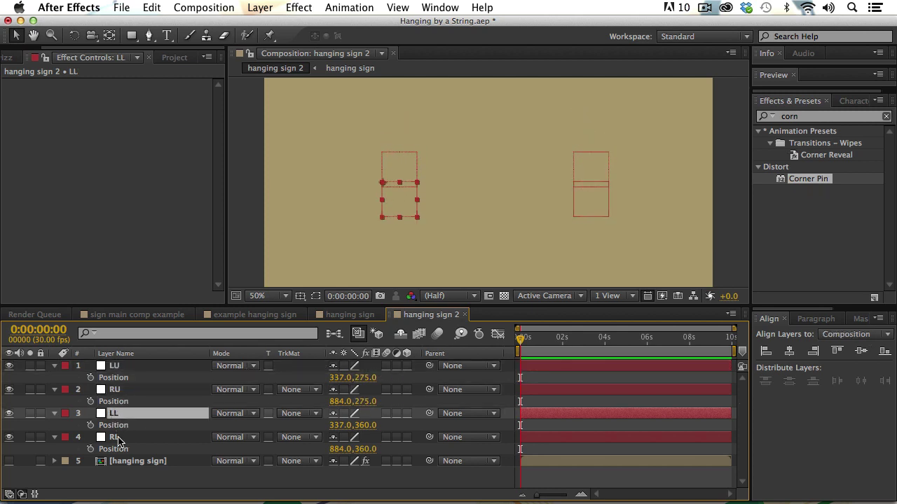
pyautogui.keyDown('shift'); pyautogui.click(123, 440); pyautogui.keyUp('shift')
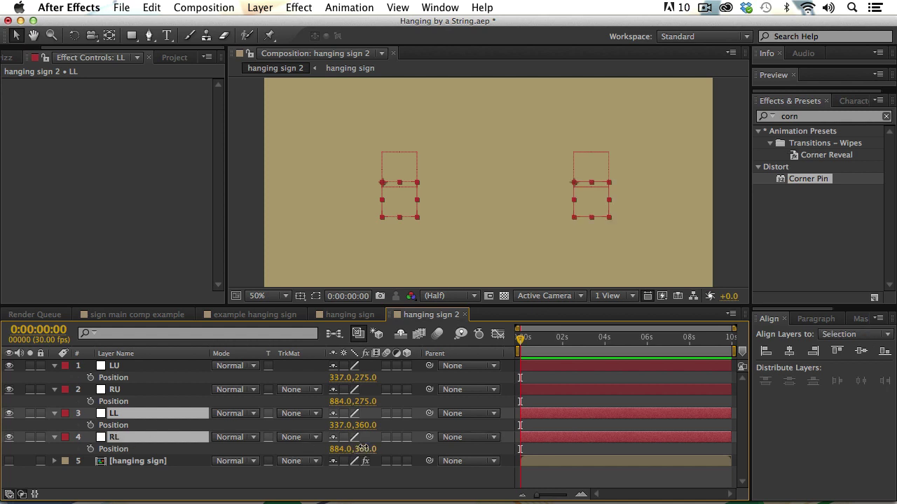
pyautogui.moveTo(364, 449); pyautogui.dragTo(523, 435)
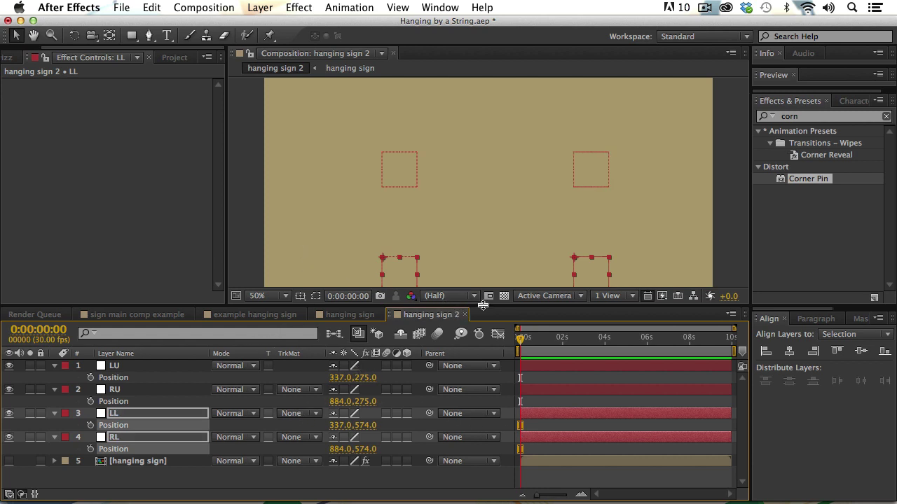
pyautogui.moveTo(482, 305); pyautogui.dragTo(482, 357)
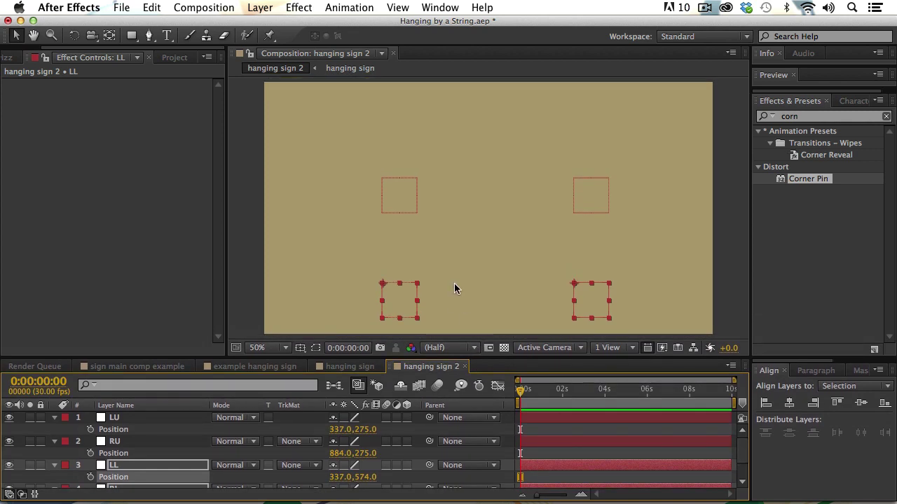
# - Open the nested hanging sign composition, check its width and height in the composition settings, and return to hanging sign 2
pyautogui.scroll(-2, 156, 444)
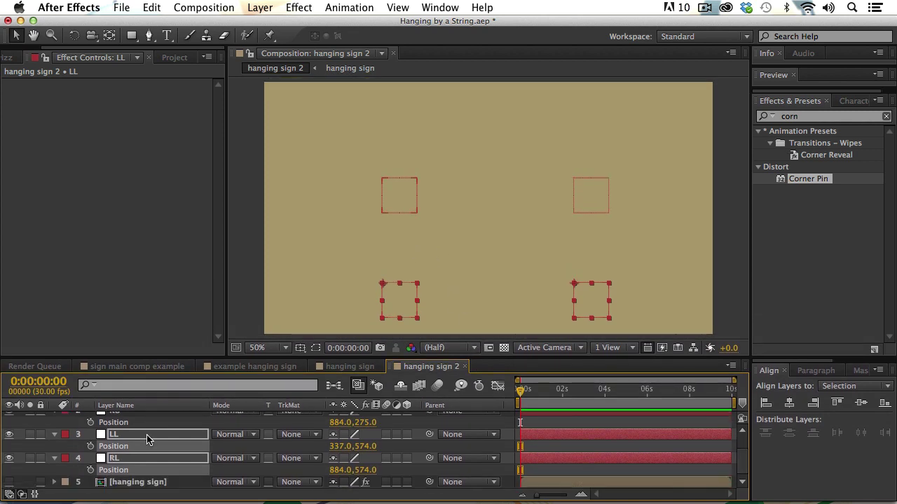
pyautogui.click(131, 482)
pyautogui.doubleClick(131, 482)
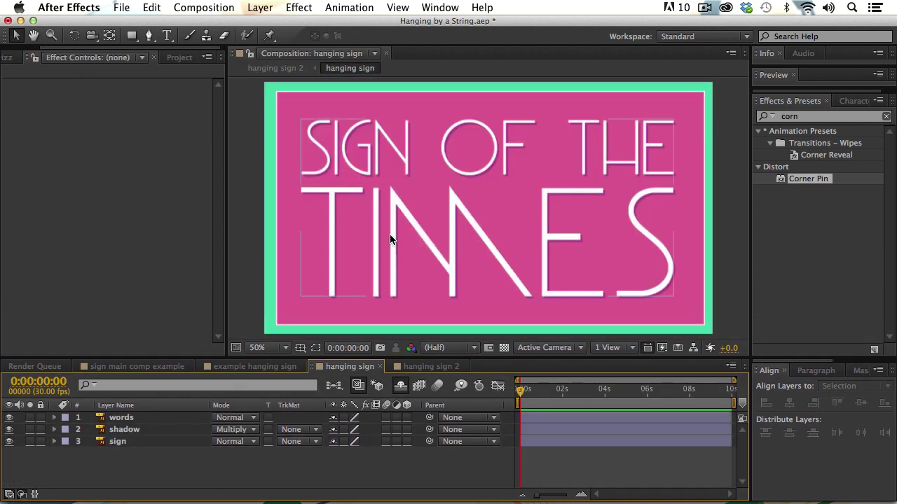
pyautogui.press('super+k')
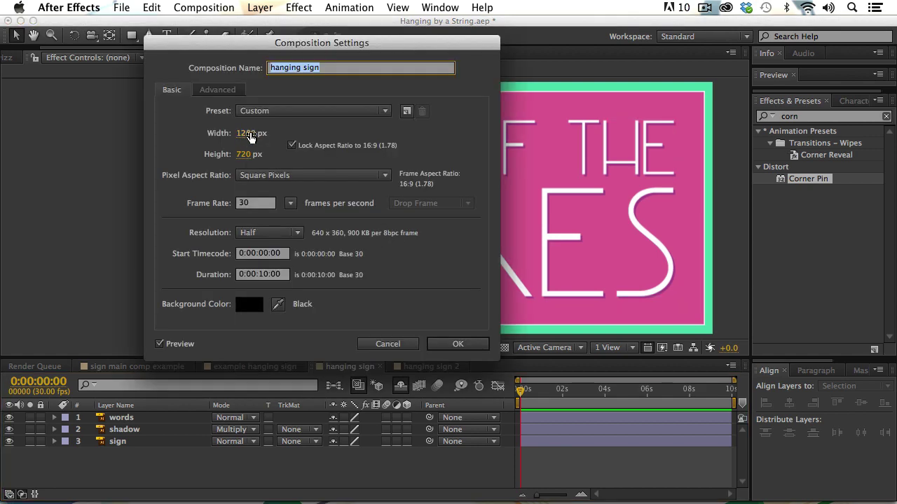
pyautogui.click(454, 343)
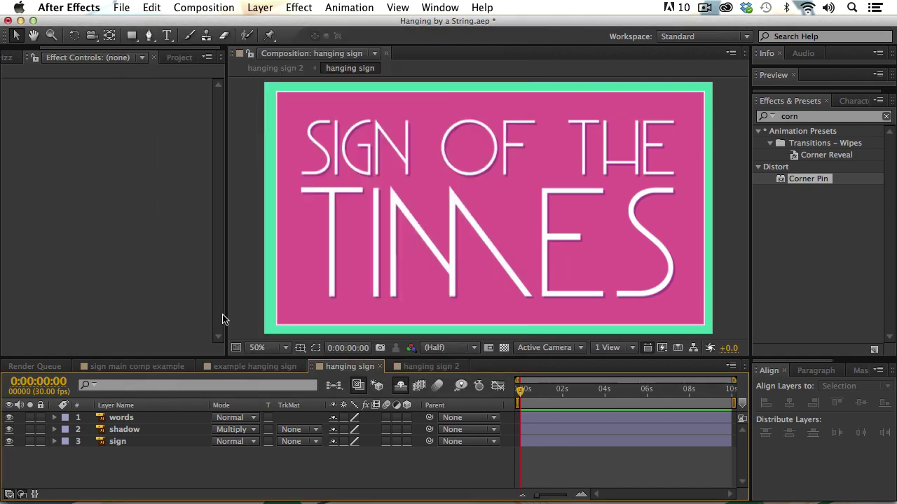
pyautogui.click(420, 367)
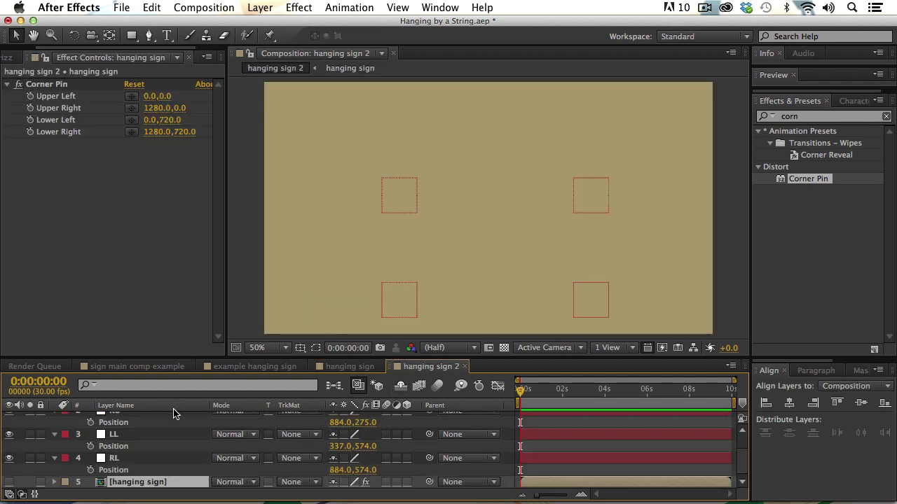
pyautogui.scroll(3, 105, 452)
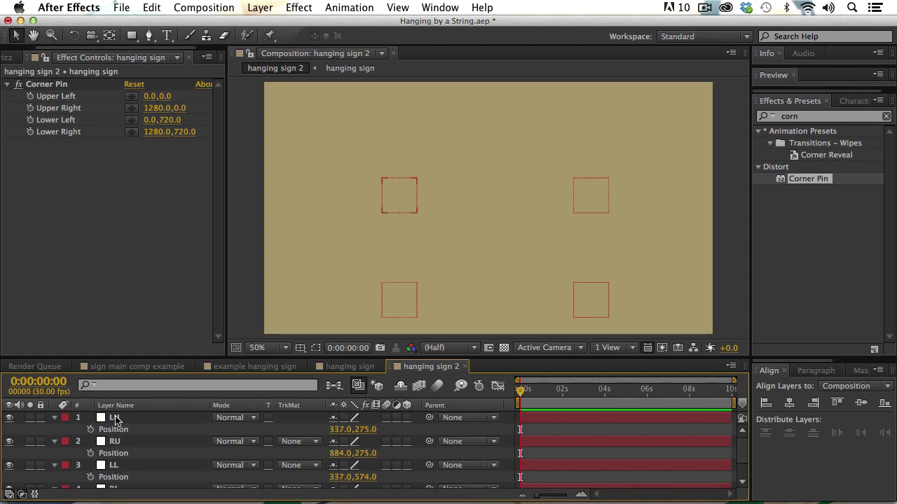
pyautogui.click(114, 418)
pyautogui.scroll(-2, 115, 458)
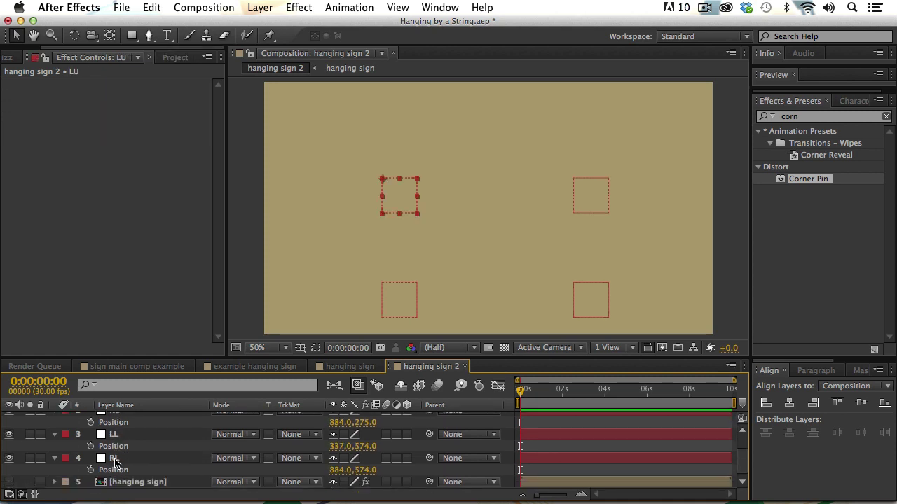
pyautogui.keyDown('shift'); pyautogui.click(114, 459); pyautogui.keyUp('shift')
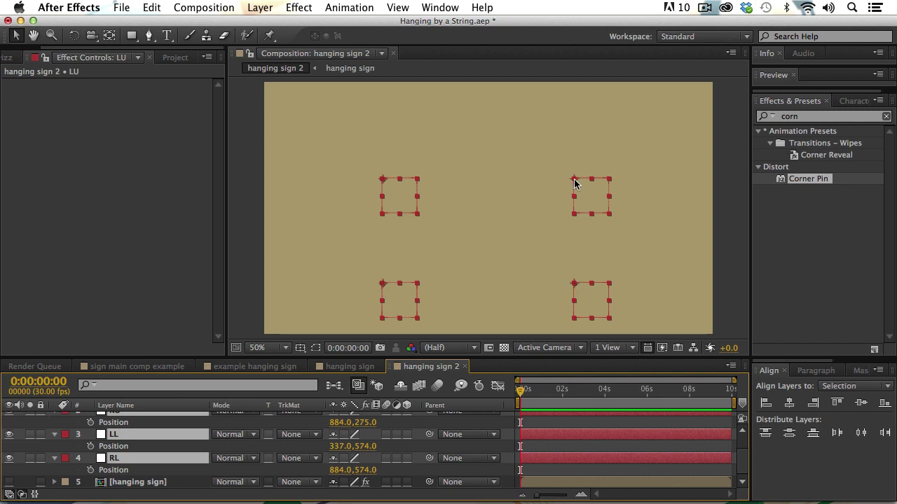
pyautogui.click(248, 254)
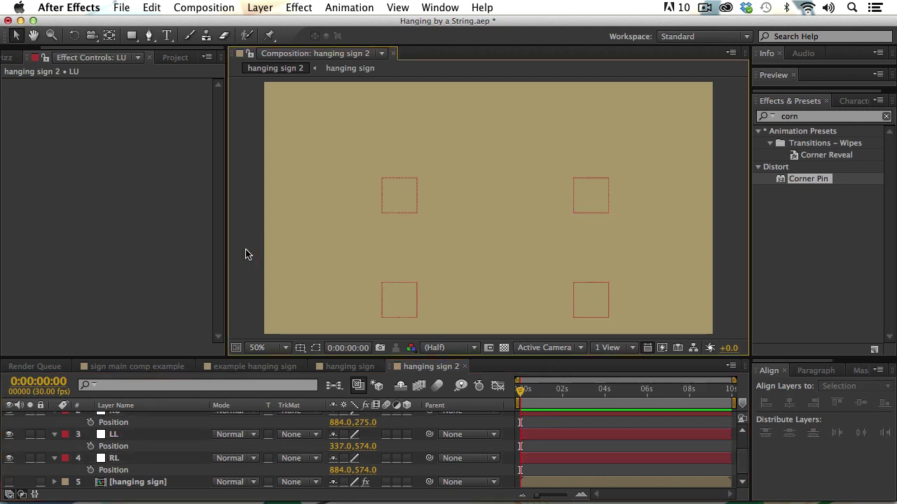
# - Make the LU, RU, LL and RL nulls 3D layers and collapse their properties
pyautogui.scroll(3, 116, 440)
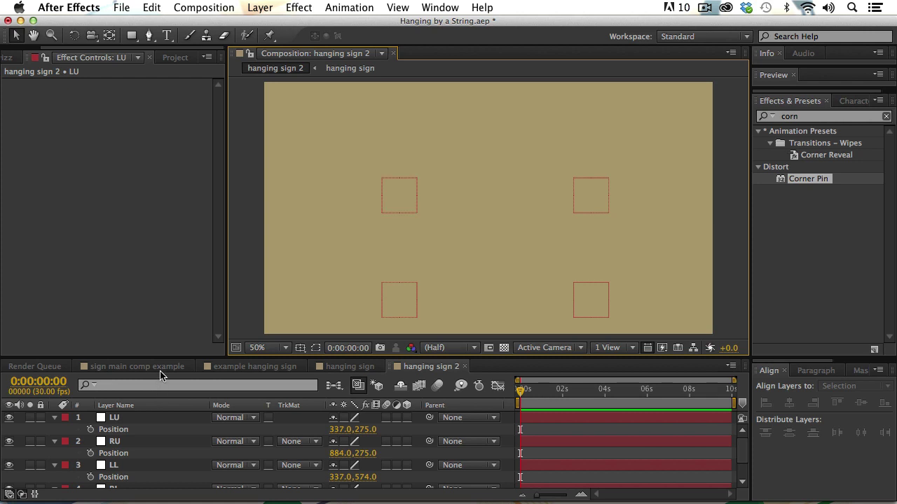
pyautogui.moveTo(167, 357); pyautogui.dragTo(166, 281)
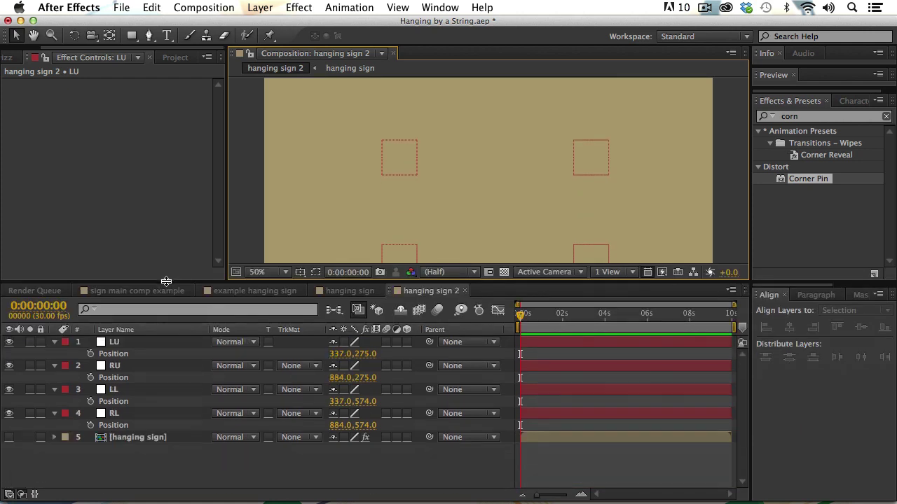
pyautogui.click(123, 343)
pyautogui.keyDown('shift'); pyautogui.click(111, 414); pyautogui.keyUp('shift')
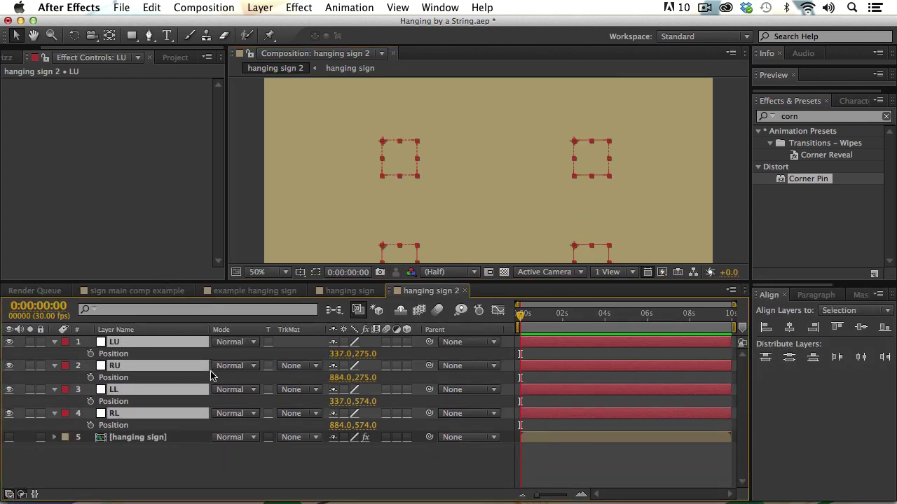
pyautogui.click(407, 342)
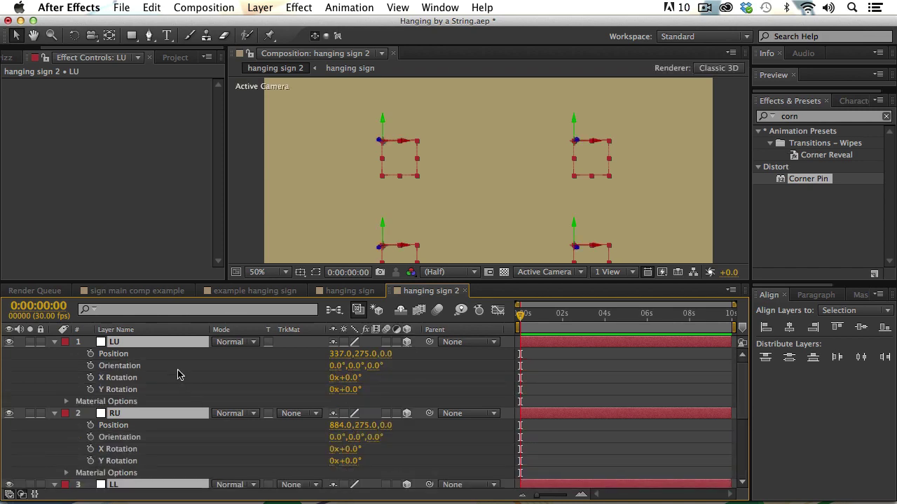
pyautogui.press('a')
pyautogui.press('a')
pyautogui.press('a')
pyautogui.press('a')
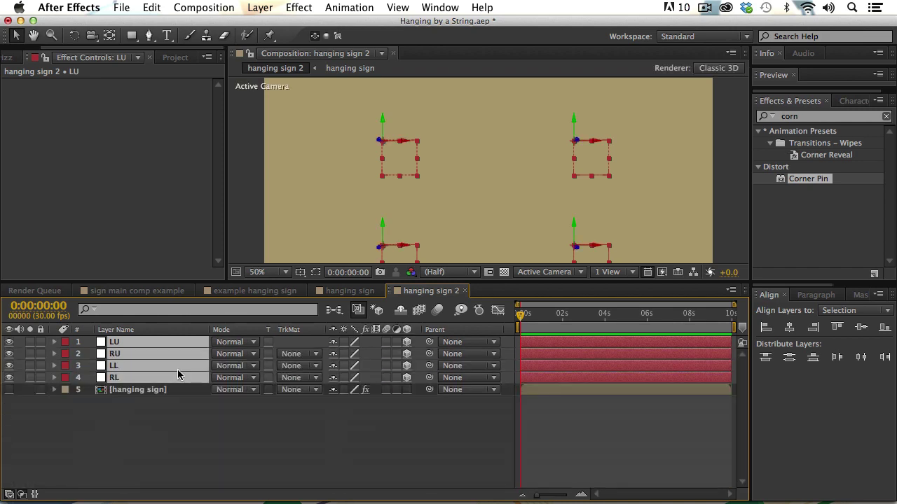
pyautogui.click(196, 420)
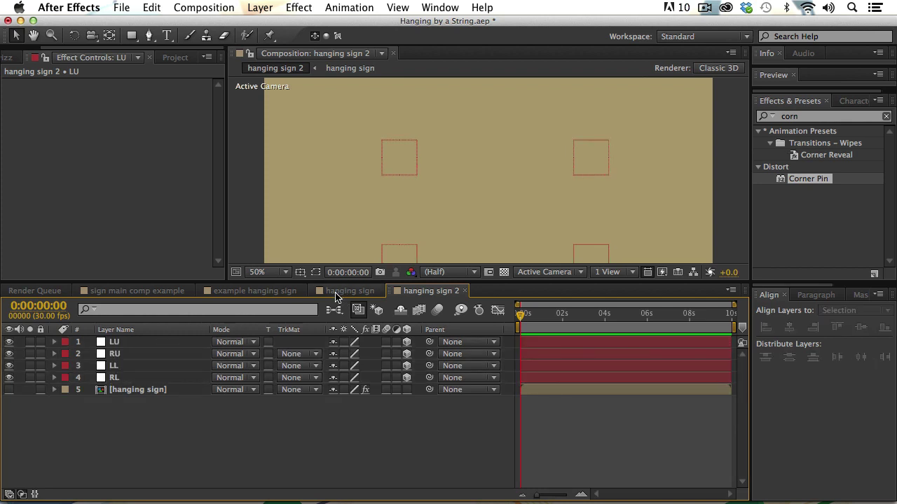
# - Add another null object to hanging sign 2 and rename it sign controller
pyautogui.moveTo(315, 280); pyautogui.dragTo(313, 322)
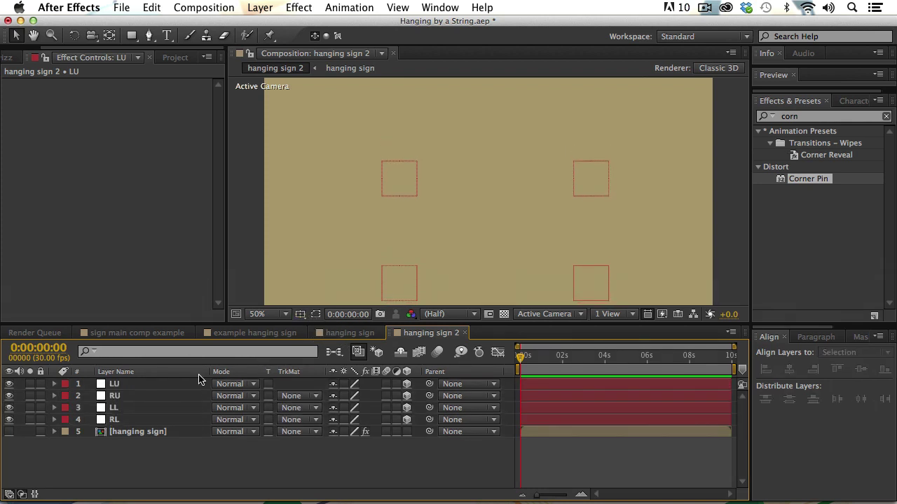
pyautogui.click(267, 7)
pyautogui.moveTo(272, 25)
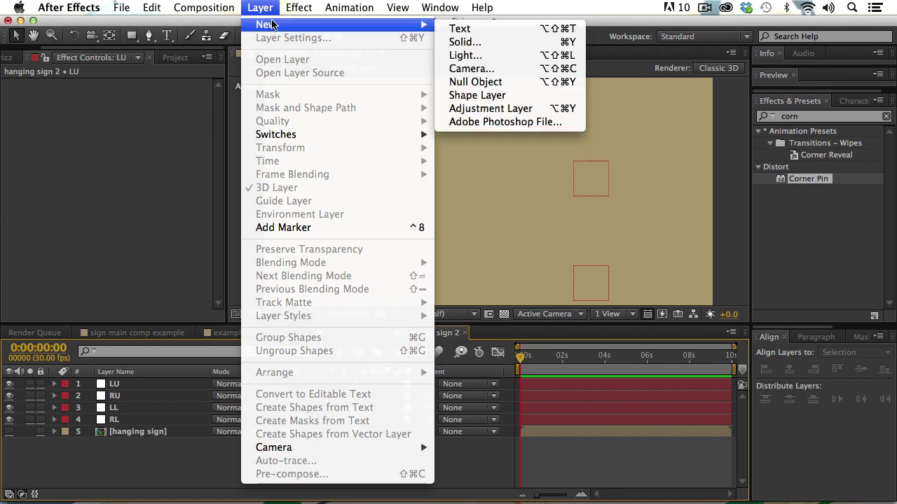
pyautogui.click(459, 82)
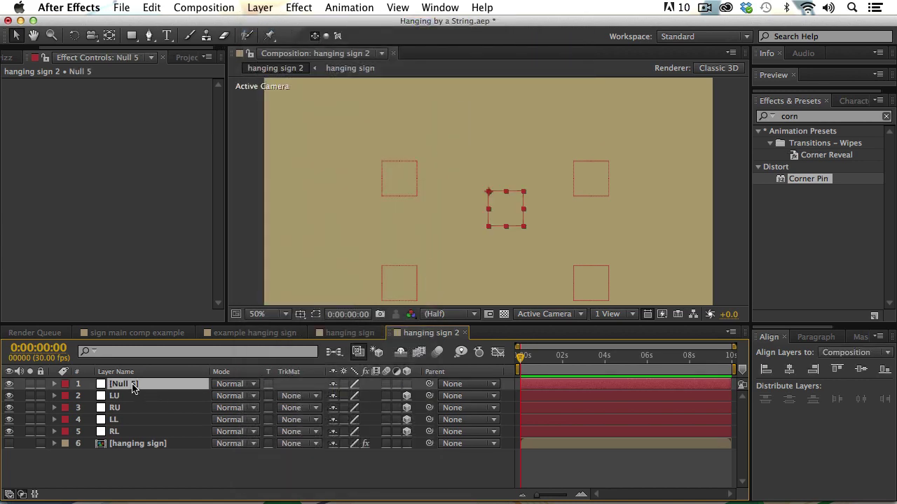
pyautogui.press('Return')
pyautogui.write('sig')
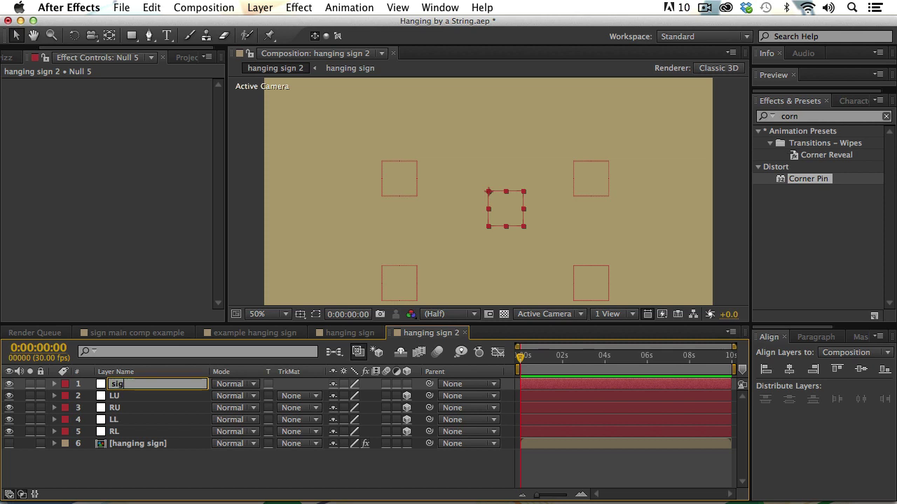
pyautogui.write('n controller')
pyautogui.click(160, 465)
# - Match the sign controller null's height to the LU null by setting its Y position to 275
pyautogui.click(133, 386)
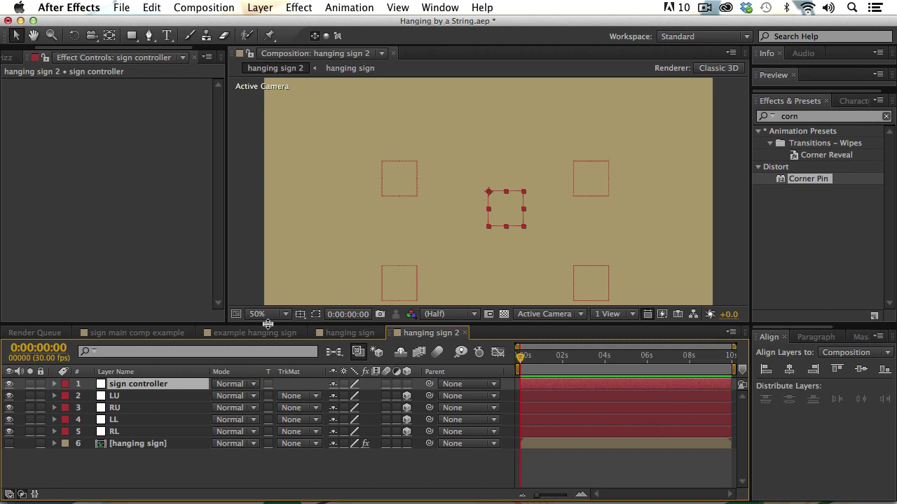
pyautogui.click(112, 397)
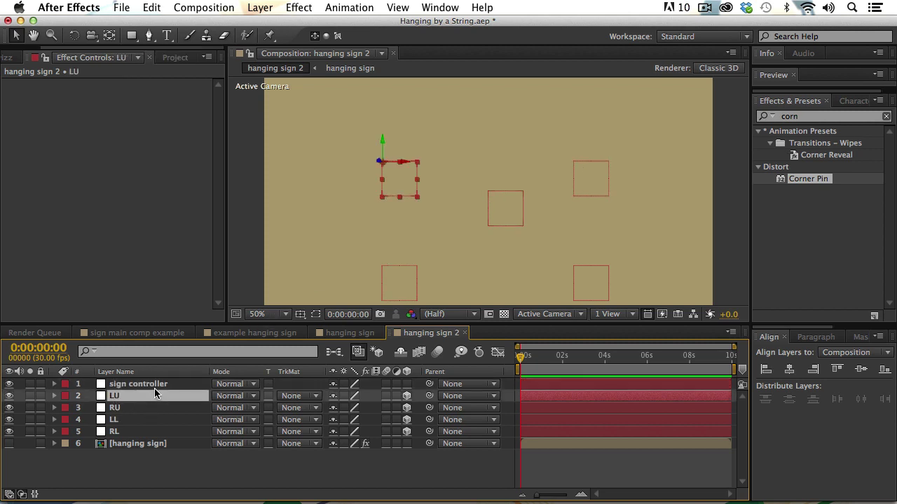
pyautogui.press('p')
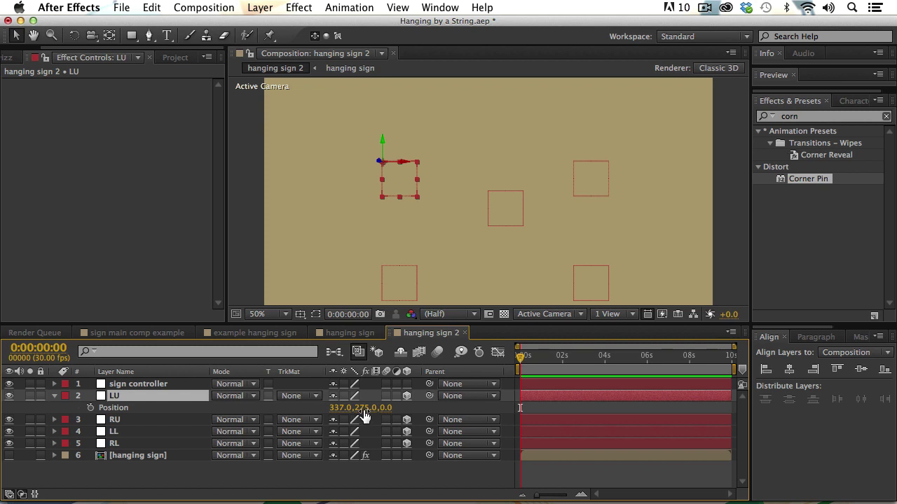
pyautogui.click(489, 224)
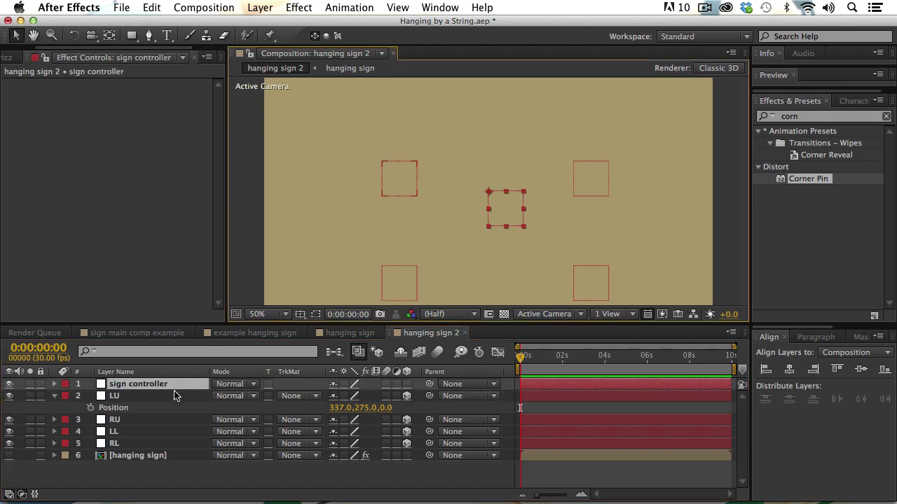
pyautogui.press('p')
pyautogui.click(363, 397)
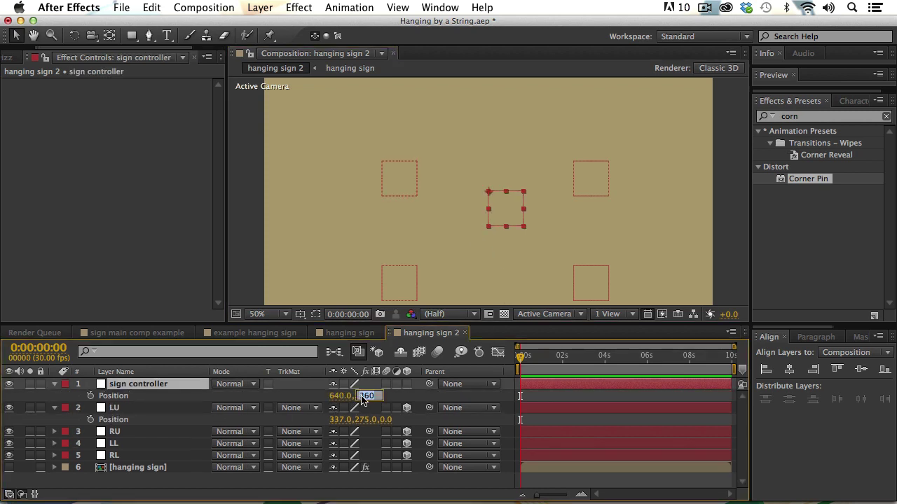
pyautogui.write('275')
pyautogui.press('Return')
# - Make the sign controller null a 3D layer and collapse the properties of sign controller and LU
pyautogui.click(406, 384)
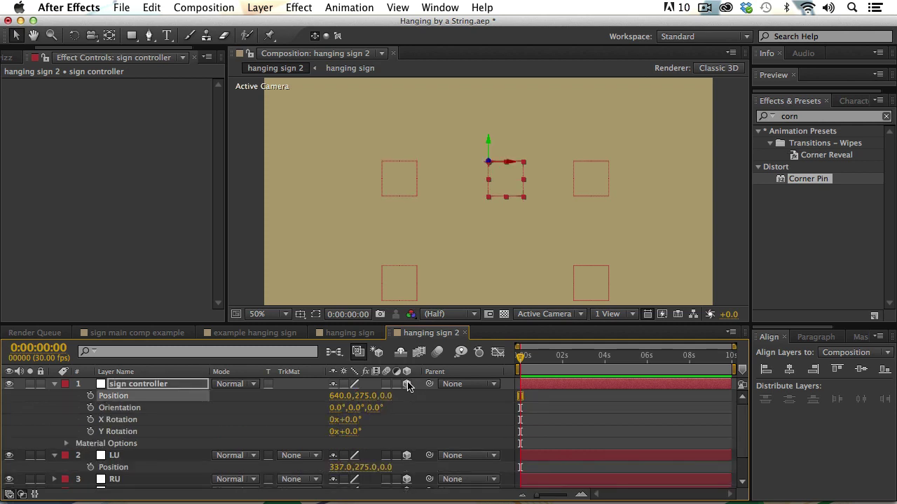
pyautogui.click(55, 384)
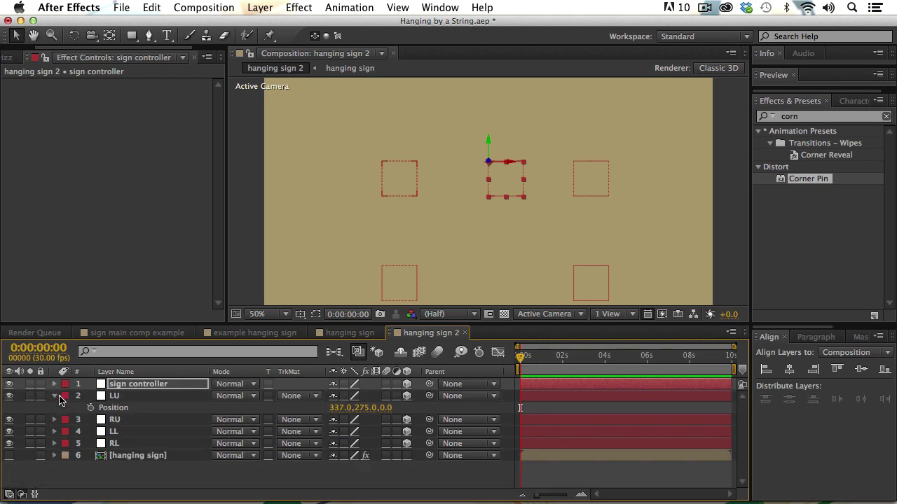
pyautogui.click(54, 396)
# - Parent the LU, RU, LL and RL nulls to the sign controller null
pyautogui.click(115, 396)
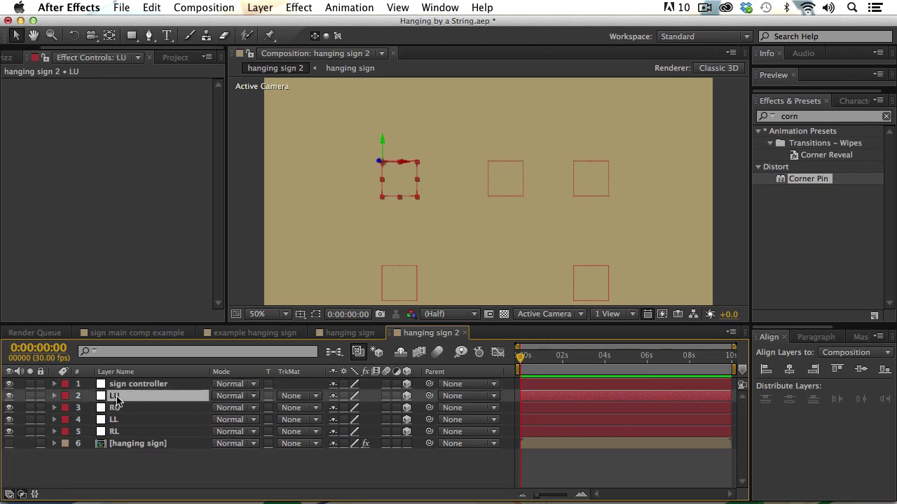
pyautogui.keyDown('shift'); pyautogui.click(115, 431); pyautogui.keyUp('shift')
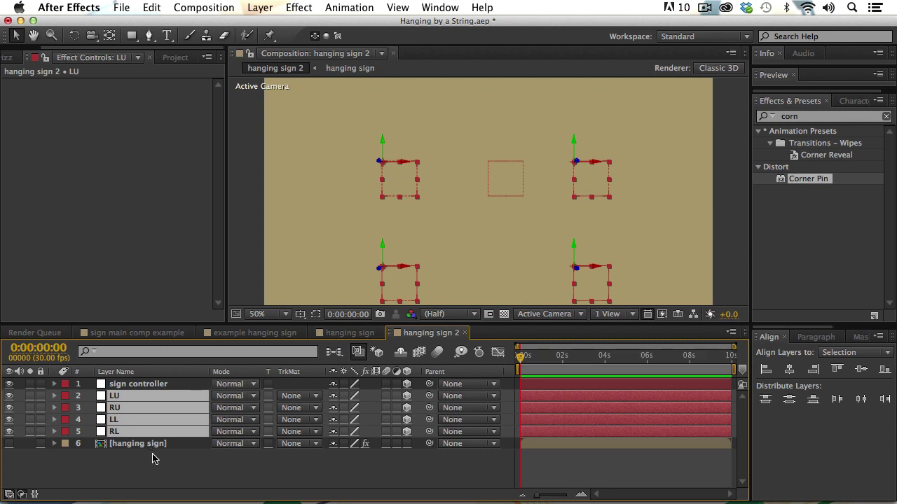
pyautogui.moveTo(430, 394); pyautogui.dragTo(142, 384)
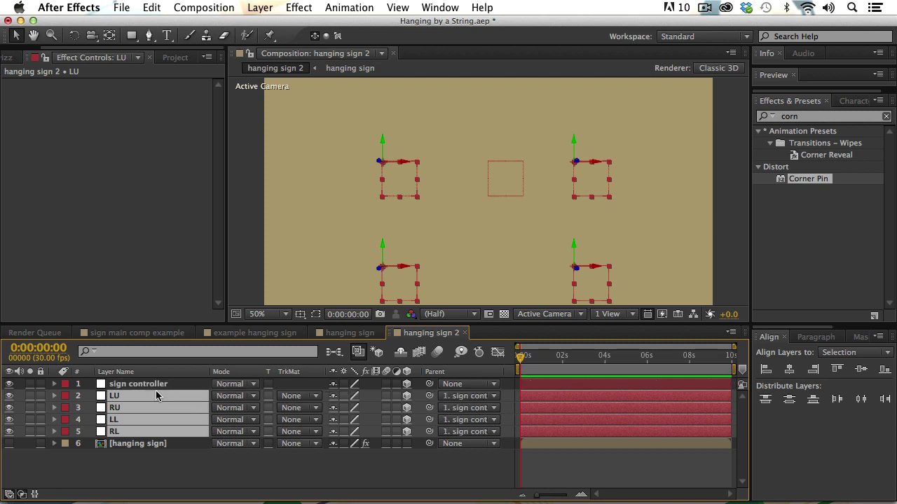
pyautogui.click(172, 464)
# - Add expressions to all four Corner Pin corners of the hanging sign layer and enlarge the timeline area
pyautogui.click(151, 445)
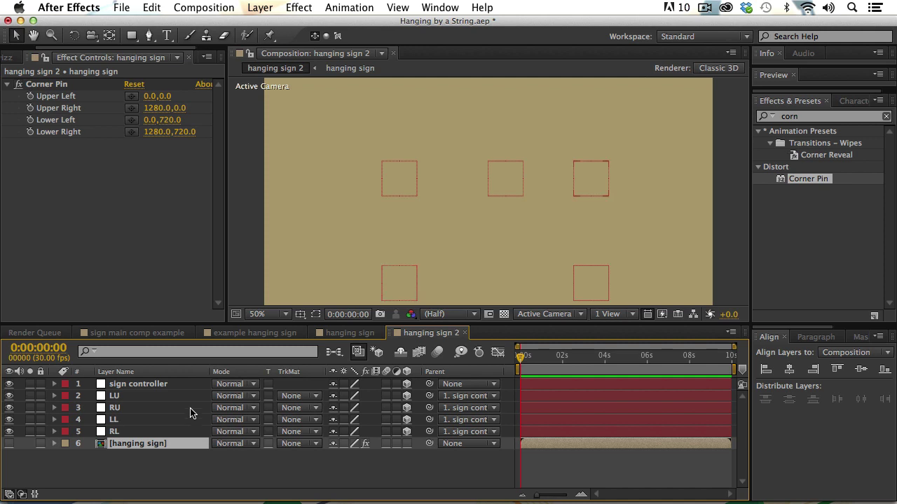
pyautogui.keyDown('alt'); pyautogui.click(30, 96); pyautogui.keyUp('alt')
pyautogui.keyDown('alt'); pyautogui.click(30, 108); pyautogui.keyUp('alt')
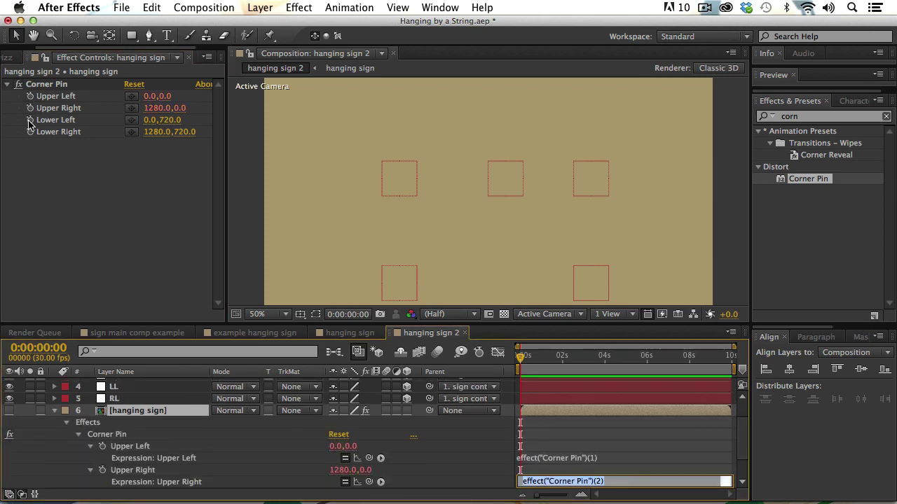
pyautogui.keyDown('alt'); pyautogui.click(30, 120); pyautogui.keyUp('alt')
pyautogui.keyDown('alt'); pyautogui.click(30, 132); pyautogui.keyUp('alt')
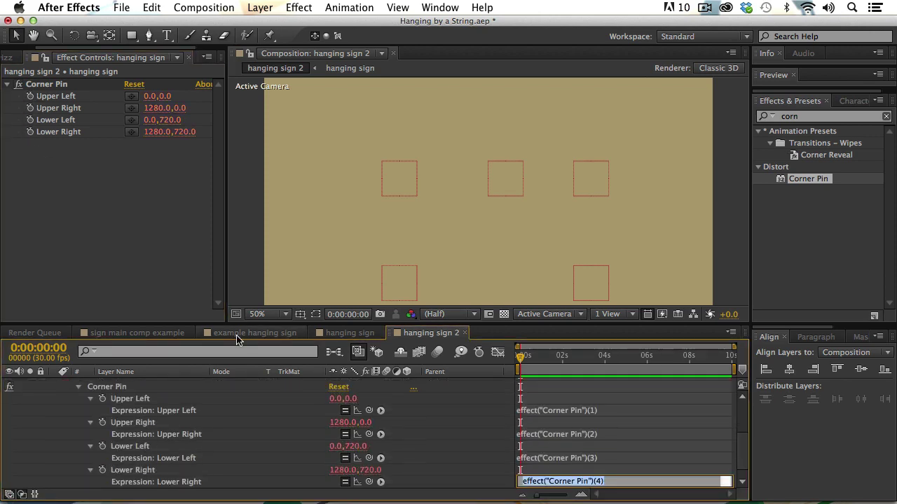
pyautogui.click(414, 414)
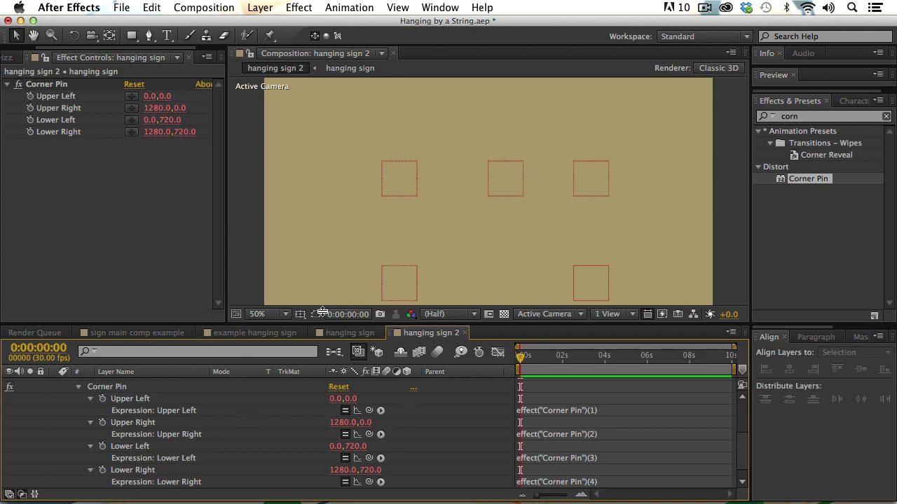
pyautogui.moveTo(322, 324); pyautogui.dragTo(324, 242)
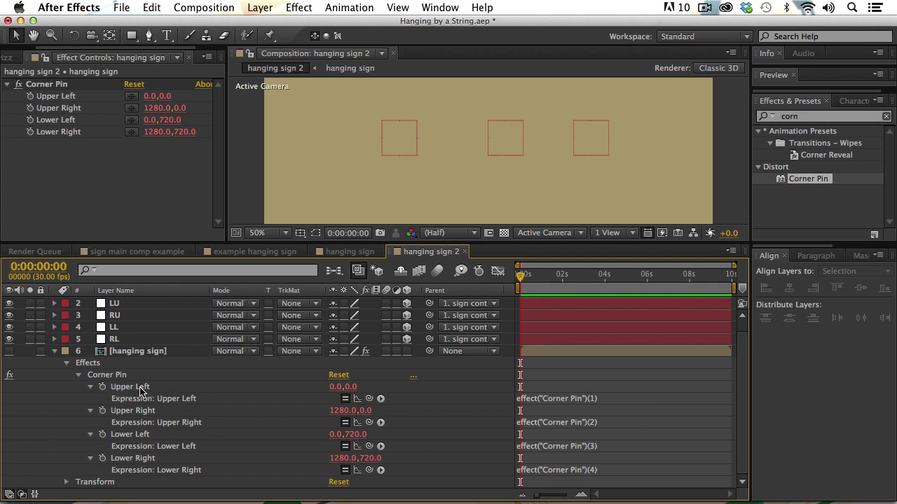
# - Link the Corner Pin's Upper Left to the LU null with the expression thisComp.layer("LU").toComp([0,0,0])
pyautogui.click(114, 305)
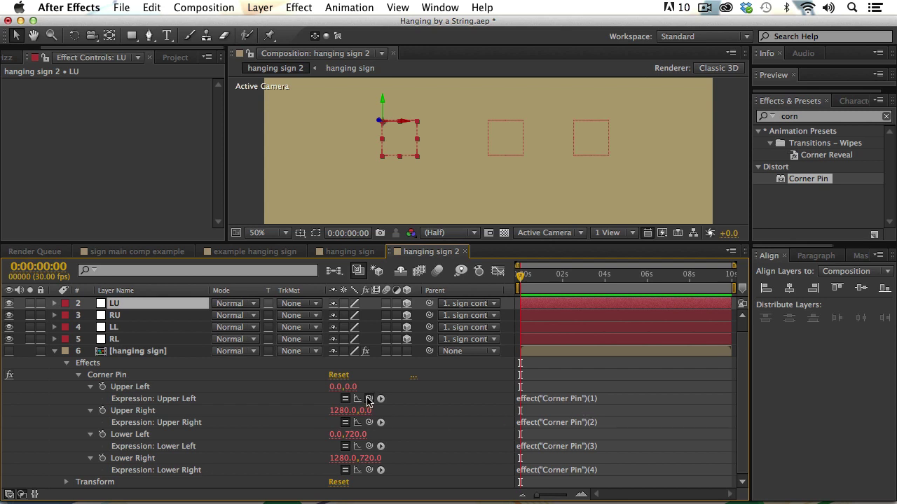
pyautogui.moveTo(369, 399); pyautogui.dragTo(115, 317)
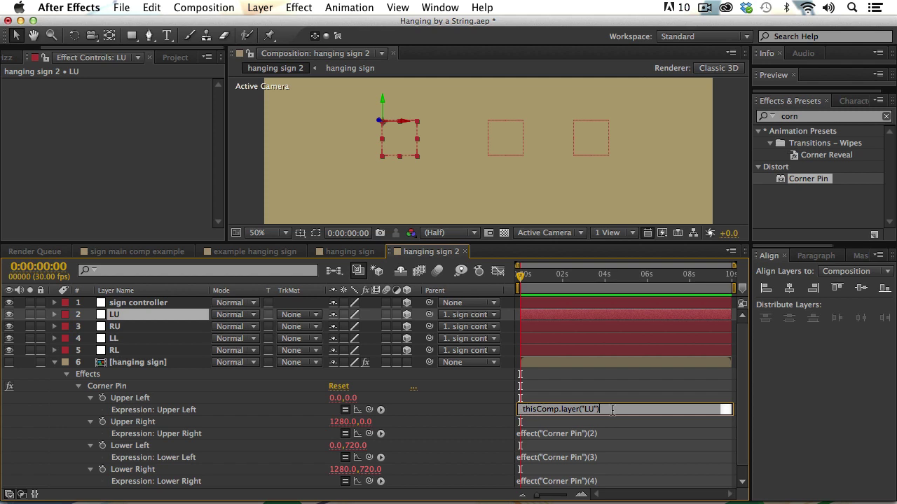
pyautogui.click(473, 401)
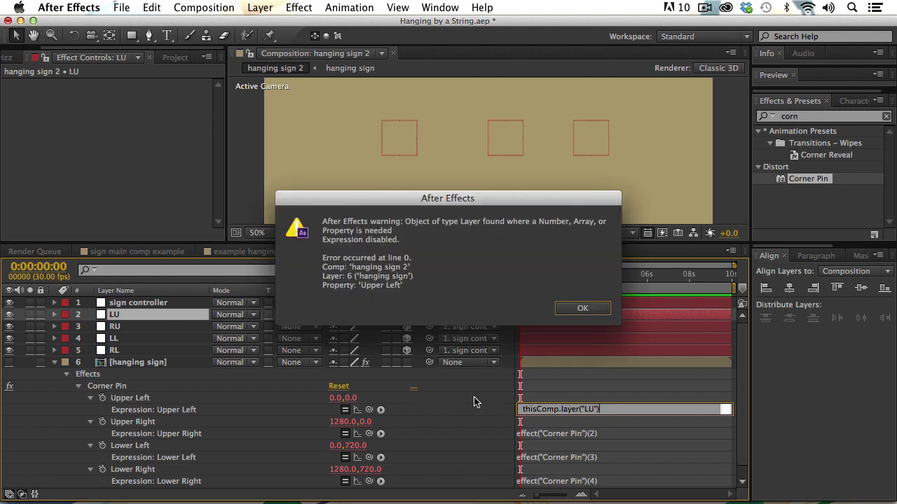
pyautogui.click(582, 308)
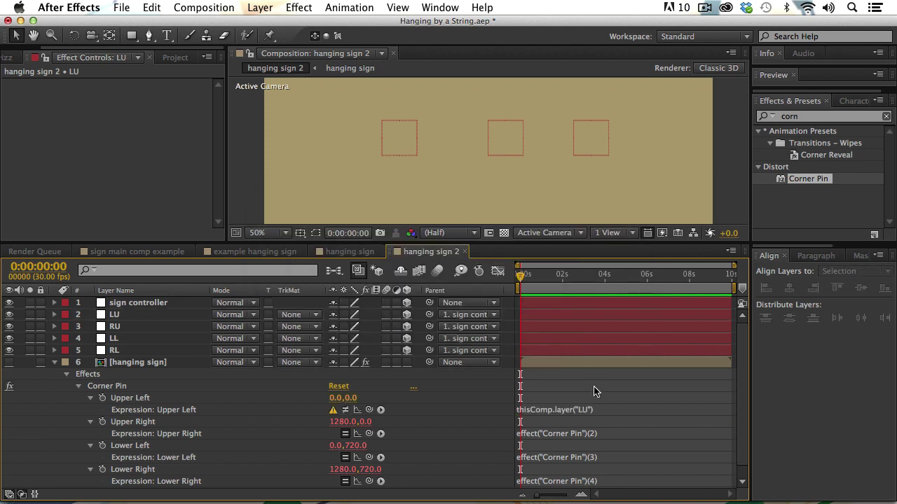
pyautogui.click(612, 411)
pyautogui.click(614, 409)
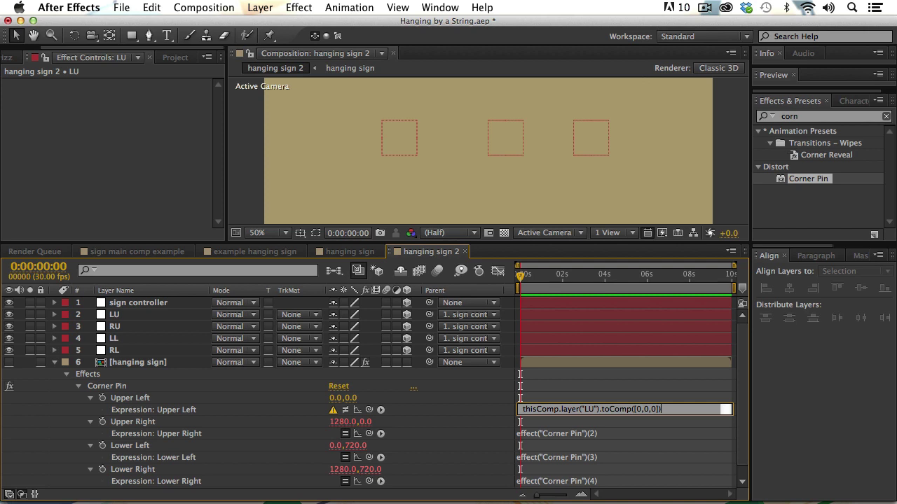
pyautogui.write('])')
# - Copy the Upper Left expression into Upper Right and change its layer name to RU
pyautogui.moveTo(674, 410); pyautogui.dragTo(517, 409)
pyautogui.press('super+c')
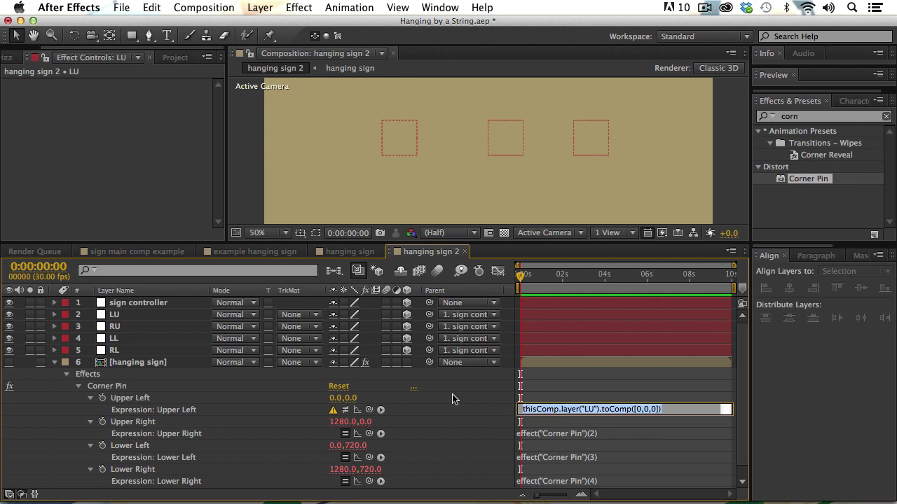
pyautogui.click(592, 433)
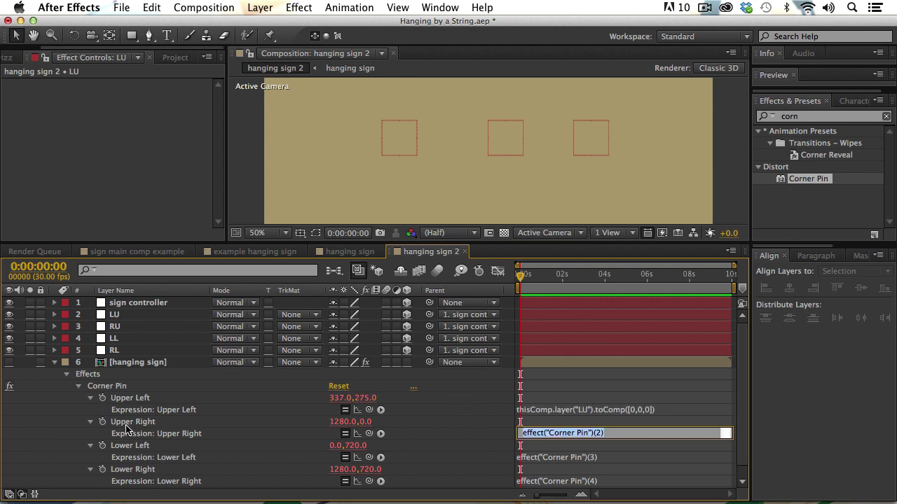
pyautogui.press('super+v')
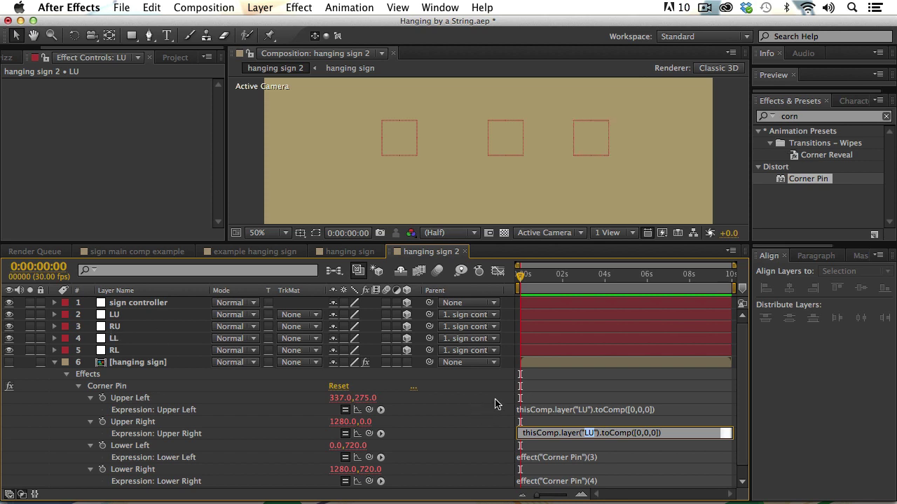
pyautogui.write('RU')
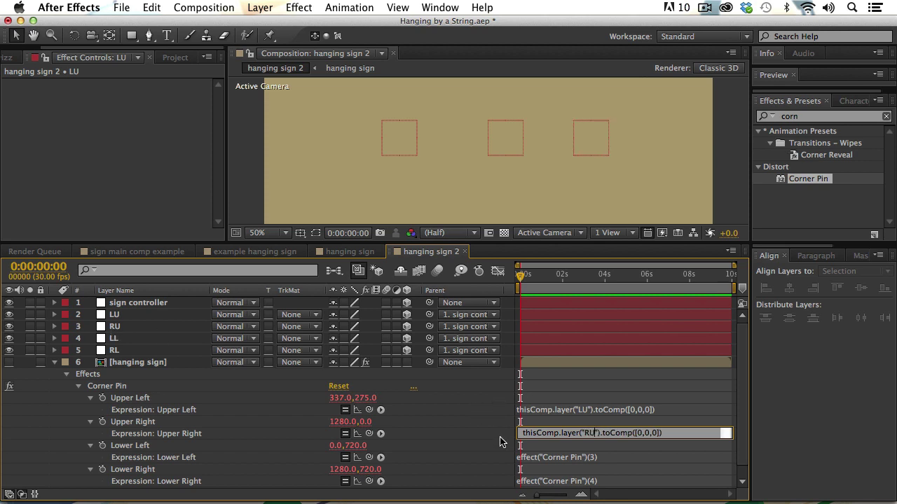
# - Paste the copied expression into Lower Left and change its layer name to LL
pyautogui.click(571, 459)
pyautogui.click(571, 459)
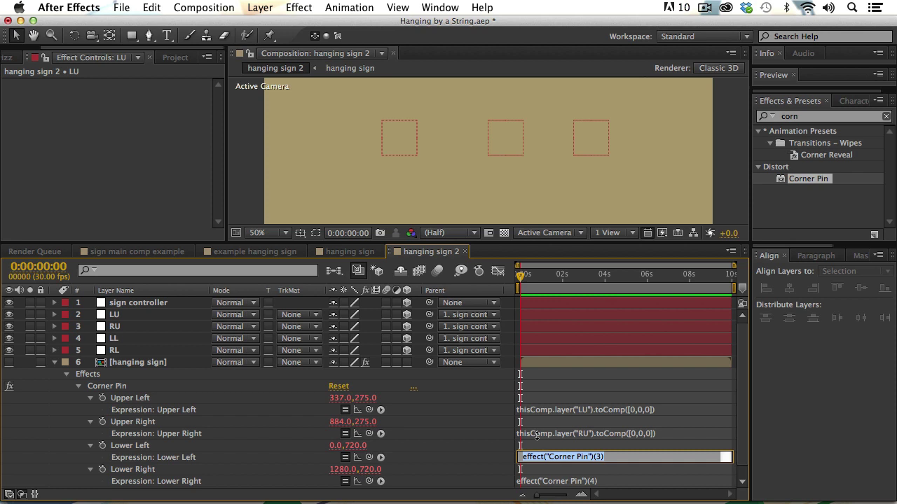
pyautogui.press('super+v')
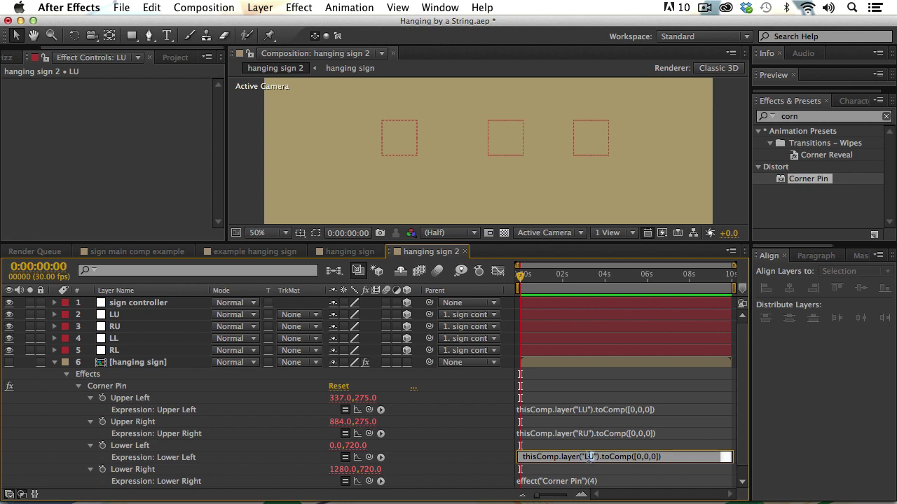
pyautogui.press('BackSpace')
pyautogui.write('L')
# - Paste the copied expression into Lower Right and try LR as its layer name
pyautogui.scroll(-1, 607, 469)
pyautogui.click(591, 470)
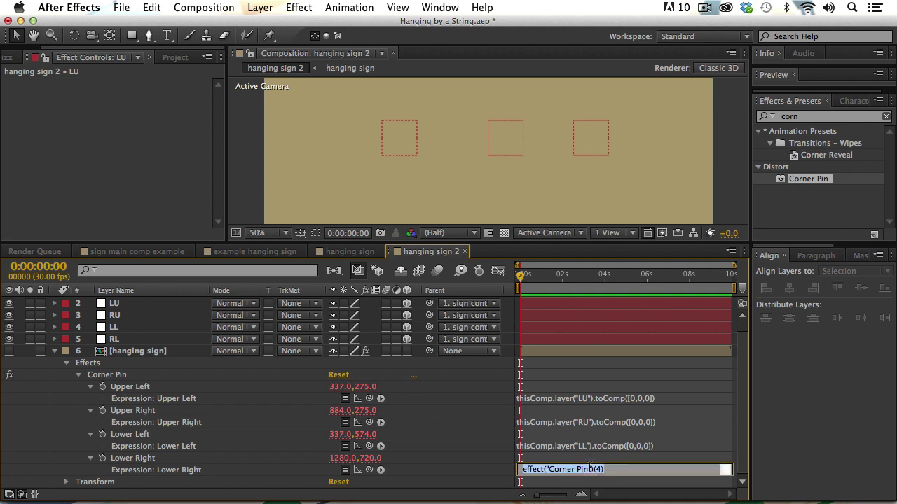
pyautogui.press('super+v')
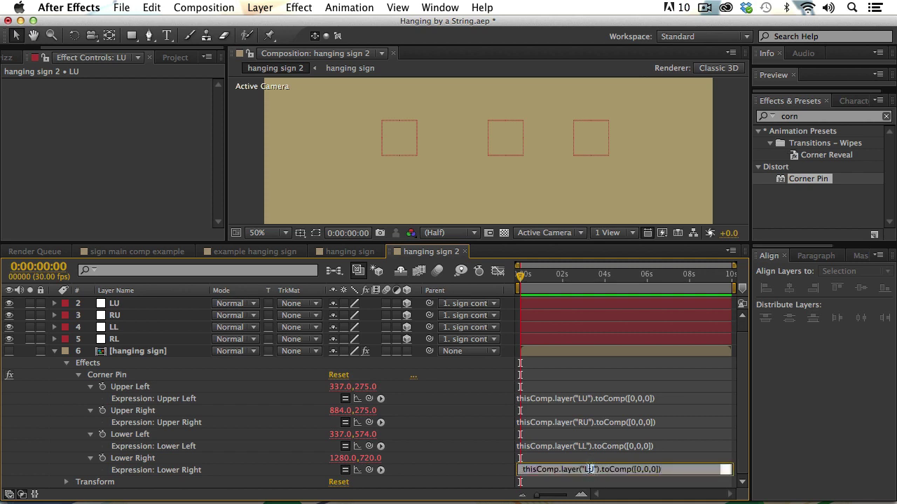
pyautogui.press('BackSpace')
pyautogui.write('R')
pyautogui.click(483, 457)
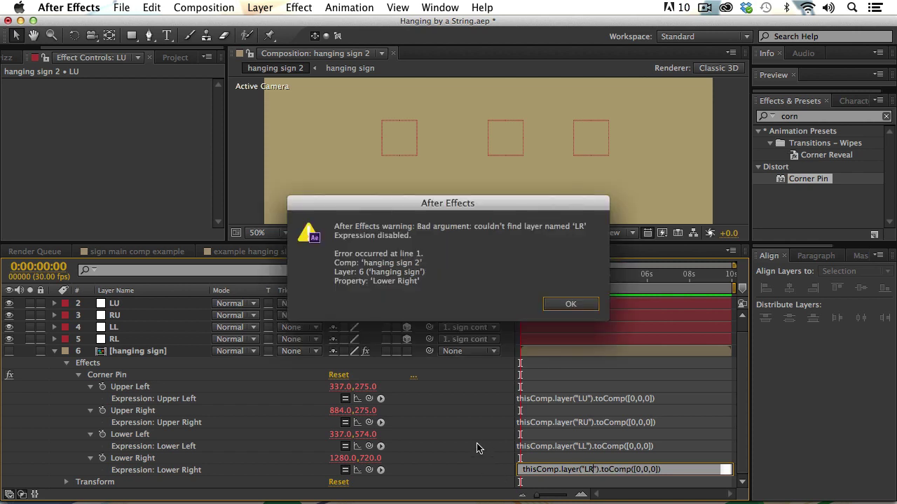
pyautogui.click(569, 305)
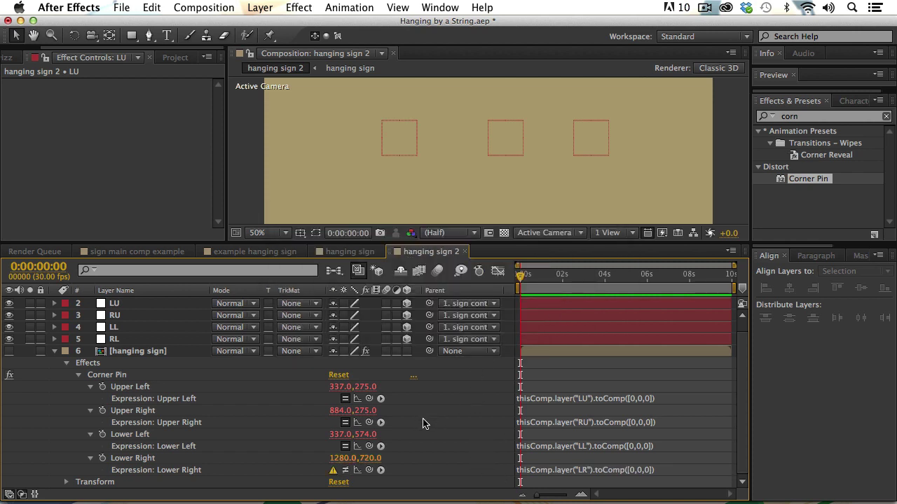
# - Correct the layer name in the Lower Right expression to RL
pyautogui.click(584, 474)
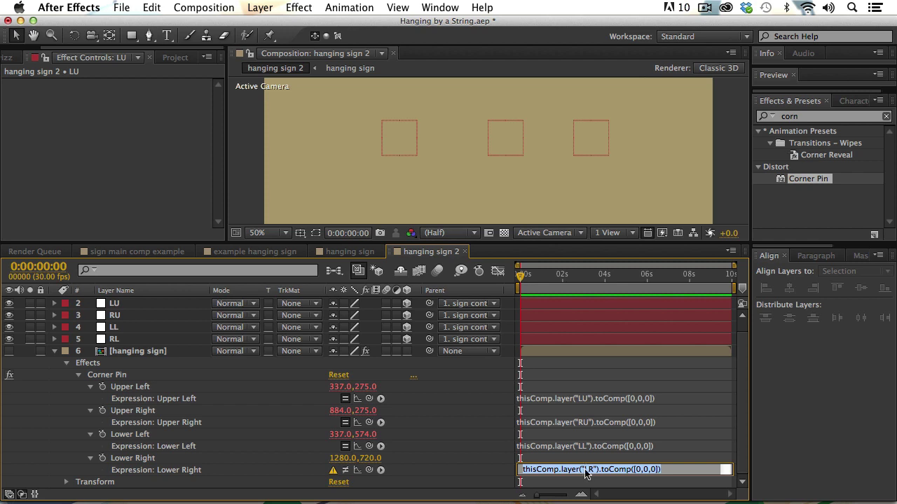
pyautogui.click(591, 470)
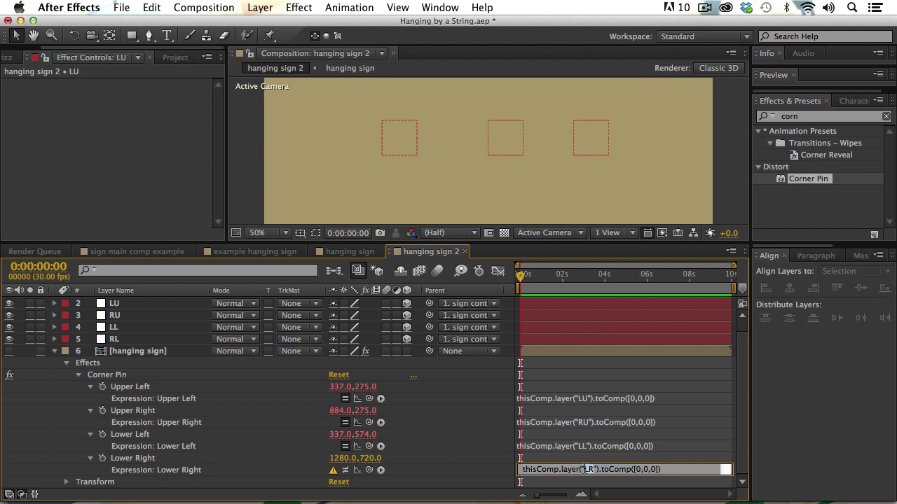
pyautogui.press('BackSpace')
pyautogui.write('L')
pyautogui.click(472, 428)
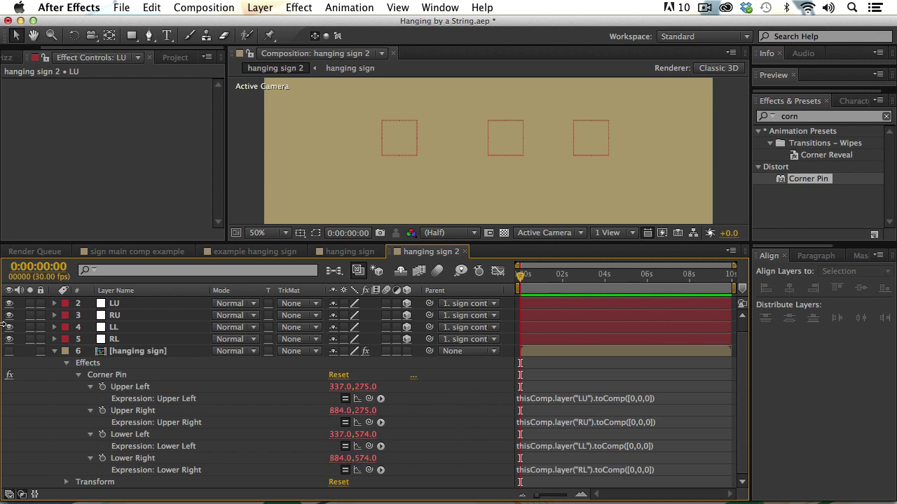
# - Turn on the hanging sign layer's visibility and enlarge the composition view to show the whole sign
pyautogui.click(10, 351)
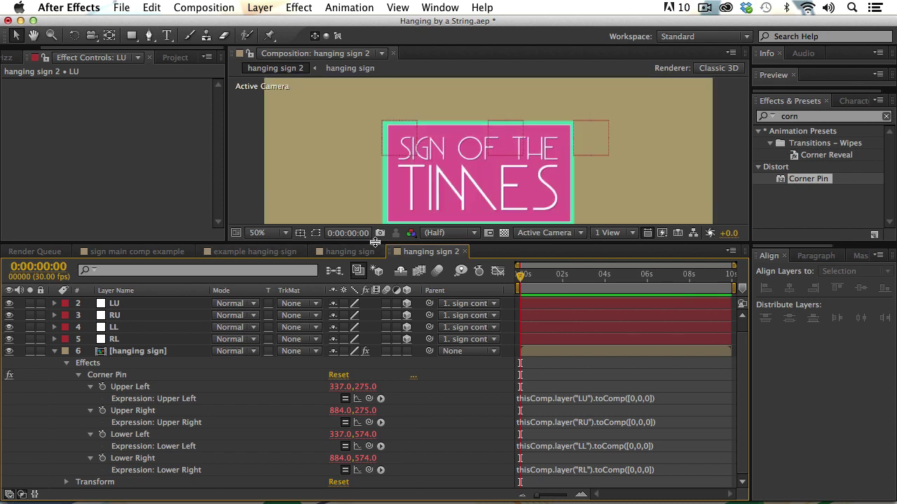
pyautogui.moveTo(376, 243); pyautogui.dragTo(378, 324)
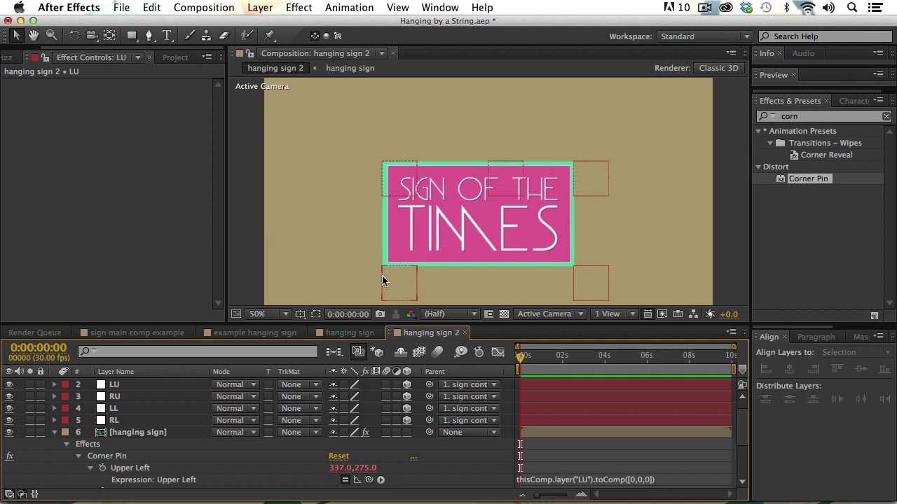
# - Try moving the LU null to distort the sign's upper-left corner, and undo the moves
pyautogui.click(397, 177)
pyautogui.moveTo(400, 164); pyautogui.dragTo(346, 163)
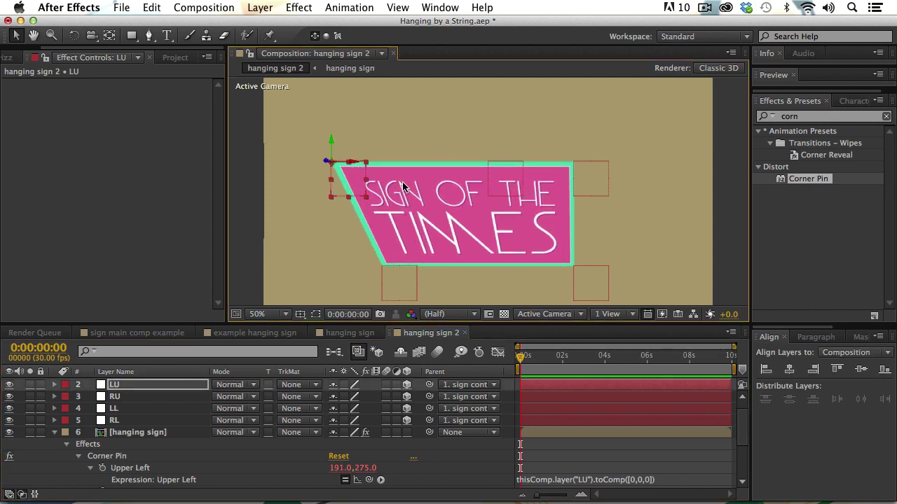
pyautogui.moveTo(403, 187); pyautogui.dragTo(294, 196)
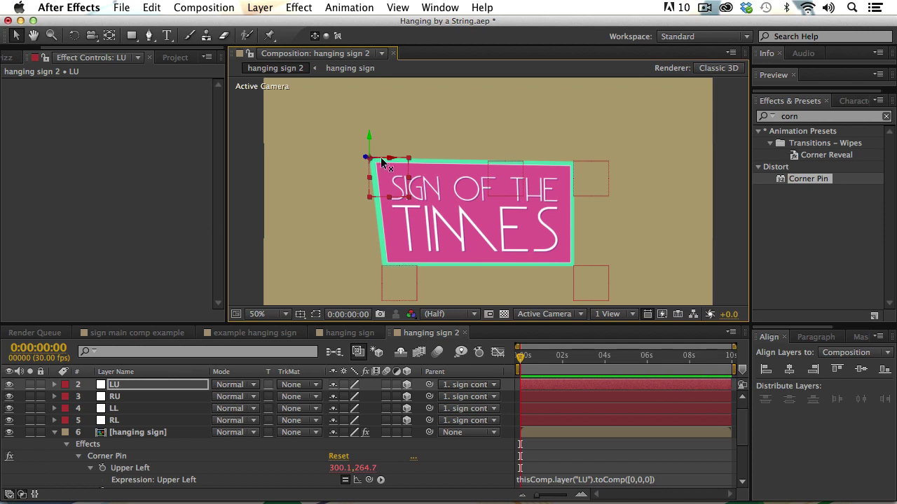
pyautogui.moveTo(391, 161); pyautogui.dragTo(276, 122)
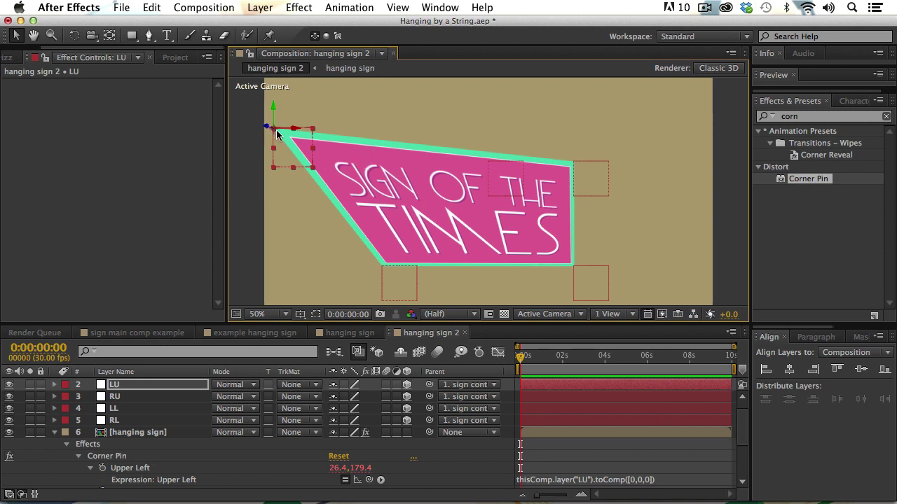
pyautogui.hotkey('ctrl', 'z')
pyautogui.hotkey('ctrl', 'z')
pyautogui.hotkey('ctrl', 'z')
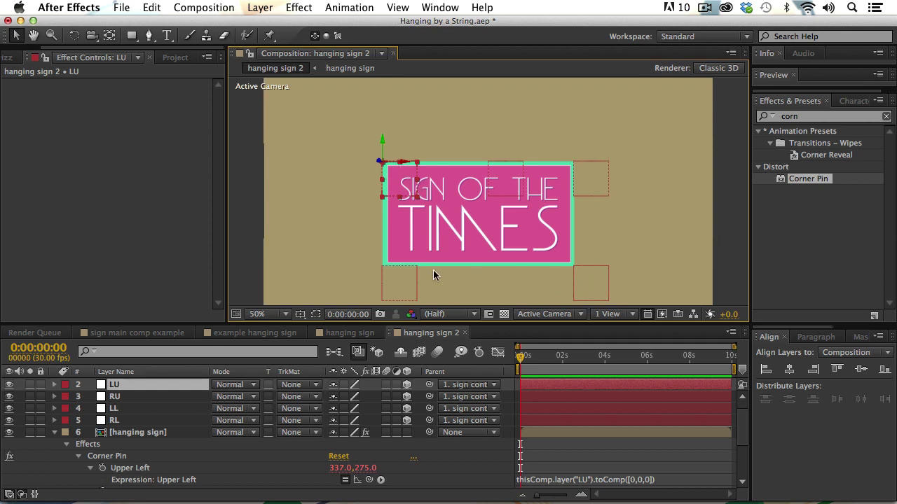
# - Try raising the sign controller null to move the whole sign, and undo it
pyautogui.click(486, 171)
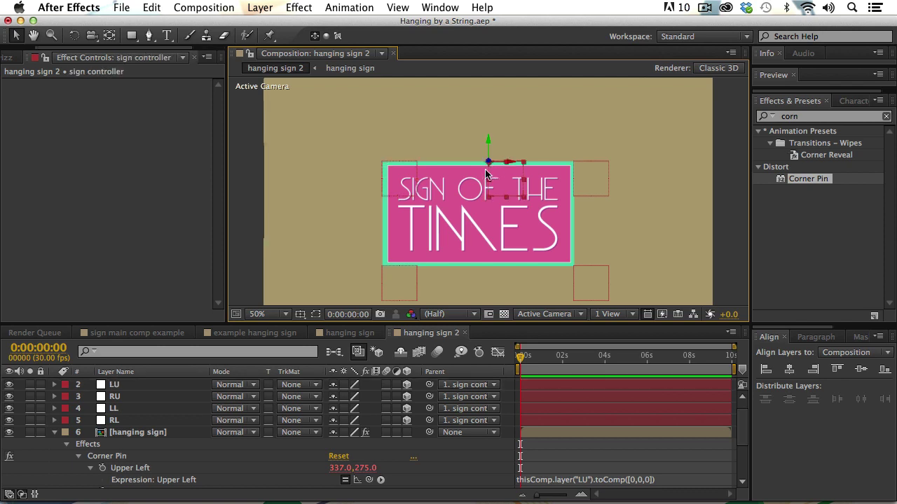
pyautogui.moveTo(488, 148); pyautogui.dragTo(489, 128)
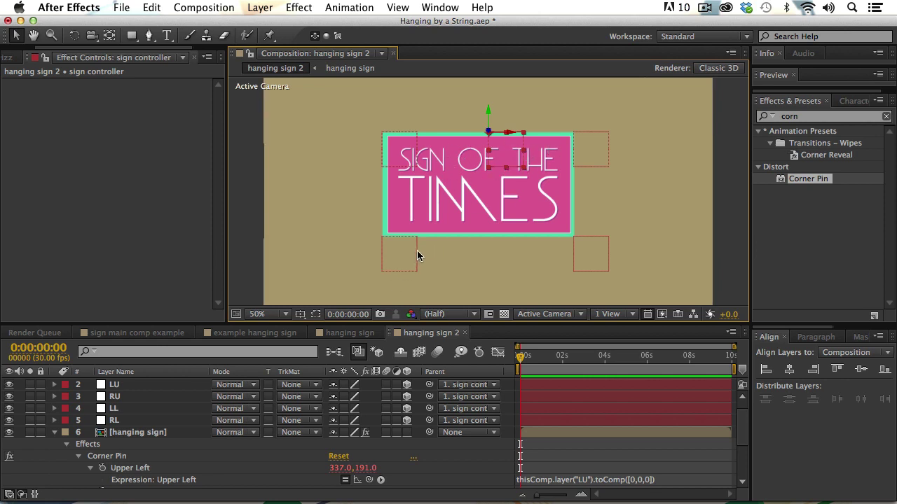
pyautogui.press('super+z')
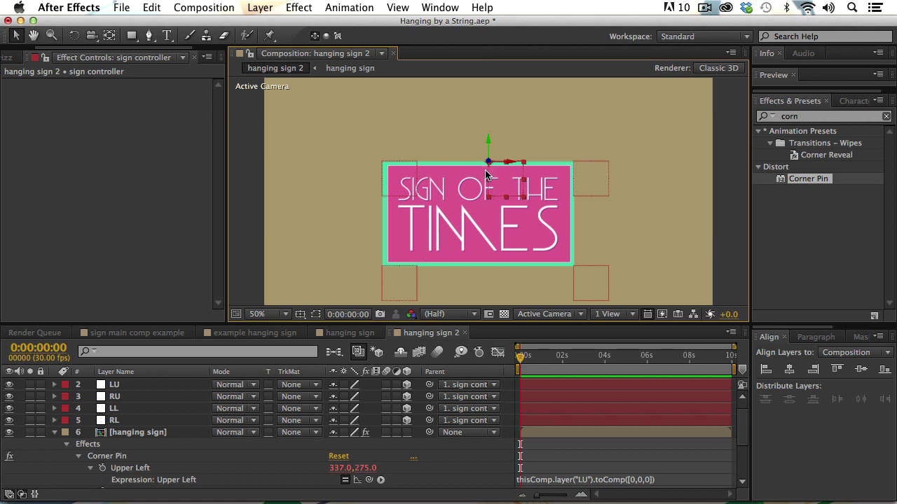
# - Make the four corner nulls LU, RU, LL and RL shy and locked, and hide the shy layers
pyautogui.click(55, 434)
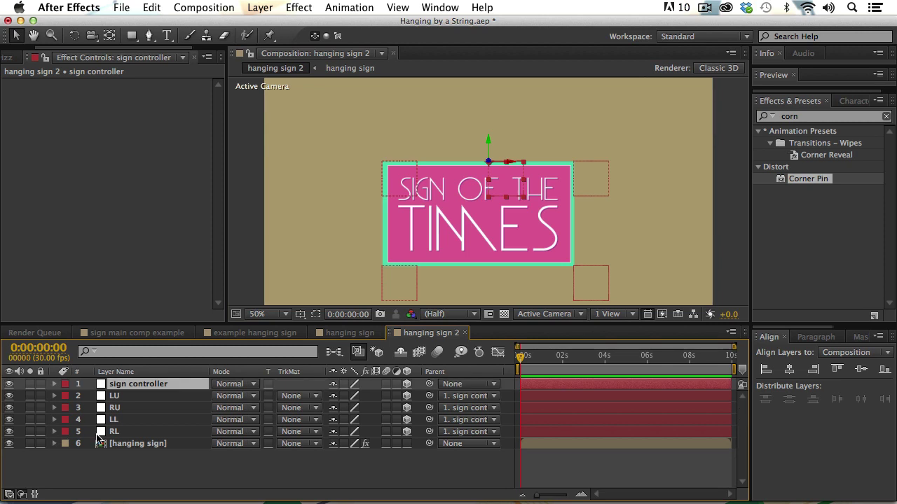
pyautogui.click(116, 397)
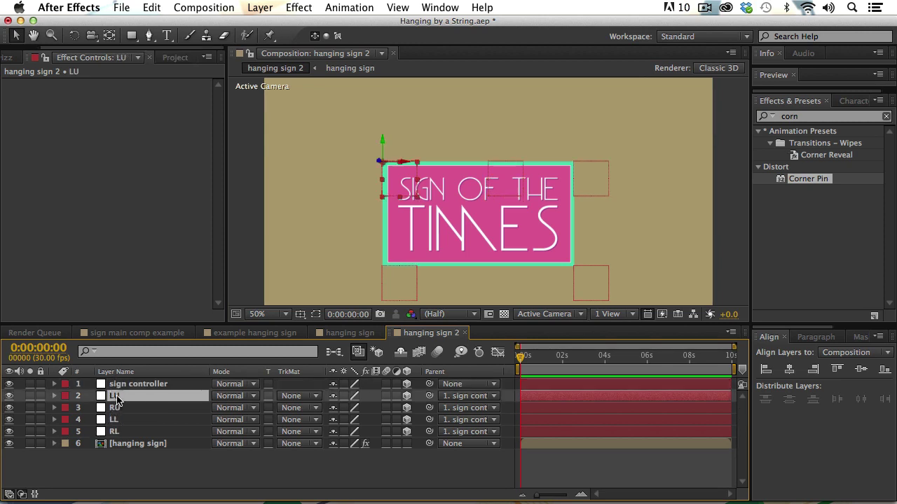
pyautogui.keyDown('shift'); pyautogui.click(117, 432); pyautogui.keyUp('shift')
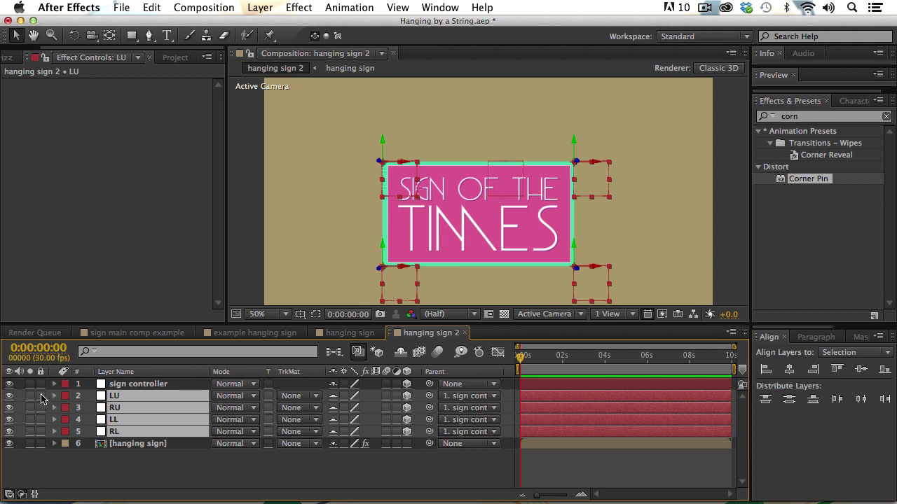
pyautogui.click(40, 396)
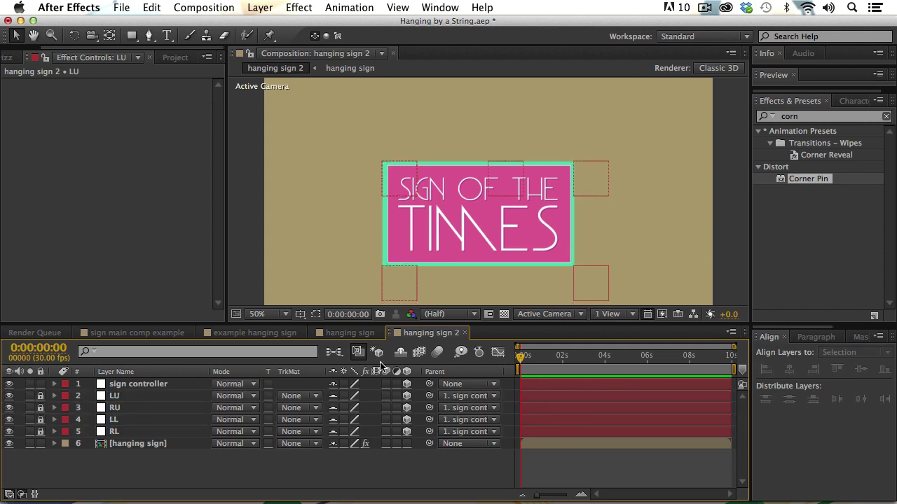
pyautogui.click(400, 352)
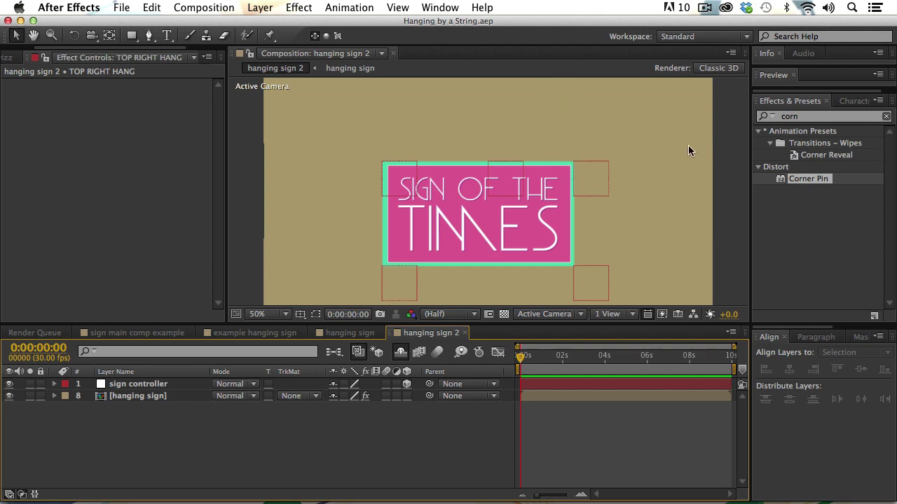
# - Search the effects for BEAM
pyautogui.click(812, 117)
pyautogui.doubleClick(790, 117)
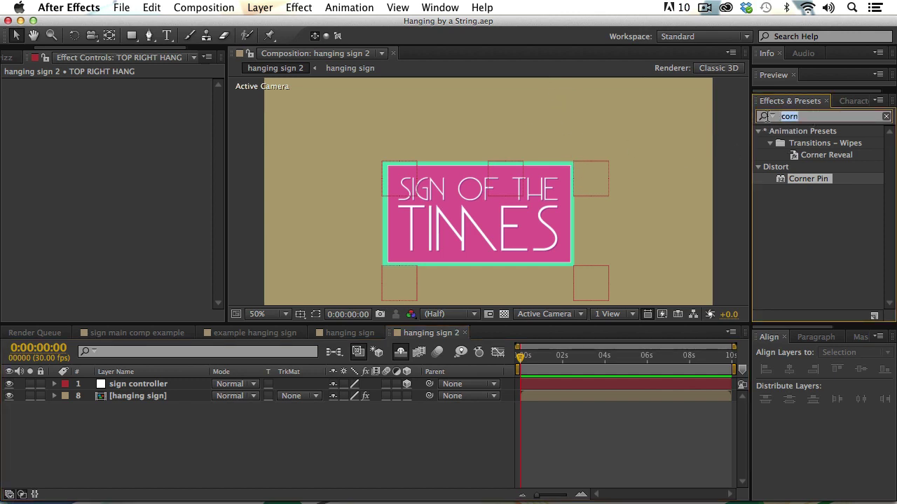
pyautogui.write('BEAM')
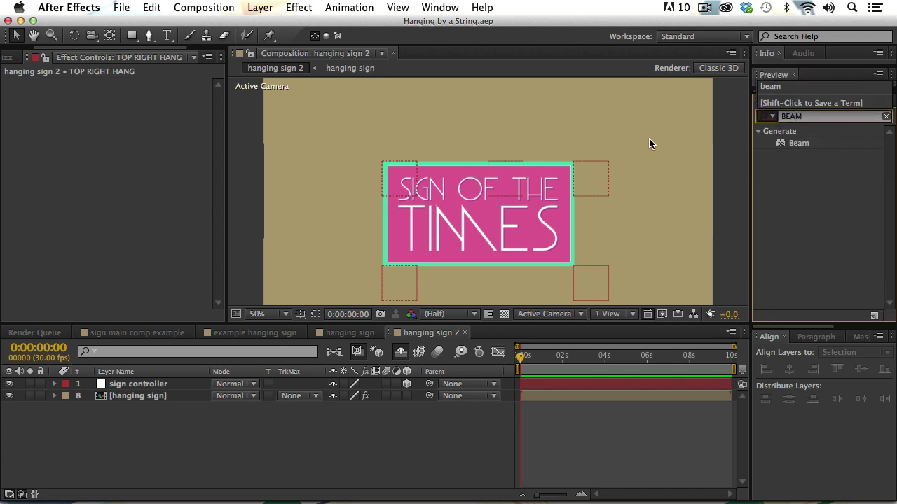
pyautogui.click(804, 180)
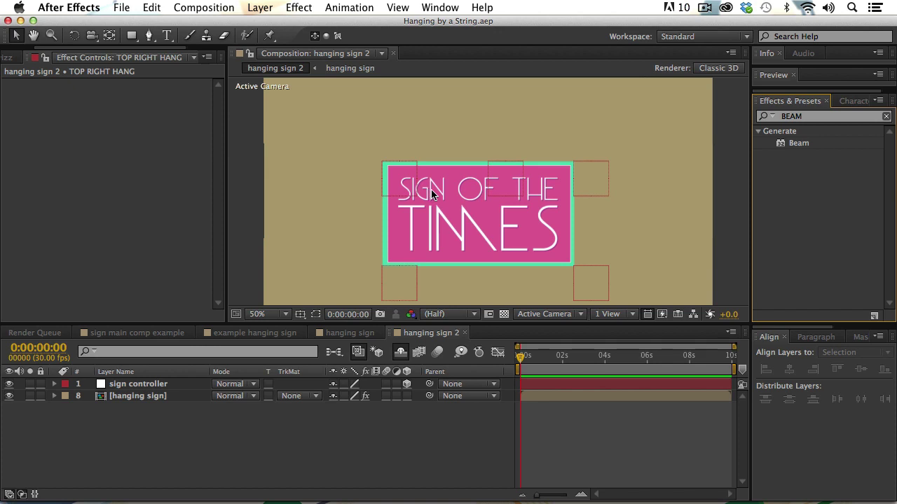
# - Create a 1280 x 720 px solid named strings and apply the Beam effect to it
pyautogui.click(254, 194)
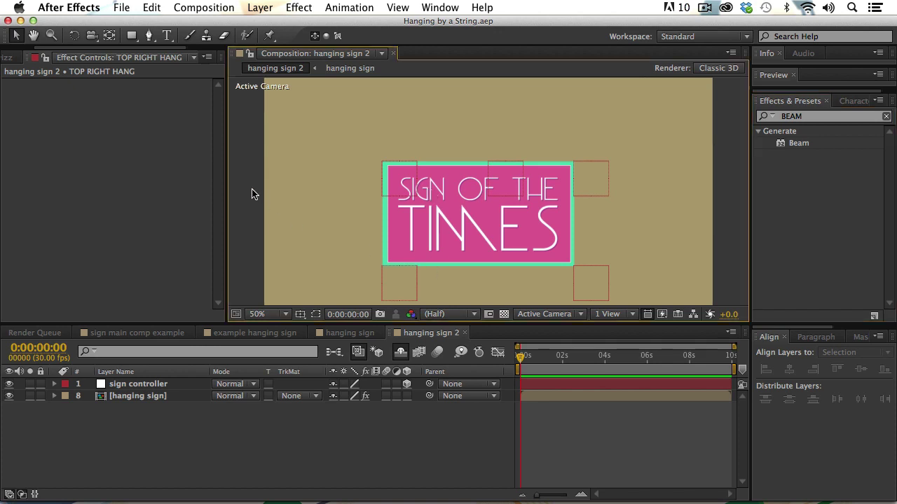
pyautogui.press('super+y')
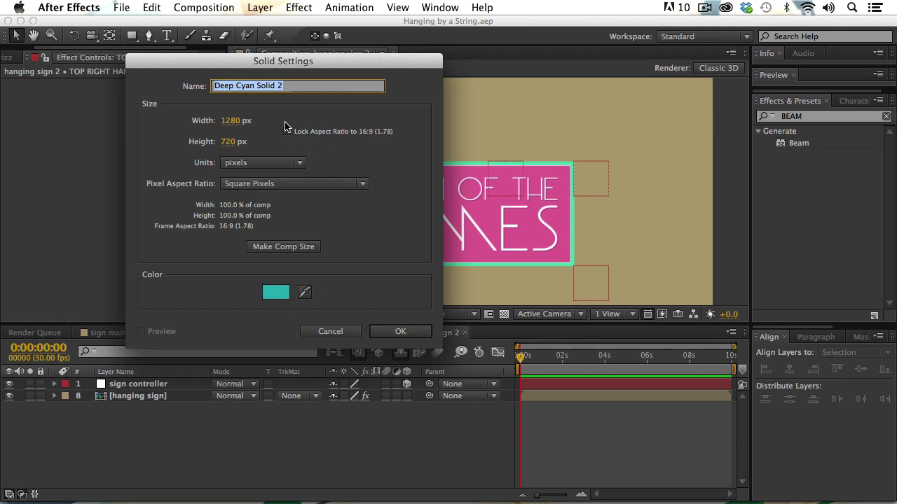
pyautogui.moveTo(275, 62); pyautogui.dragTo(442, 120)
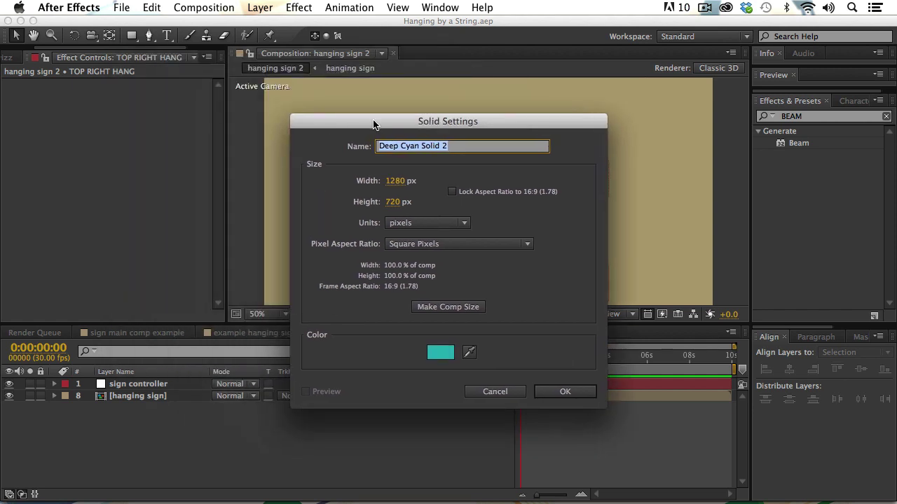
pyautogui.moveTo(376, 123); pyautogui.dragTo(381, 105)
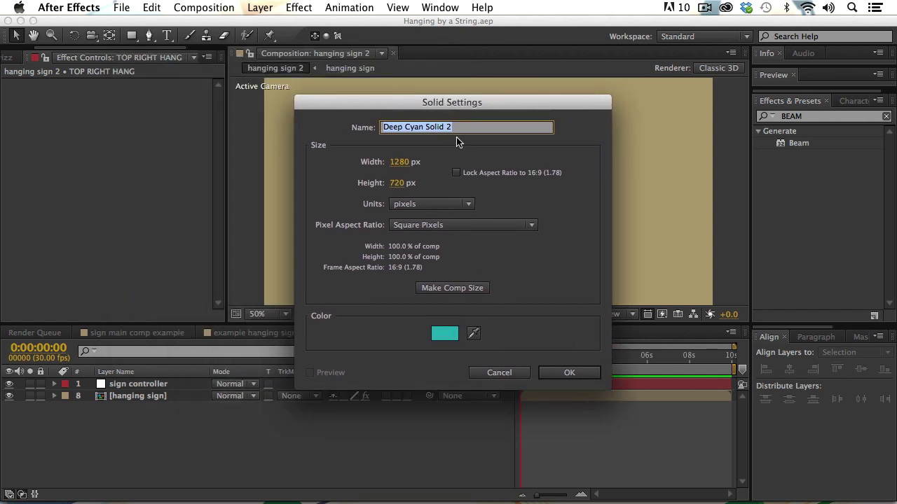
pyautogui.write('strings')
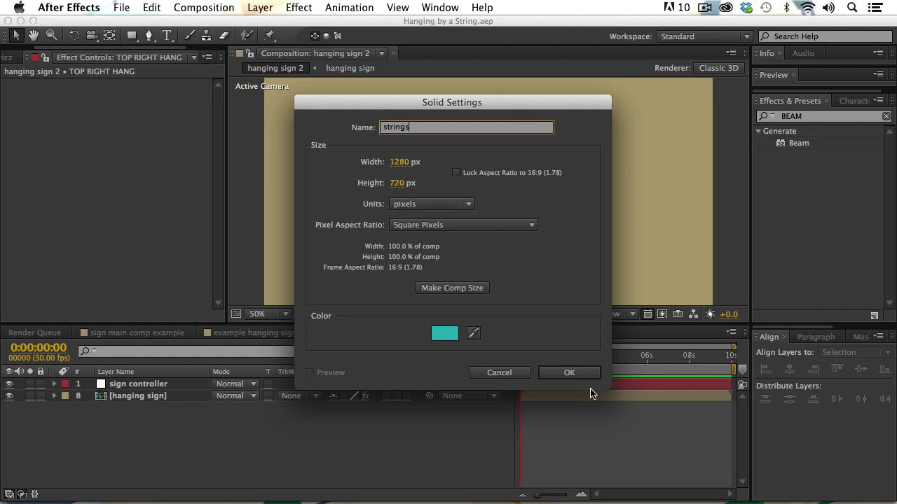
pyautogui.click(571, 373)
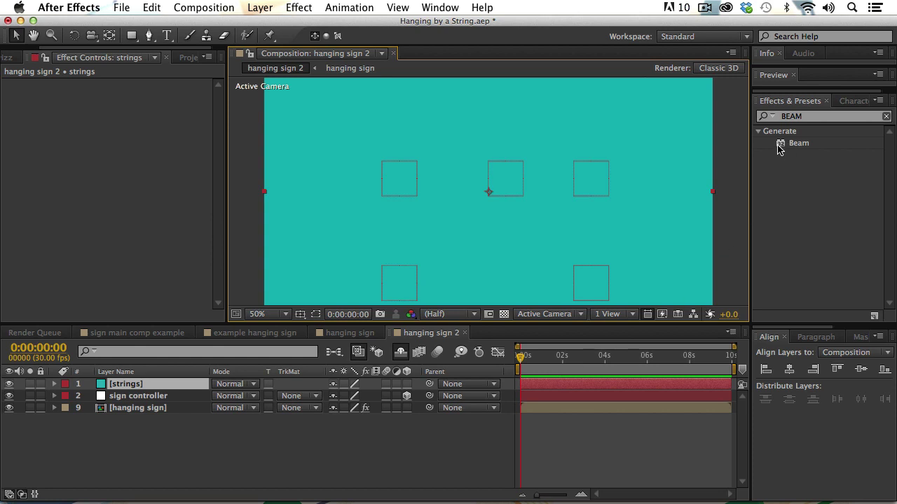
pyautogui.moveTo(782, 144); pyautogui.dragTo(458, 282)
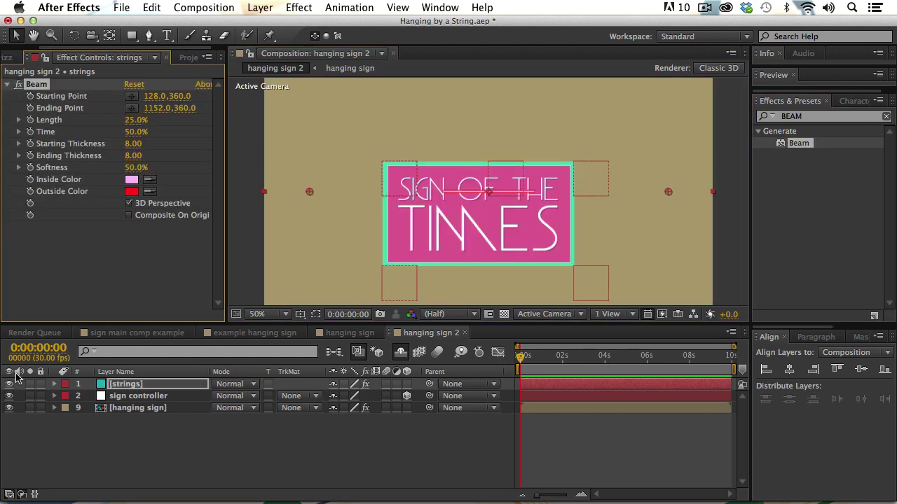
# - Place the strings layer below the hanging sign layer and solo it to show only the beam
pyautogui.moveTo(119, 390); pyautogui.dragTo(119, 421)
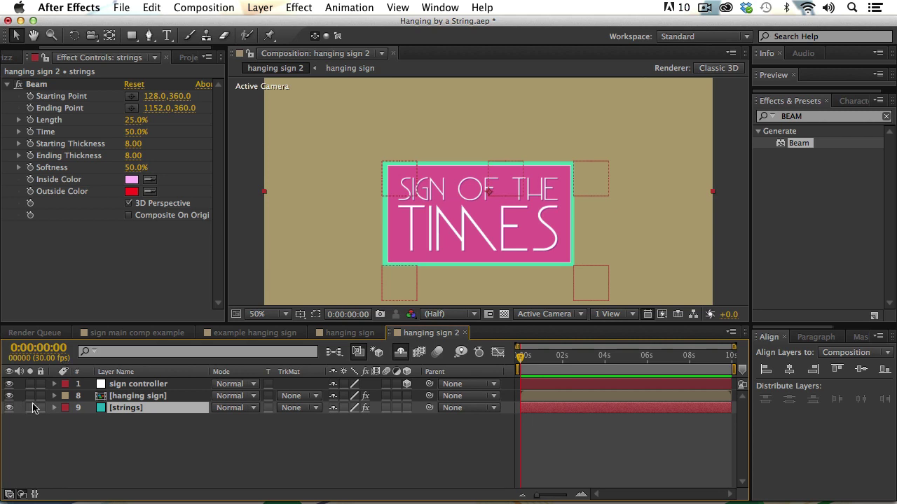
pyautogui.click(29, 407)
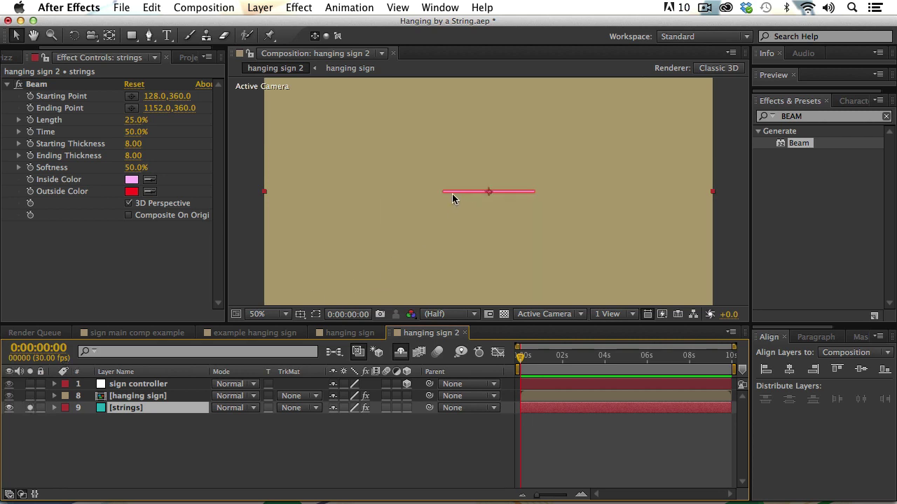
pyautogui.click(35, 84)
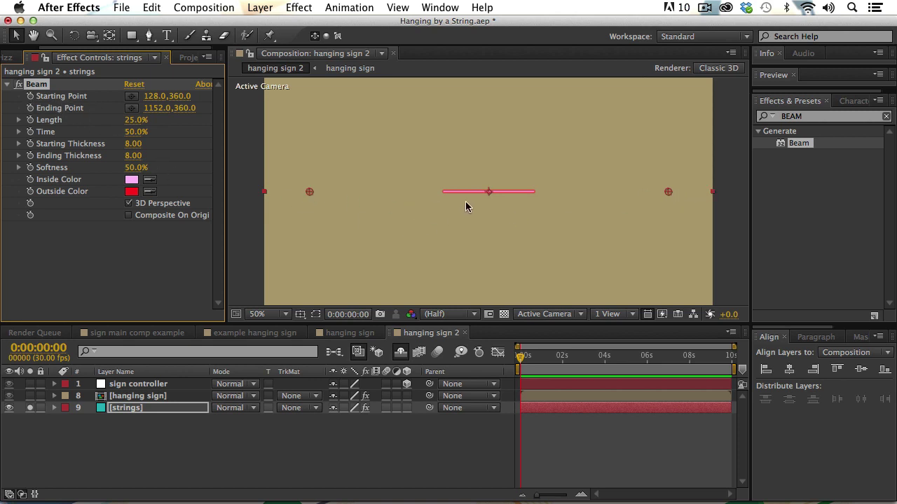
# - Set the Beam's inside and outside colors to white (FFFFFF)
pyautogui.click(130, 181)
pyautogui.moveTo(252, 193); pyautogui.dragTo(249, 172)
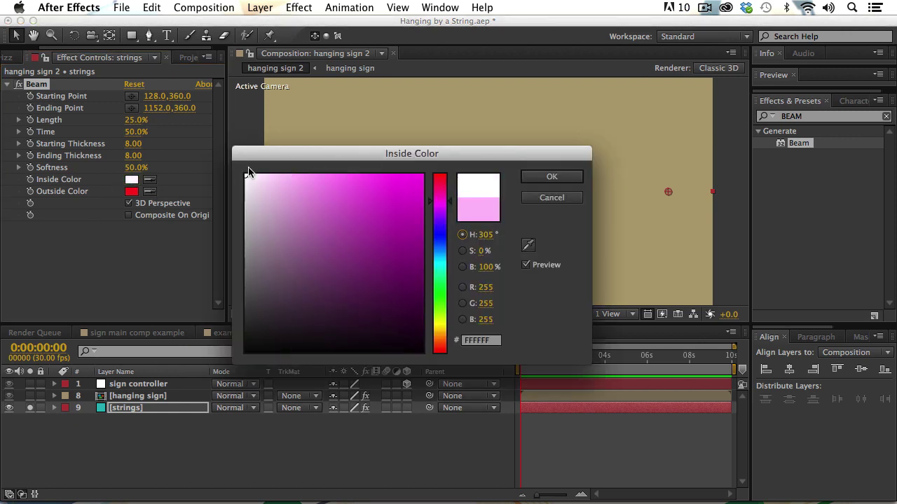
pyautogui.click(536, 178)
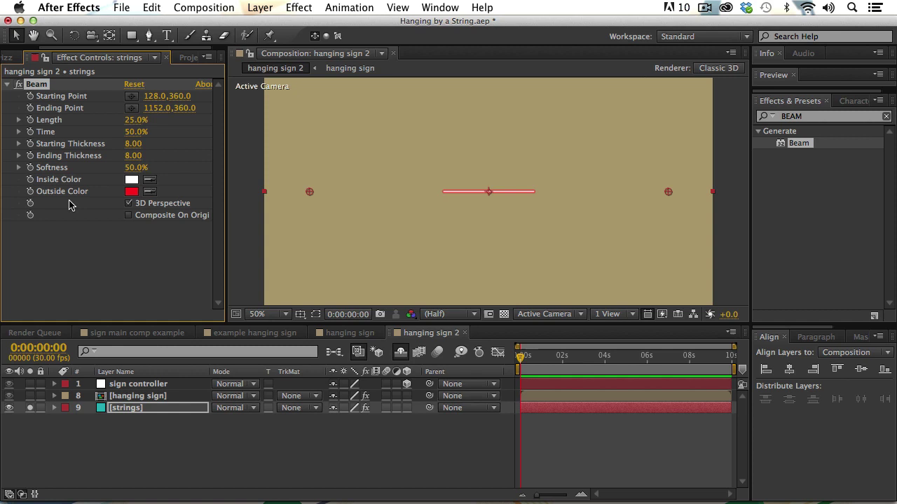
pyautogui.click(149, 193)
pyautogui.click(132, 179)
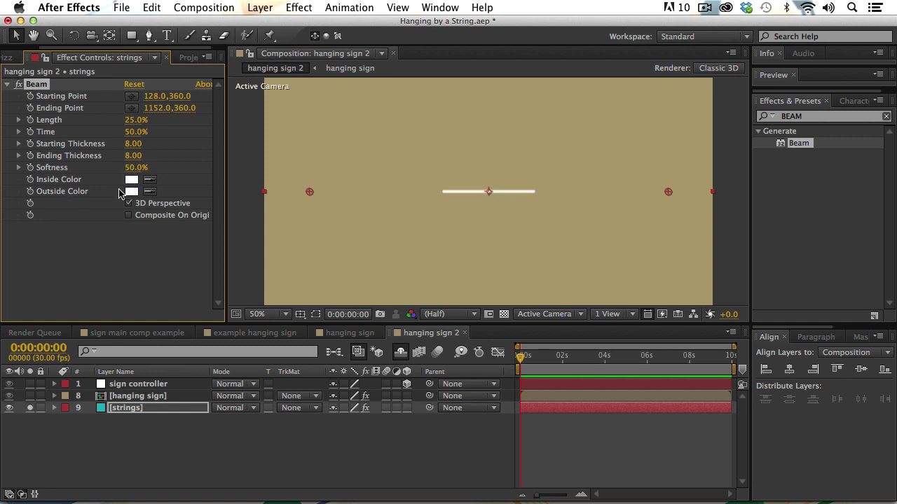
# - Set the Beam's starting and ending thickness to 2, its softness to 0% and its length to 100%
pyautogui.click(134, 145)
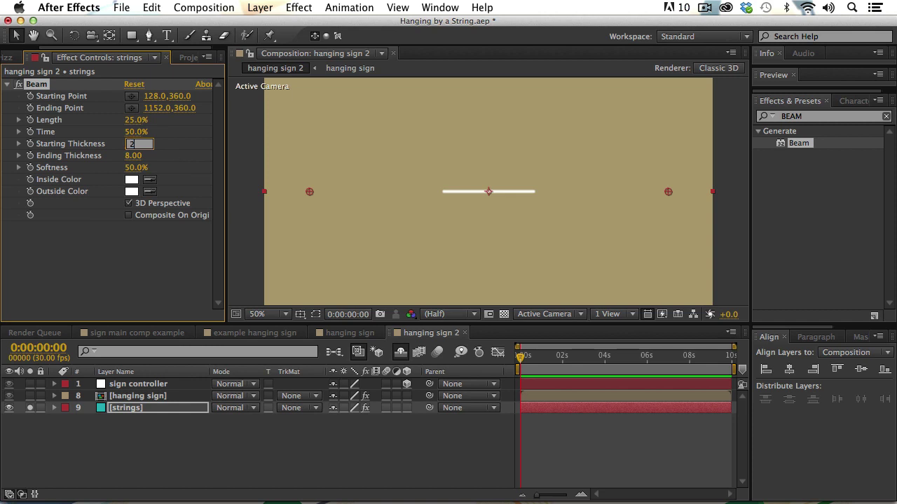
pyautogui.click(132, 157)
pyautogui.click(175, 162)
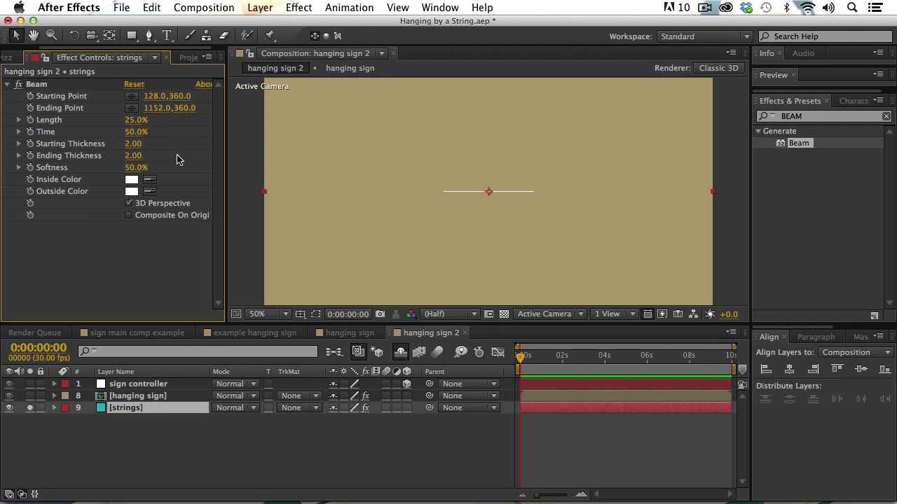
pyautogui.moveTo(135, 167); pyautogui.dragTo(102, 168)
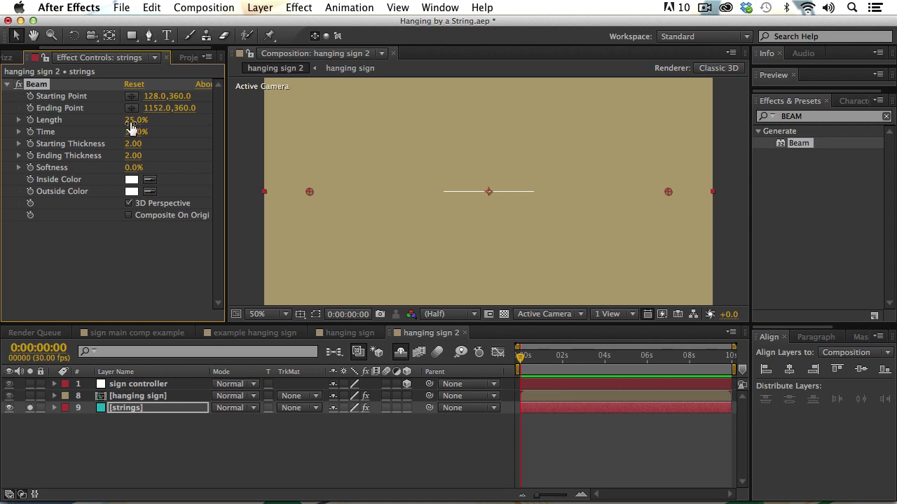
pyautogui.moveTo(128, 120); pyautogui.dragTo(222, 120)
# - Add default expressions to the Beam's Starting Point and Ending Point on the strings layer
pyautogui.keyDown('alt'); pyautogui.click(30, 96); pyautogui.keyUp('alt')
pyautogui.keyDown('alt'); pyautogui.click(30, 108); pyautogui.keyUp('alt')
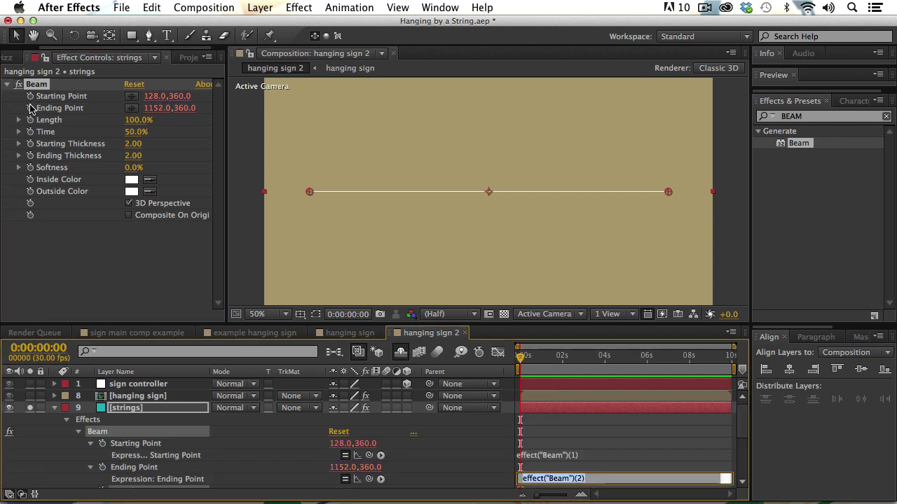
pyautogui.click(444, 448)
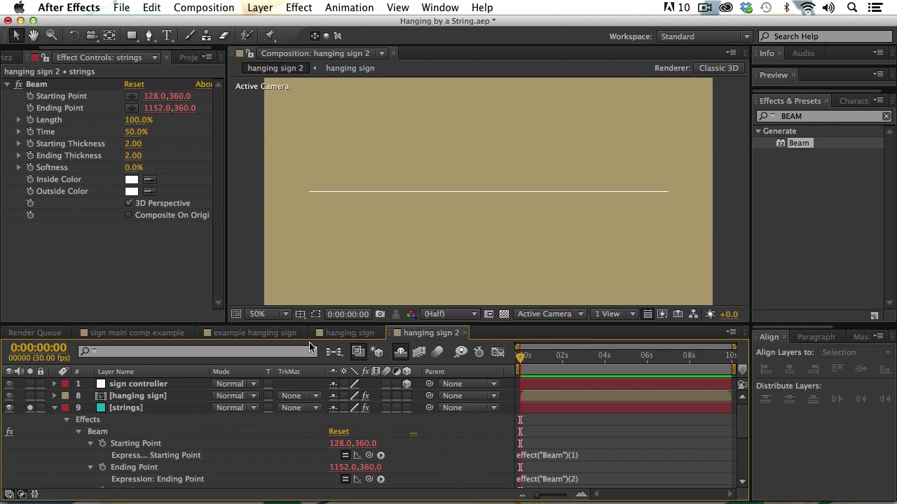
# - Show the hidden shy layers and copy the Corner Pin's Upper Left expression from the hanging sign layer
pyautogui.click(400, 352)
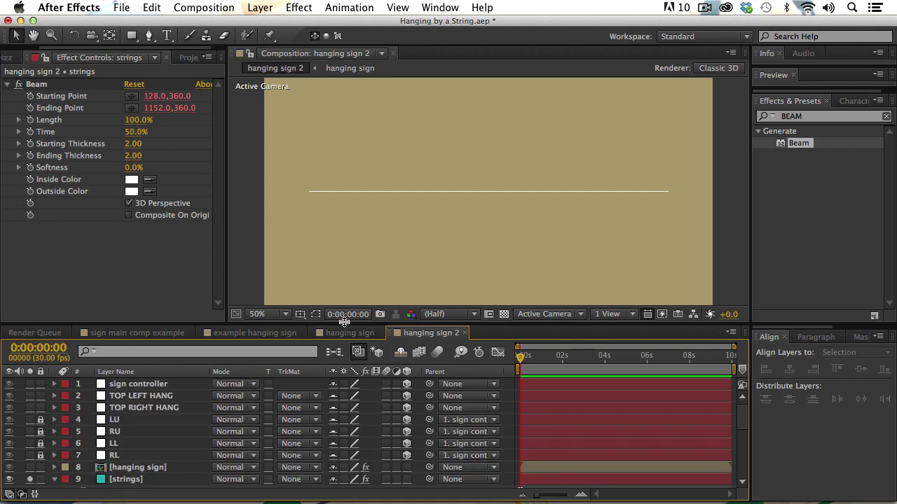
pyautogui.moveTo(342, 322); pyautogui.dragTo(355, 127)
pyautogui.click(135, 273)
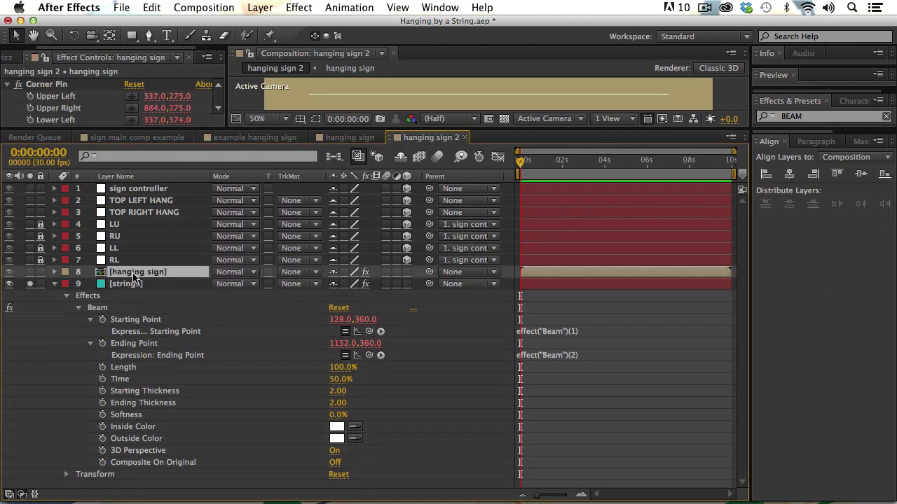
pyautogui.press('e')
pyautogui.press('e')
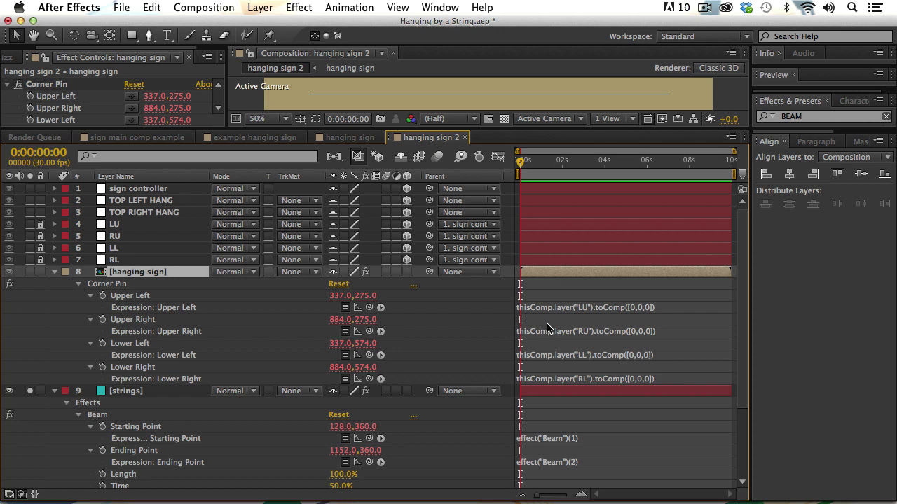
pyautogui.click(574, 309)
pyautogui.press('super+c')
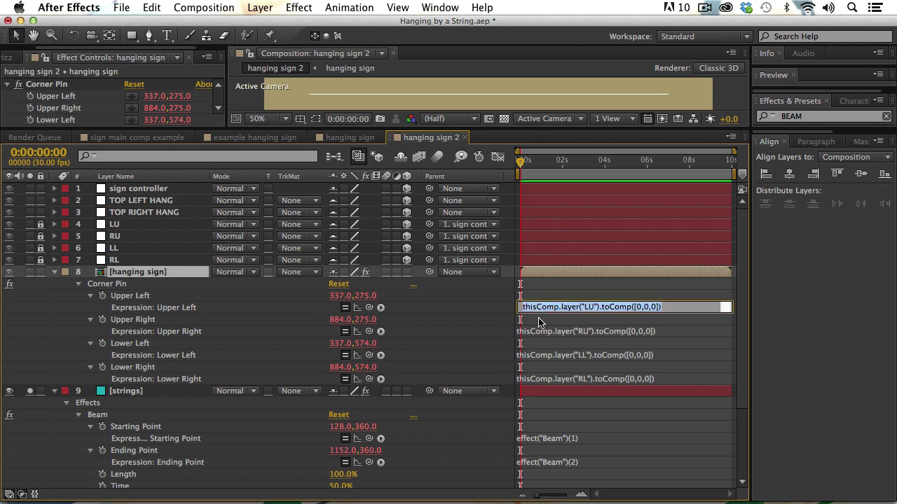
pyautogui.click(460, 328)
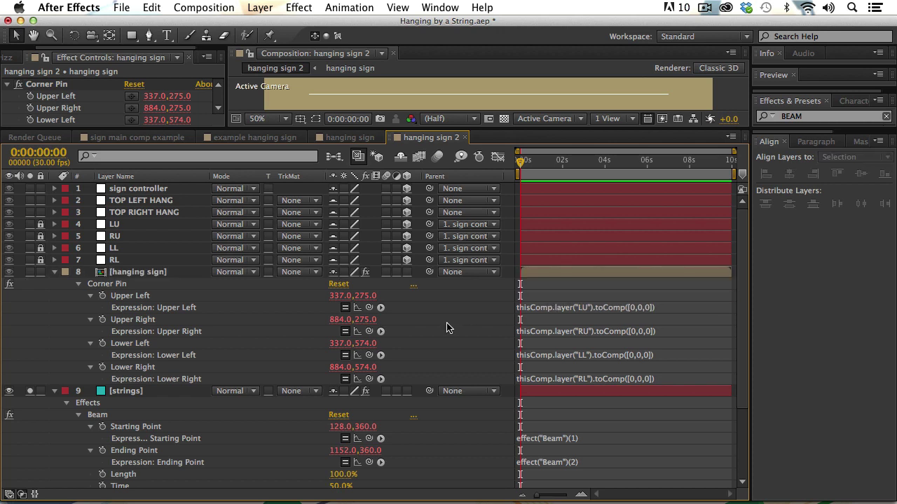
pyautogui.click(55, 272)
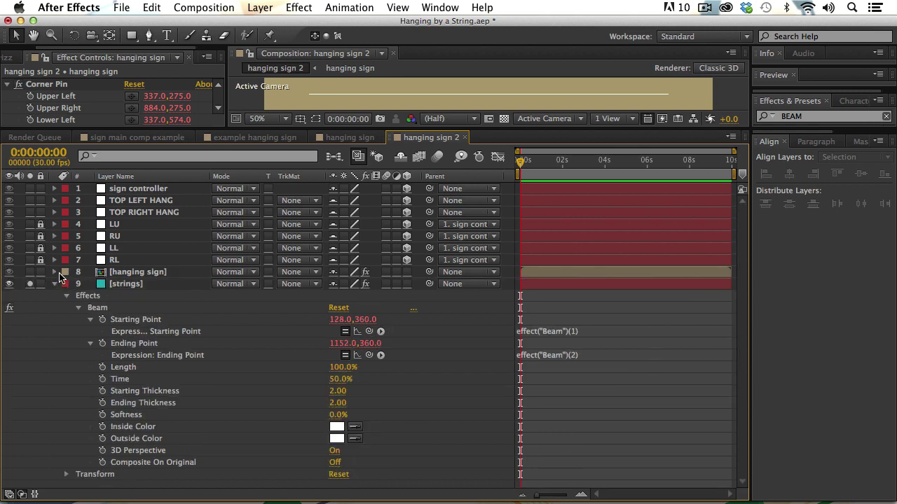
# - Replace the Beam's Starting Point expression with the copied one, changing its layer name to TOP LEFT HANG
pyautogui.click(538, 332)
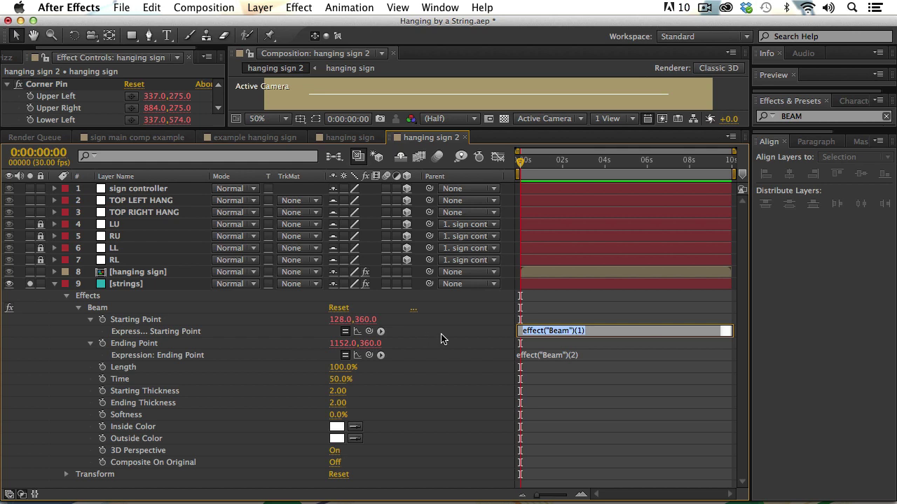
pyautogui.press('super+v')
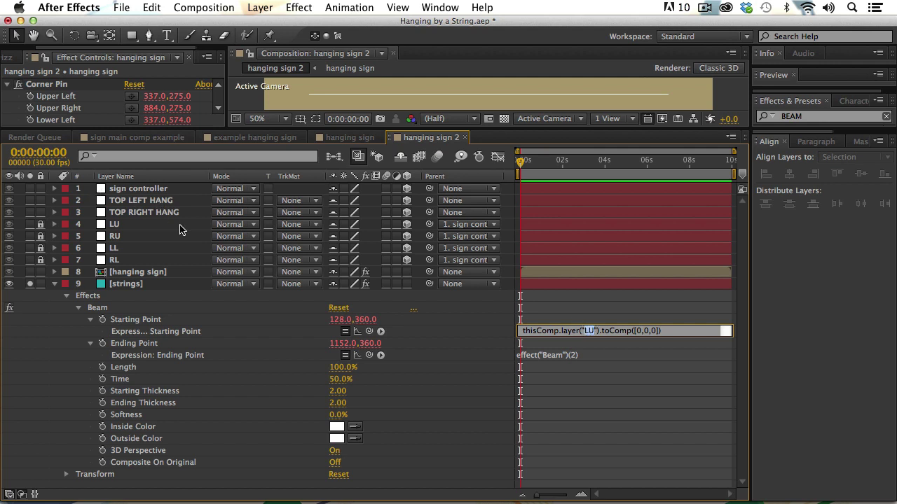
pyautogui.write('TOP')
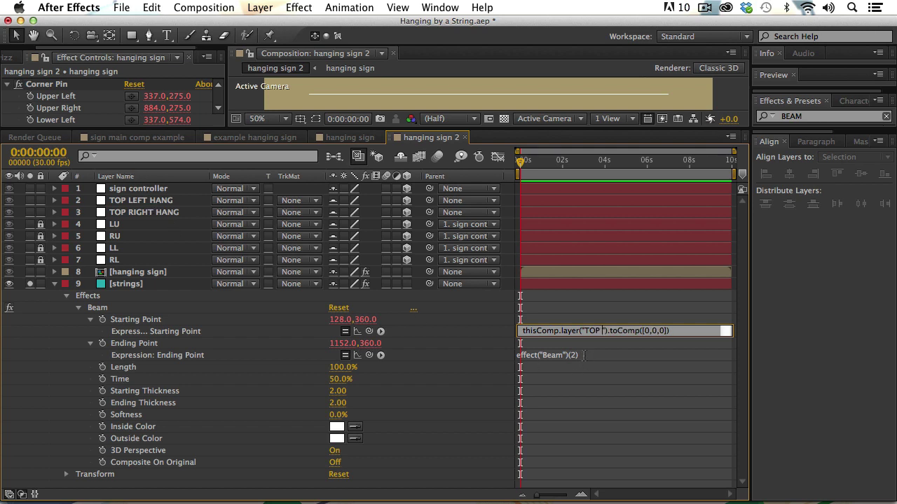
pyautogui.write('LEFT H')
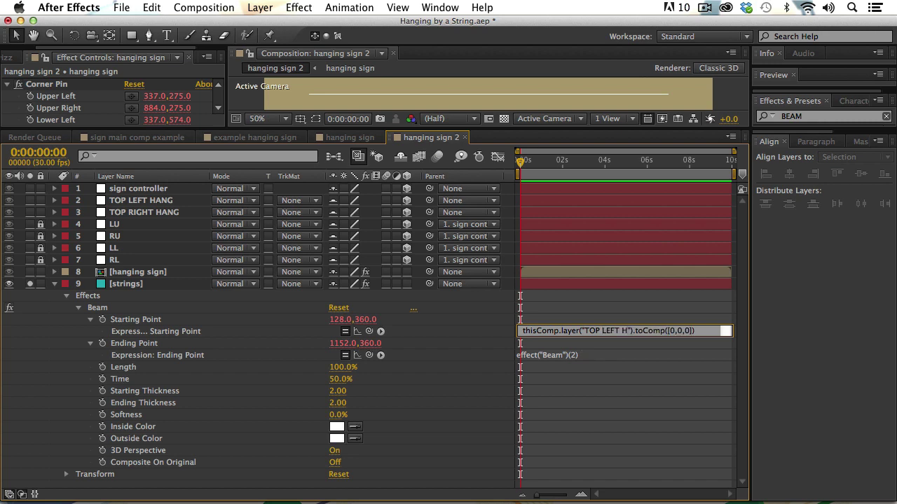
pyautogui.write('ANG')
pyautogui.click(462, 341)
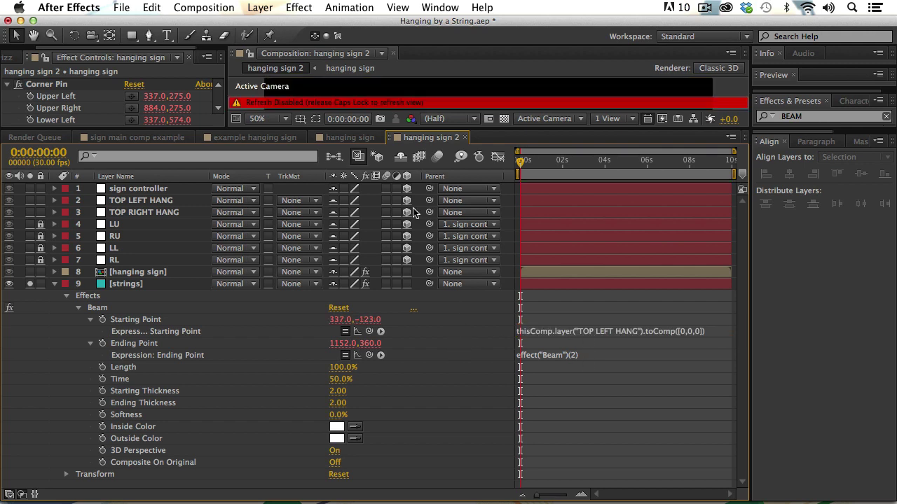
pyautogui.press('capslock')
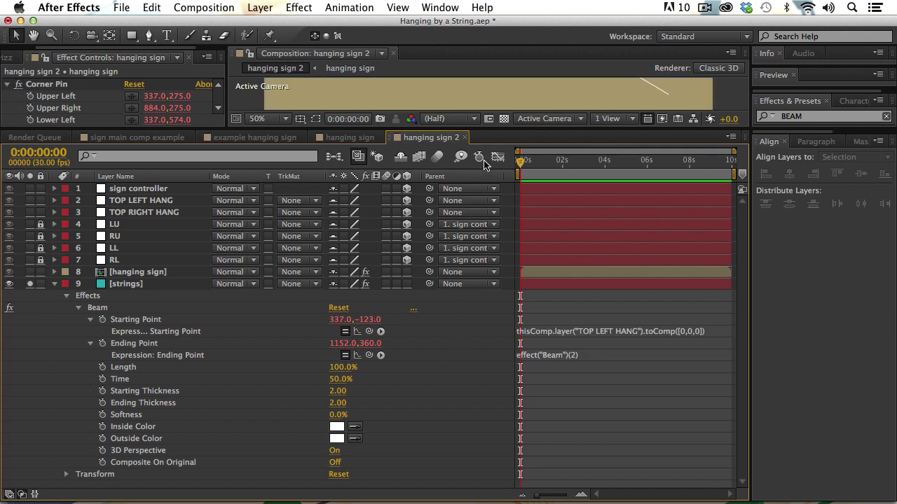
# - Solo the TOP LEFT HANG and TOP RIGHT HANG nulls along with the strings and give both nulls the Orange label
pyautogui.moveTo(486, 131); pyautogui.dragTo(470, 331)
pyautogui.press('space')
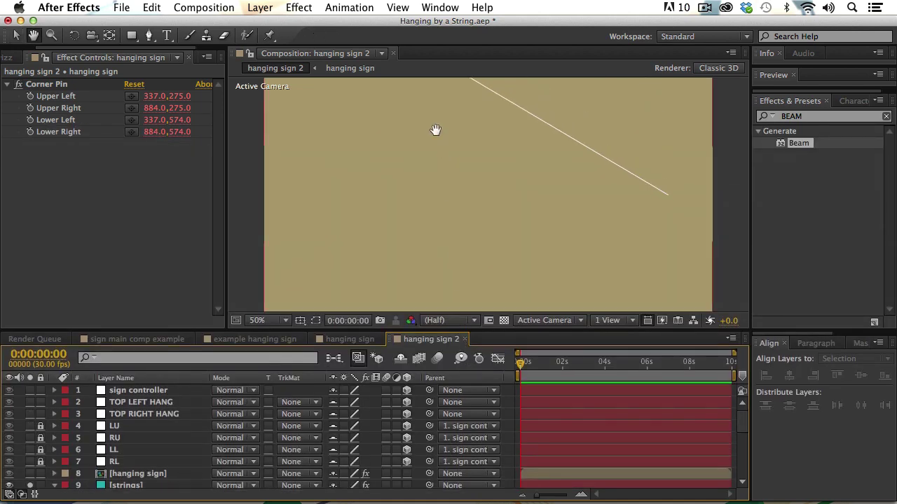
pyautogui.moveTo(437, 130); pyautogui.dragTo(438, 262)
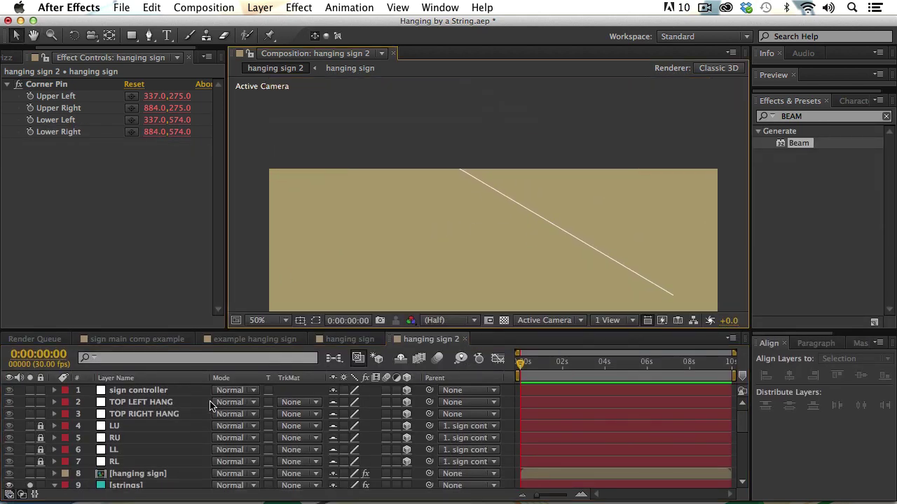
pyautogui.click(30, 402)
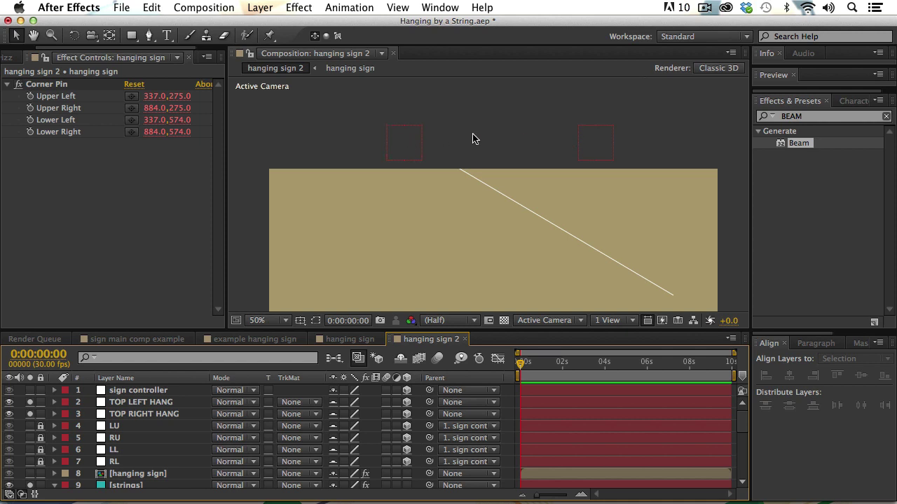
pyautogui.click(131, 414)
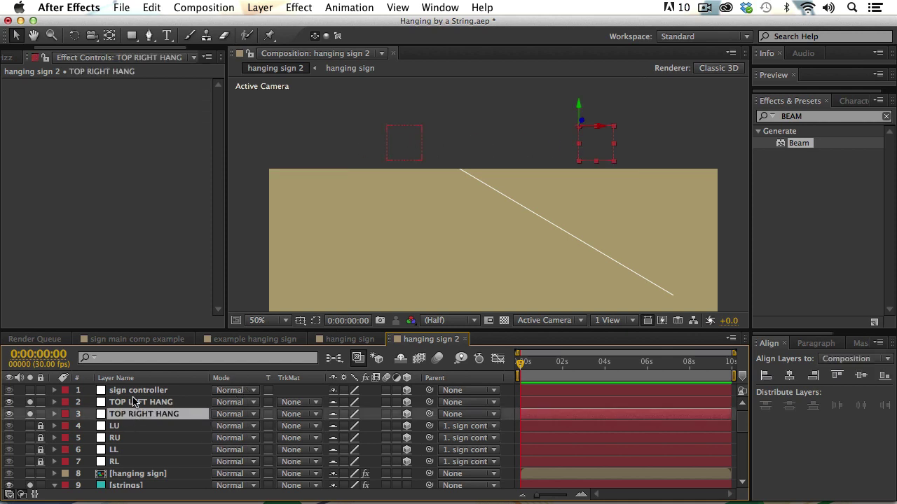
pyautogui.keyDown('shift'); pyautogui.click(133, 402); pyautogui.keyUp('shift')
pyautogui.click(65, 402)
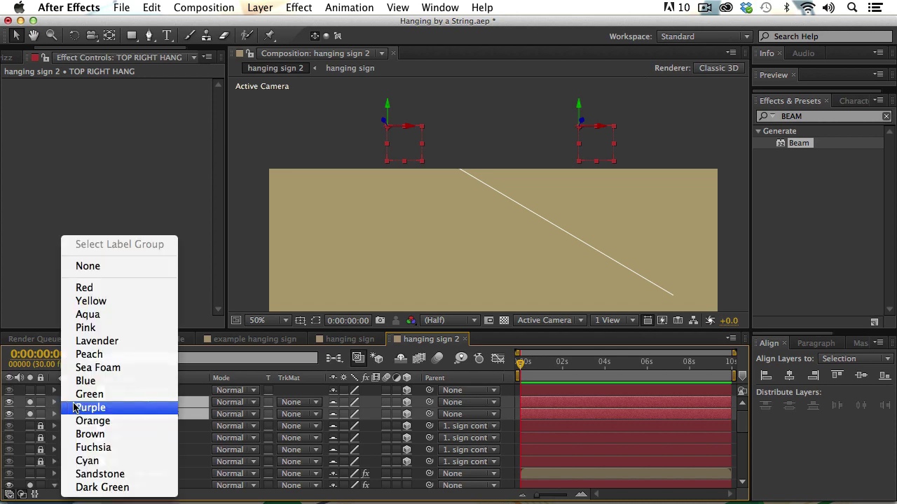
pyautogui.click(97, 421)
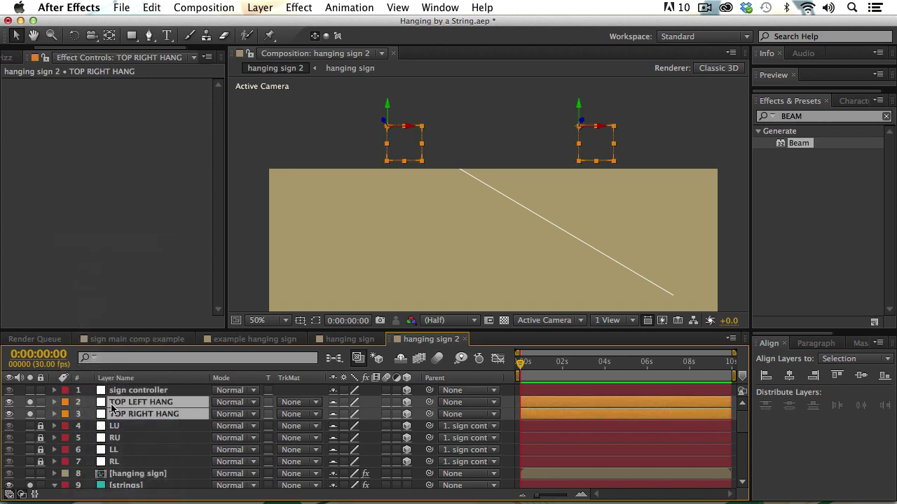
pyautogui.click(255, 275)
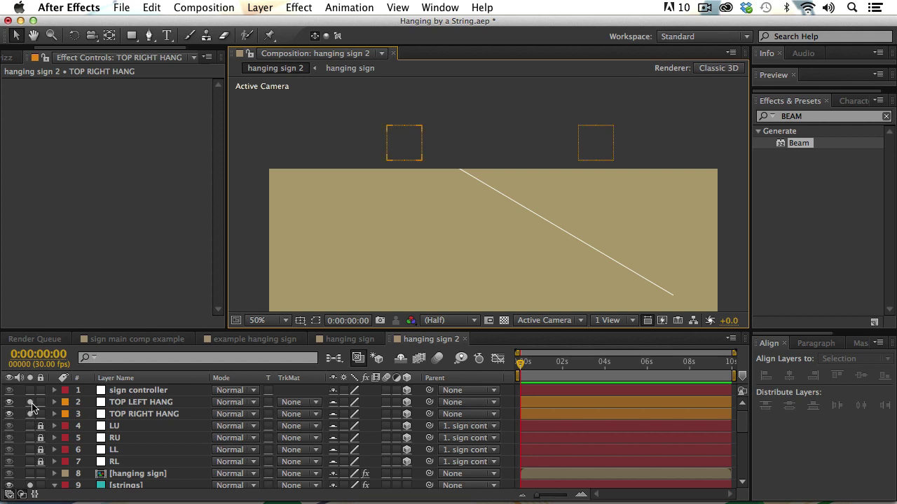
# - Turn off the layer solos and copy the Beam's Starting Point expression over its Ending Point expression
pyautogui.scroll(-8, 35, 448)
pyautogui.scroll(3, 51, 444)
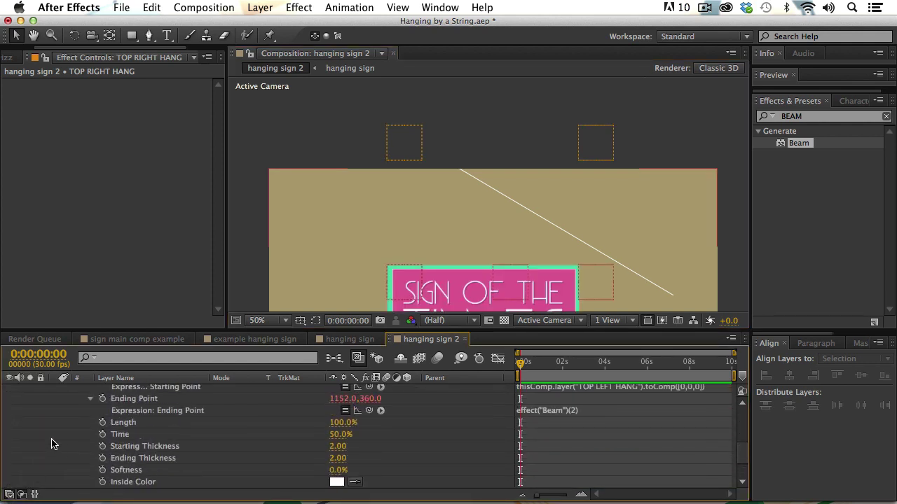
pyautogui.scroll(3, 51, 444)
pyautogui.click(590, 435)
pyautogui.press('super+c')
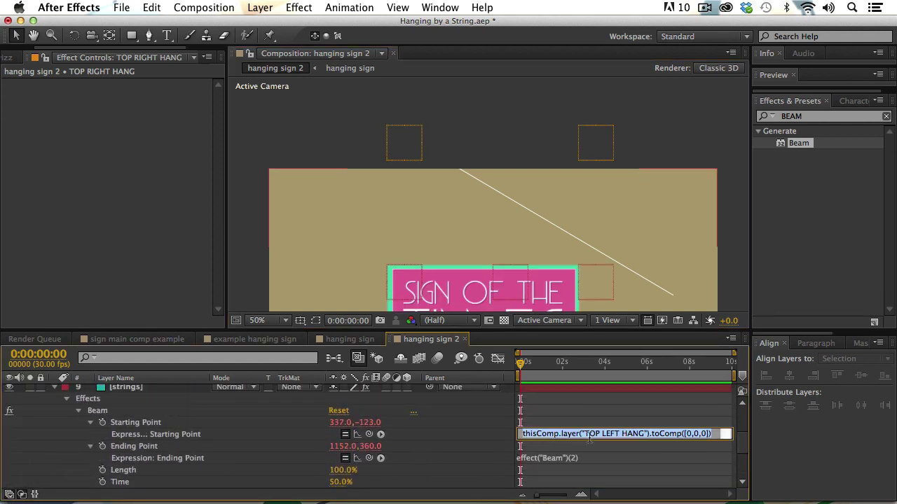
pyautogui.click(558, 459)
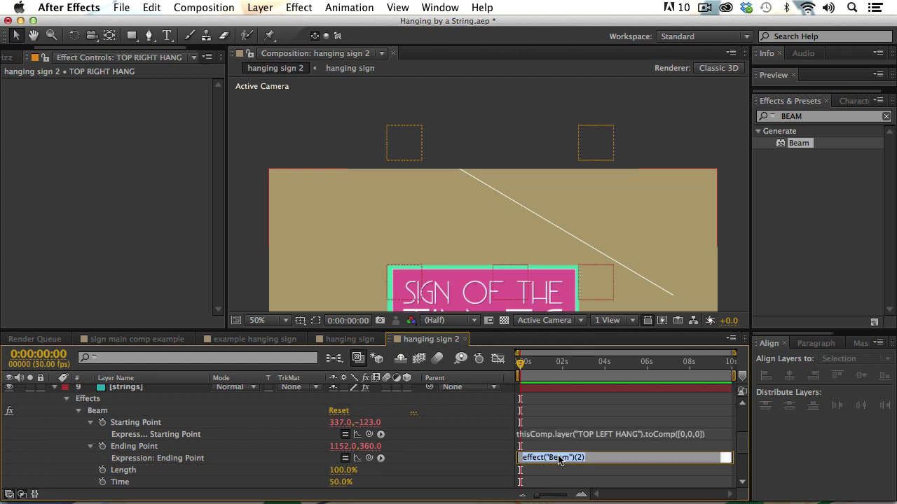
pyautogui.press('super+v')
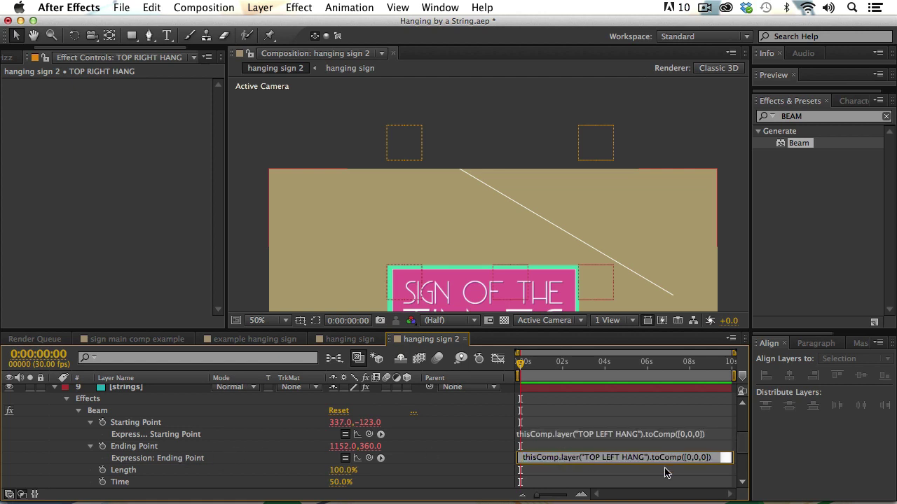
pyautogui.click(257, 442)
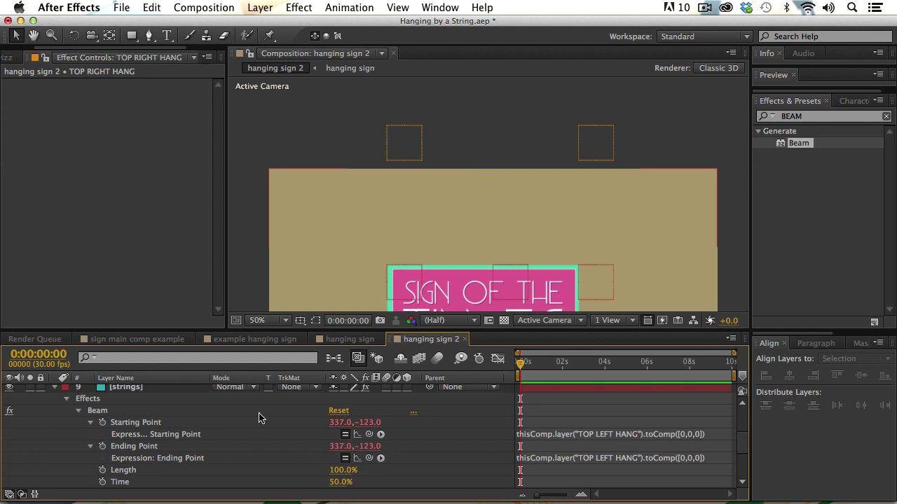
# - Change the layer name in the Beam's Ending Point expression to LU
pyautogui.scroll(5, 113, 431)
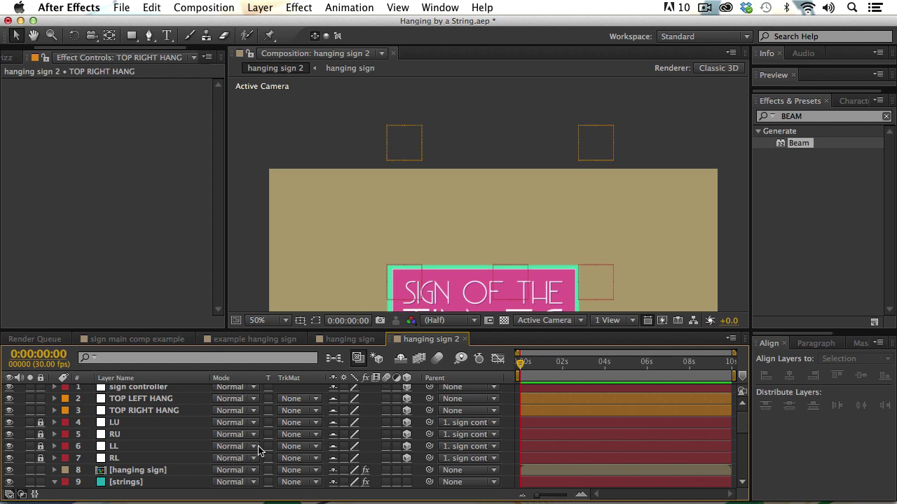
pyautogui.scroll(-3, 258, 451)
pyautogui.scroll(-2, 258, 450)
pyautogui.press('super+v')
pyautogui.click(644, 446)
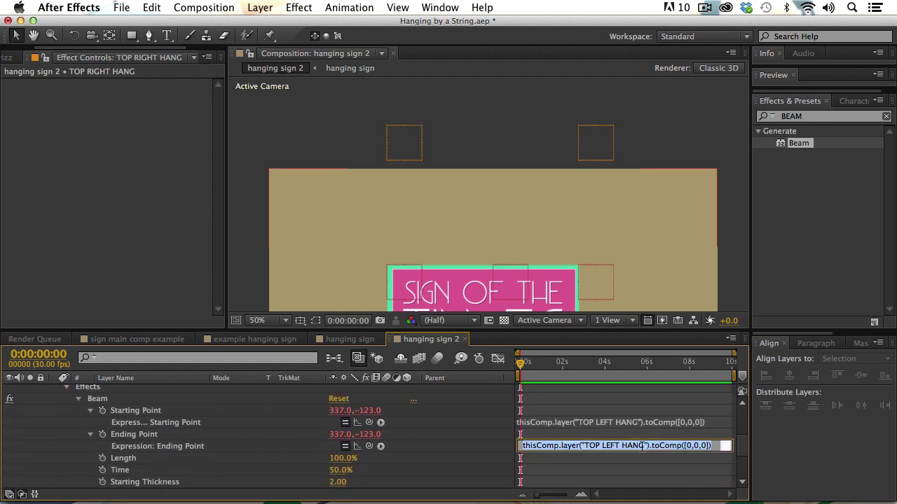
pyautogui.click(645, 446)
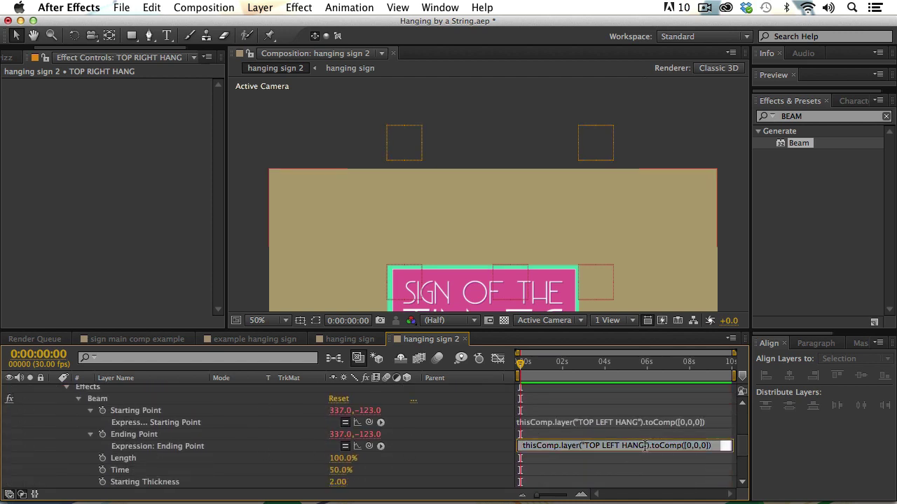
pyautogui.moveTo(644, 445); pyautogui.dragTo(591, 446)
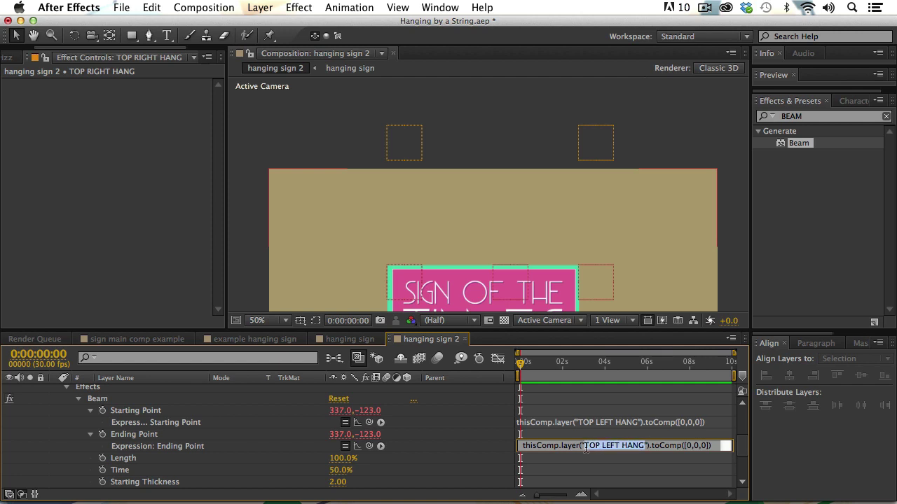
pyautogui.write('LU')
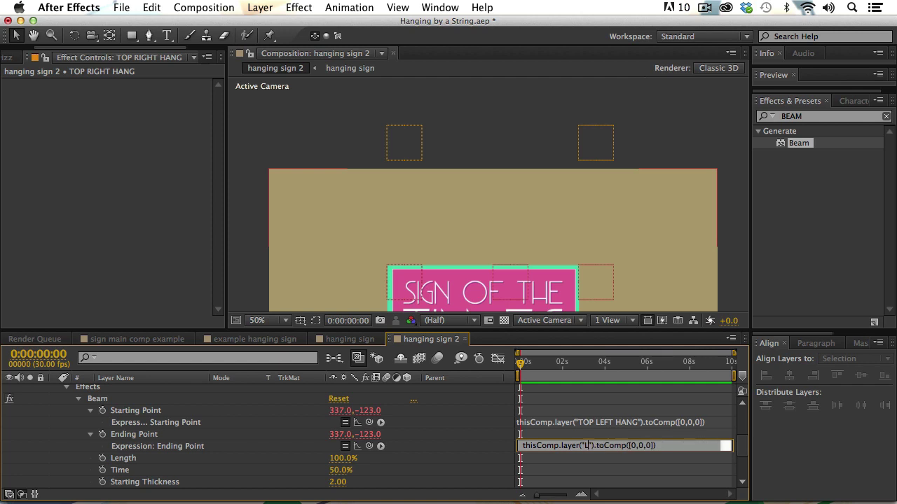
pyautogui.click(452, 438)
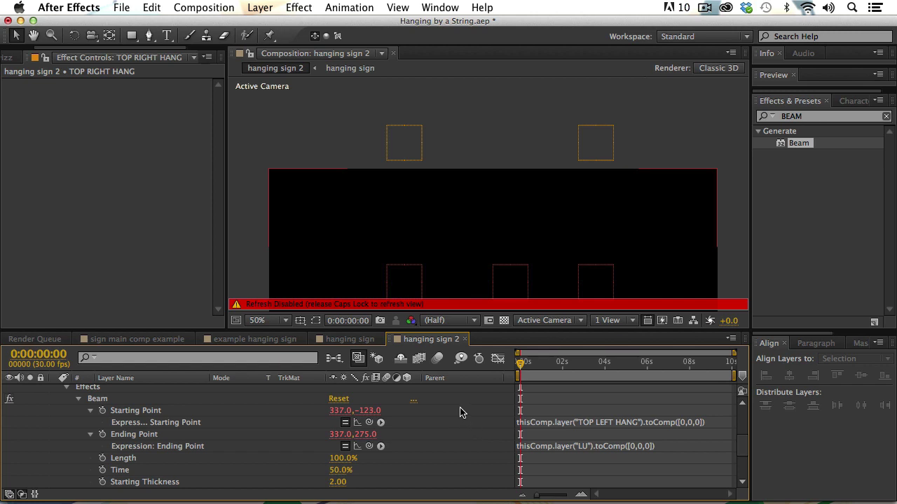
pyautogui.press('capslock')
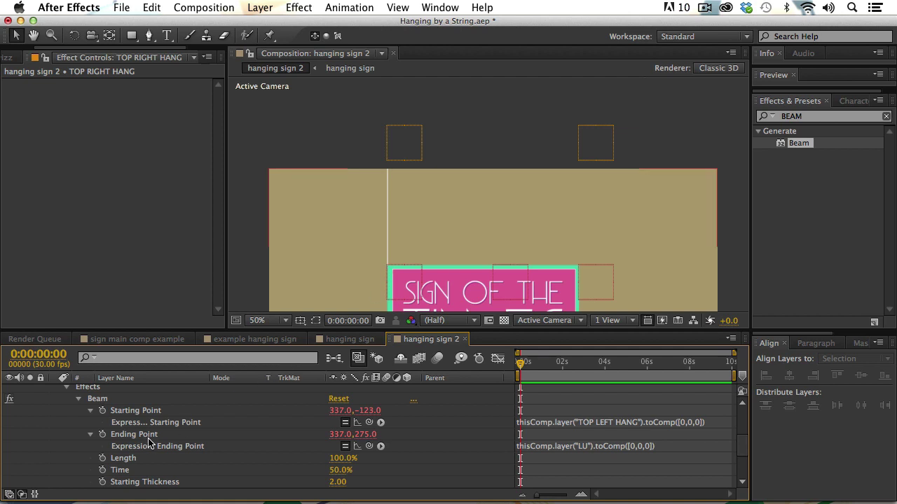
# - Duplicate the Beam effect on the strings layer
pyautogui.scroll(2, 147, 442)
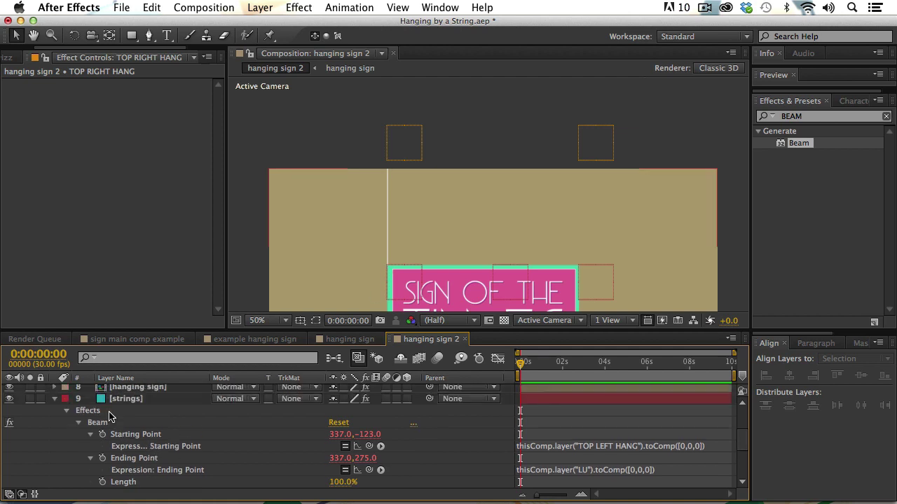
pyautogui.click(128, 400)
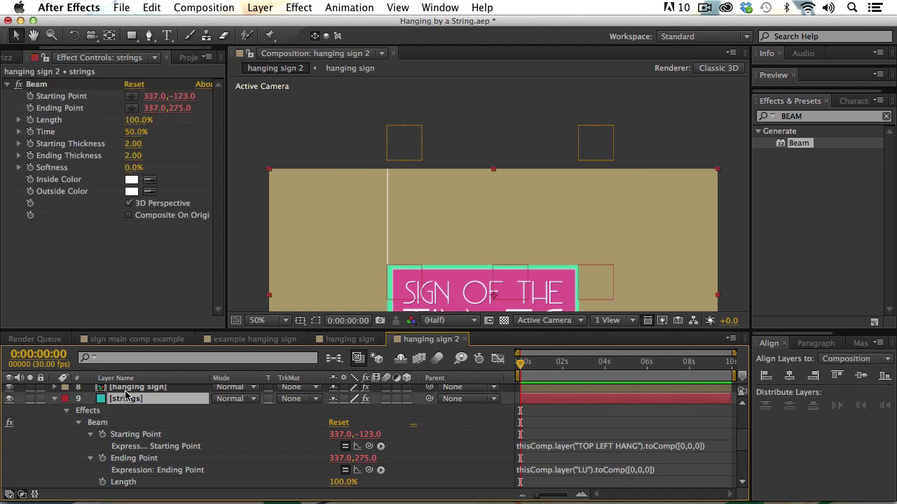
pyautogui.click(40, 84)
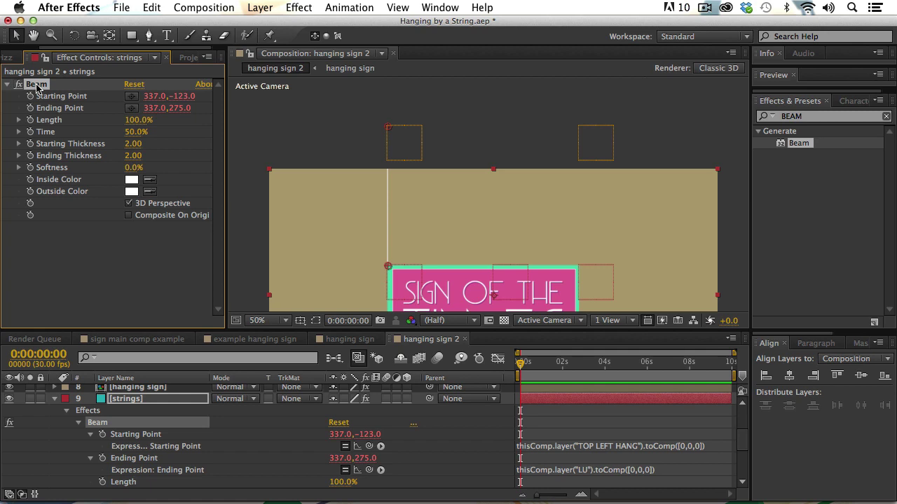
pyautogui.press('super+d')
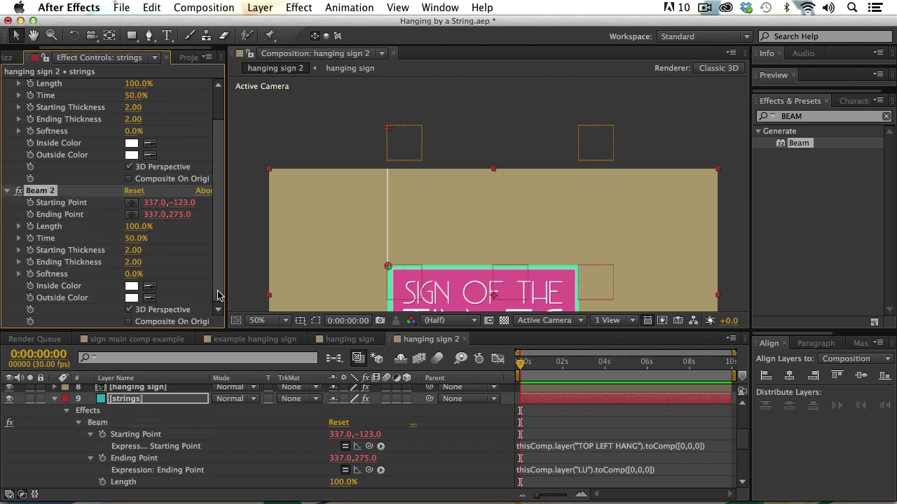
# - Turn on Composite On Original for the Beam 2 effect on the strings layer
pyautogui.click(130, 399)
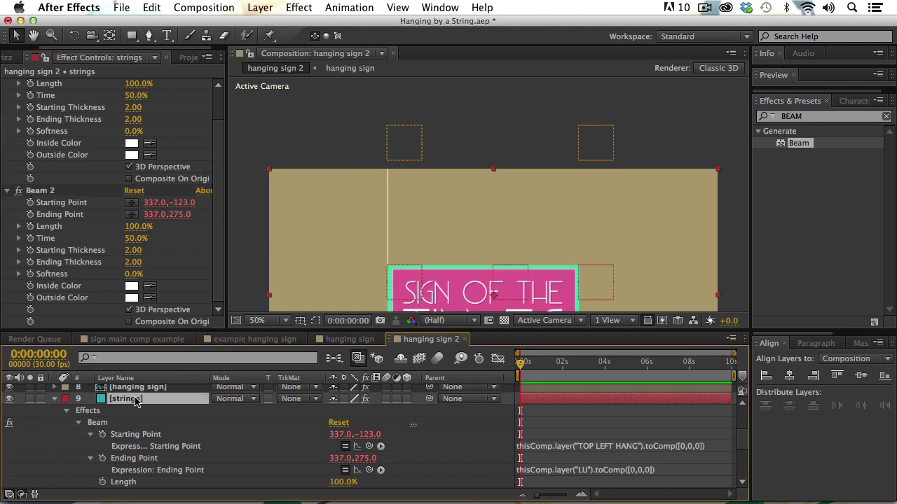
pyautogui.scroll(-1, 135, 401)
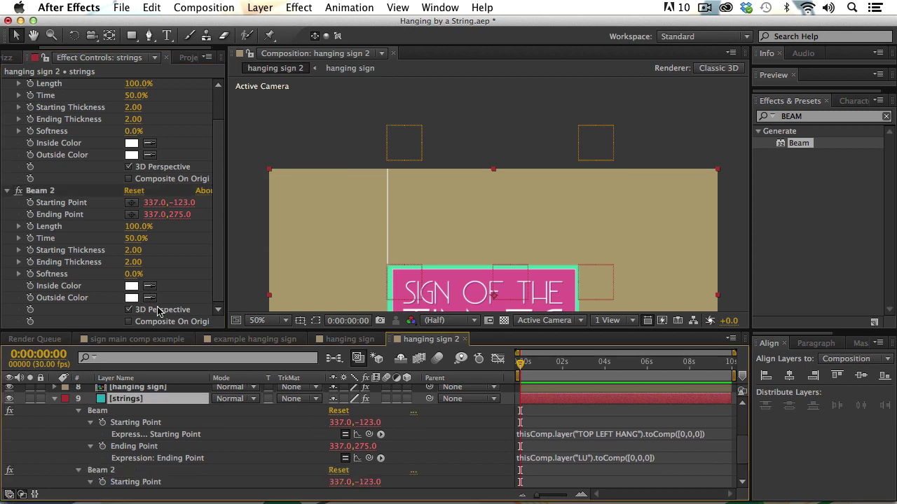
pyautogui.click(129, 322)
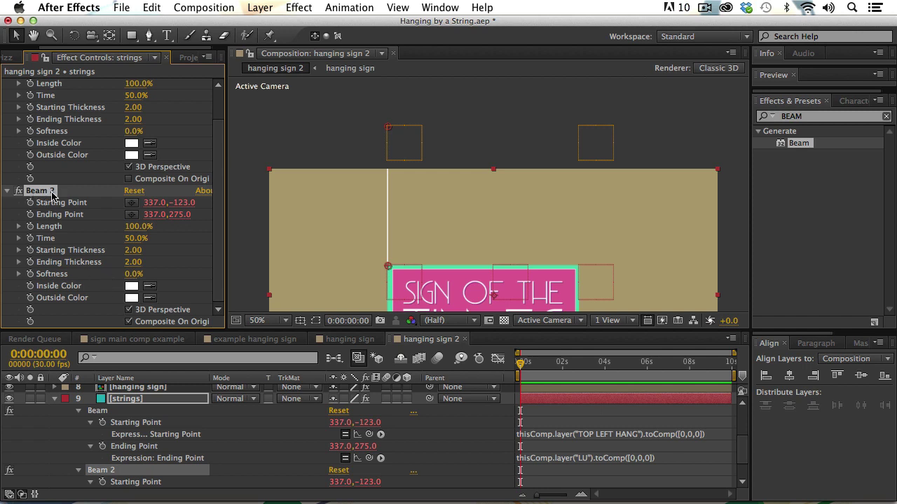
# - Change the layer name in Beam 2's Starting Point expression to TOP RIGHT HANG
pyautogui.scroll(-3, 486, 430)
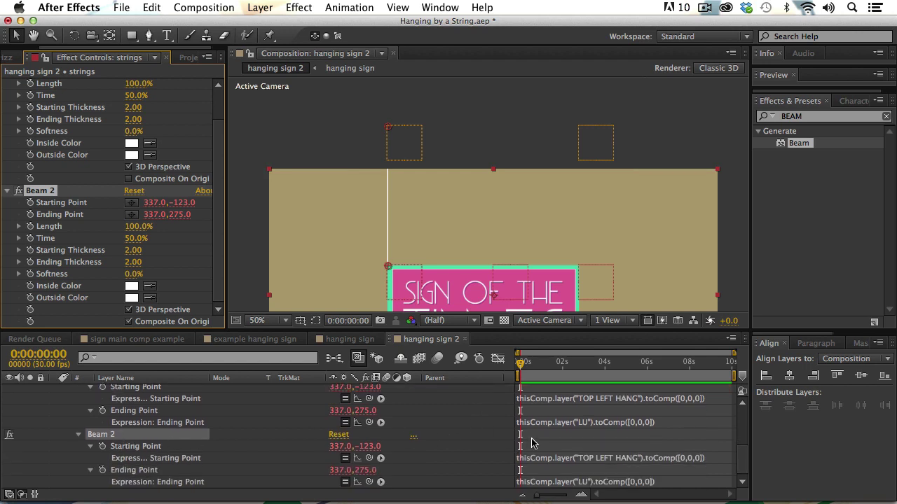
pyautogui.click(604, 460)
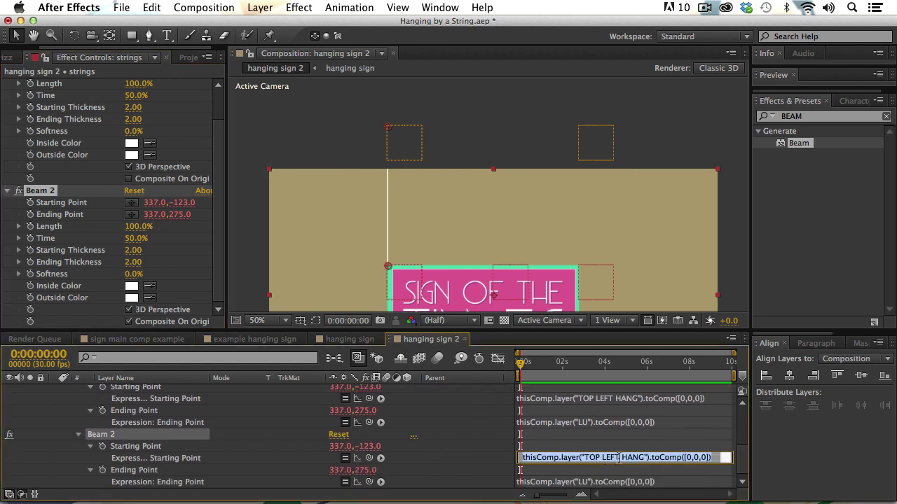
pyautogui.click(621, 457)
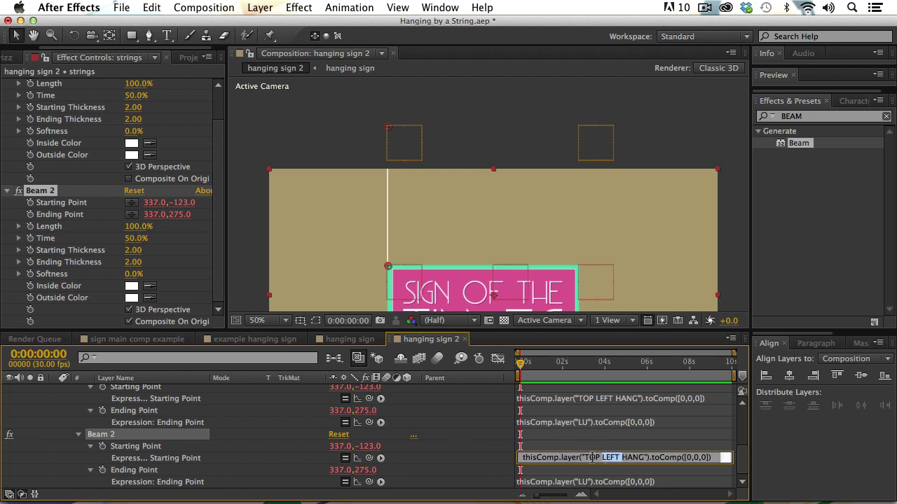
pyautogui.write('RIGHT')
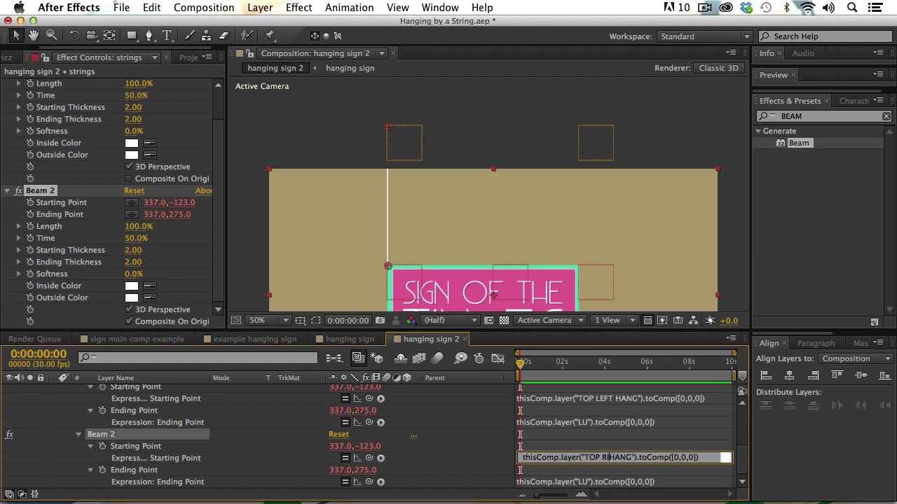
pyautogui.press('Right')
pyautogui.hotkey('shift', 'End')
pyautogui.press('Delete')
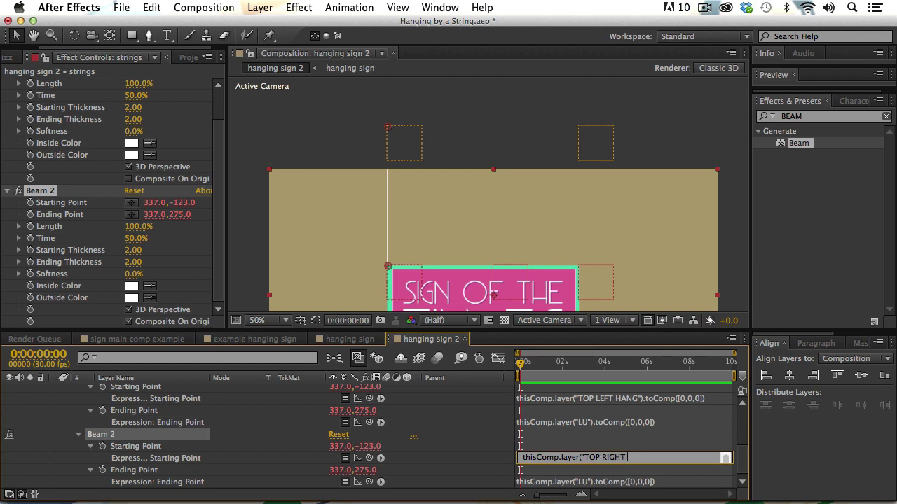
pyautogui.click(489, 464)
# - Change the layer name in Beam 2's Ending Point expression to RU
pyautogui.press('capslock')
pyautogui.click(578, 482)
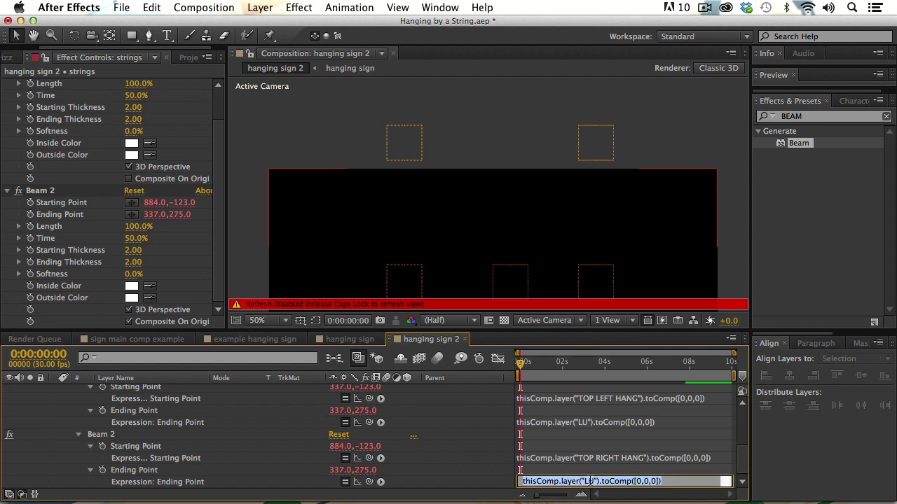
pyautogui.click(590, 481)
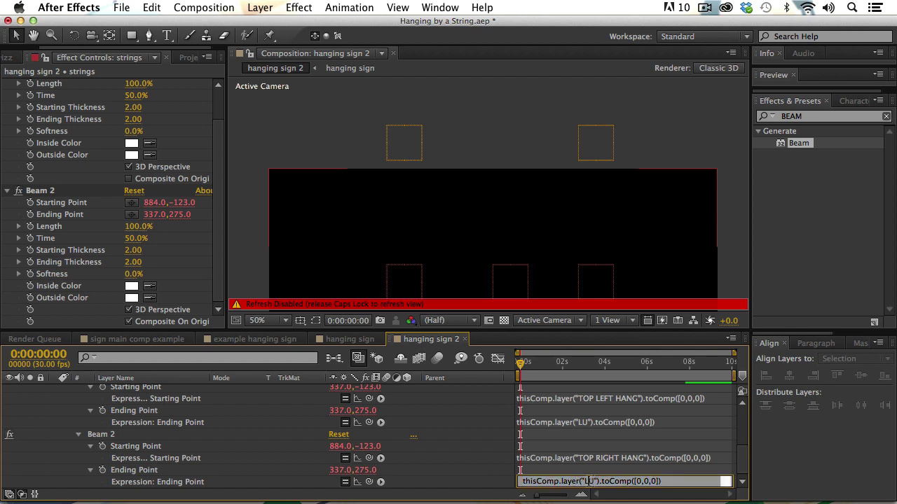
pyautogui.doubleClick(587, 481)
pyautogui.write('RU')
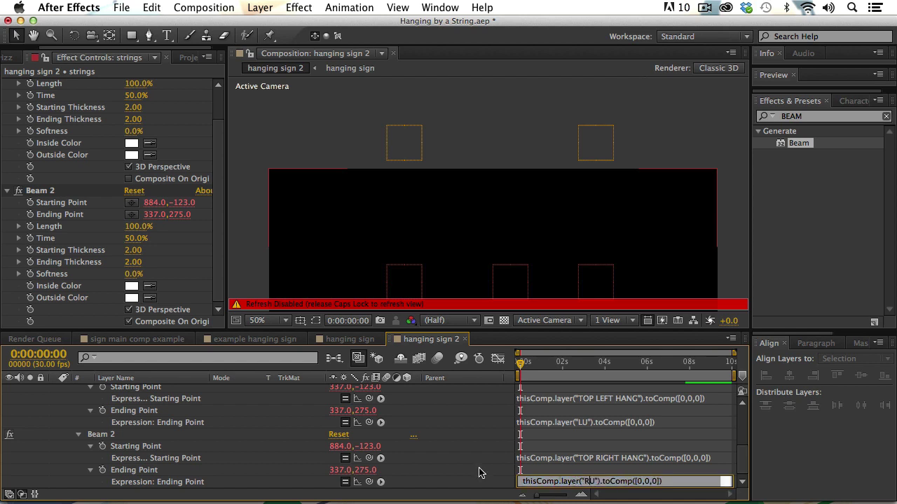
pyautogui.click(480, 470)
pyautogui.press('capslock')
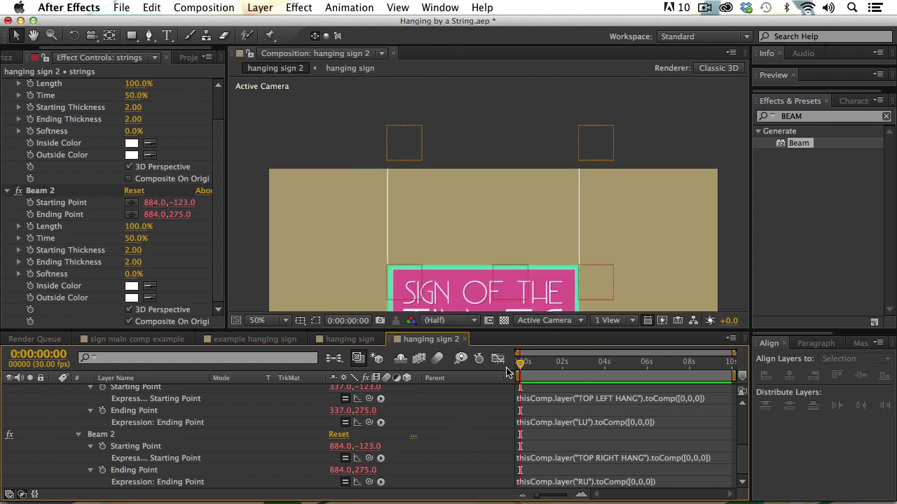
# - Collapse the strings layer's properties and hide the shy layers in the timeline
pyautogui.scroll(2, 263, 430)
pyautogui.scroll(3, 263, 430)
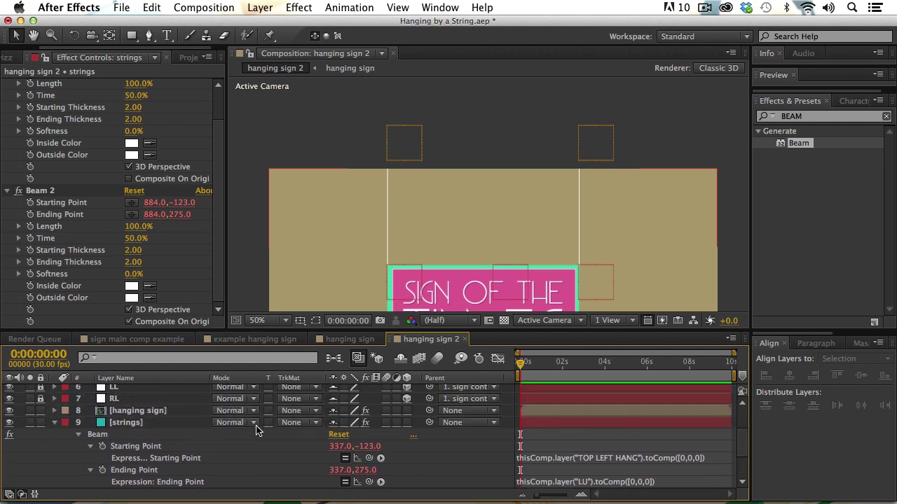
pyautogui.click(125, 422)
pyautogui.press('u')
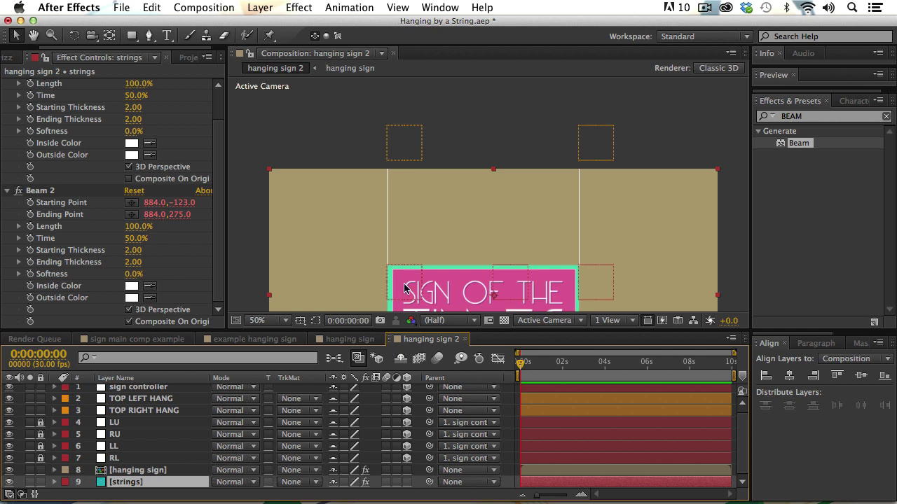
pyautogui.press('space')
pyautogui.moveTo(447, 258); pyautogui.dragTo(446, 176)
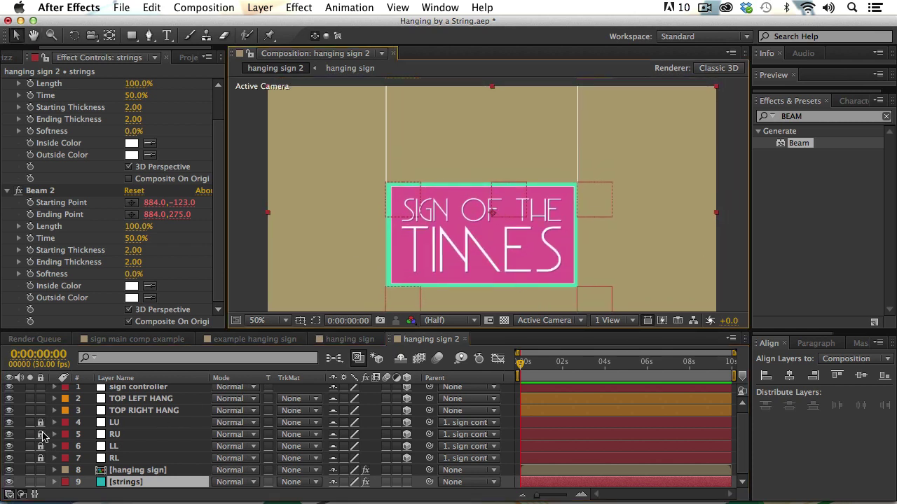
pyautogui.click(399, 361)
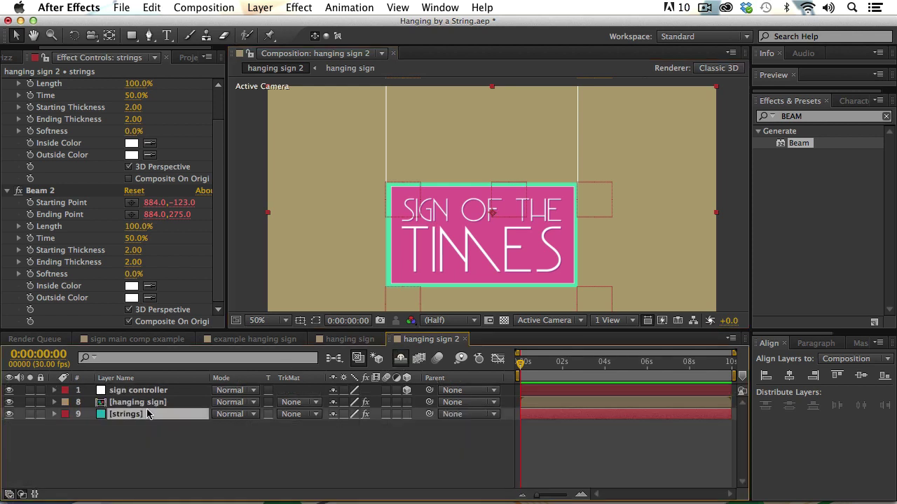
# - Slide the sign controller sideways to test the strings, leaving it at about X 632
pyautogui.click(142, 391)
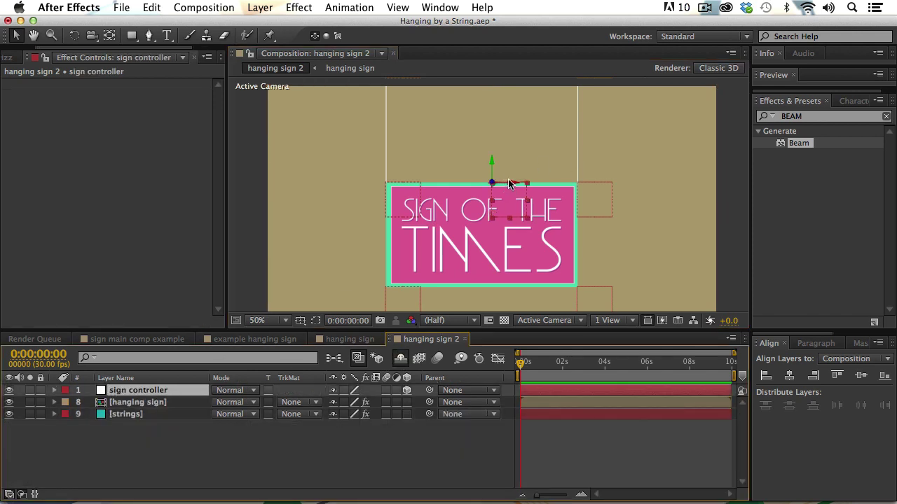
pyautogui.moveTo(512, 186)
pyautogui.mouseDown()
pyautogui.moveTo(614, 185)
pyautogui.moveTo(420, 185)
pyautogui.moveTo(596, 185)
pyautogui.moveTo(498, 185)
pyautogui.mouseUp()
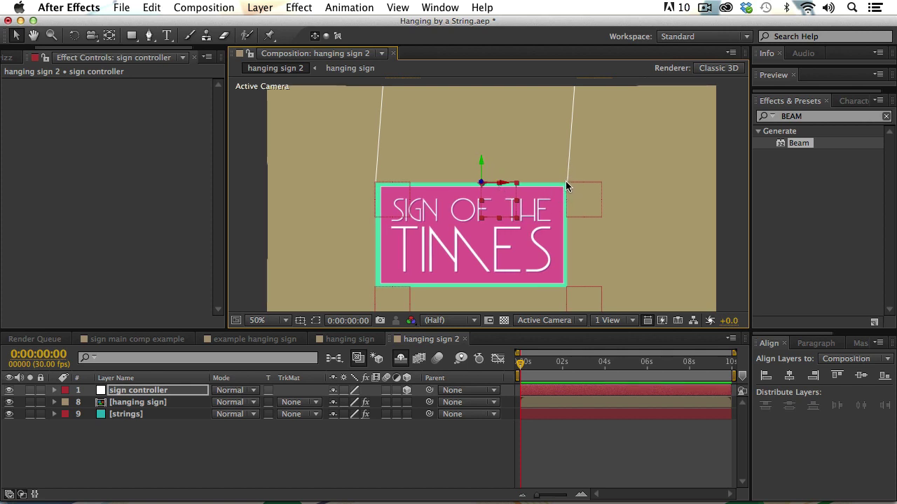
pyautogui.scroll(3, 561, 140)
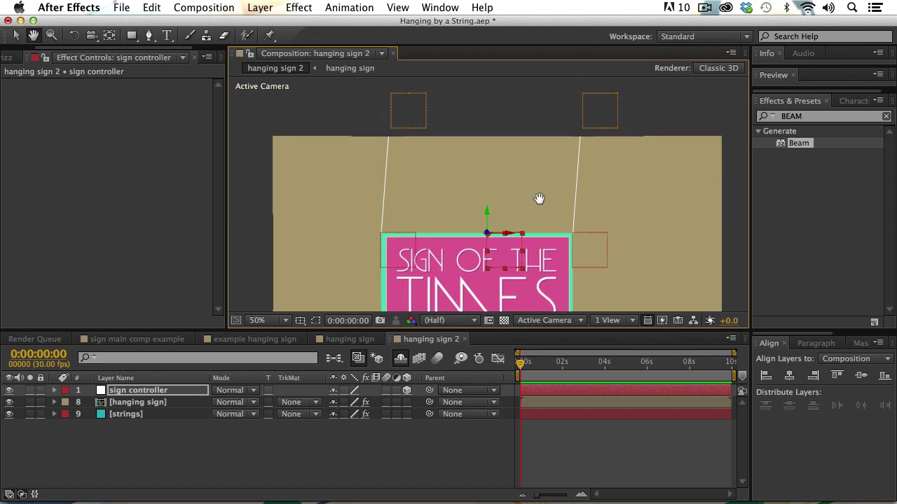
pyautogui.moveTo(537, 196); pyautogui.dragTo(566, 129)
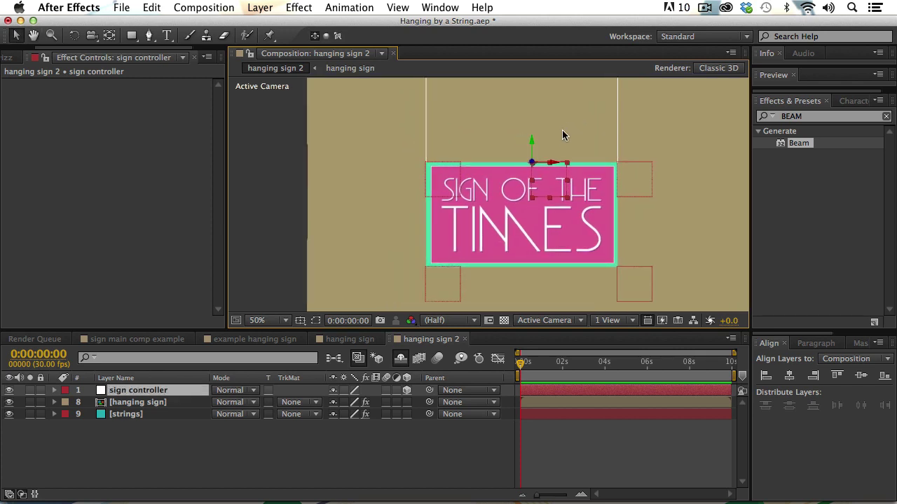
pyautogui.moveTo(553, 165)
pyautogui.mouseDown()
pyautogui.moveTo(529, 166)
pyautogui.moveTo(602, 168)
pyautogui.moveTo(517, 169)
pyautogui.moveTo(565, 171)
pyautogui.moveTo(555, 170)
pyautogui.mouseUp()
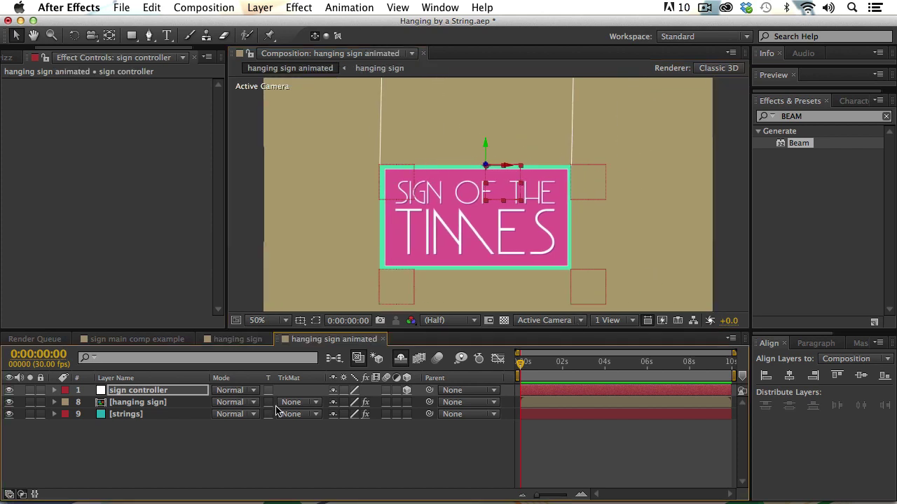
# - Rename the strings layer's Beam effect as left string and its Beam 2 effect as right string
pyautogui.click(129, 415)
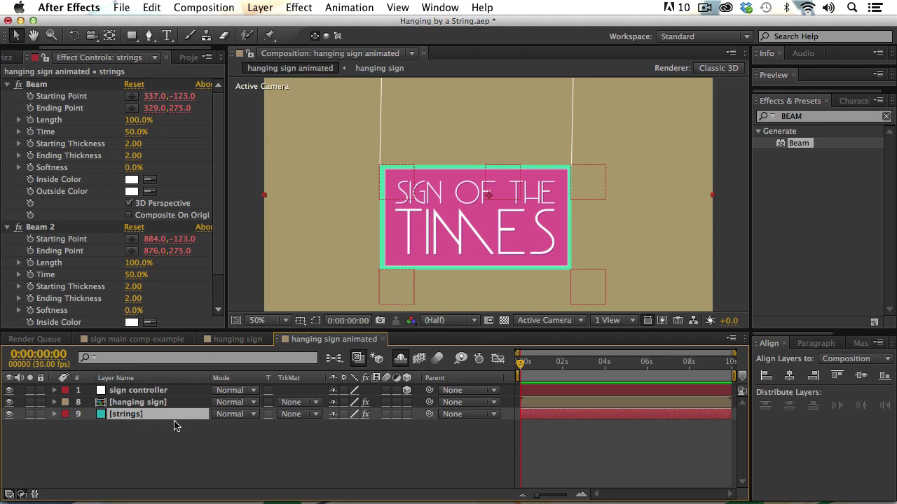
pyautogui.click(37, 85)
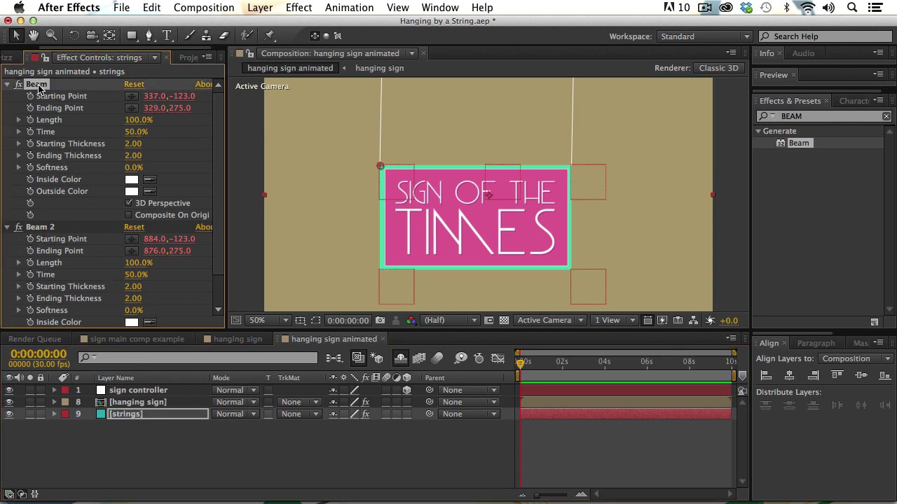
pyautogui.press('Return')
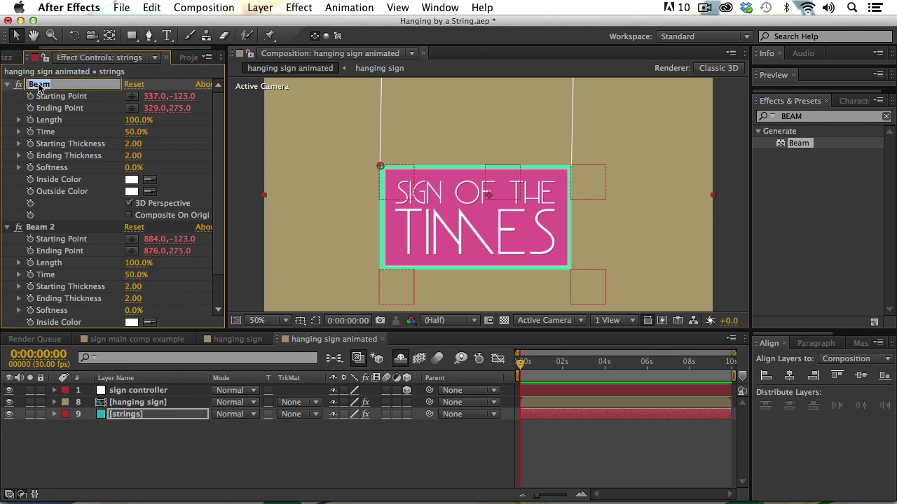
pyautogui.press('BackSpace')
pyautogui.press('Return')
pyautogui.click(44, 228)
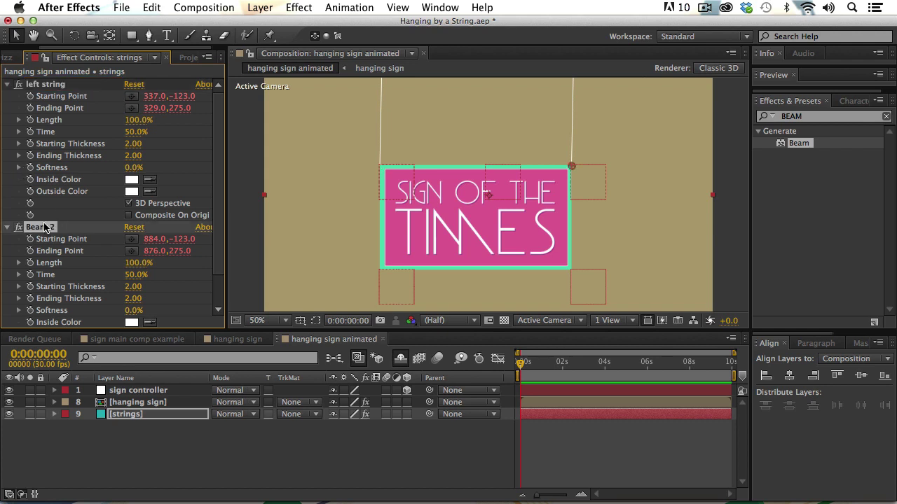
pyautogui.press('Return')
pyautogui.write('right string')
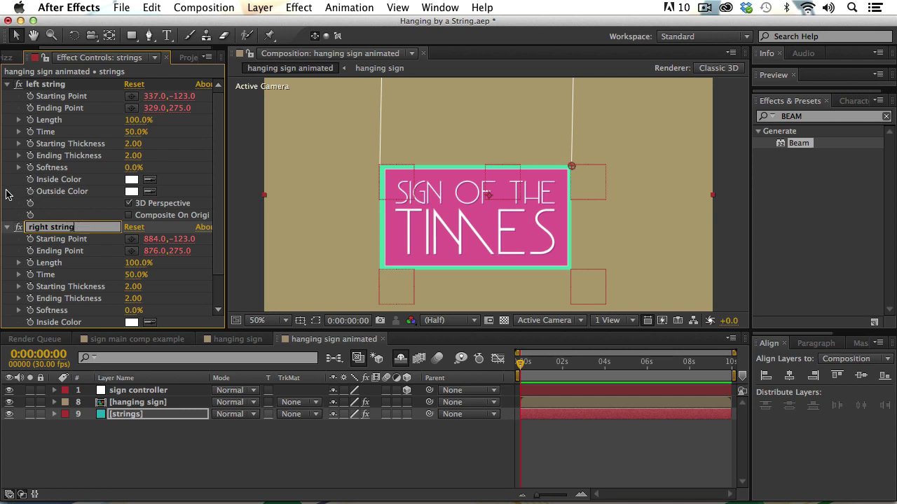
pyautogui.press('Return')
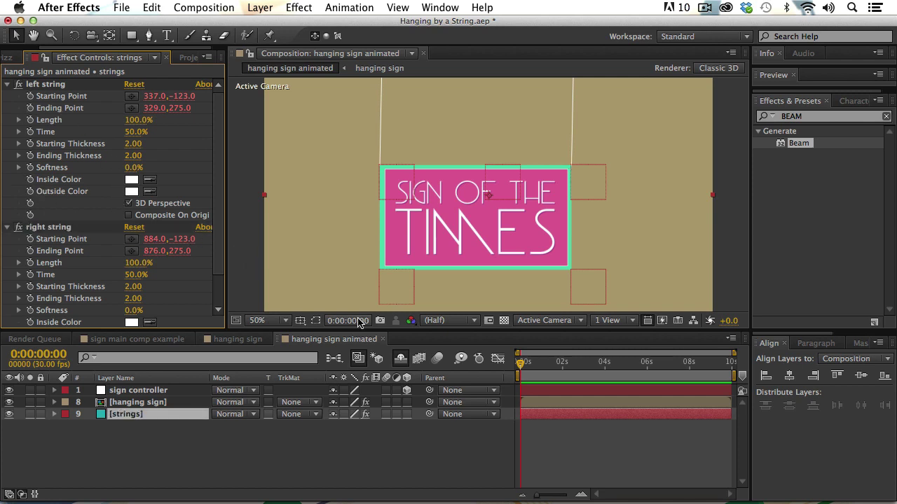
# - Raise the sign controller above the frame to about Y -329 and set a Position keyframe at 0:00:00:00
pyautogui.moveTo(520, 364)
pyautogui.mouseDown()
pyautogui.moveTo(587, 364)
pyautogui.moveTo(510, 365)
pyautogui.mouseUp()
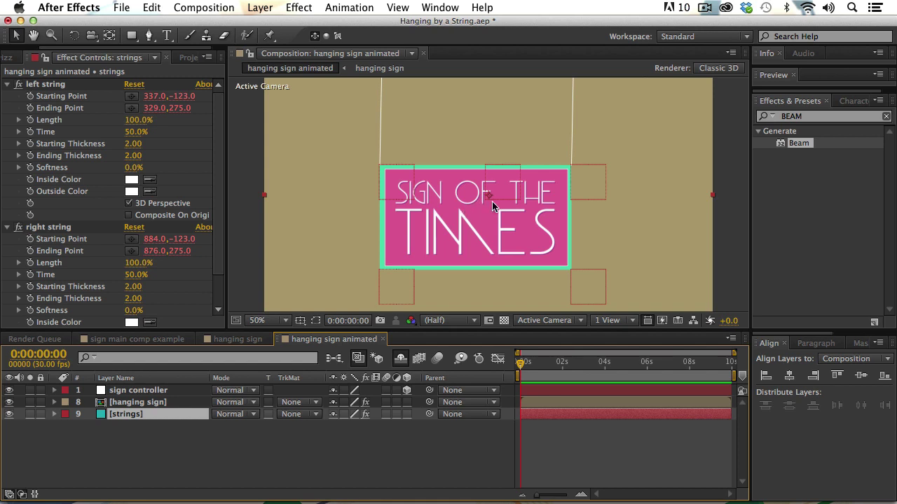
pyautogui.click(139, 390)
pyautogui.press('p')
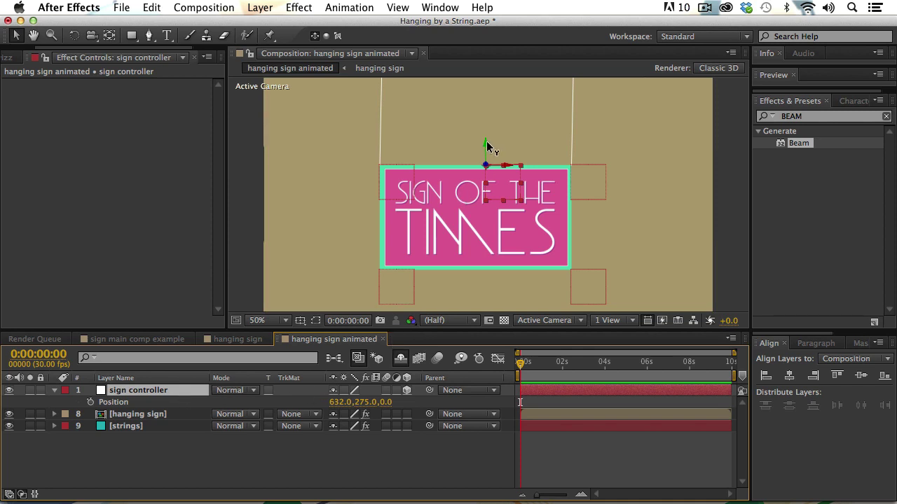
pyautogui.moveTo(489, 145); pyautogui.dragTo(486, 83)
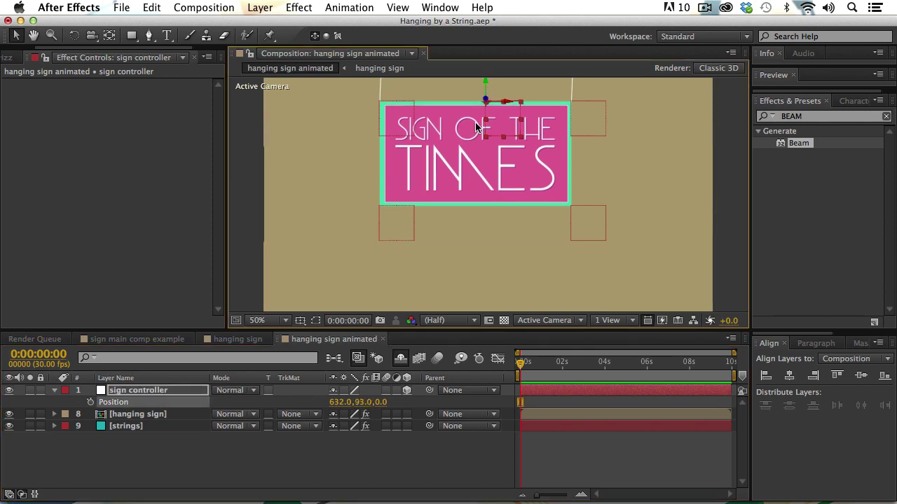
pyautogui.moveTo(476, 128); pyautogui.dragTo(484, 74)
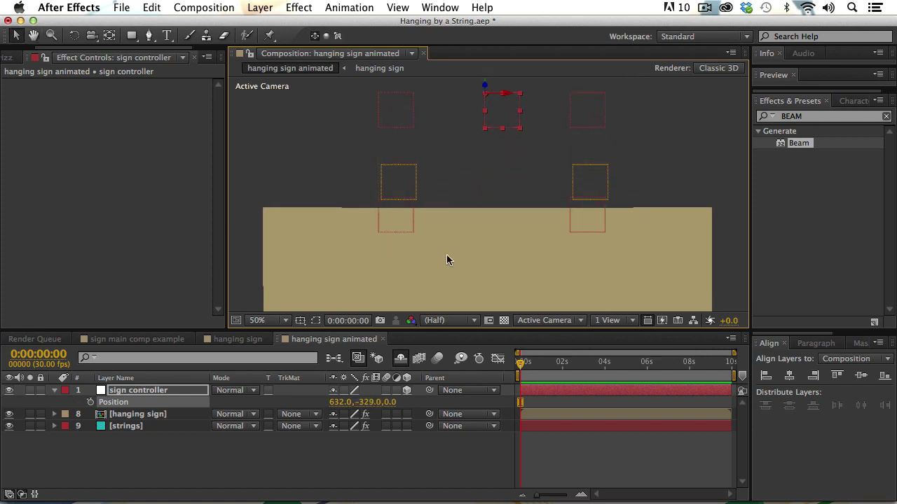
pyautogui.click(89, 405)
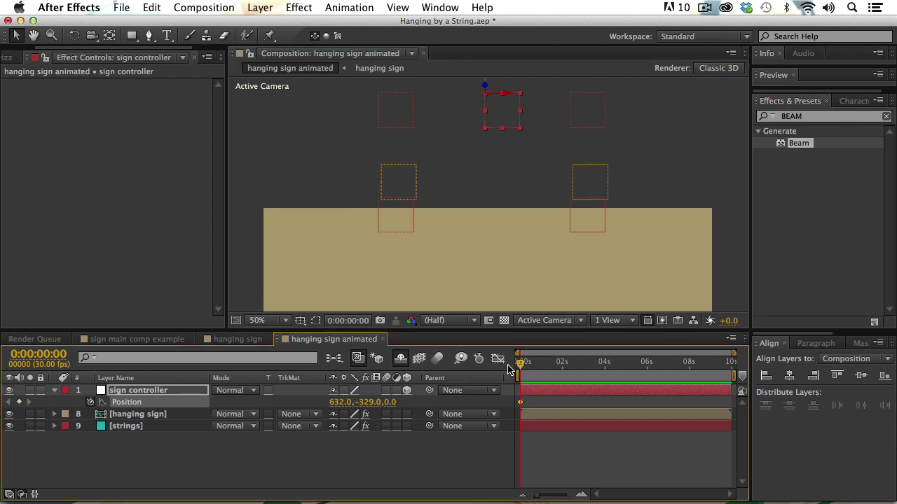
# - Lower the sign controller into the frame to about Y 259 at 0:00:00:05, adding a second Position keyframe
pyautogui.press('pagedown')
pyautogui.press('pagedown')
pyautogui.press('pagedown')
pyautogui.press('pagedown')
pyautogui.press('pagedown')
pyautogui.moveTo(487, 85); pyautogui.dragTo(491, 263)
pyautogui.moveTo(508, 232); pyautogui.dragTo(484, 160)
# - Set the composition magnification to Fit, check the preview resolution options, and recentre the sign in view
pyautogui.scroll(-2, 489, 195)
pyautogui.click(257, 320)
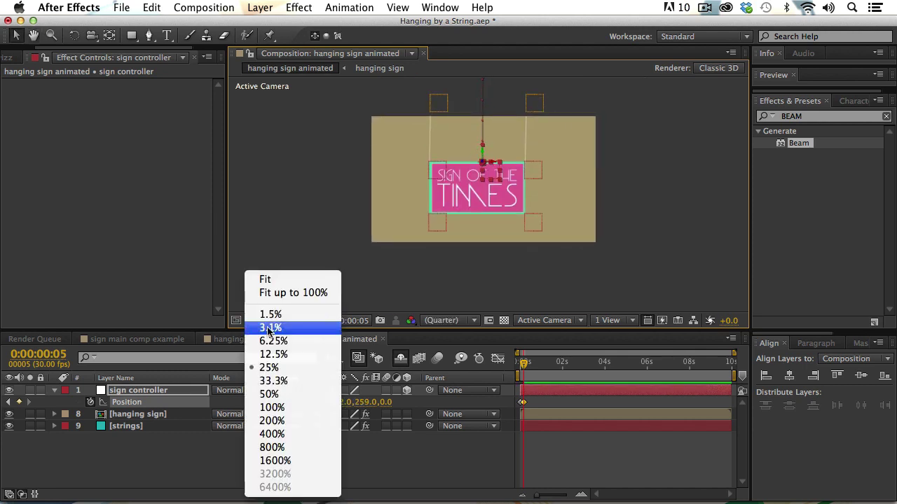
pyautogui.click(265, 280)
pyautogui.click(435, 321)
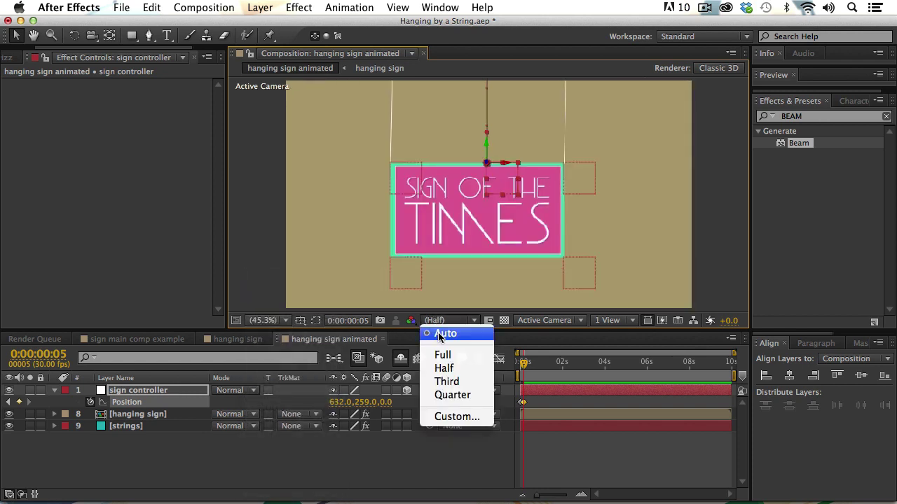
pyautogui.click(393, 286)
pyautogui.press('h')
pyautogui.moveTo(440, 267); pyautogui.dragTo(435, 272)
pyautogui.press('v')
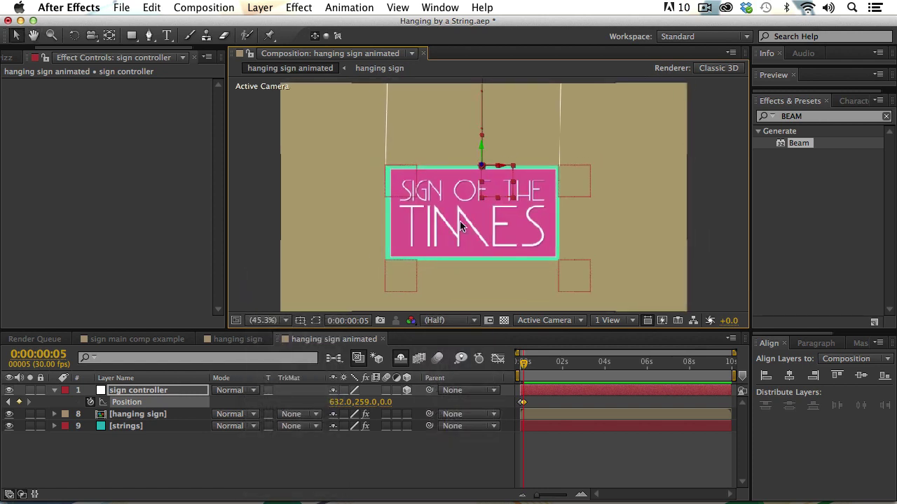
# - Move the sign controller to about X 638.6, Y 248 at 0:00:00:05 and preview the drop from the first frame
pyautogui.moveTo(480, 145); pyautogui.dragTo(502, 165)
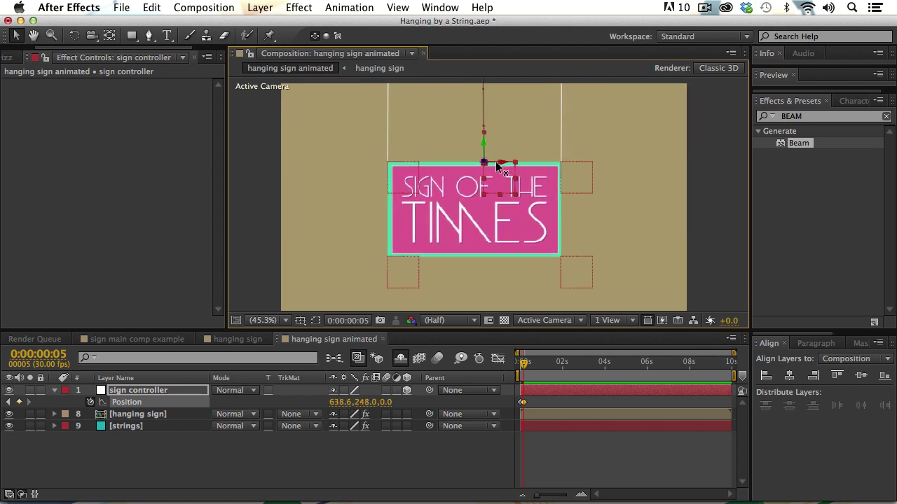
pyautogui.moveTo(522, 363)
pyautogui.mouseDown()
pyautogui.moveTo(500, 364)
pyautogui.moveTo(550, 369)
pyautogui.moveTo(515, 369)
pyautogui.mouseUp()
pyautogui.press('space')
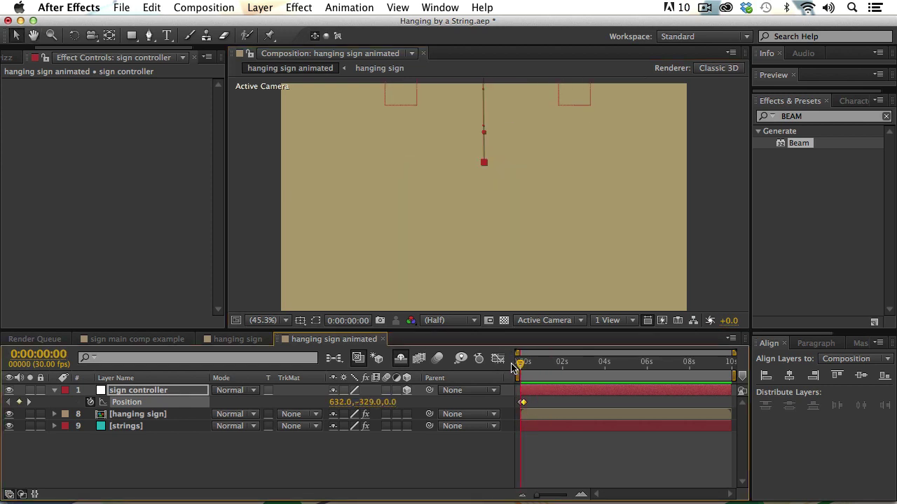
pyautogui.press('space')
pyautogui.press('space')
pyautogui.press('space')
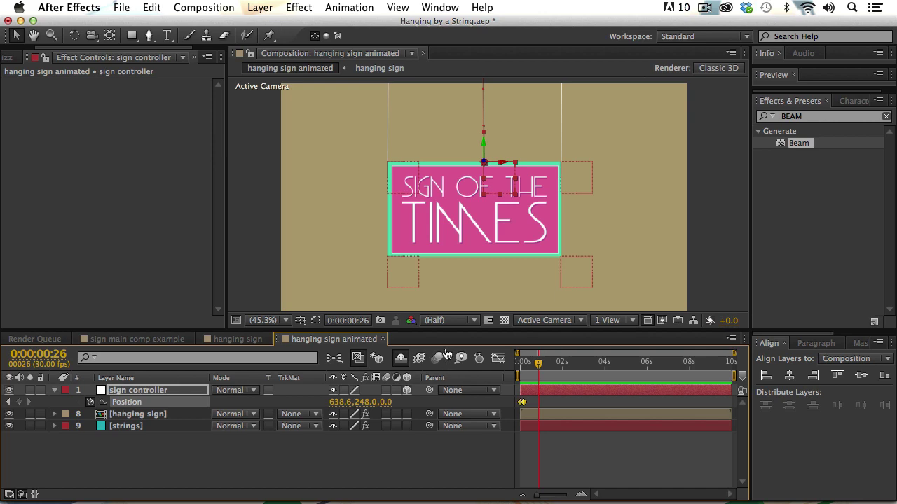
# - Copy the Bouncing Sign code (veloc 35, amplitude 30, decay 1.0) from expressions.txt in TextEdit and apply it as the sign controller's Position expression in After Effects
pyautogui.press('super+Tab')
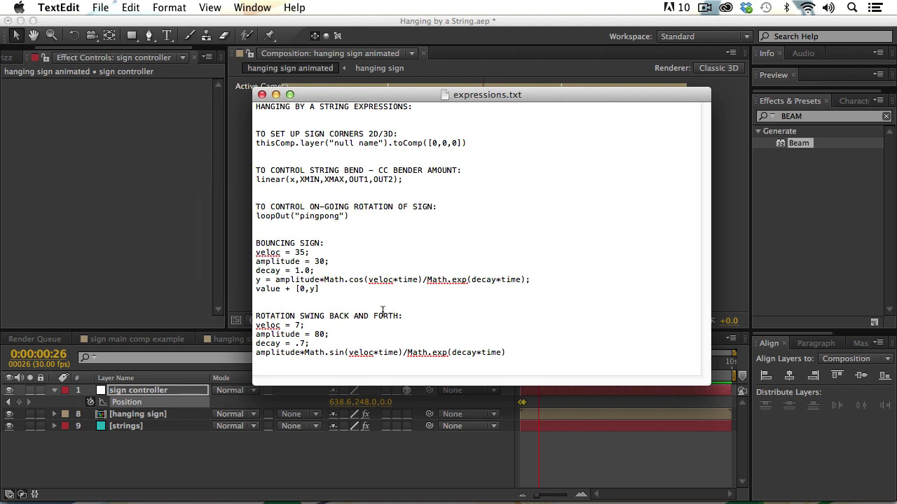
pyautogui.moveTo(255, 242); pyautogui.dragTo(539, 358)
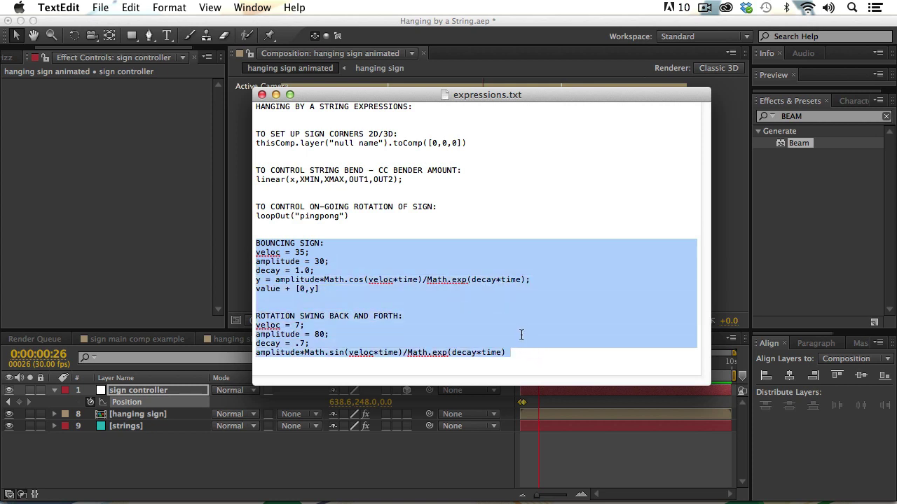
pyautogui.click(521, 330)
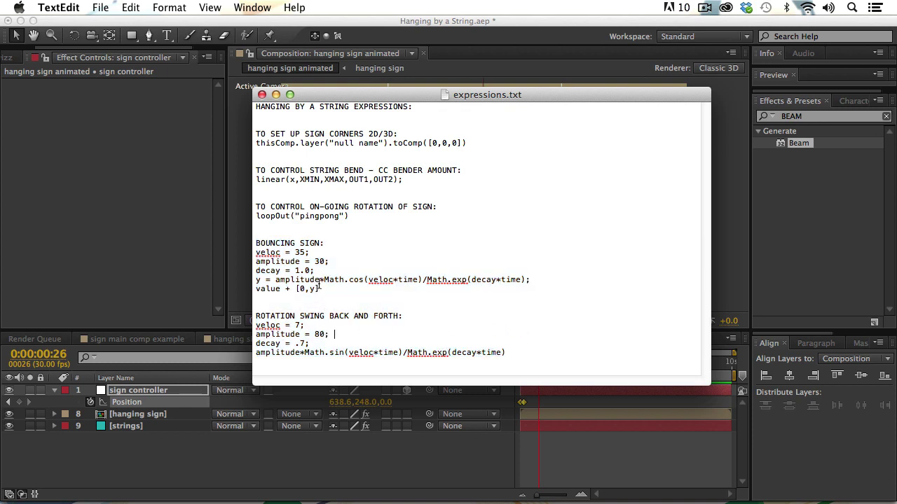
pyautogui.moveTo(329, 290); pyautogui.dragTo(254, 252)
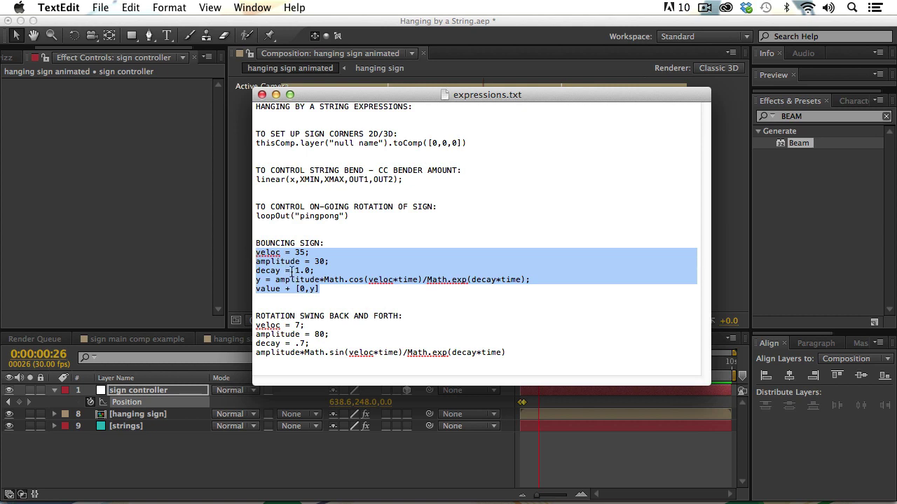
pyautogui.click(228, 281)
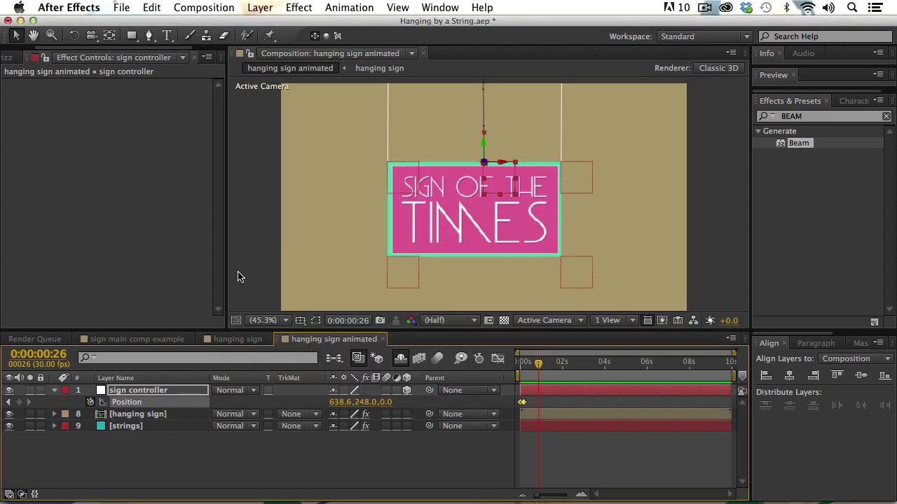
pyautogui.keyDown('alt'); pyautogui.click(92, 405); pyautogui.keyUp('alt')
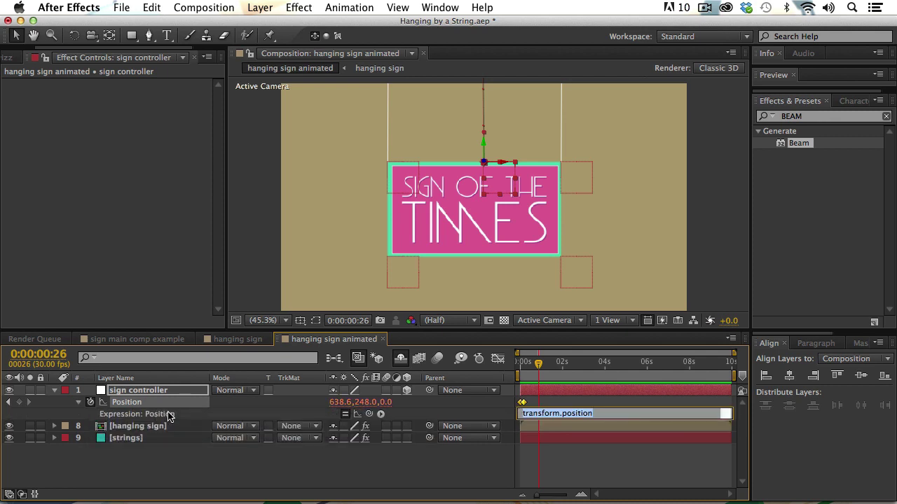
pyautogui.press('super+v')
pyautogui.click(449, 415)
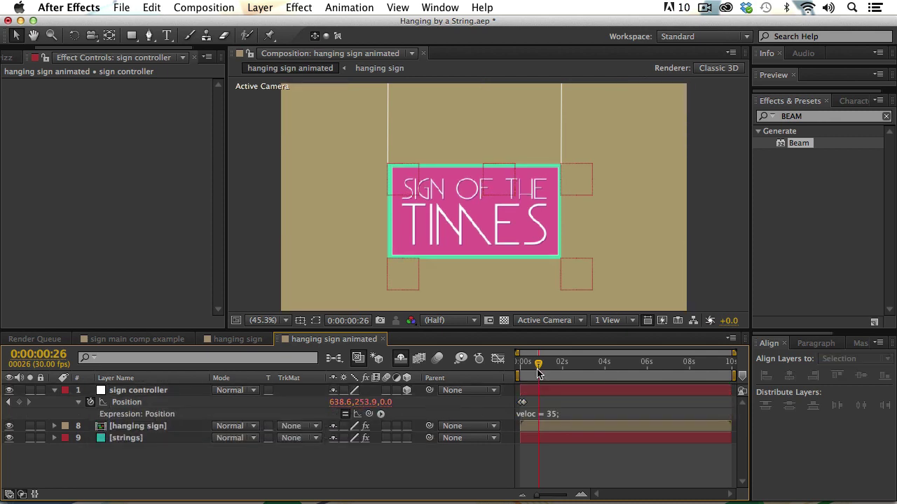
# - Play the animation from the first frame twice to examine how the sign bounces
pyautogui.moveTo(541, 368); pyautogui.dragTo(518, 363)
pyautogui.press('space')
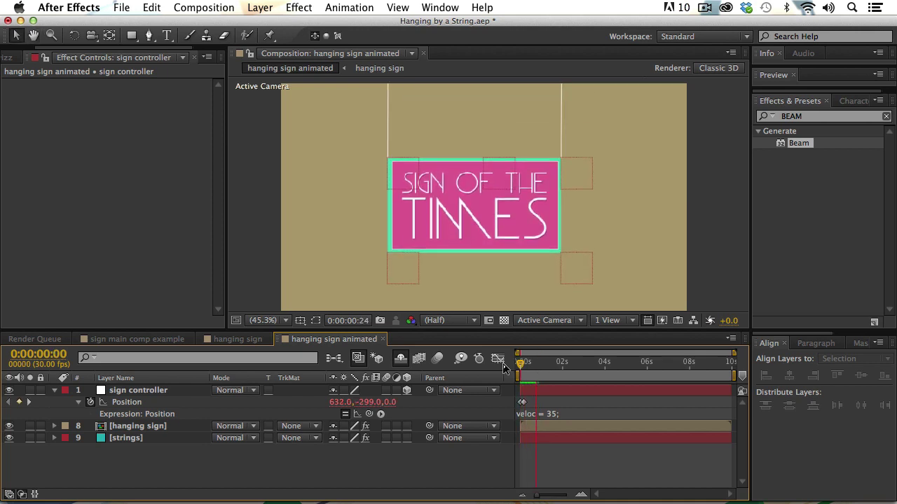
pyautogui.press('space')
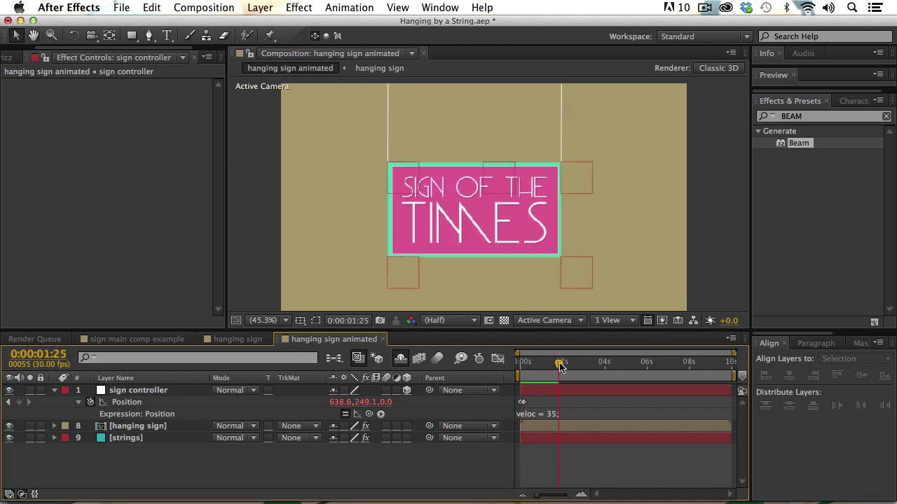
pyautogui.moveTo(560, 366); pyautogui.dragTo(518, 364)
pyautogui.press('space')
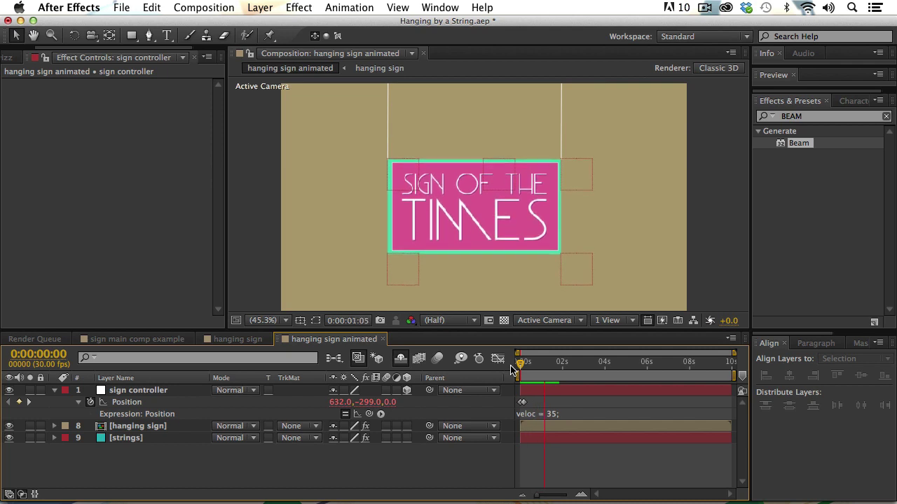
pyautogui.press('space')
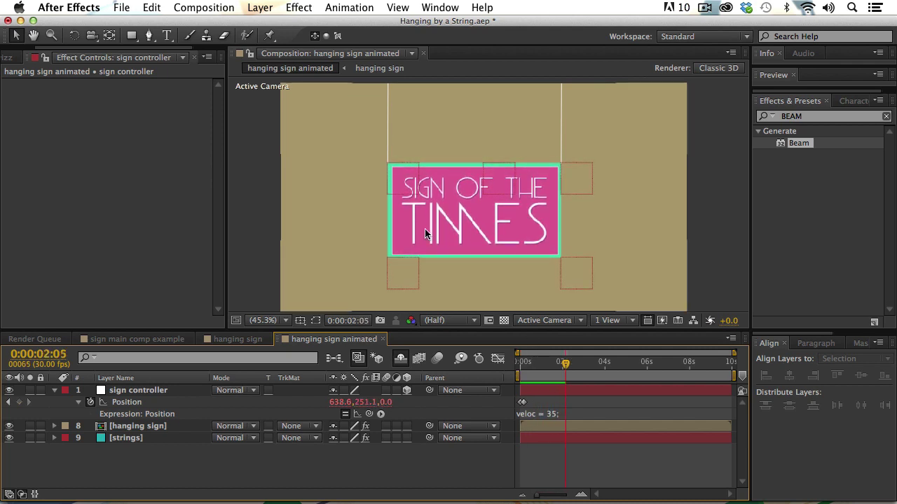
# - Enlarge the Position expression field to show its full code and replay the bounce from the first frame
pyautogui.moveTo(584, 420); pyautogui.dragTo(584, 470)
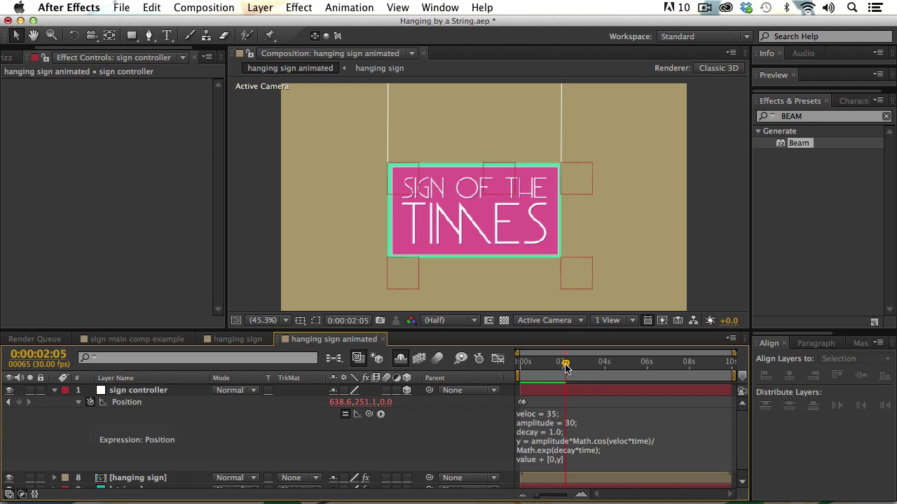
pyautogui.moveTo(566, 369); pyautogui.dragTo(515, 364)
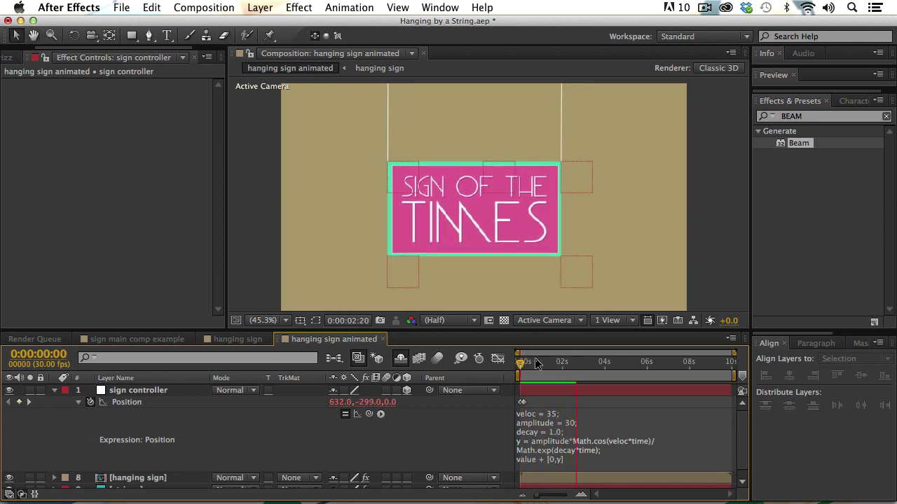
pyautogui.press('space')
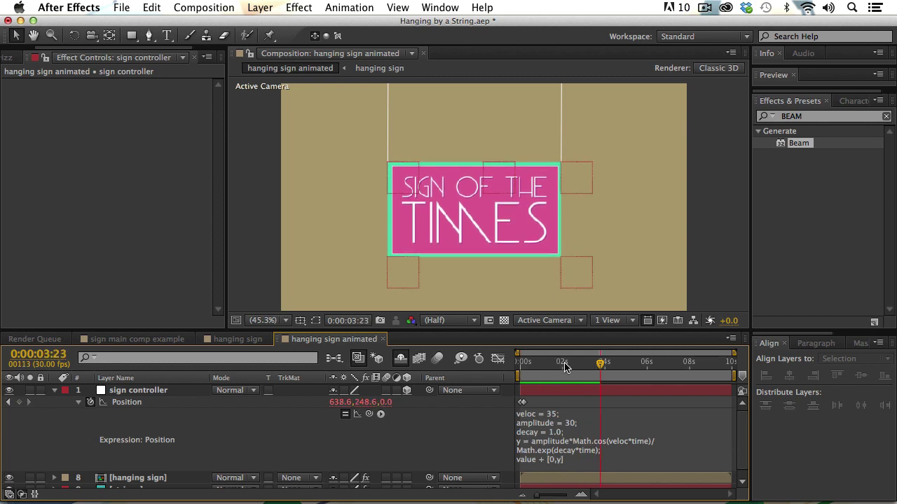
pyautogui.moveTo(567, 367); pyautogui.dragTo(515, 369)
pyautogui.press('space')
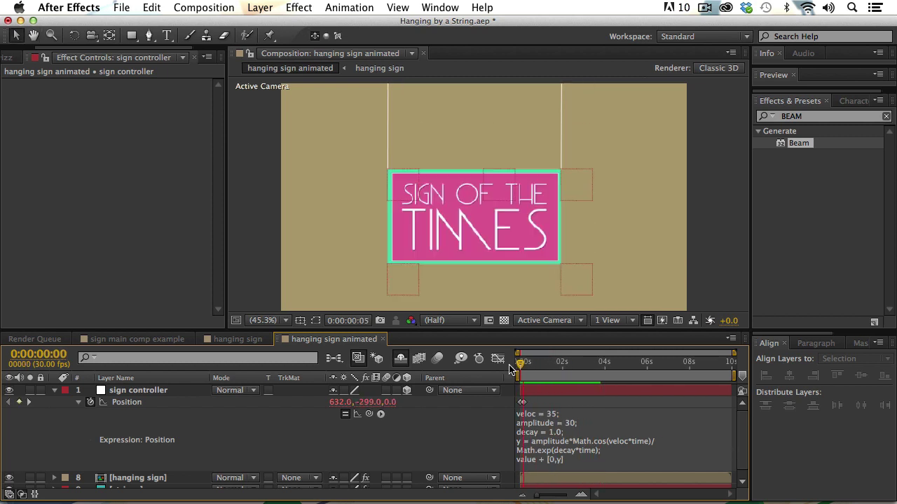
pyautogui.press('space')
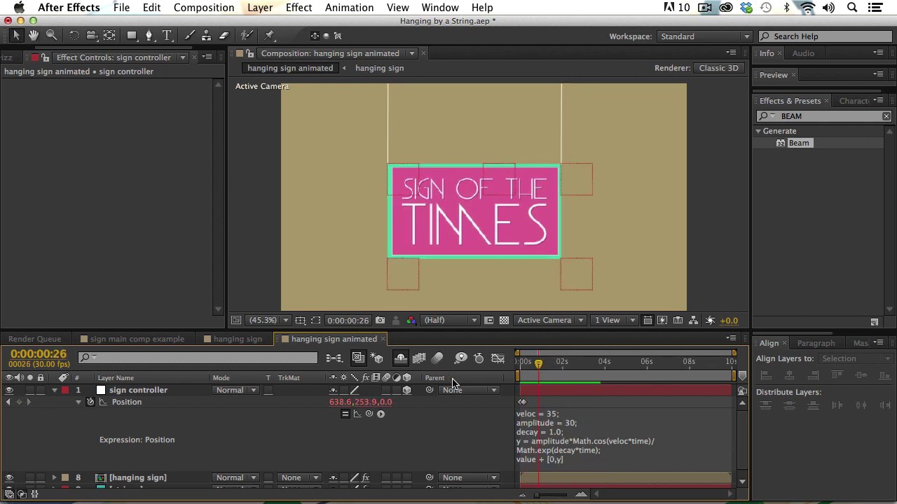
# - Reveal the sign controller's rotation properties, try an X Rotation of 20°, and undo that change
pyautogui.click(142, 394)
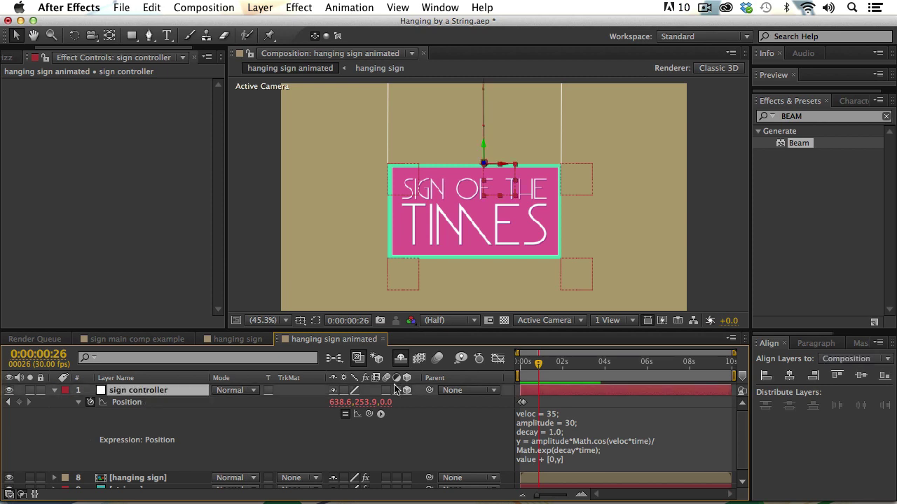
pyautogui.press('r')
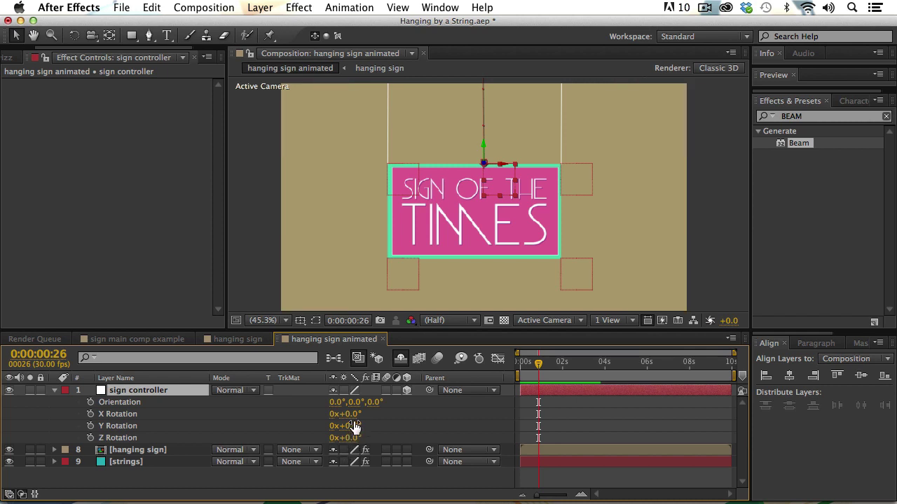
pyautogui.moveTo(350, 414)
pyautogui.mouseDown()
pyautogui.moveTo(394, 414)
pyautogui.moveTo(365, 414)
pyautogui.mouseUp()
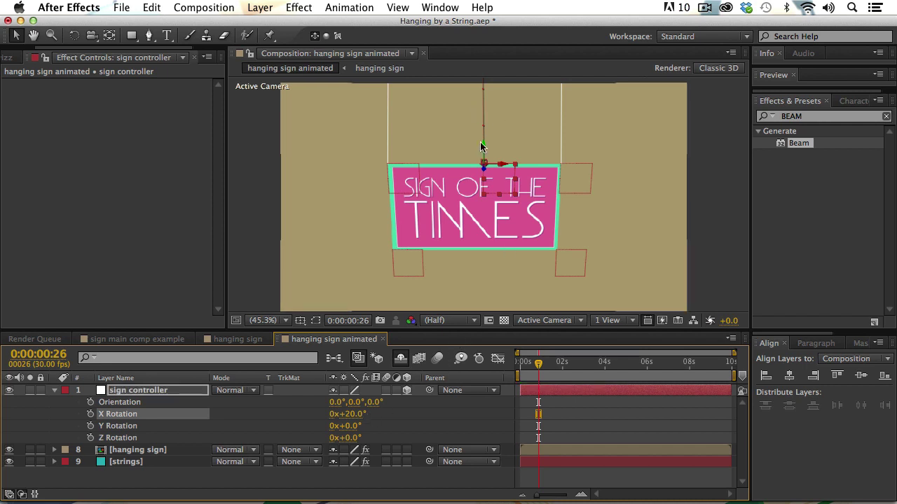
pyautogui.press('super+z')
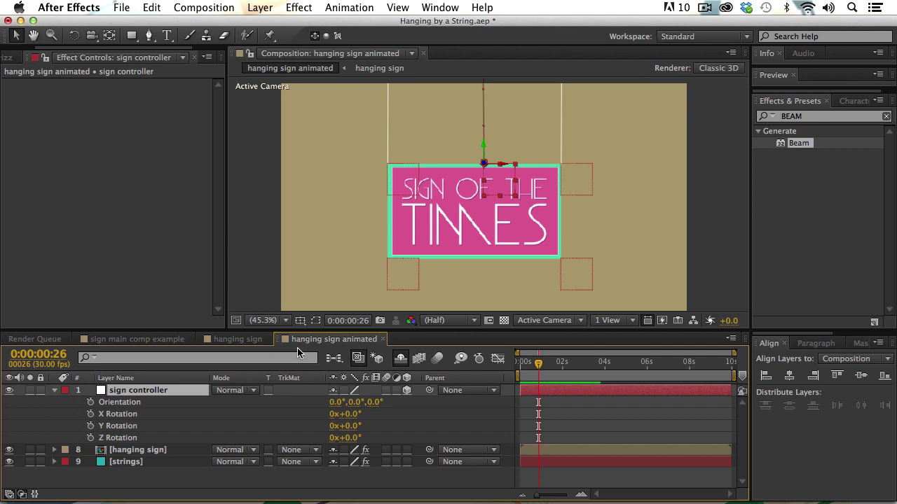
# - Copy the Rotation Swing code (veloc 7, amplitude 80, decay .7) from expressions.txt in TextEdit and apply it as the controller's X Rotation expression in After Effects
pyautogui.press('super+Tab')
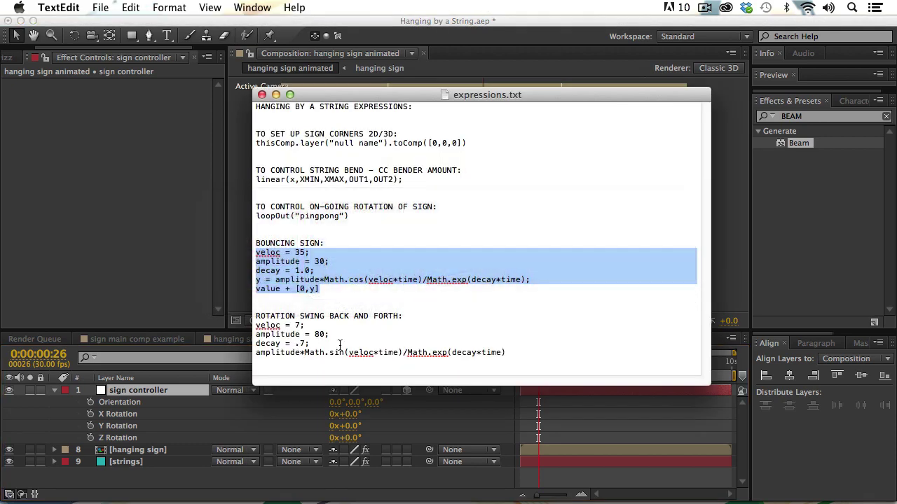
pyautogui.click(358, 345)
pyautogui.moveTo(507, 352); pyautogui.dragTo(250, 325)
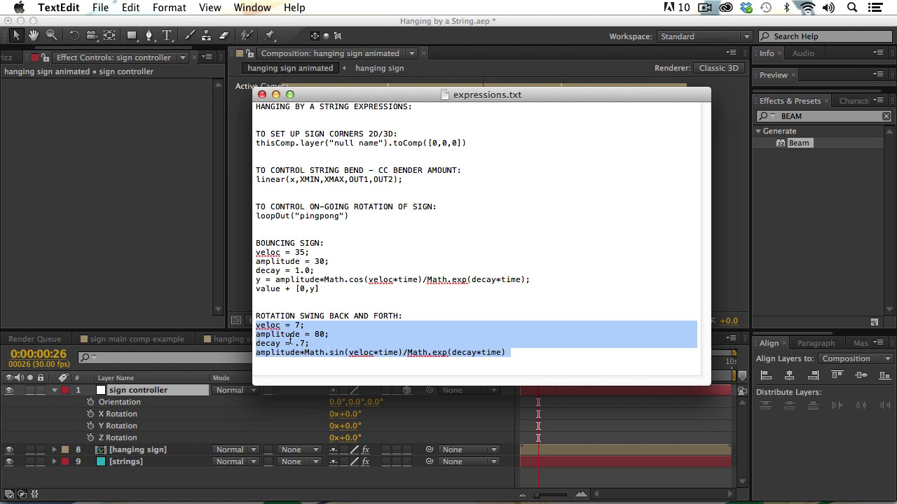
pyautogui.press('super+Tab')
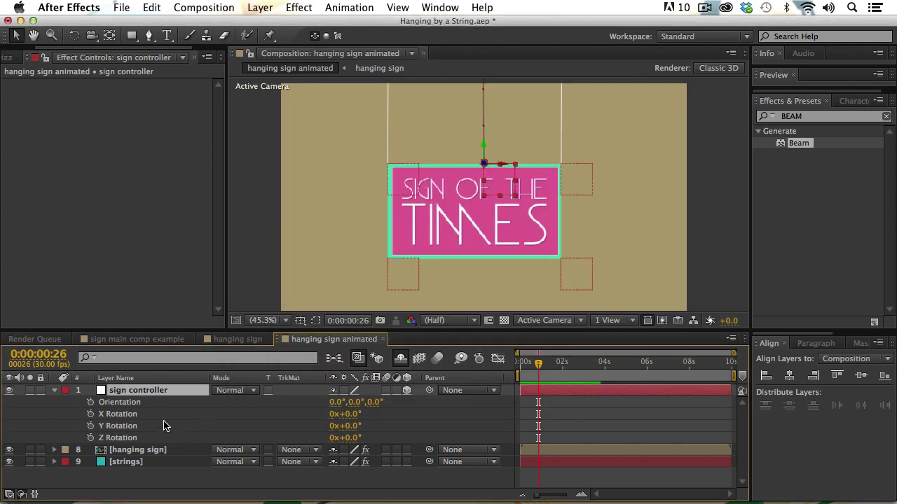
pyautogui.keyDown('alt'); pyautogui.click(90, 415); pyautogui.keyUp('alt')
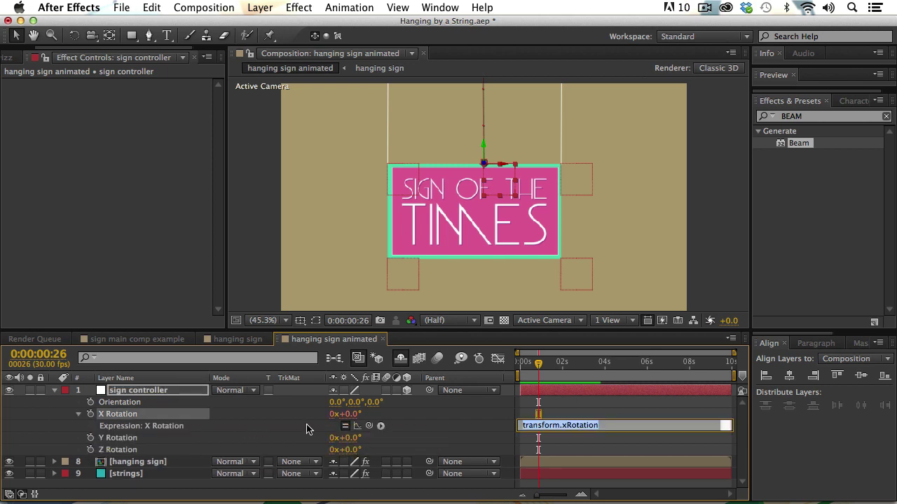
pyautogui.press('super+v')
pyautogui.click(425, 420)
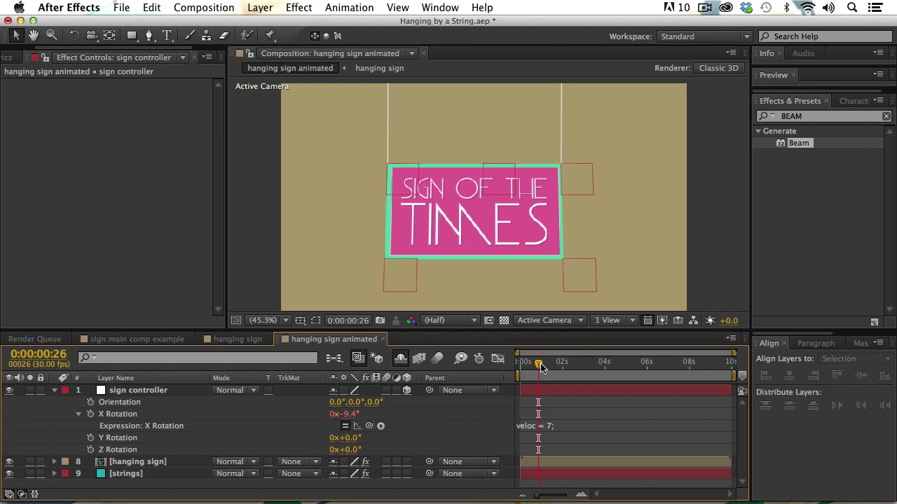
# - Play the animation repeatedly from the first frame to examine the sign's swing combined with its bounce
pyautogui.moveTo(540, 367); pyautogui.dragTo(520, 365)
pyautogui.press('space')
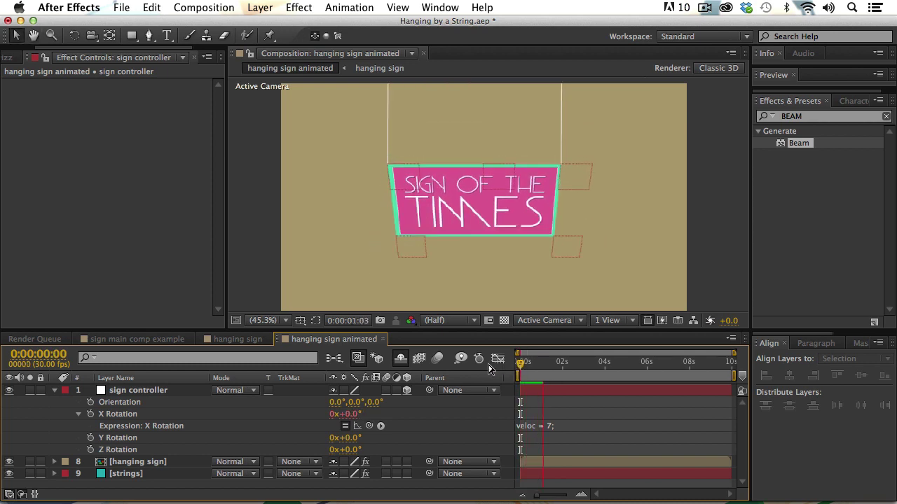
pyautogui.click(573, 363)
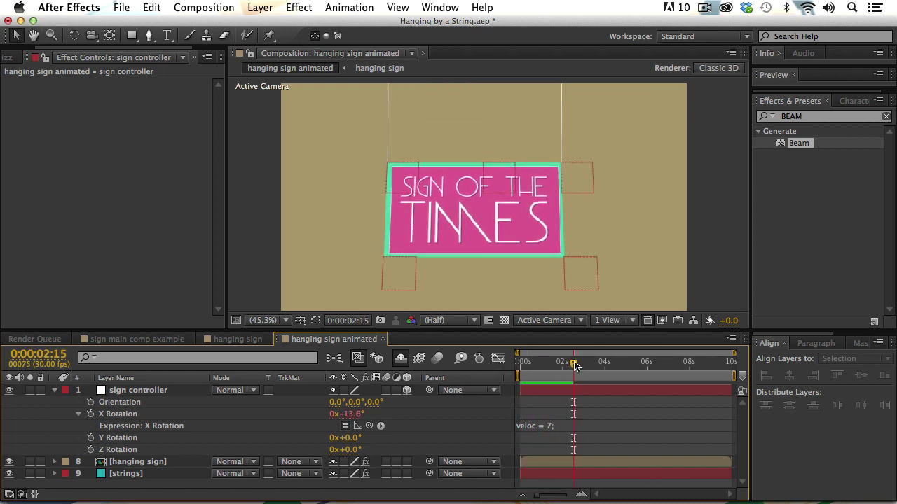
pyautogui.press('Home')
pyautogui.press('space')
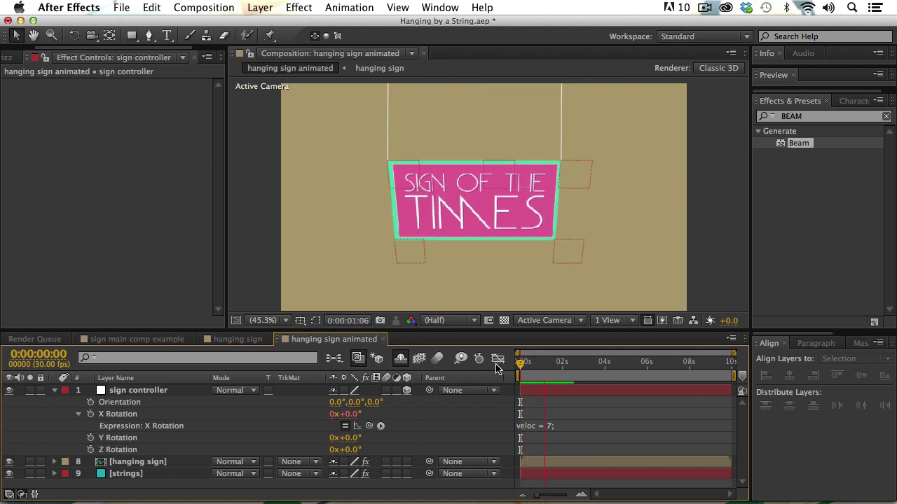
pyautogui.click(595, 363)
pyautogui.press('Home')
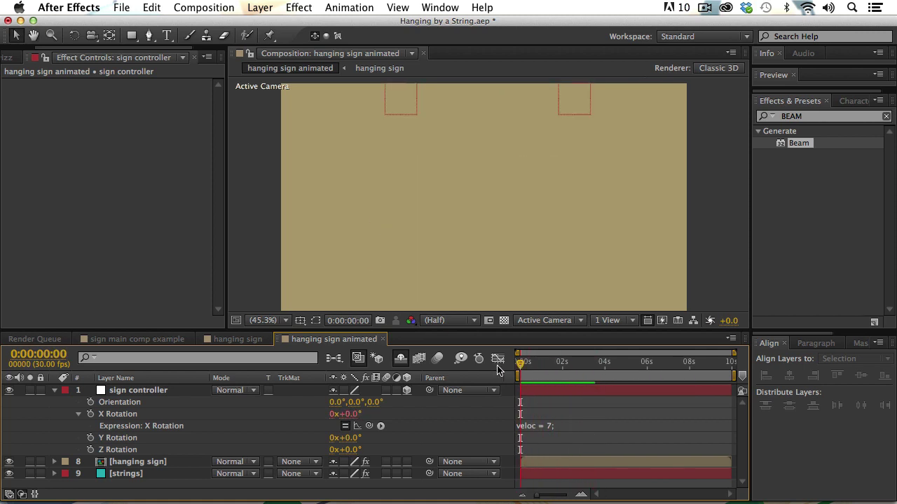
pyautogui.press('space')
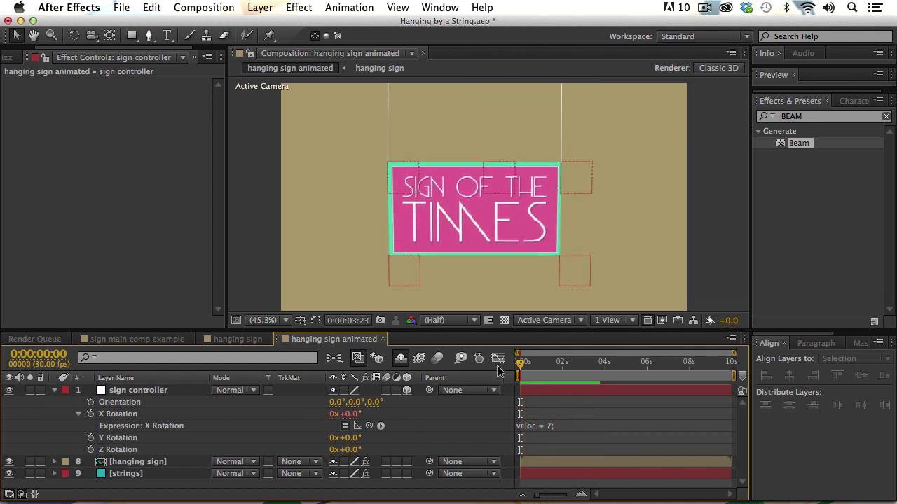
pyautogui.click(599, 363)
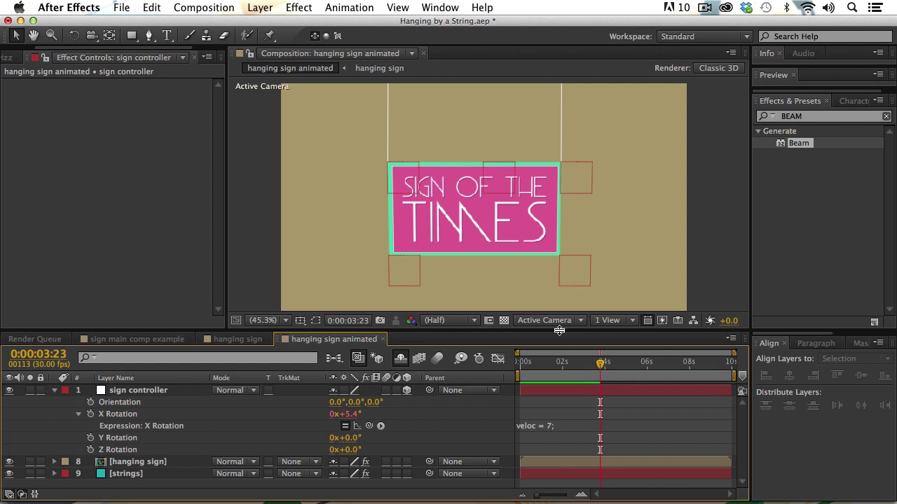
# - Reveal all expressions on the sign controller layer, showing Position and X Rotation together
pyautogui.click(151, 394)
pyautogui.press('e')
pyautogui.press('e')
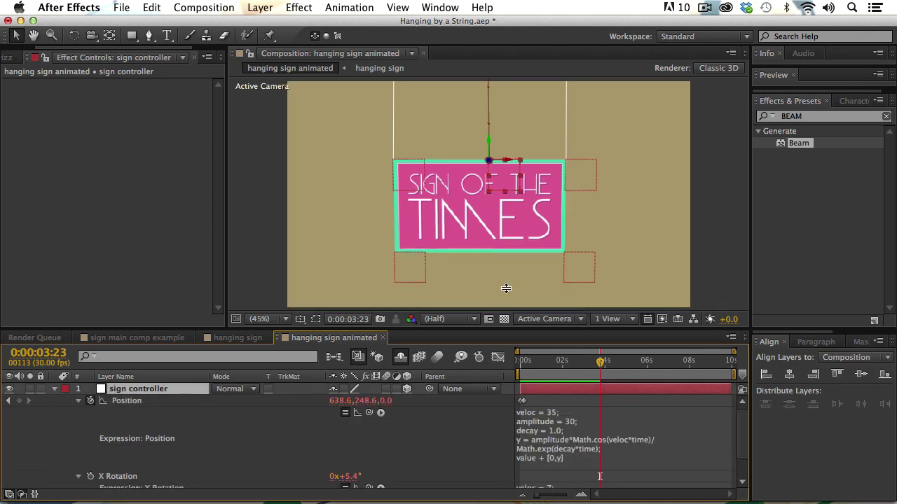
# - Enlarge the timeline and the X Rotation expression area, and add a null object named "sign movement controls"
pyautogui.moveTo(506, 330); pyautogui.dragTo(506, 216)
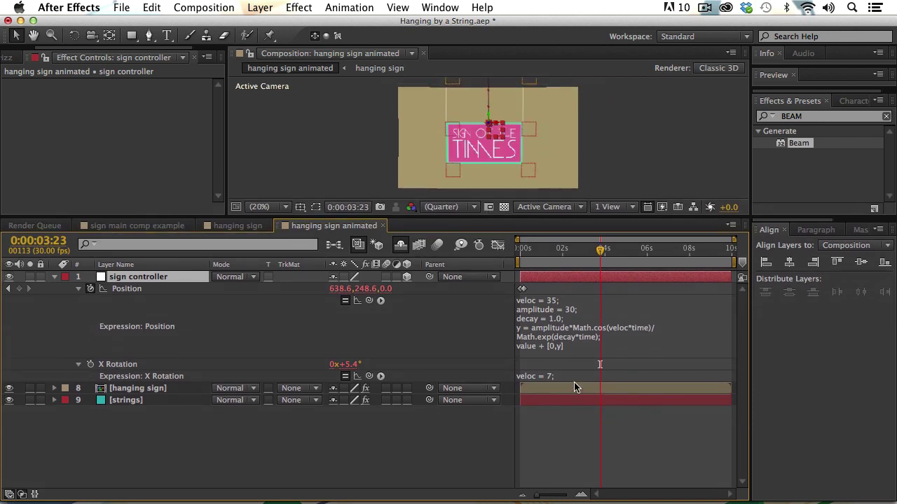
pyautogui.moveTo(574, 382); pyautogui.dragTo(573, 440)
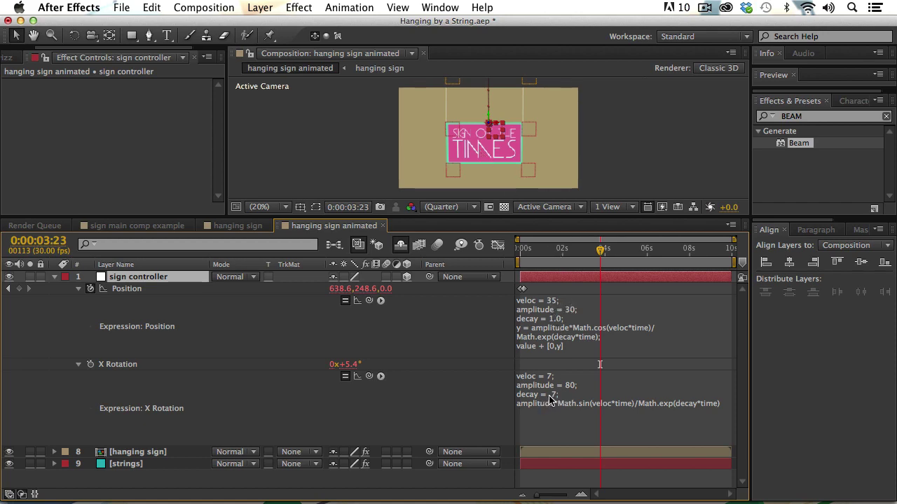
pyautogui.click(259, 7)
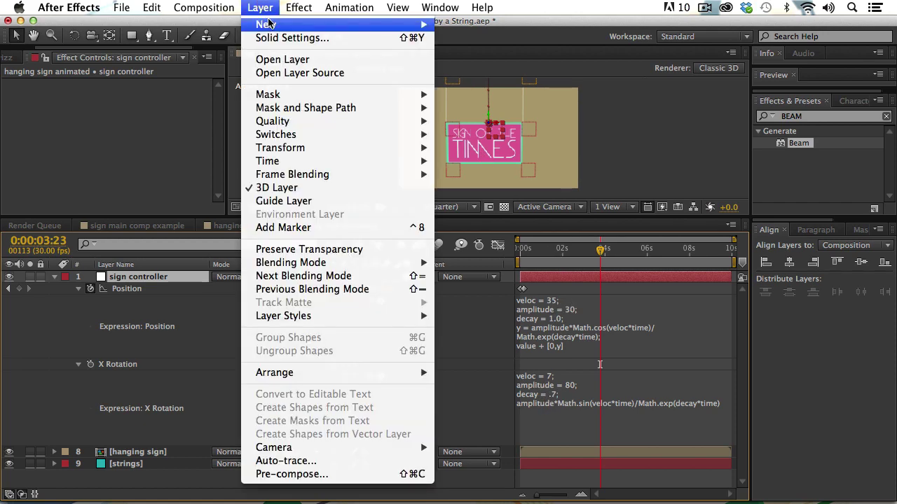
pyautogui.moveTo(268, 24)
pyautogui.click(476, 82)
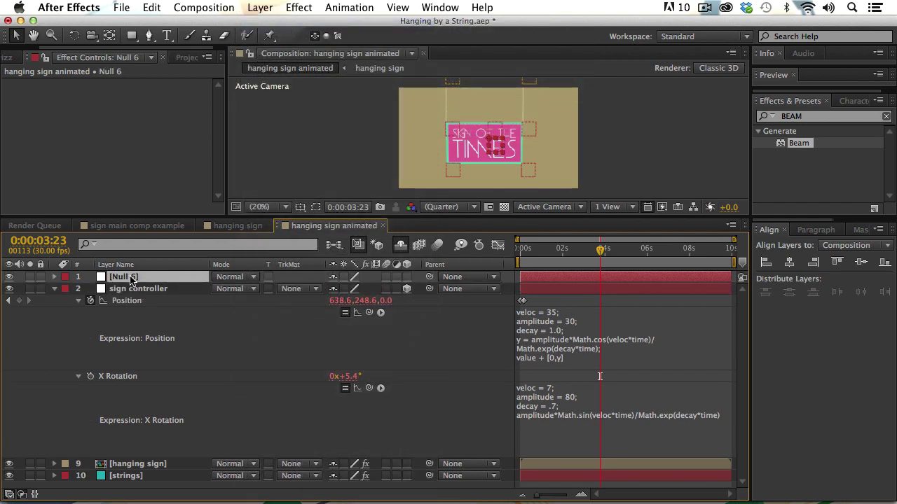
pyautogui.press('Return')
pyautogui.write('sign movement cont')
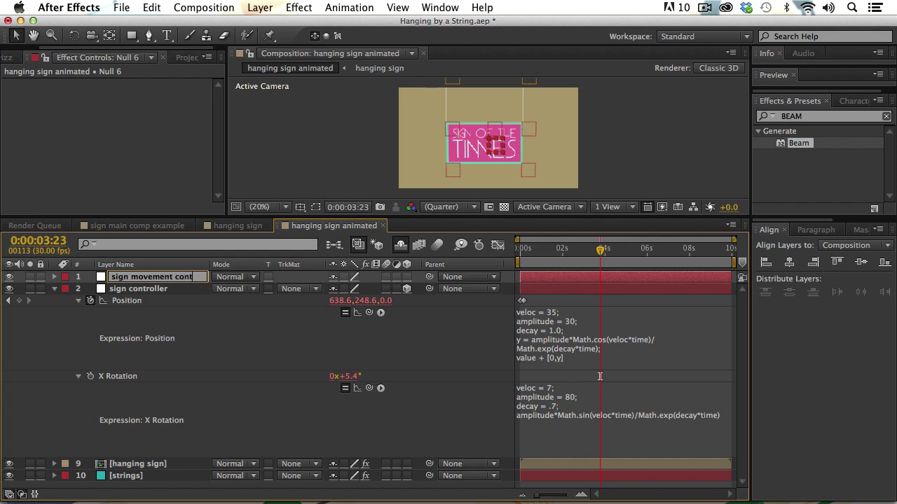
pyautogui.write('s')
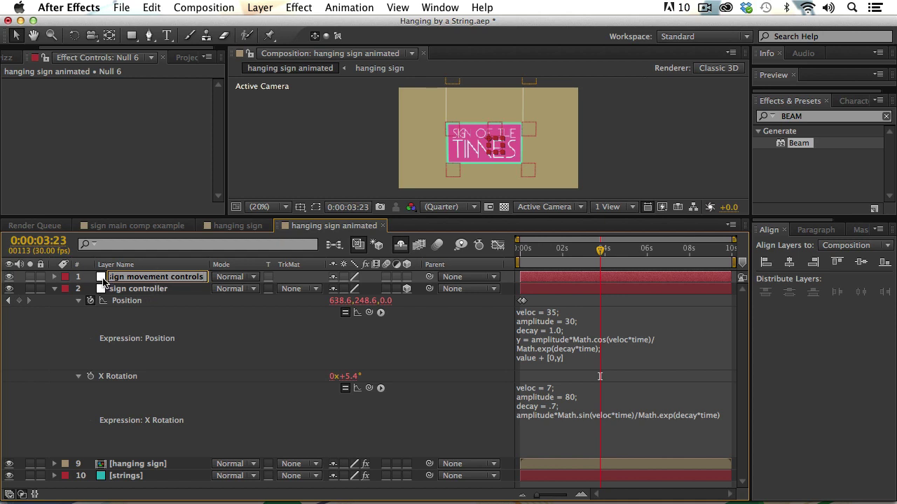
pyautogui.press('Return')
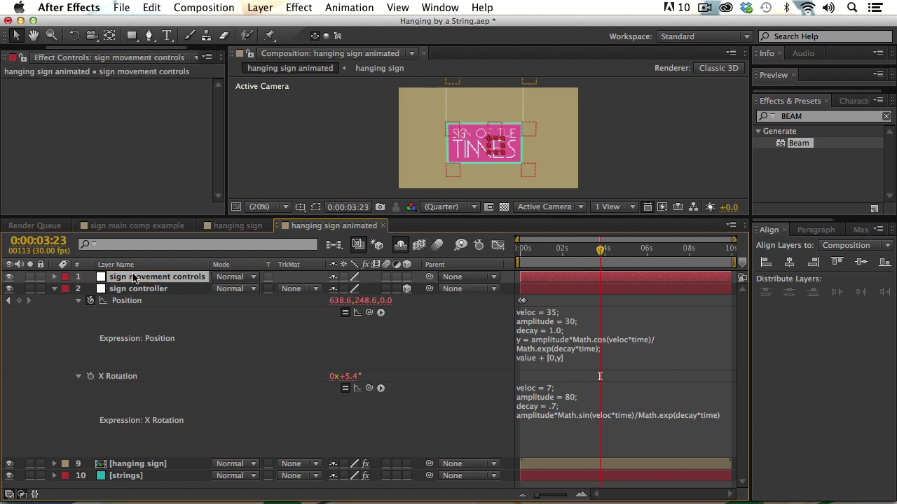
# - Find the Slider Control effect and add three copies of it to the sign movement controls layer
pyautogui.click(805, 119)
pyautogui.write('s')
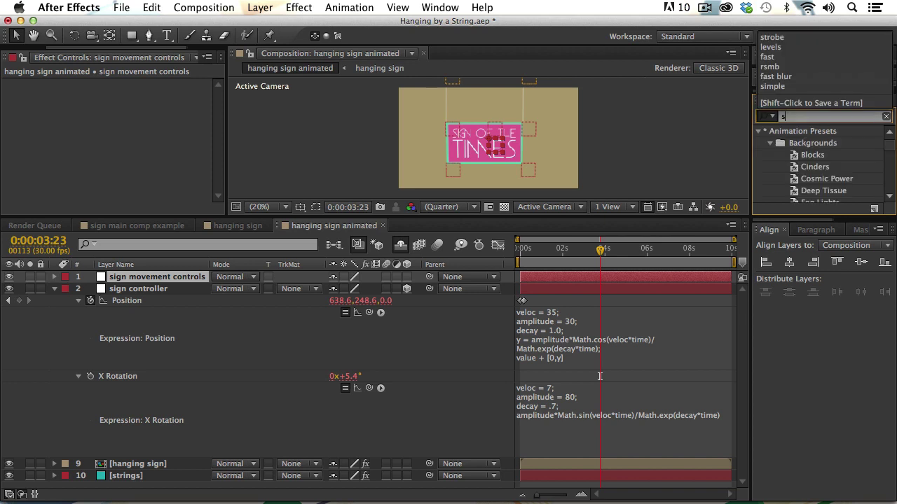
pyautogui.write('lider')
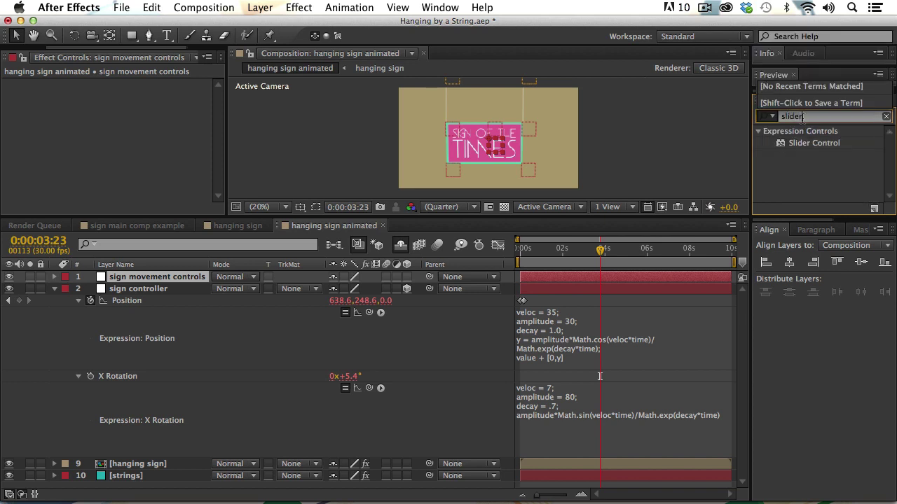
pyautogui.doubleClick(781, 144)
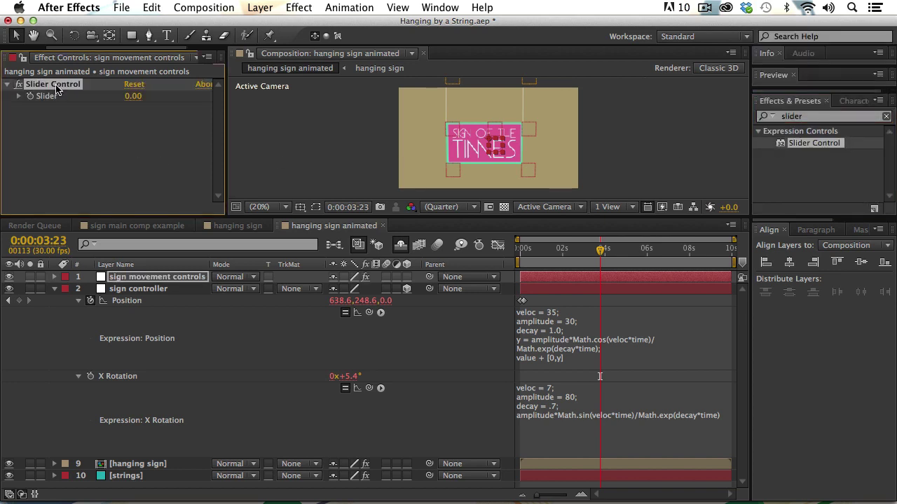
pyautogui.press('super+d')
pyautogui.press('super+d')
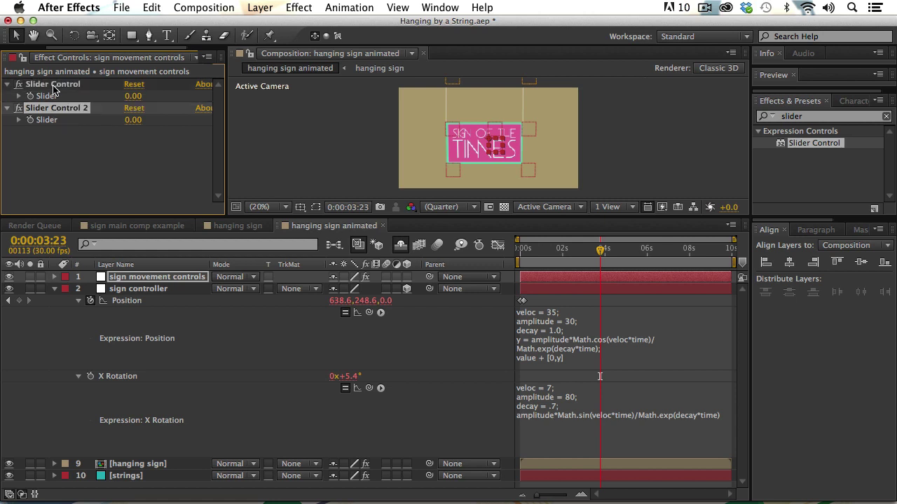
# - Rename the first slider control on the sign movement controls layer as "frequency"
pyautogui.click(58, 88)
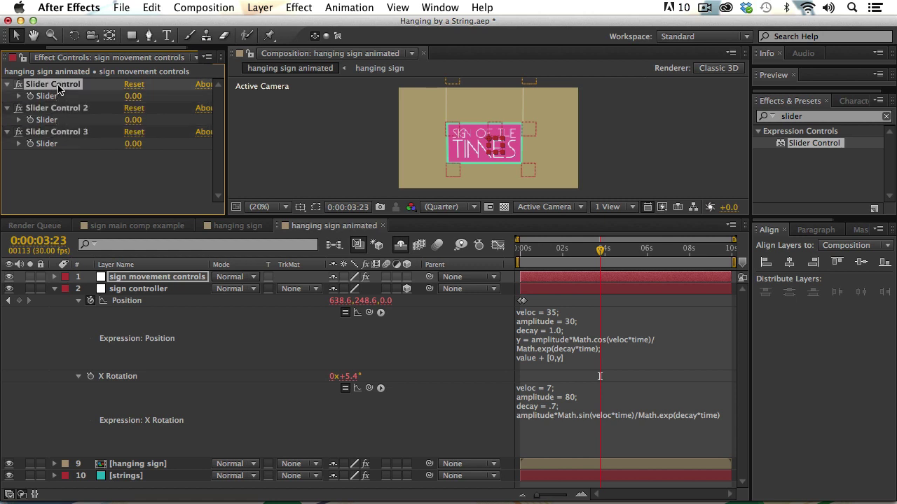
pyautogui.press('Return')
pyautogui.write('frequency')
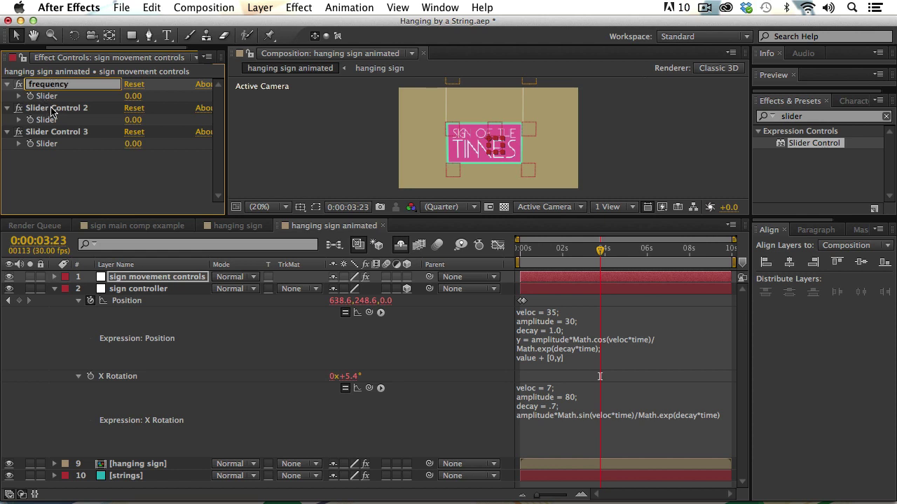
# - Rename the second slider control as "amplitude" and change the first slider control's name to "velocity"
pyautogui.click(51, 110)
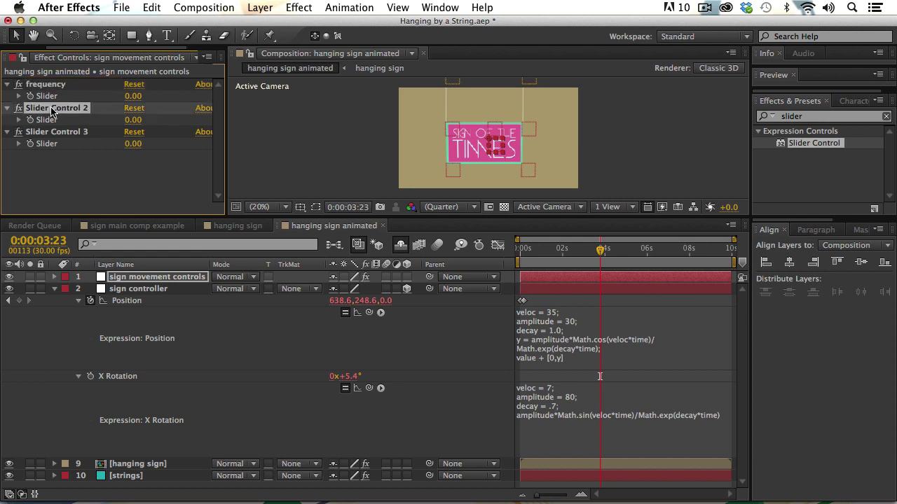
pyautogui.press('Return')
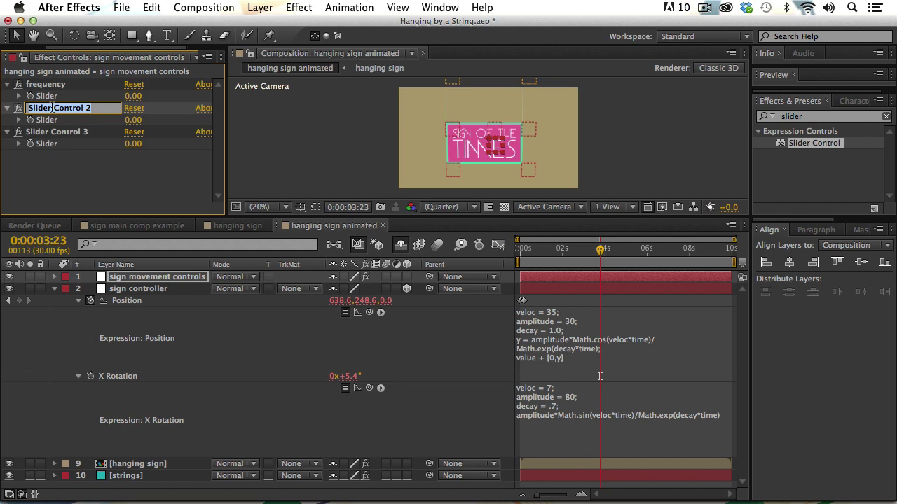
pyautogui.write('amplitude')
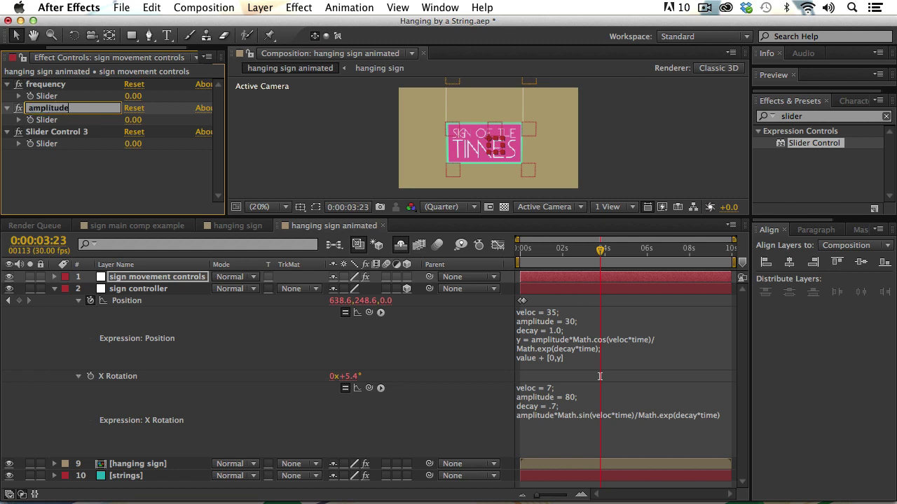
pyautogui.click(47, 84)
pyautogui.press('Return')
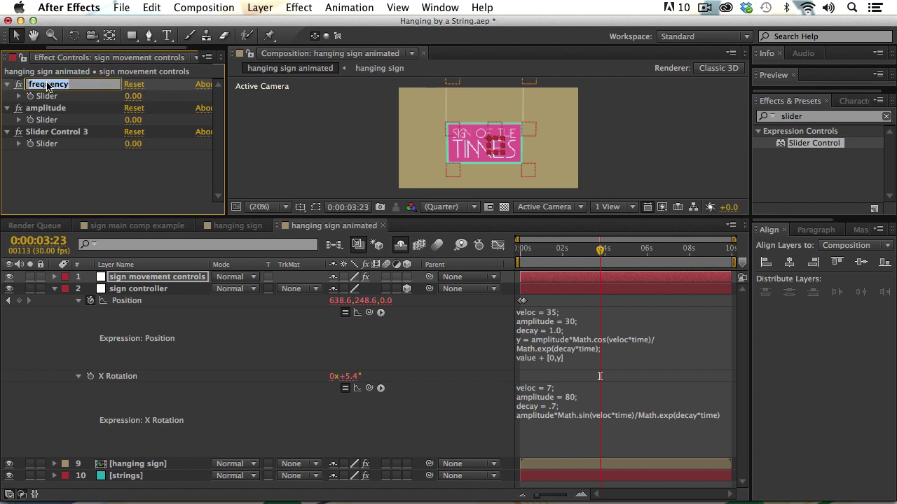
pyautogui.write('velocity')
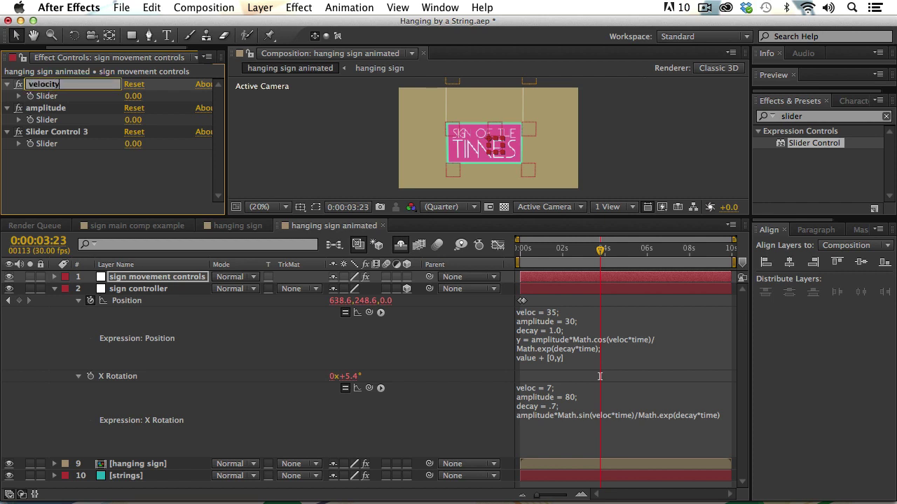
pyautogui.click(61, 166)
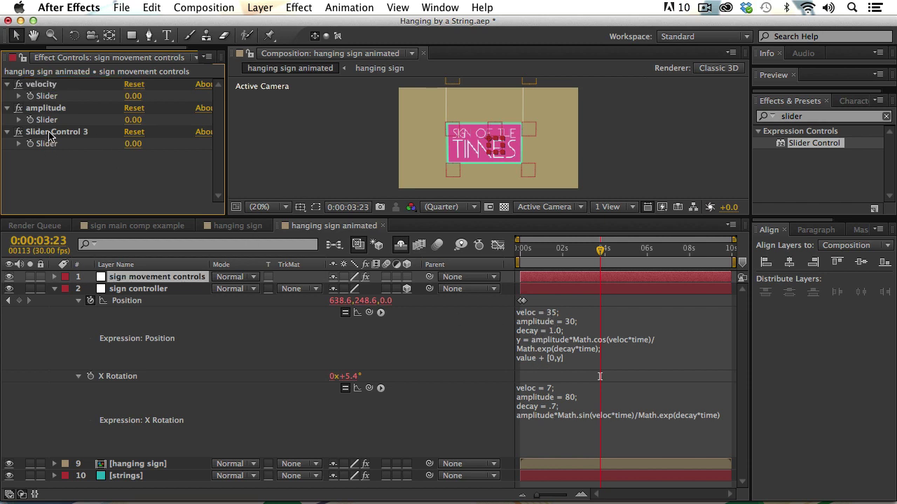
# - Rename the third slider control on the sign movement controls layer as "decay"
pyautogui.click(49, 132)
pyautogui.press('Return')
pyautogui.write('d')
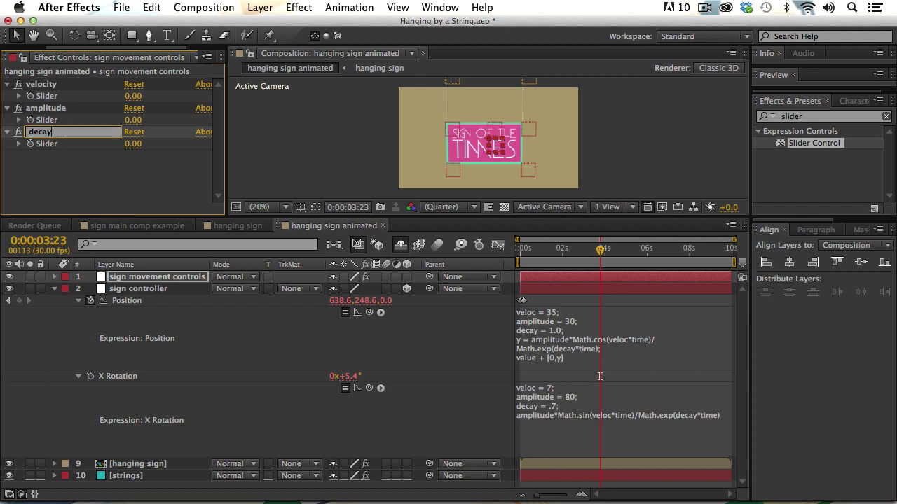
pyautogui.write('ecay')
pyautogui.click(124, 160)
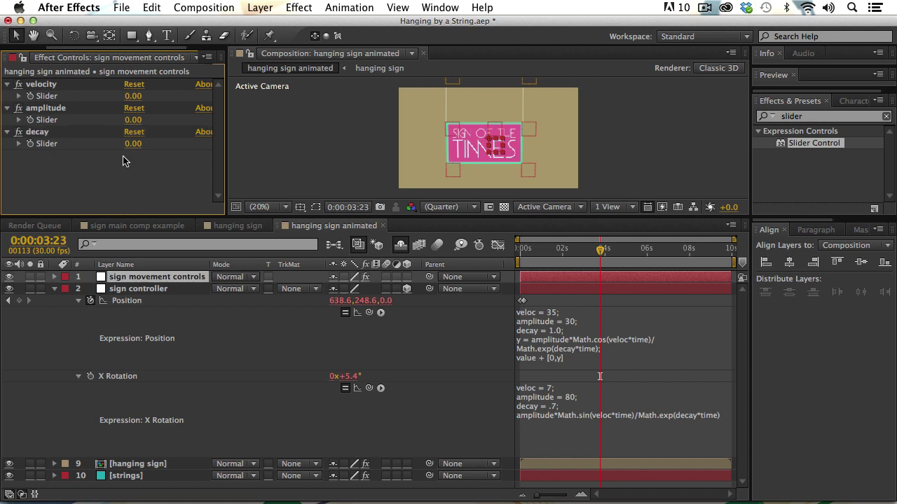
# - Replace the veloc value in the sign controller's Position expression with a pick-whip link to the velocity slider
pyautogui.click(547, 328)
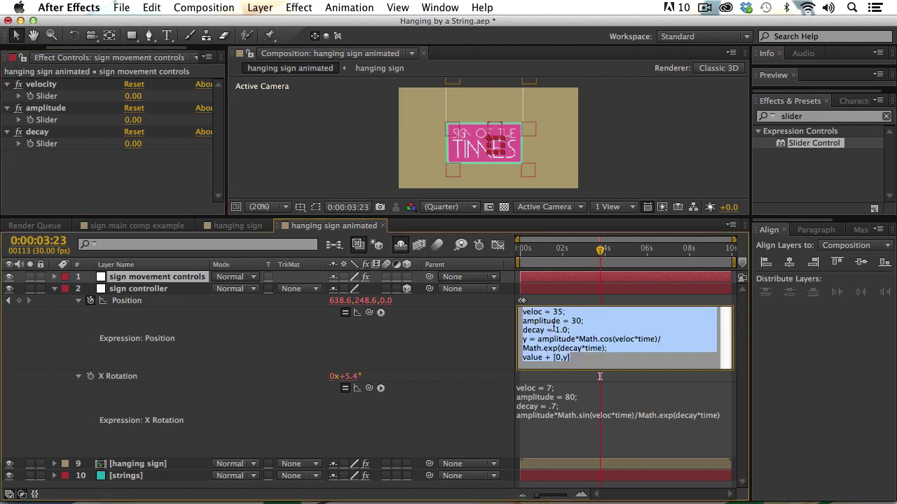
pyautogui.click(552, 329)
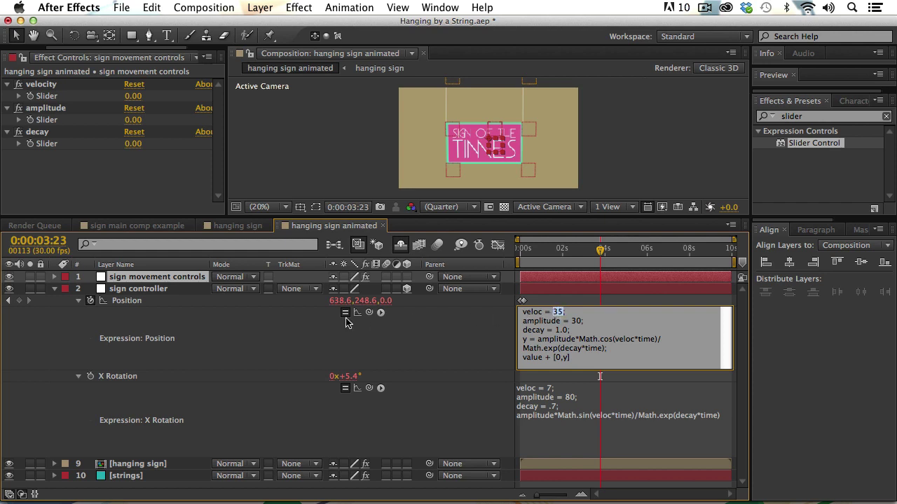
pyautogui.moveTo(358, 313); pyautogui.dragTo(46, 96)
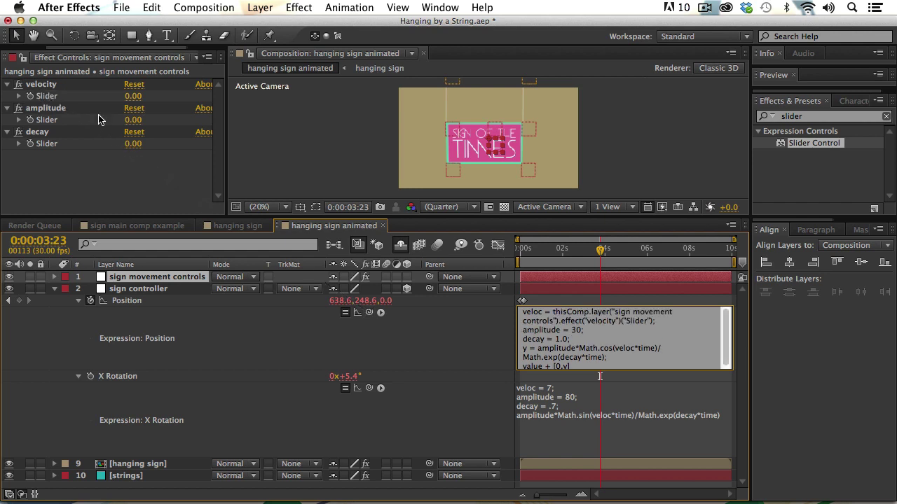
# - Link the amplitude and decay values in the Position expression to the amplitude and decay sliders
pyautogui.scroll(-1, 587, 348)
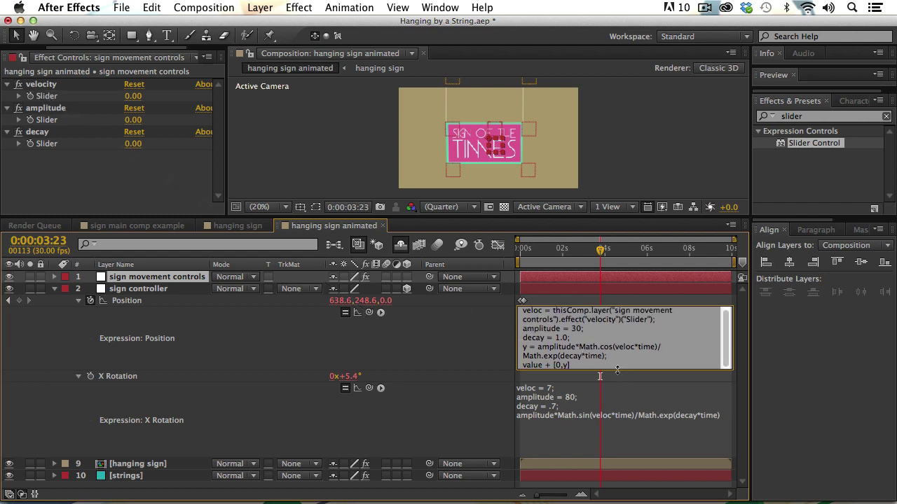
pyautogui.moveTo(600, 376); pyautogui.dragTo(599, 410)
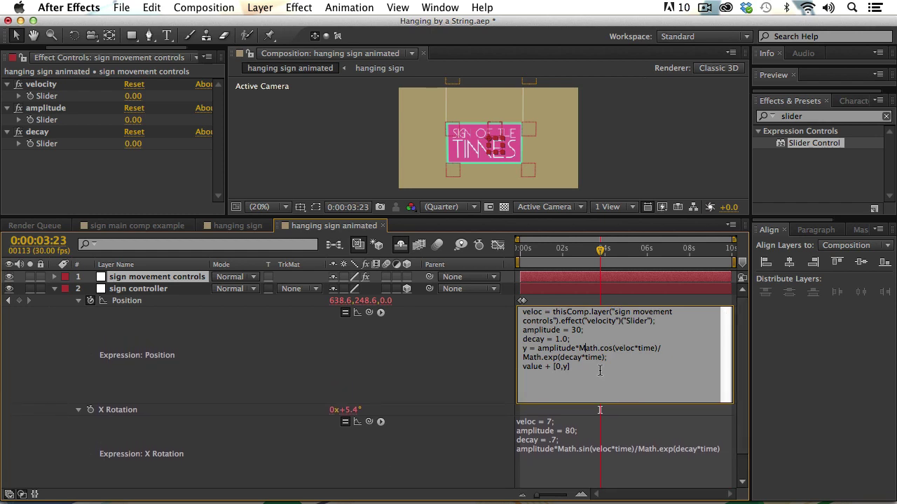
pyautogui.doubleClick(576, 330)
pyautogui.moveTo(369, 313); pyautogui.dragTo(56, 123)
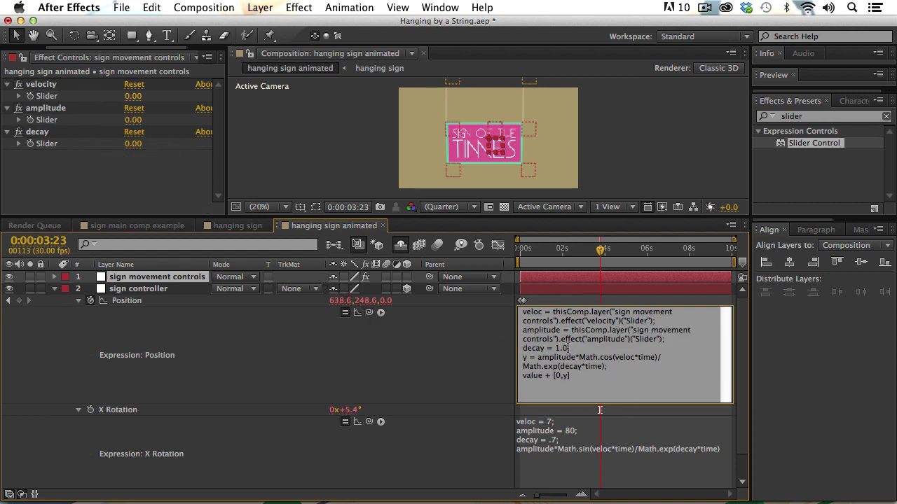
pyautogui.hotkey('shift', 'Left')
pyautogui.moveTo(369, 312); pyautogui.dragTo(47, 144)
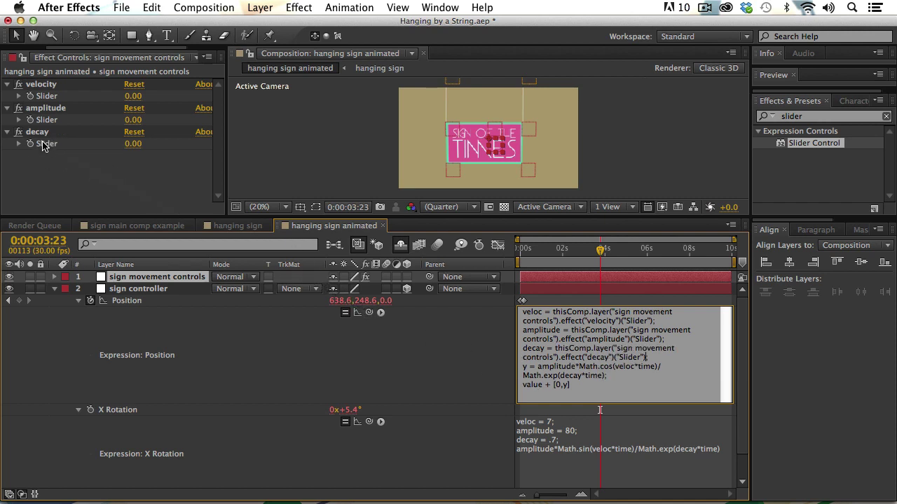
# - Commit the Position expression and open the sign controller's X Rotation expression for editing
pyautogui.click(555, 424)
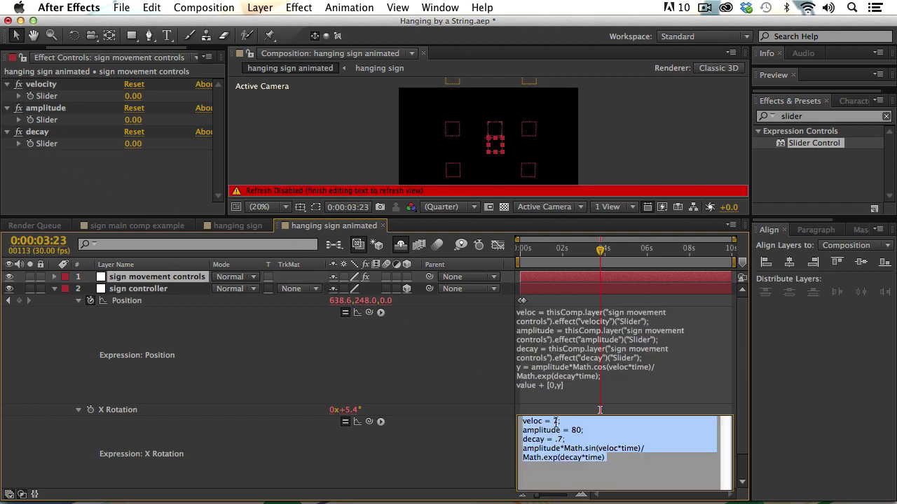
# - Link veloc, amplitude and decay in the sign controller's X Rotation expression to the matching sliders, and shrink both expression fields
pyautogui.click(556, 424)
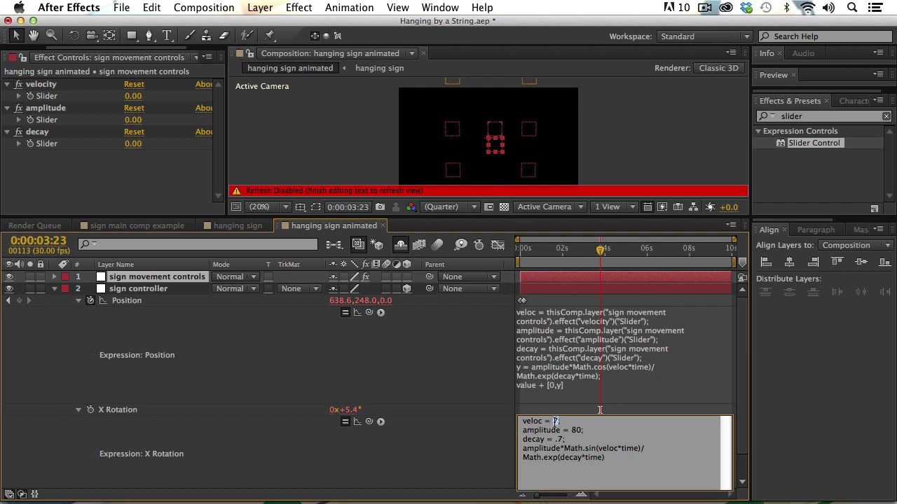
pyautogui.moveTo(369, 421); pyautogui.dragTo(54, 98)
pyautogui.moveTo(54, 98); pyautogui.dragTo(54, 98)
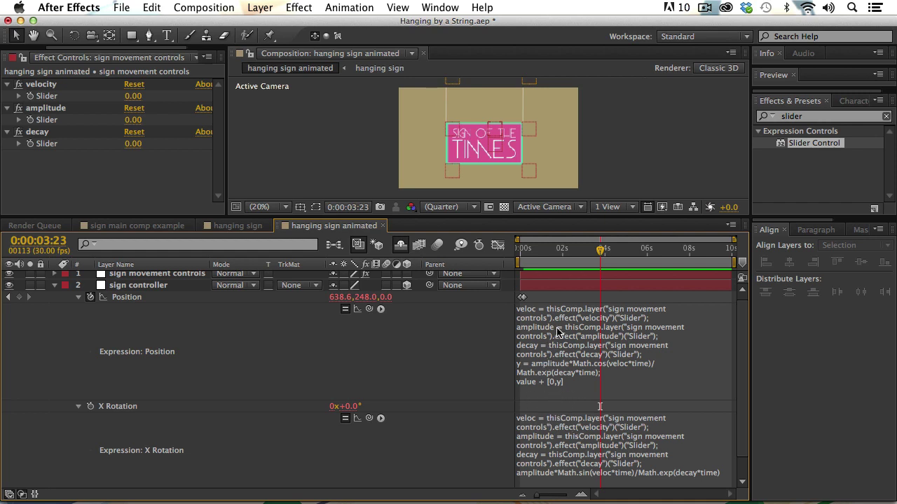
pyautogui.moveTo(568, 400); pyautogui.dragTo(568, 321)
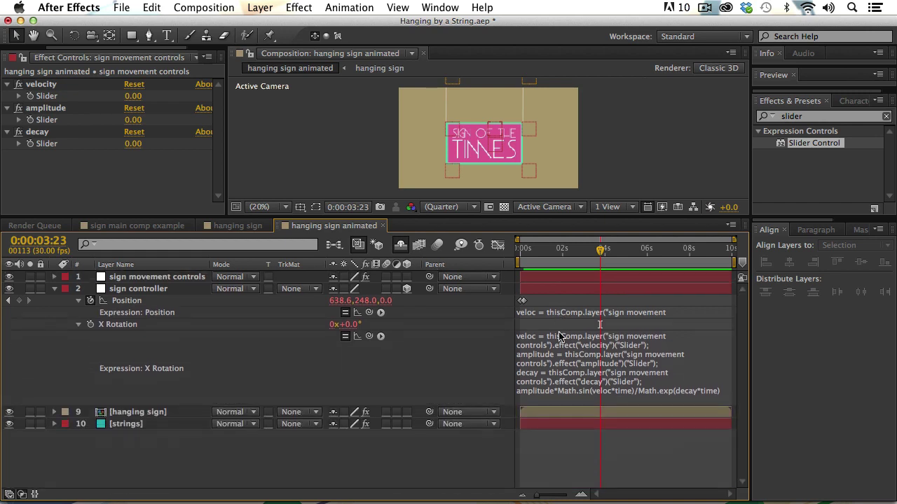
pyautogui.moveTo(559, 404); pyautogui.dragTo(556, 342)
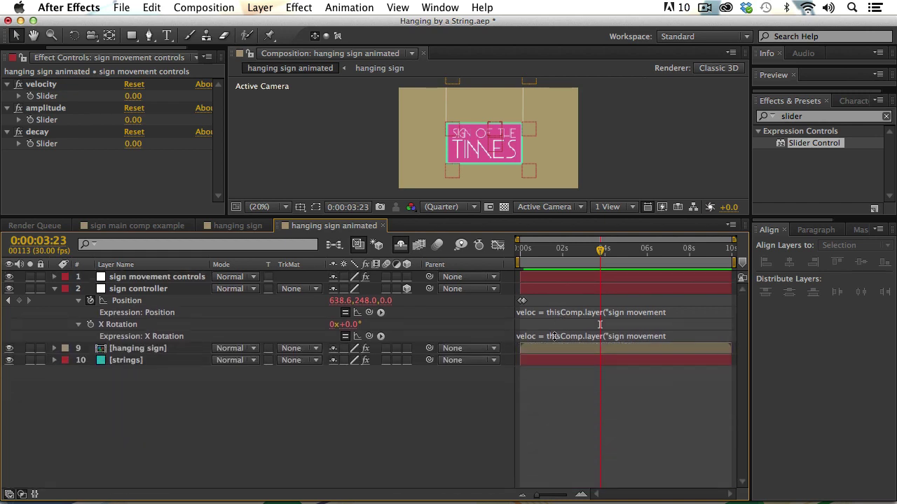
# - Set the sign movement controls sliders to velocity 10, amplitude 100 and decay 2
pyautogui.click(132, 96)
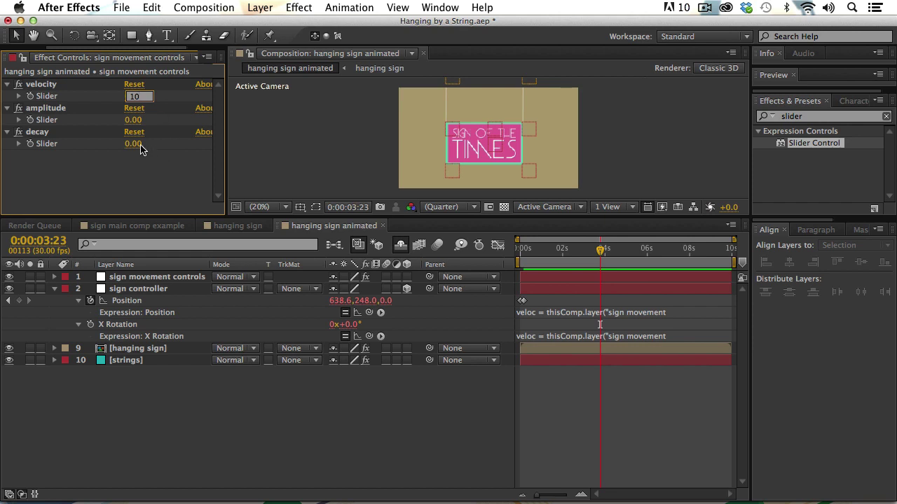
pyautogui.click(132, 120)
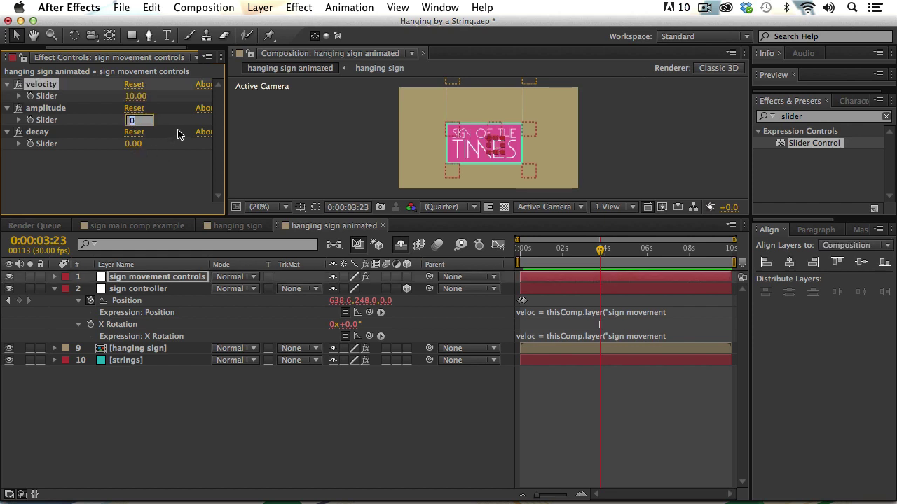
pyautogui.click(133, 144)
pyautogui.write('2')
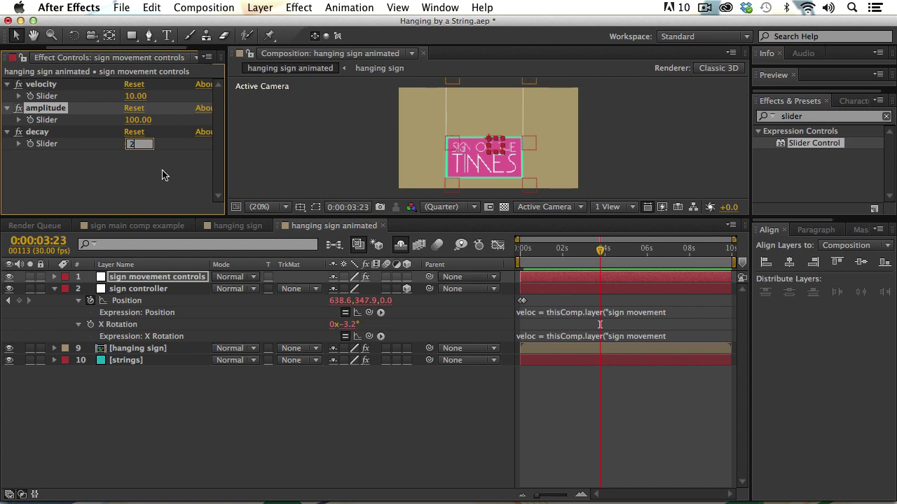
pyautogui.click(163, 178)
# - Hide the sign movement controls layer and preview the sign's bounce animation from the start of the composition
pyautogui.press('KP_0')
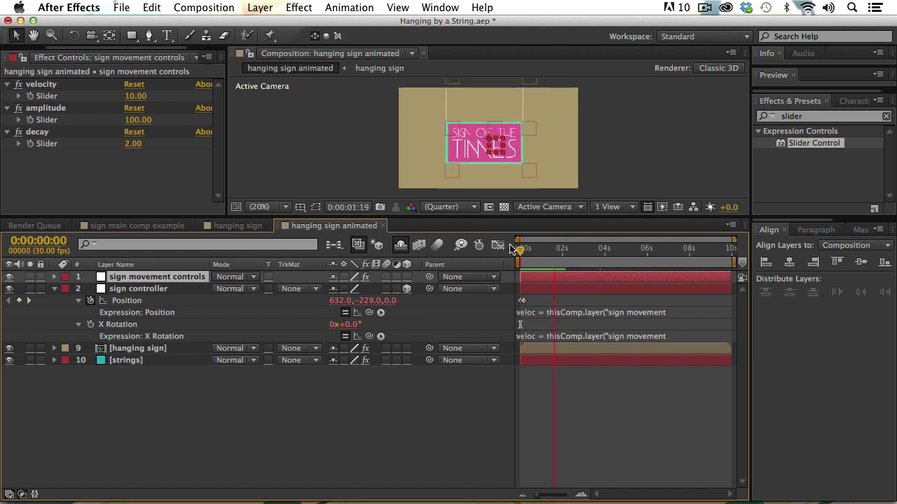
pyautogui.press('space')
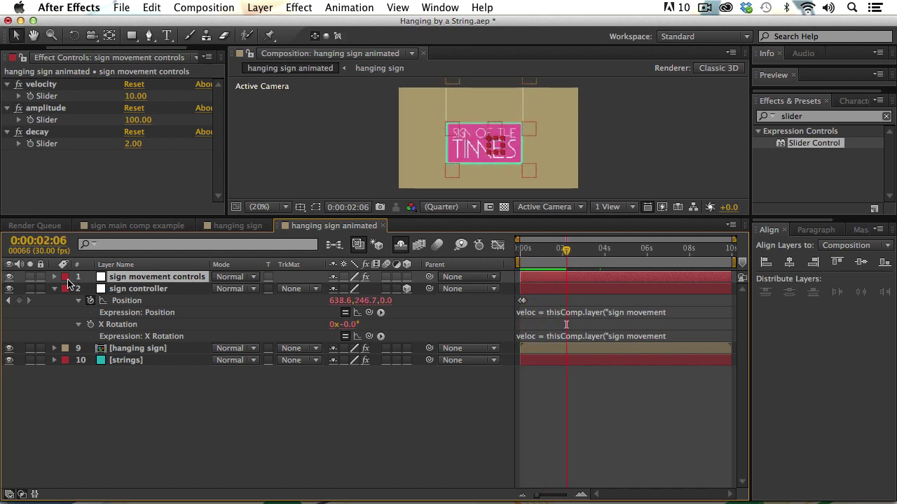
pyautogui.click(9, 277)
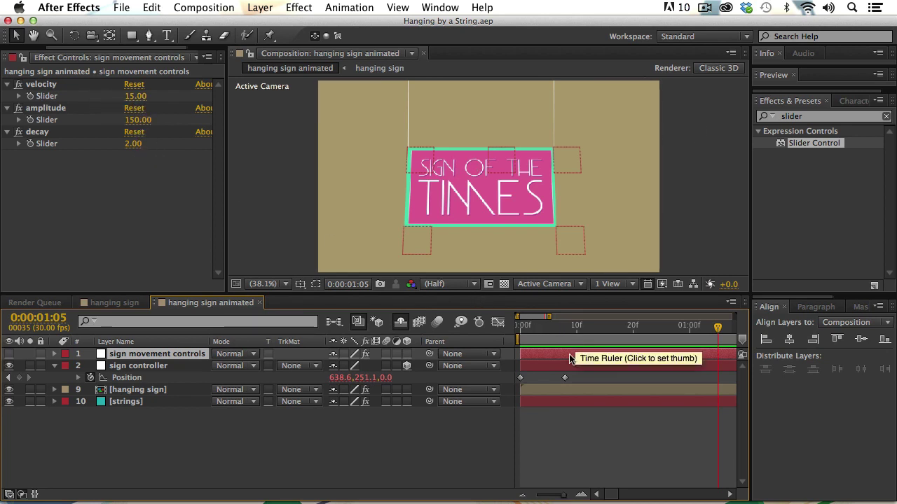
pyautogui.click(520, 326)
pyautogui.press('KP_0')
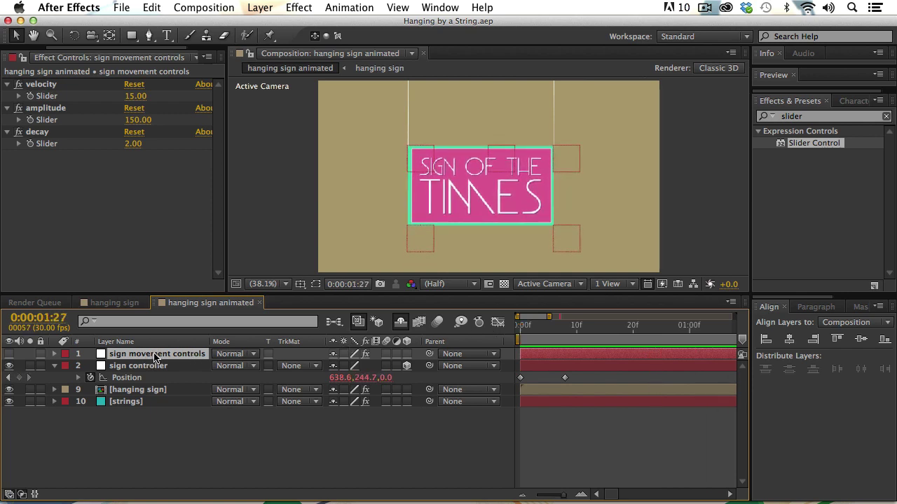
# - Rename the sign movement controls layer to "bounce values"
pyautogui.press('Return')
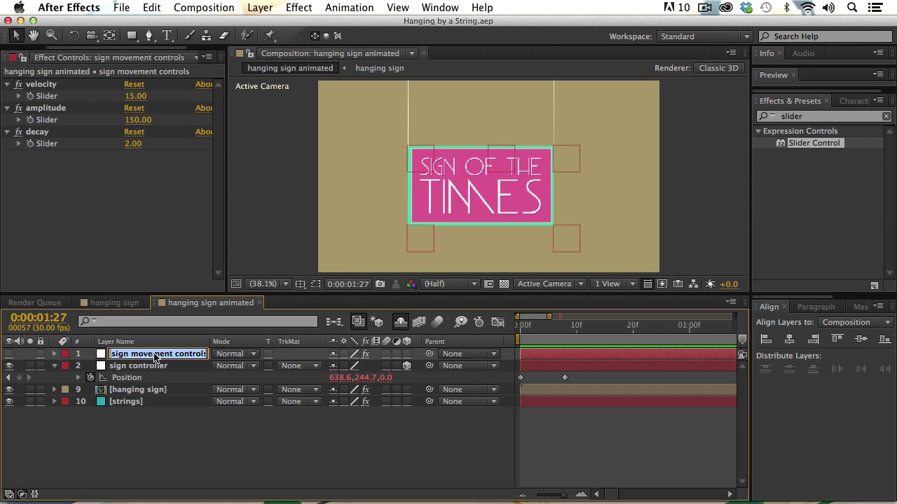
pyautogui.write('bounce values')
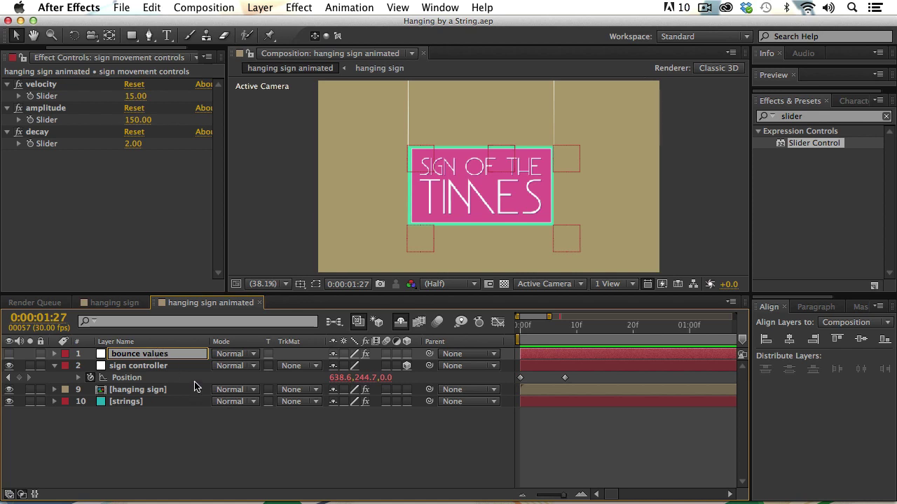
pyautogui.click(191, 416)
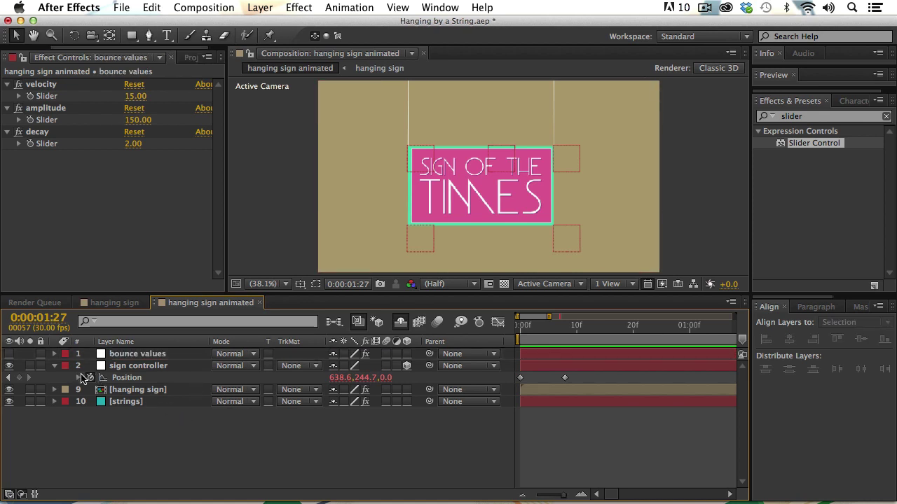
# - Reveal the rotation properties of the sign controller layer and set its Y Rotation to 15°
pyautogui.click(137, 367)
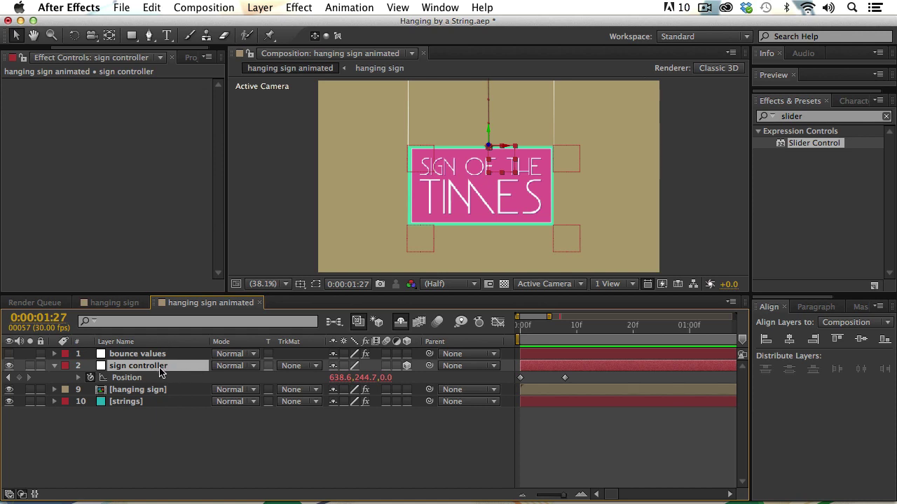
pyautogui.press('r')
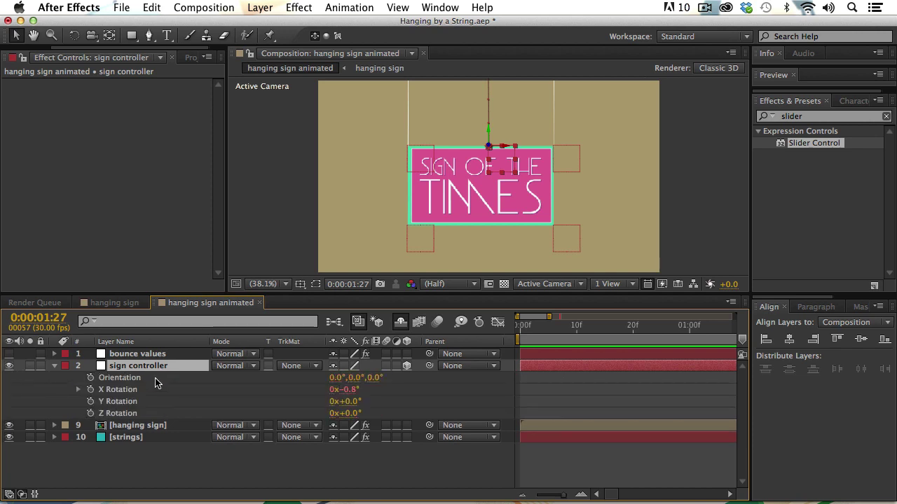
pyautogui.click(350, 401)
pyautogui.write('15')
pyautogui.press('Return')
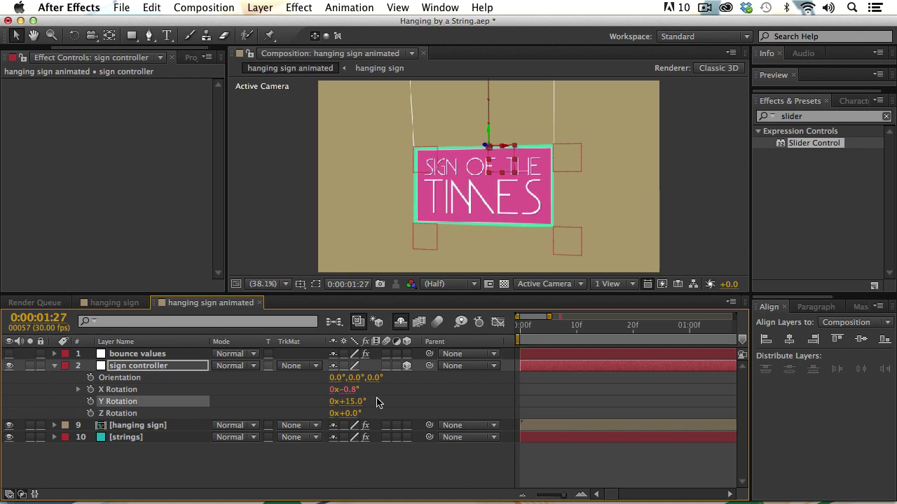
# - Add a Y Rotation keyframe to the sign controller at 0:00:00:00
pyautogui.moveTo(527, 332); pyautogui.dragTo(624, 369)
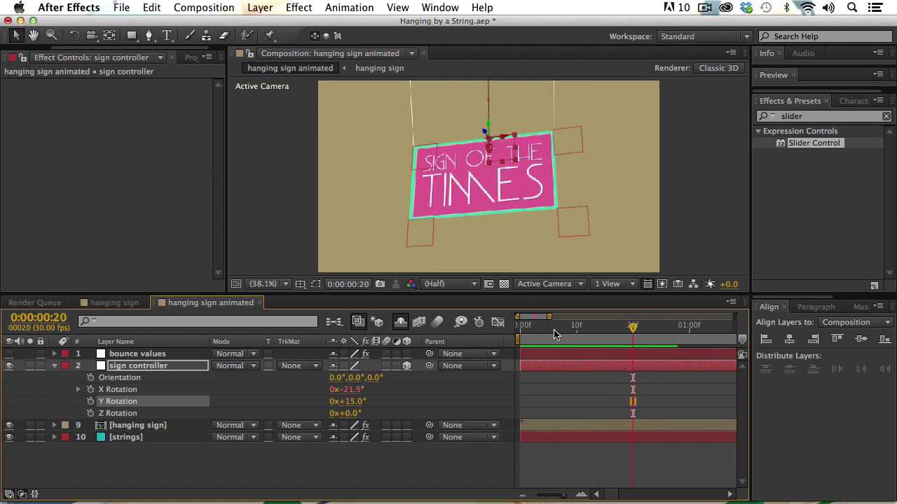
pyautogui.click(519, 332)
pyautogui.press('-')
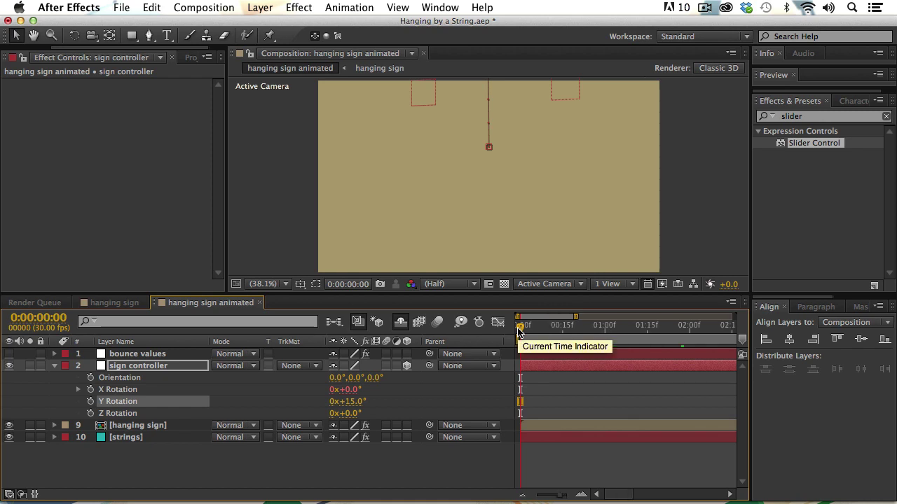
pyautogui.press('-')
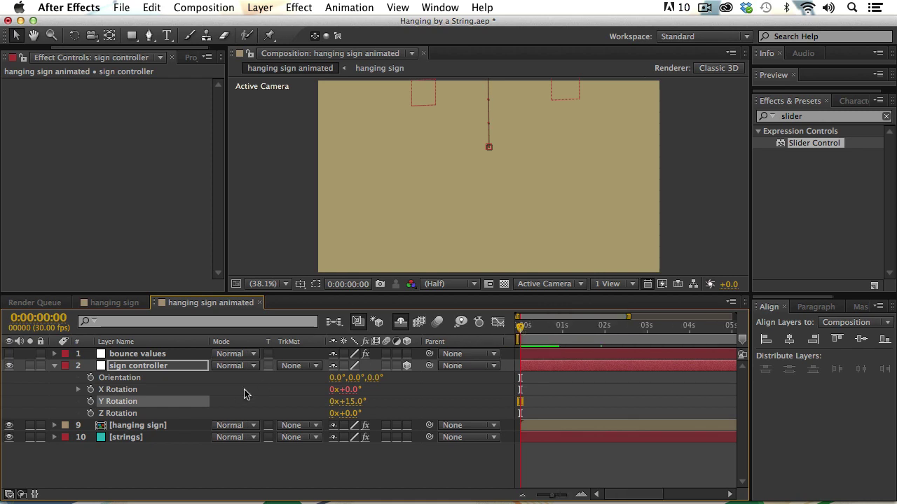
pyautogui.click(90, 401)
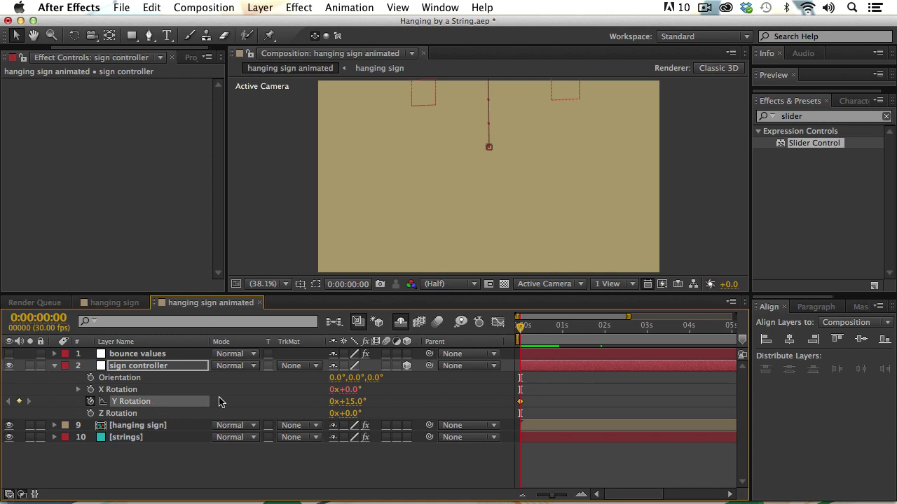
# - Add a second Y Rotation keyframe of -15° at 0:00:04:00
pyautogui.moveTo(520, 330); pyautogui.dragTo(690, 354)
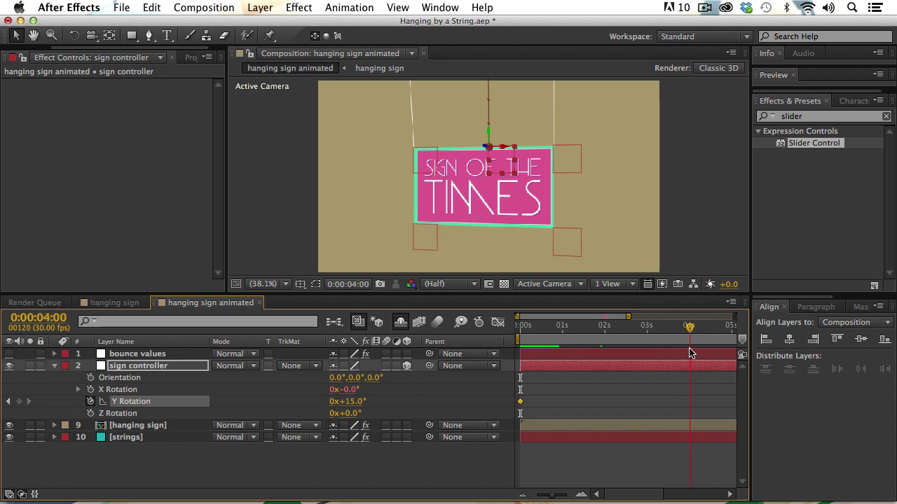
pyautogui.click(353, 402)
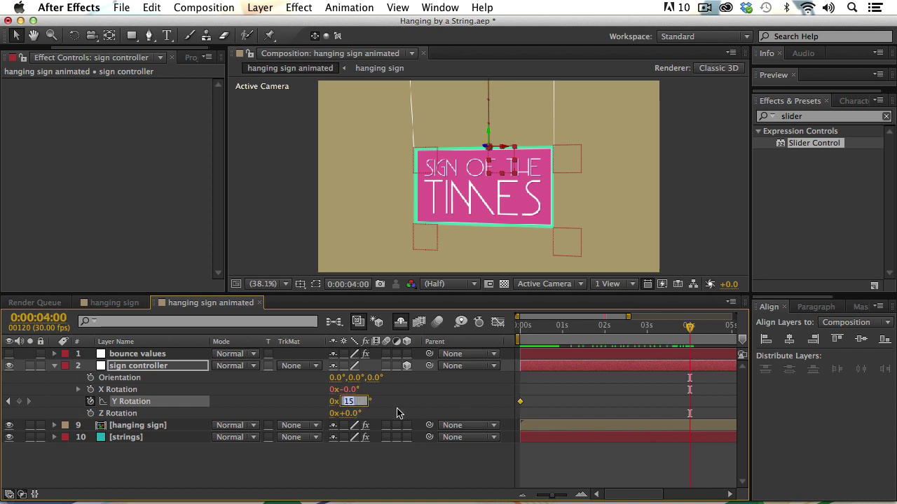
pyautogui.write('-15')
pyautogui.press('Return')
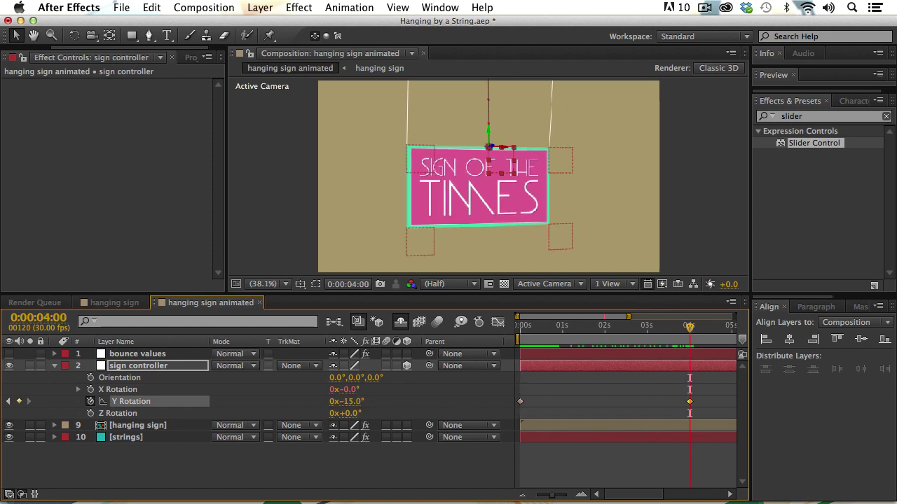
# - Preview the sign's turning animation and scrub around the end of the rotation near four seconds
pyautogui.press('KP_0')
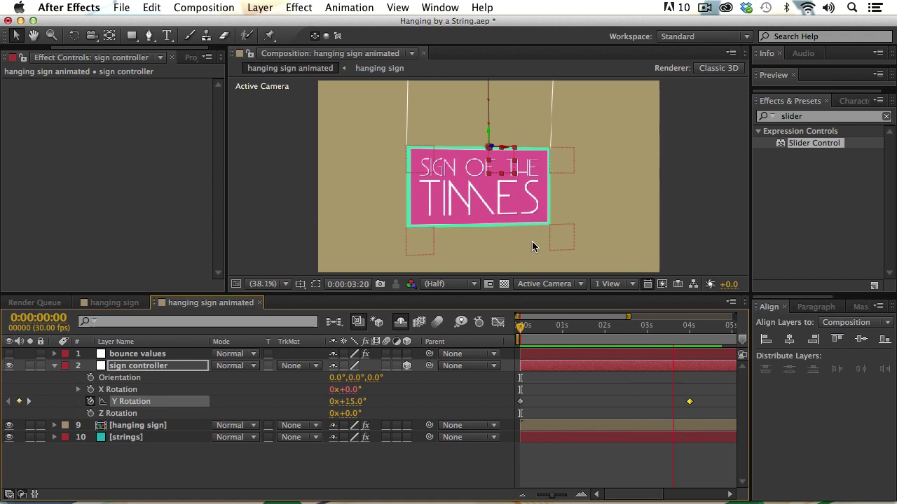
pyautogui.press('space')
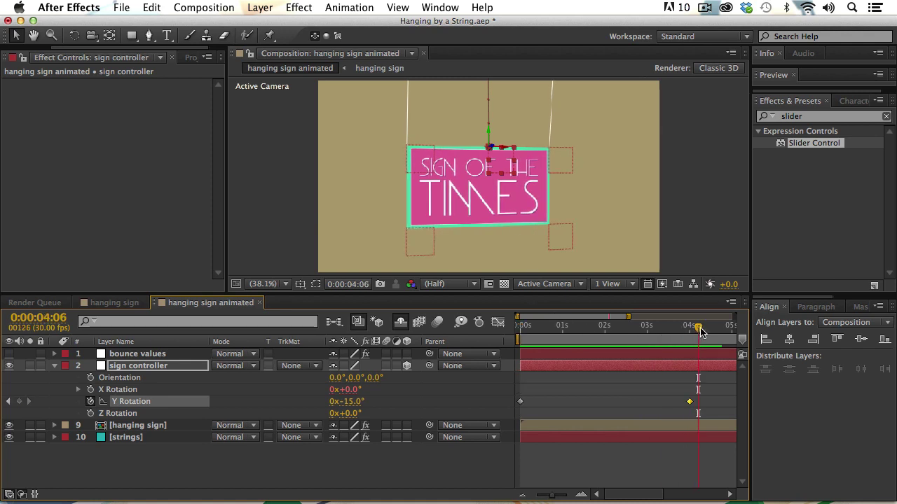
pyautogui.moveTo(691, 335)
pyautogui.mouseDown()
pyautogui.moveTo(524, 327)
pyautogui.moveTo(678, 336)
pyautogui.mouseUp()
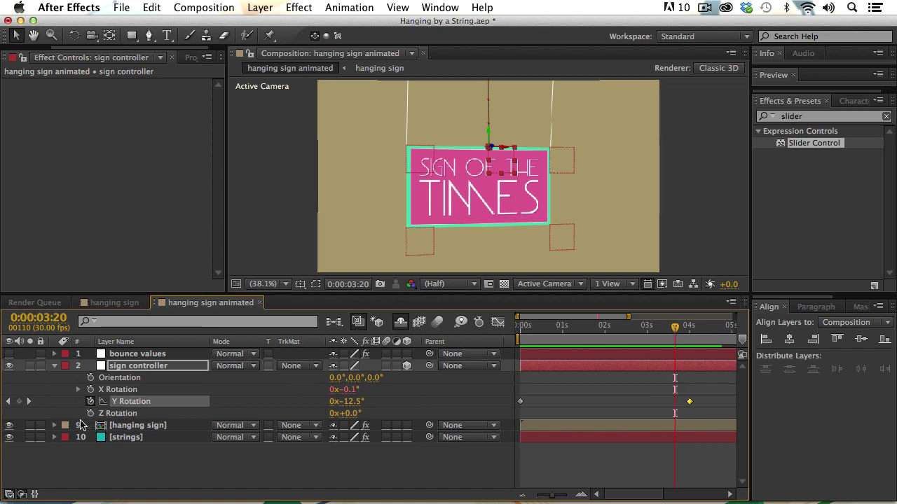
# - Add the expression loopOut("pingpong") to the sign controller's Y Rotation
pyautogui.keyDown('alt'); pyautogui.click(89, 401); pyautogui.keyUp('alt')
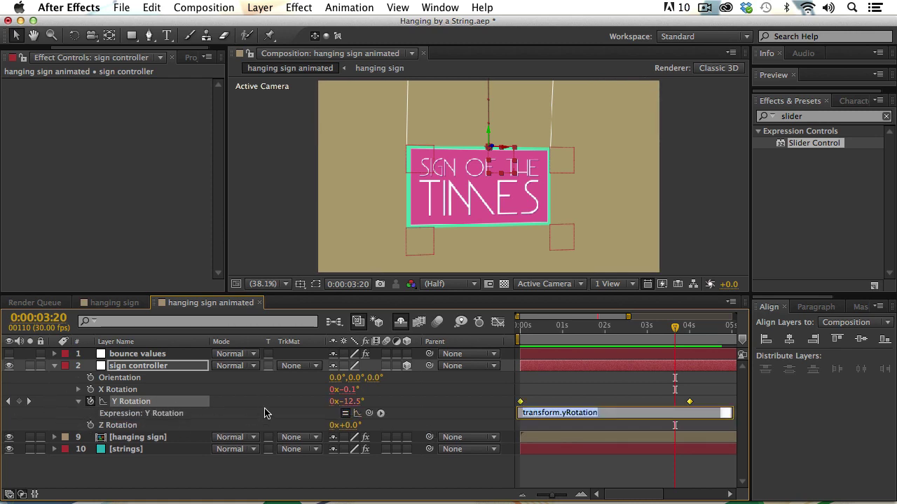
pyautogui.write('loopOut')
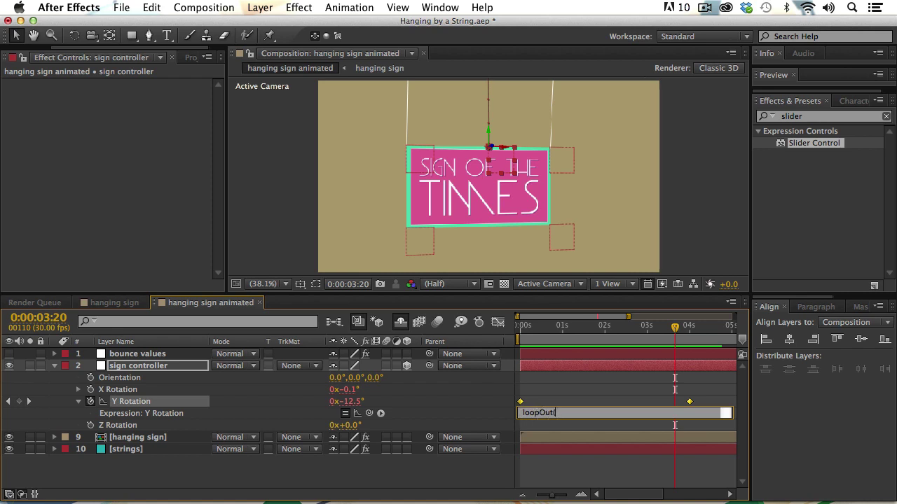
pyautogui.write("('")
pyautogui.write('pingpong')
pyautogui.write('"')
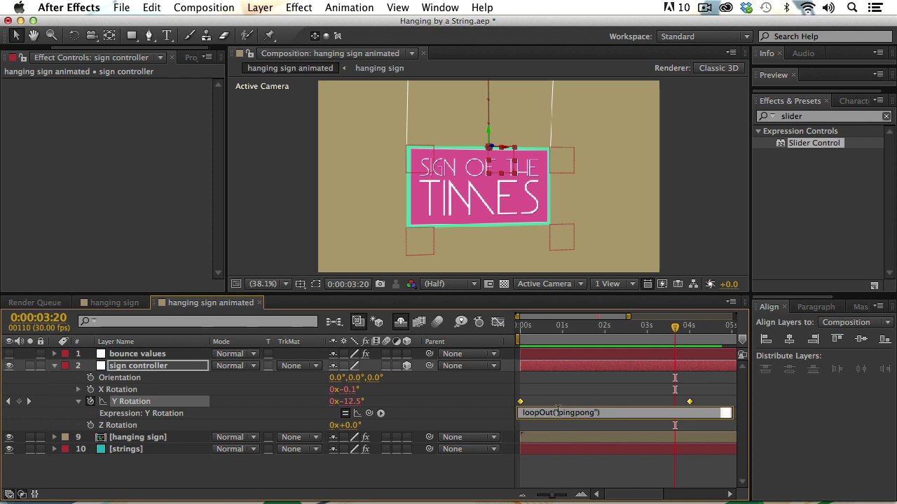
pyautogui.click(462, 402)
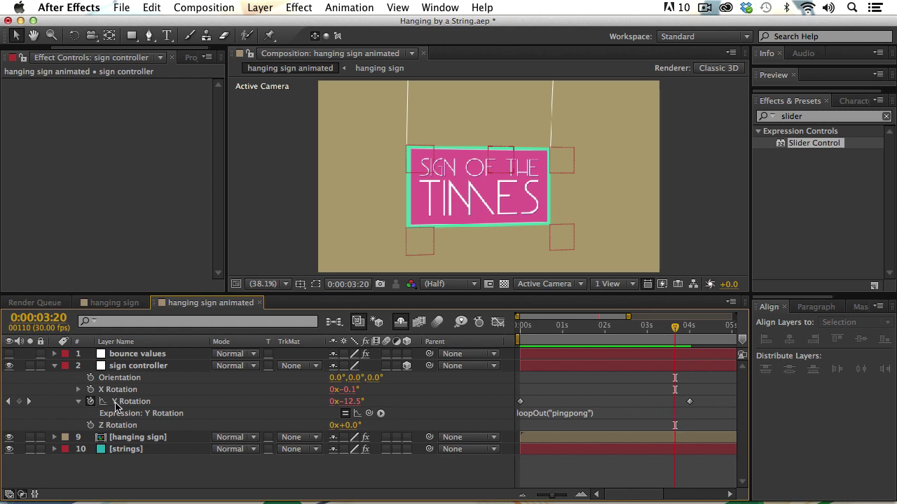
pyautogui.click(587, 413)
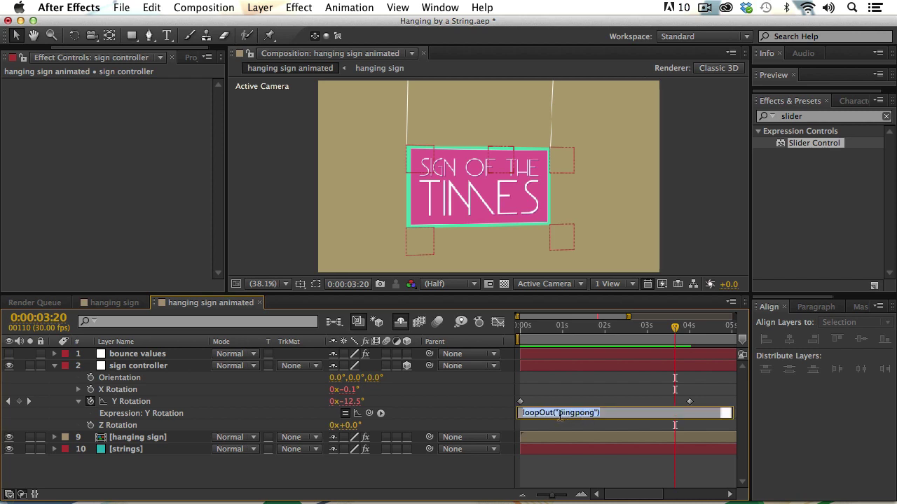
pyautogui.click(599, 390)
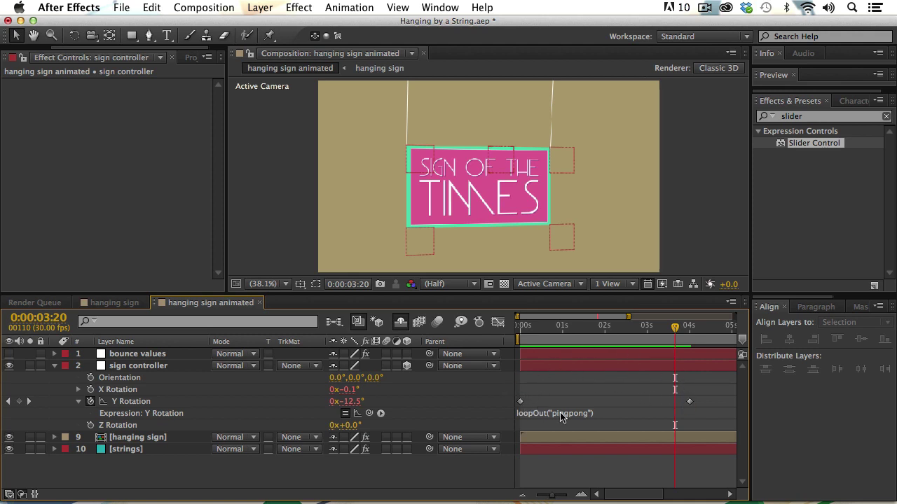
# - Apply Easy Ease to both Y Rotation keyframes of the sign controller
pyautogui.moveTo(704, 397); pyautogui.dragTo(520, 411)
pyautogui.rightClick(521, 404)
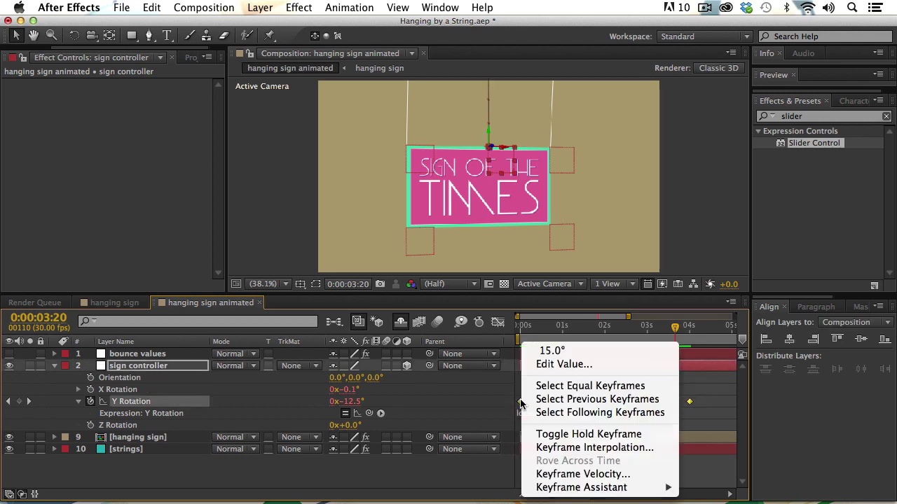
pyautogui.moveTo(648, 488)
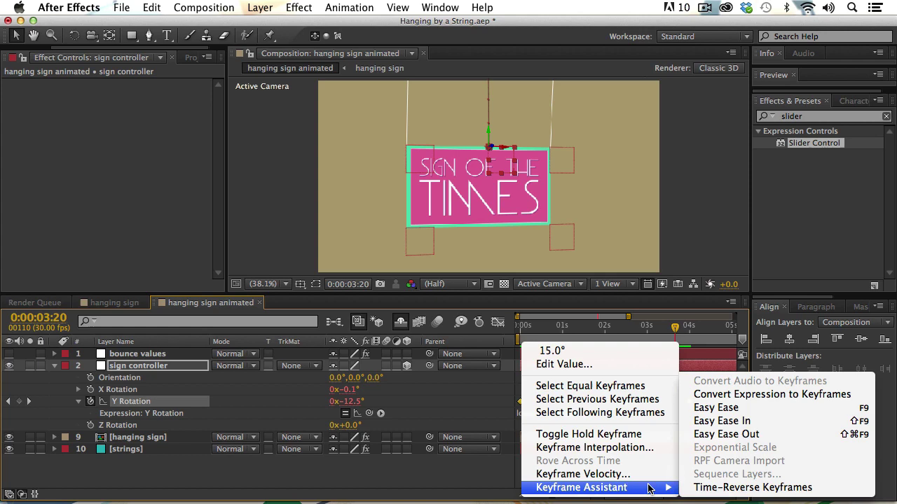
pyautogui.click(715, 408)
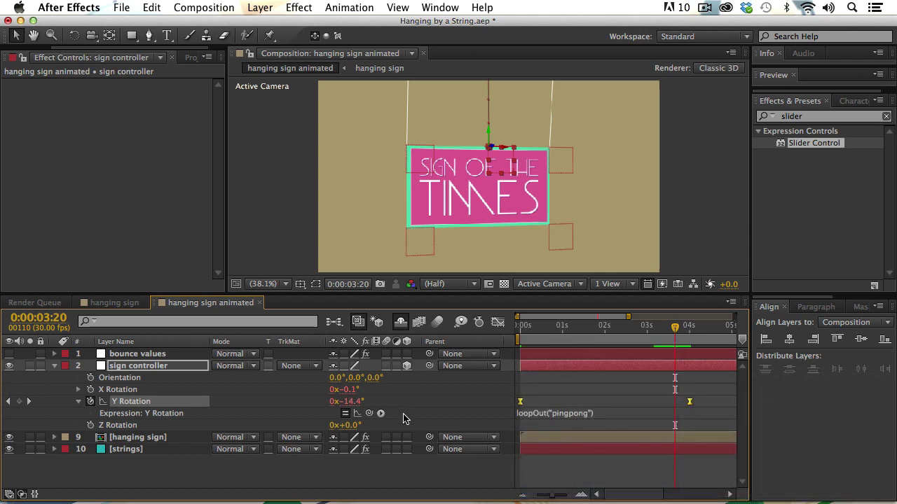
# - Lengthen the speed-graph ease handles of both Y Rotation keyframes toward the middle, and preview the smoother rotation
pyautogui.click(498, 323)
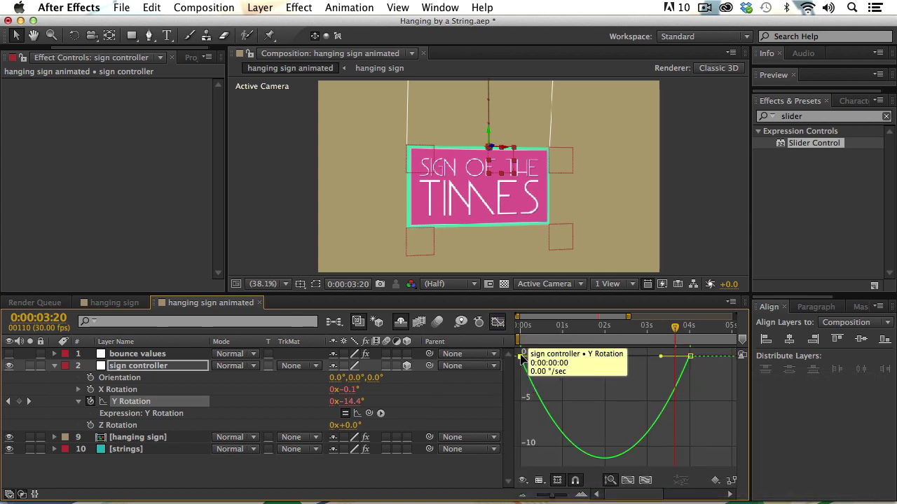
pyautogui.click(521, 357)
pyautogui.moveTo(553, 358); pyautogui.dragTo(565, 358)
pyautogui.moveTo(662, 359); pyautogui.dragTo(648, 358)
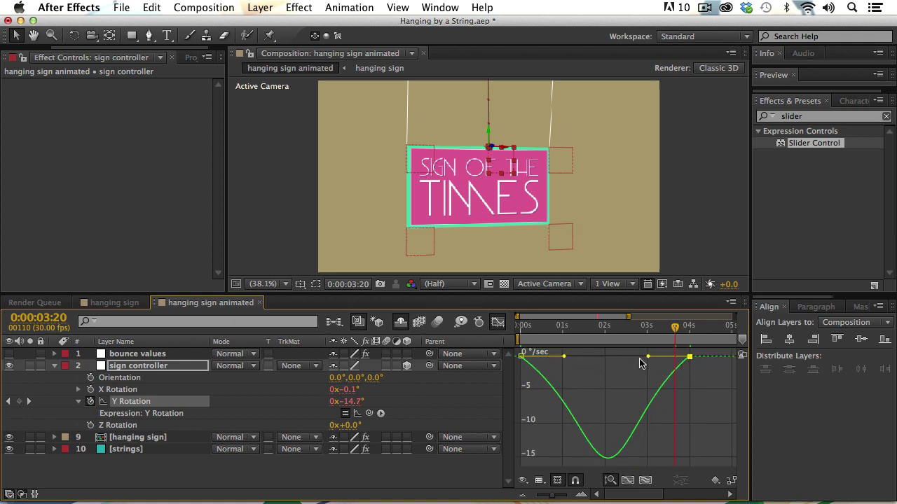
pyautogui.moveTo(563, 332); pyautogui.dragTo(684, 339)
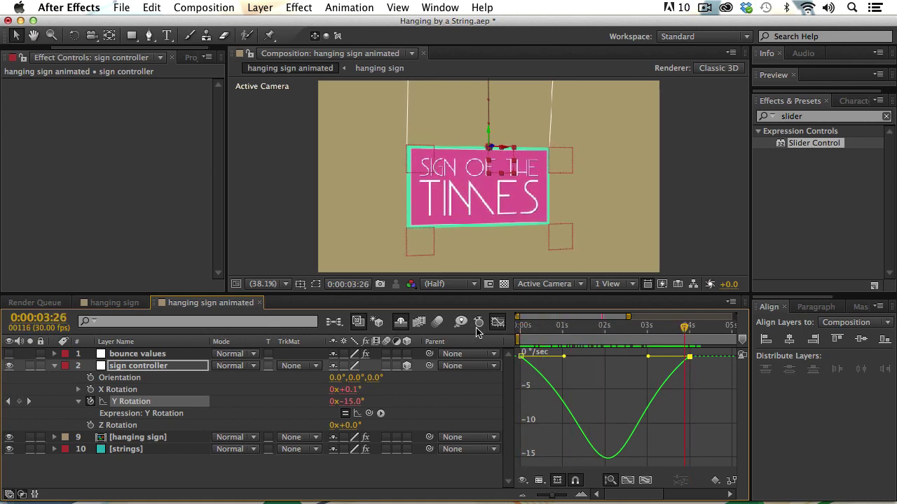
pyautogui.click(497, 323)
pyautogui.press('KP_0')
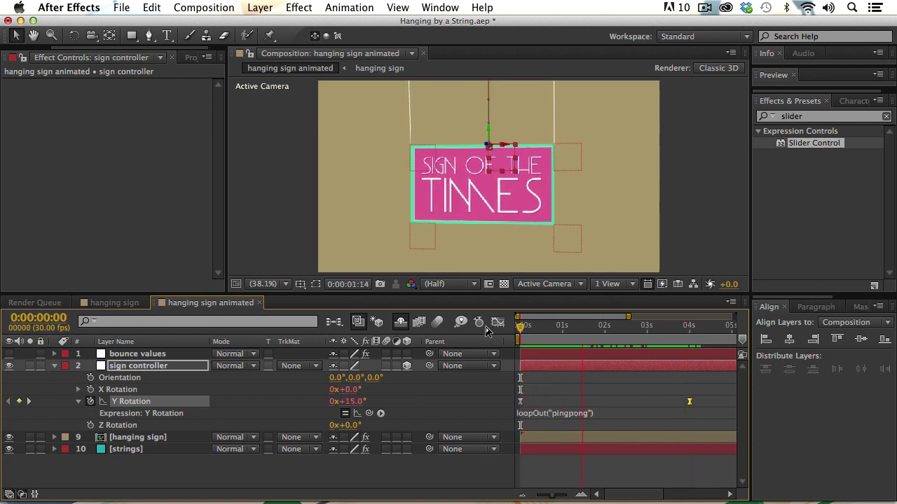
# - Collapse the revealed layer properties and lock the bounce values, sign controller, hanging sign and strings layers
pyautogui.press('u')
pyautogui.press('super+shift+a')
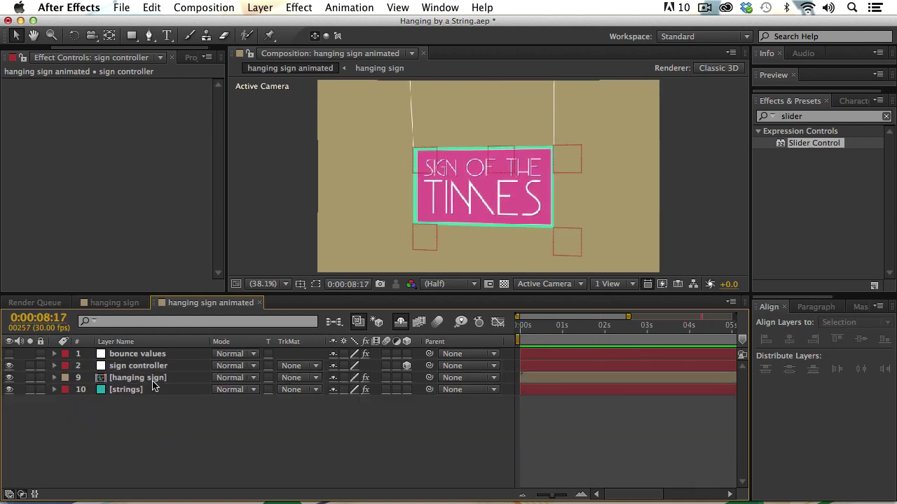
pyautogui.moveTo(40, 354); pyautogui.dragTo(40, 390)
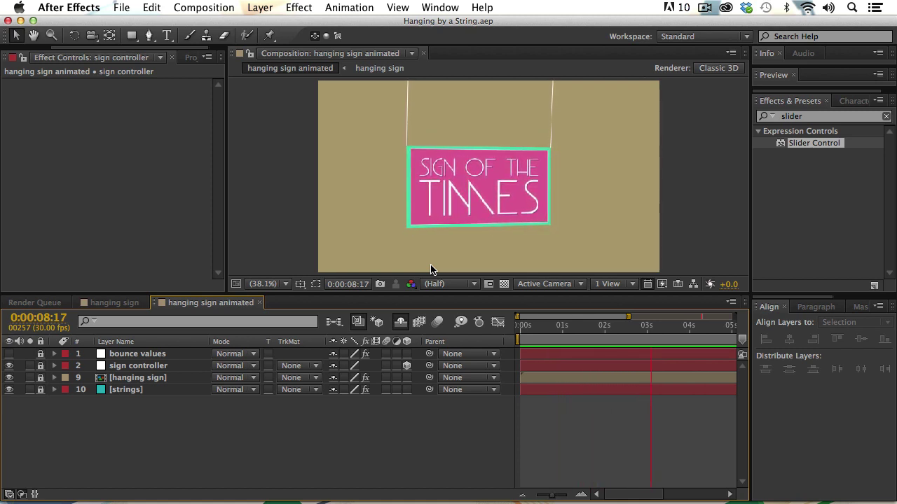
pyautogui.press('space')
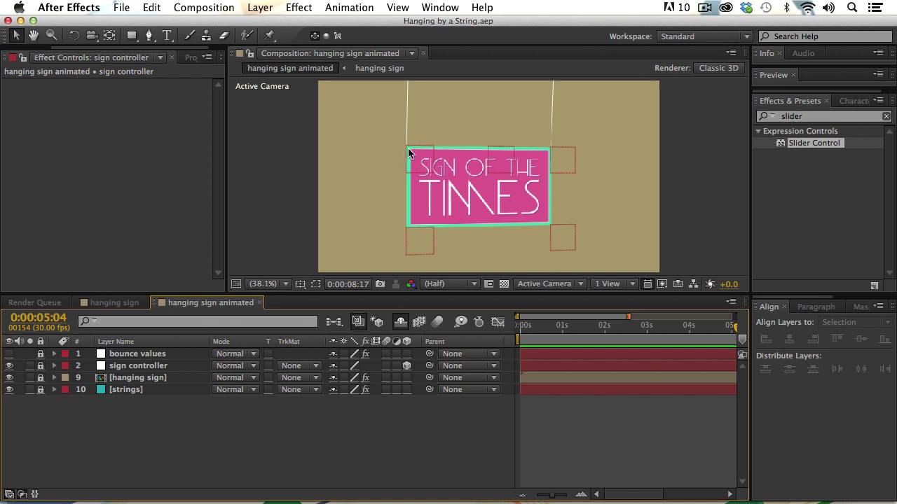
# - Examine at 100% how the strings meet the sign's upper corners at different times in the rotation
pyautogui.press('/')
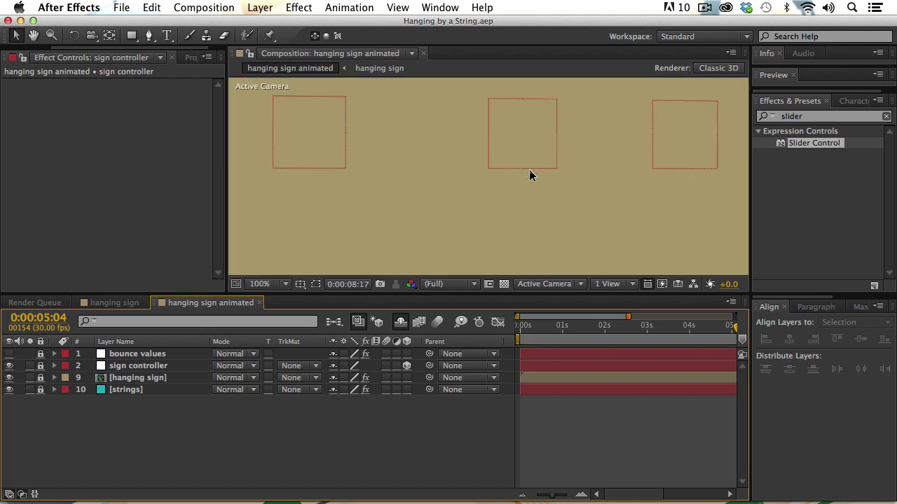
pyautogui.moveTo(634, 108); pyautogui.dragTo(606, 197)
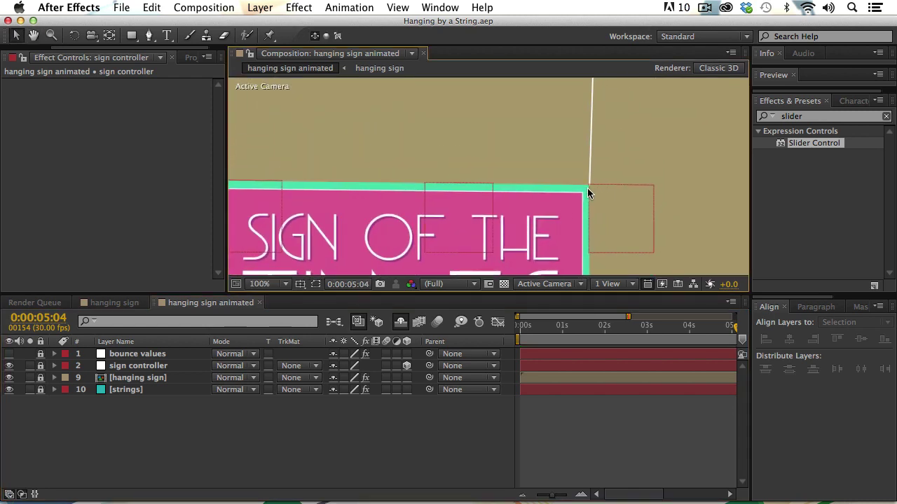
pyautogui.press('h')
pyautogui.moveTo(363, 202); pyautogui.dragTo(483, 173)
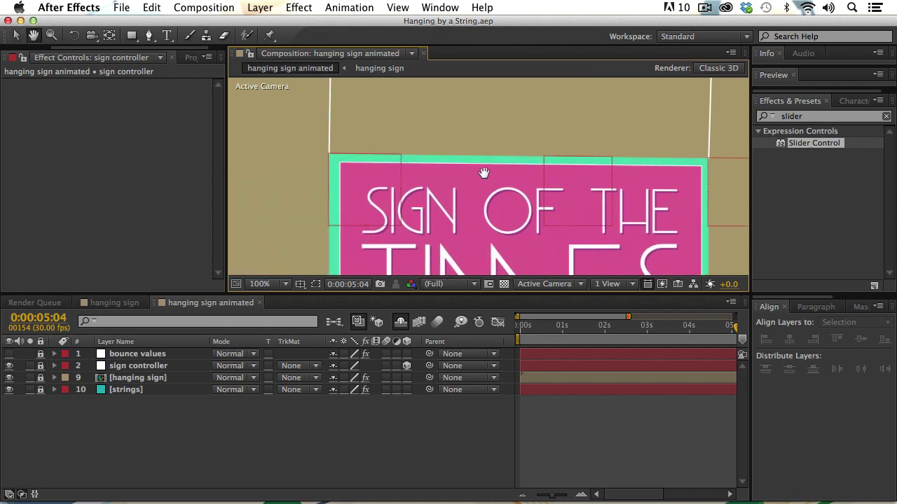
pyautogui.press('v')
pyautogui.moveTo(514, 211); pyautogui.dragTo(482, 214)
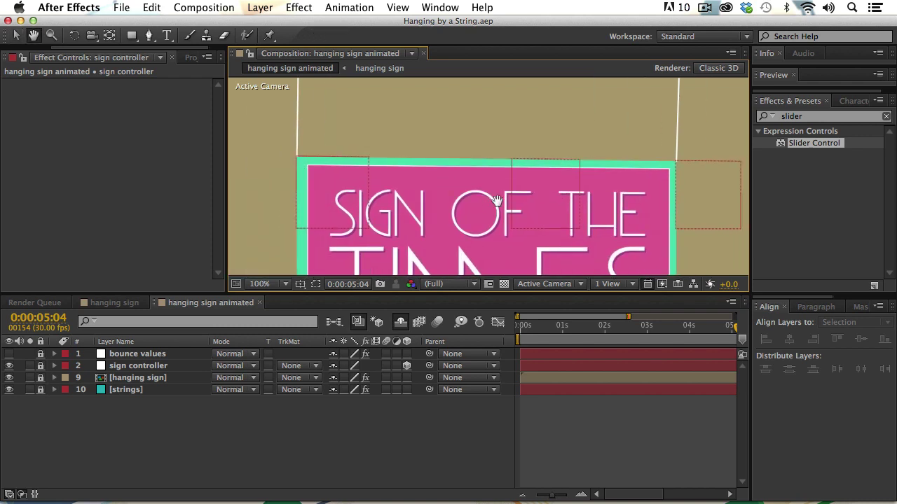
pyautogui.moveTo(610, 333)
pyautogui.mouseDown()
pyautogui.moveTo(690, 334)
pyautogui.moveTo(597, 333)
pyautogui.mouseUp()
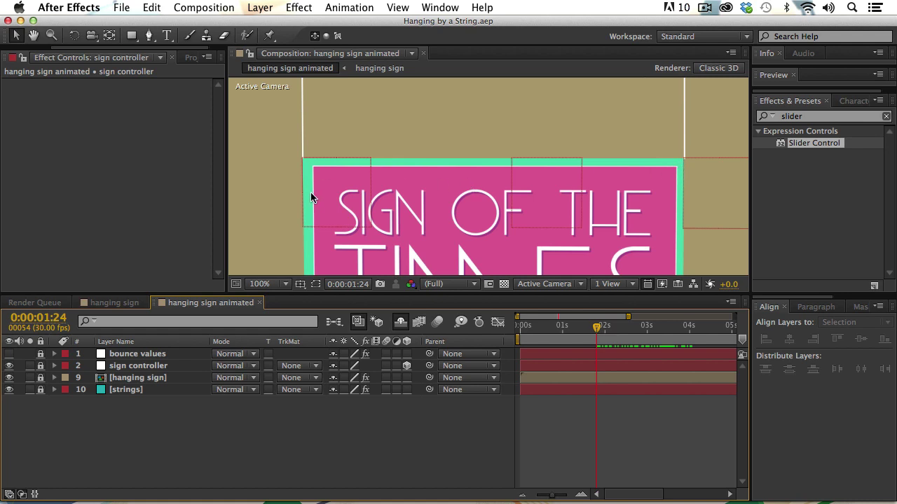
pyautogui.press('h')
pyautogui.moveTo(312, 198); pyautogui.dragTo(389, 190)
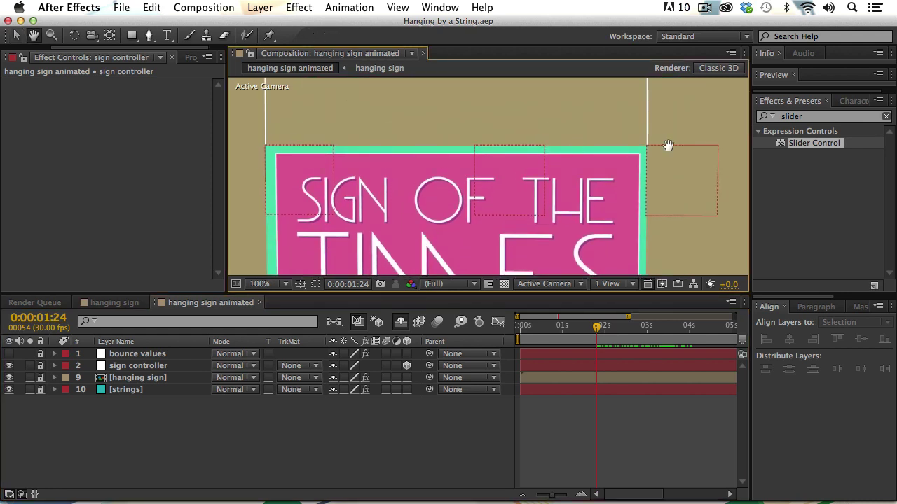
pyautogui.press('v')
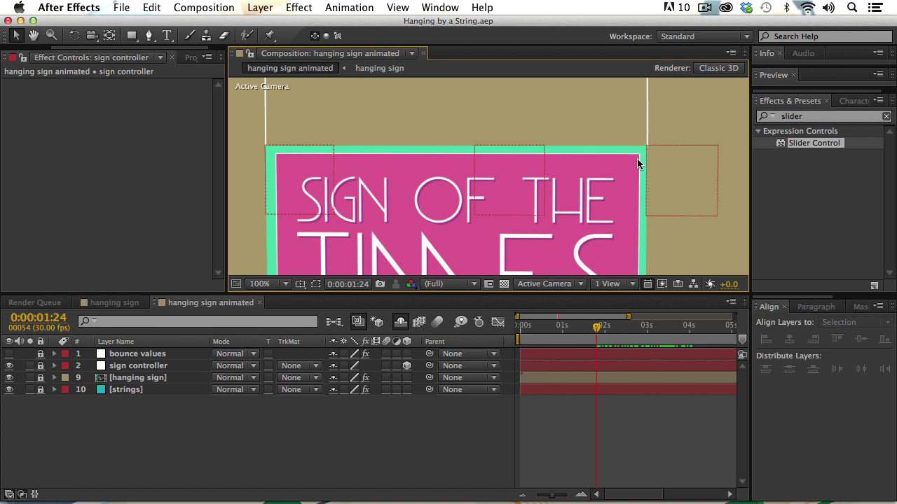
pyautogui.moveTo(637, 160); pyautogui.dragTo(610, 164)
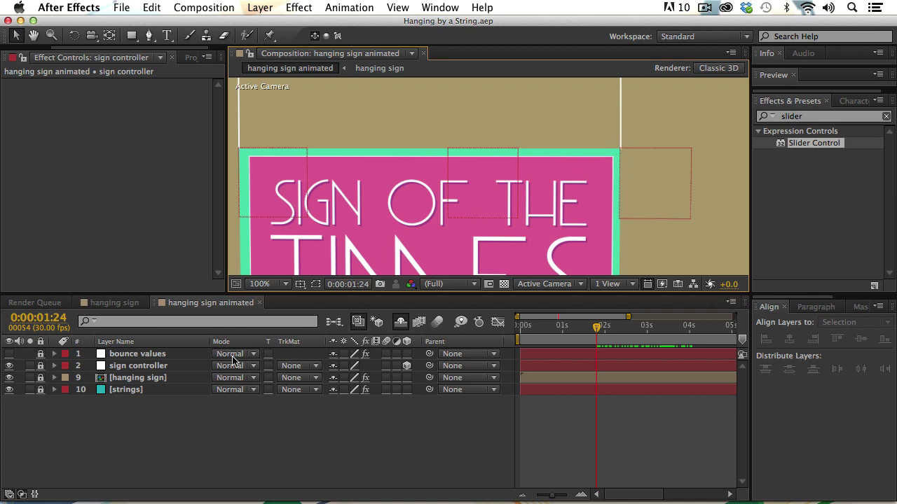
# - Unlock the hanging sign layer and add a Stroke layer style to it
pyautogui.click(39, 378)
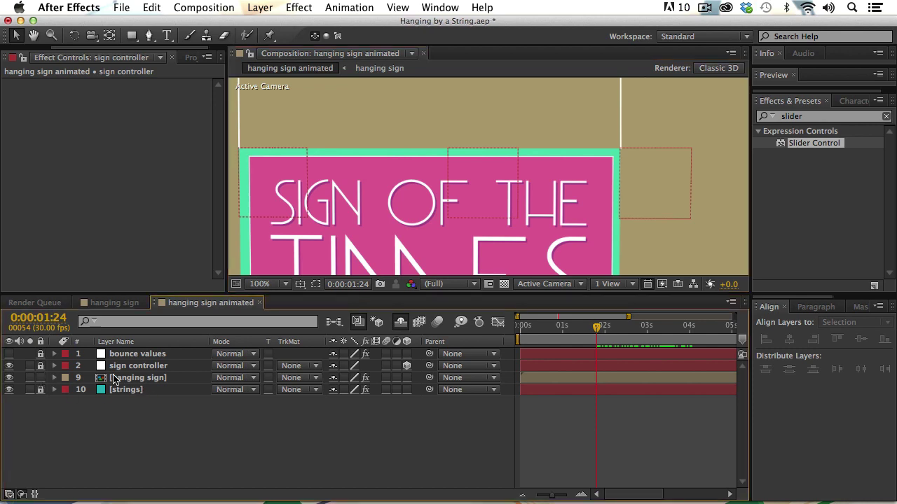
pyautogui.click(134, 379)
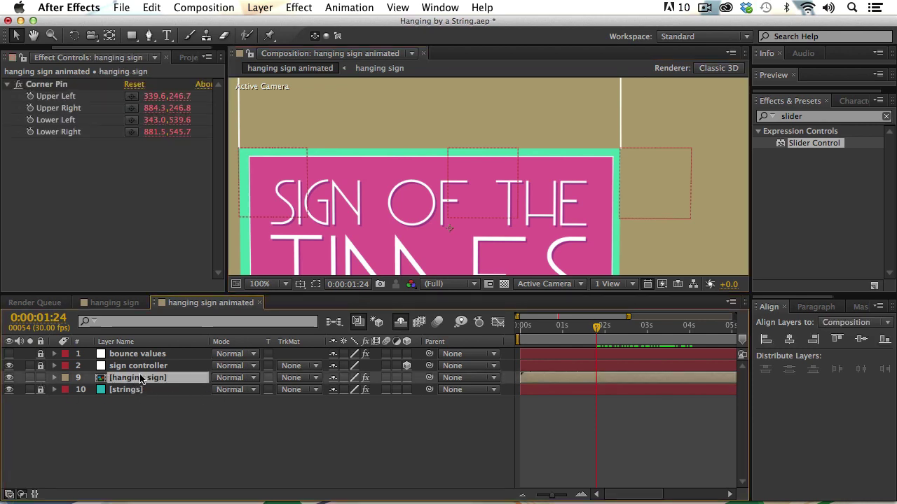
pyautogui.click(260, 8)
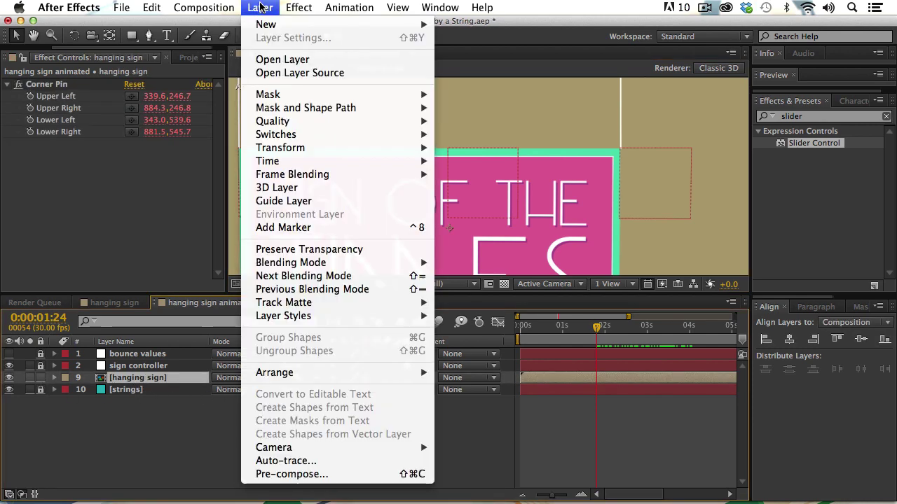
pyautogui.moveTo(292, 318)
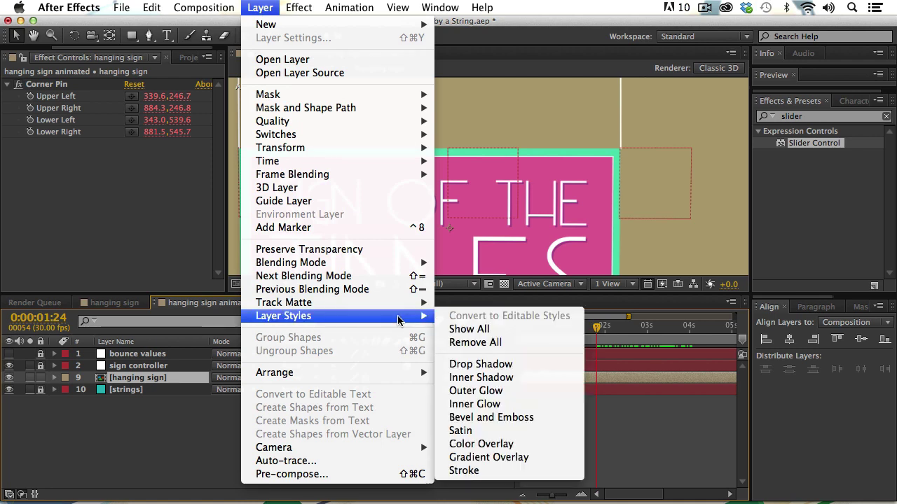
pyautogui.click(464, 471)
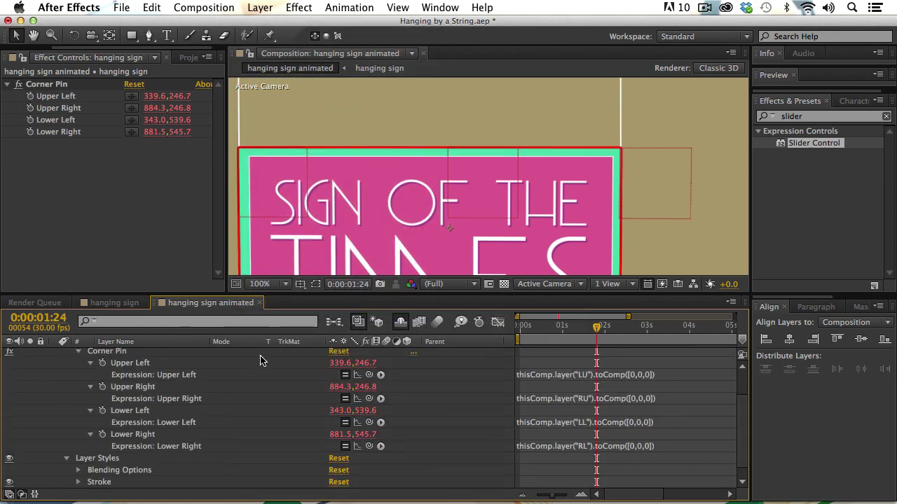
# - Match the stroke's color to the sign's green border and increase the stroke size
pyautogui.click(78, 482)
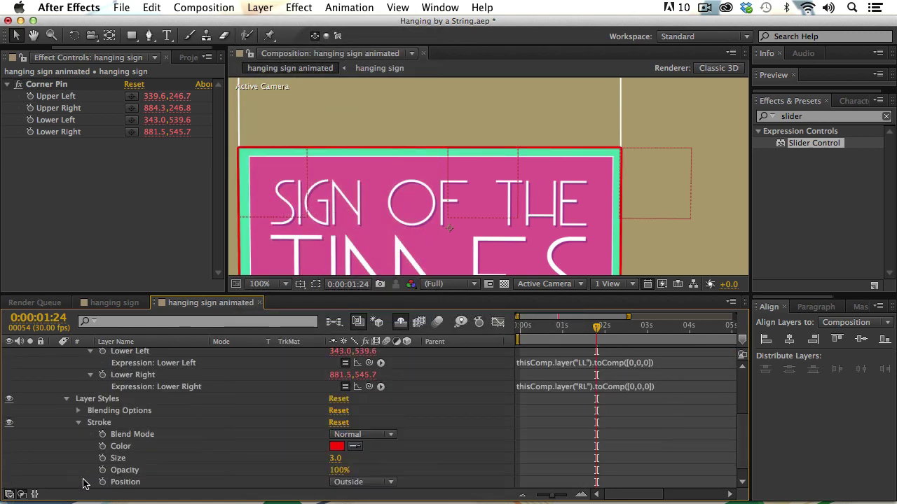
pyautogui.click(355, 448)
pyautogui.click(247, 156)
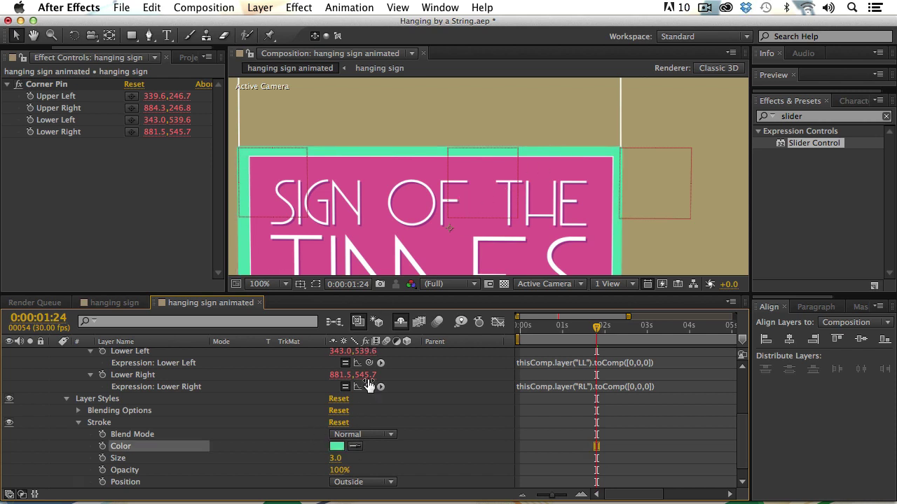
pyautogui.click(339, 461)
pyautogui.click(335, 460)
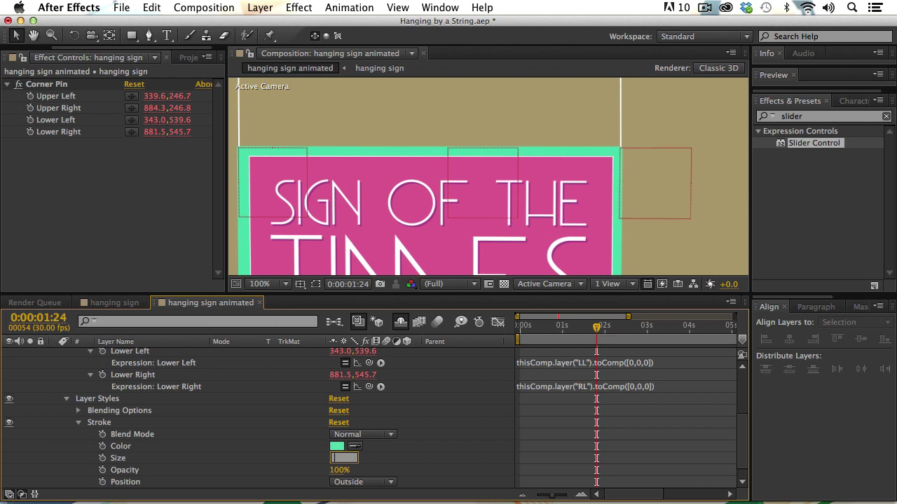
pyautogui.press('Return')
pyautogui.press('u')
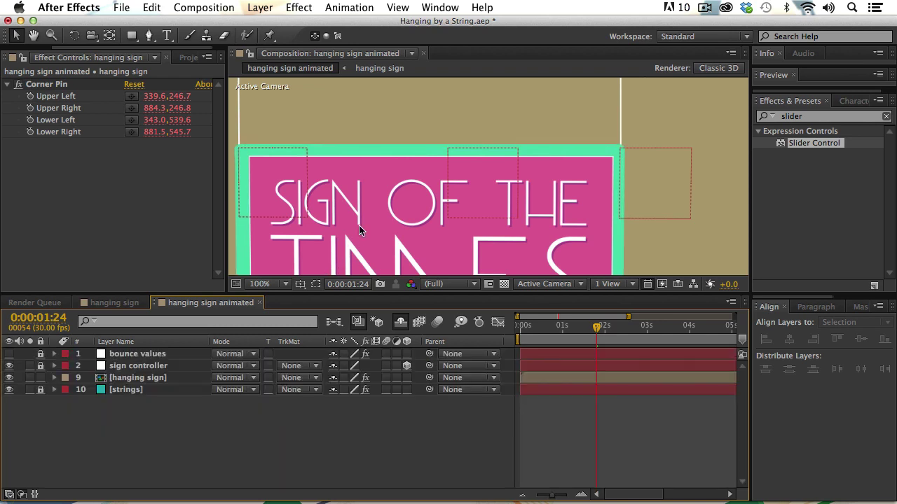
# - Preview the stroked sign, and play the sign main comp example to study its string motion
pyautogui.scroll(-2, 393, 242)
pyautogui.press('KP_0')
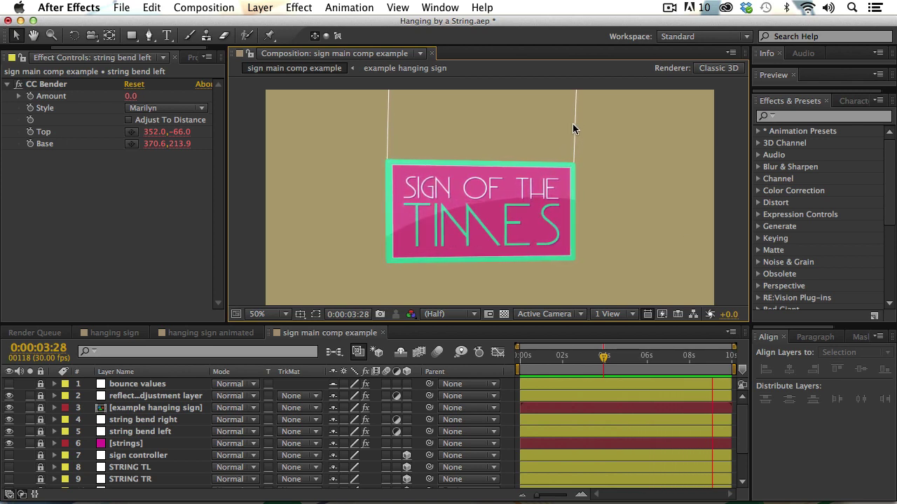
pyautogui.press('space')
pyautogui.press('space')
pyautogui.click(413, 128)
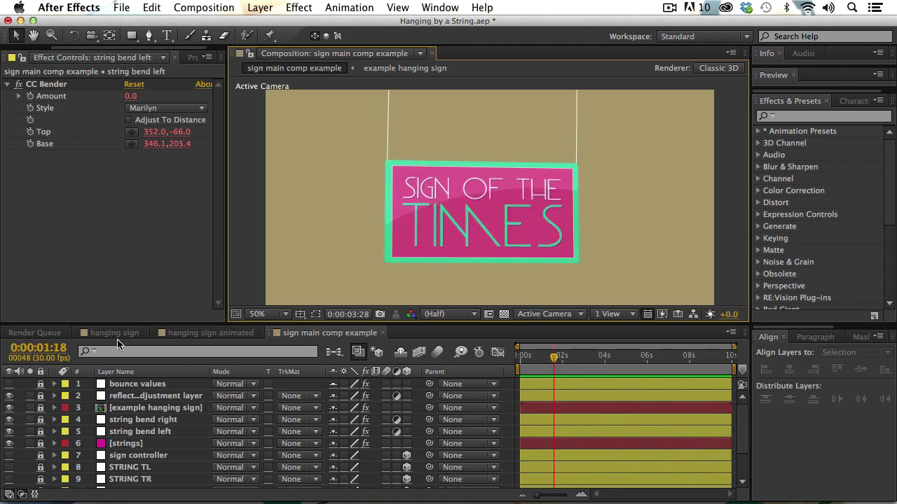
# - Return to the hanging sign animated composition and search the effects for "cc ben"
pyautogui.click(196, 335)
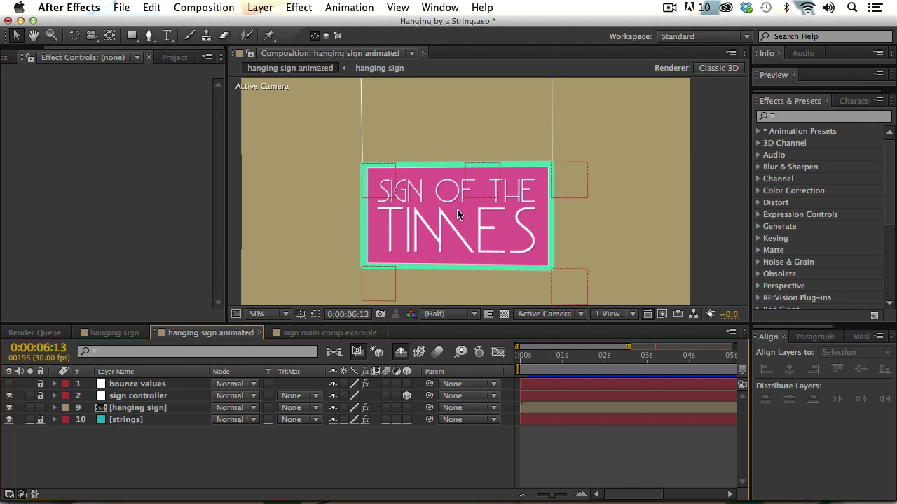
pyautogui.click(797, 117)
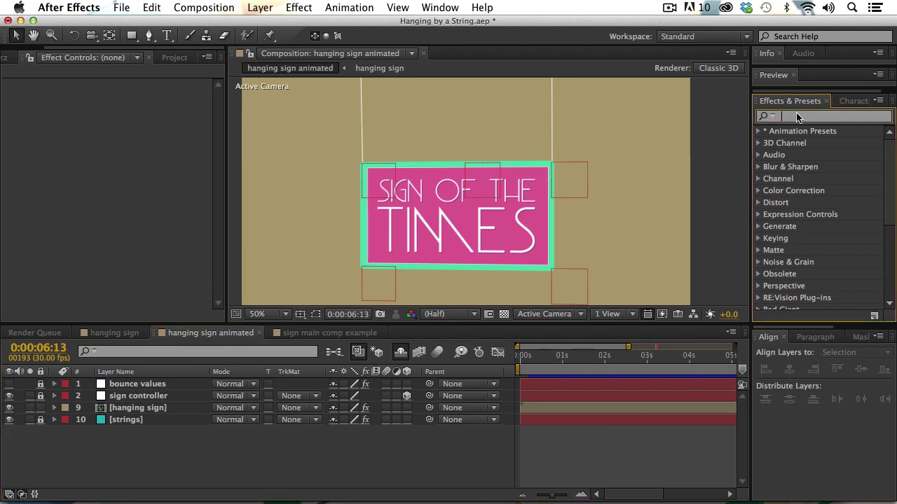
pyautogui.write('cc b')
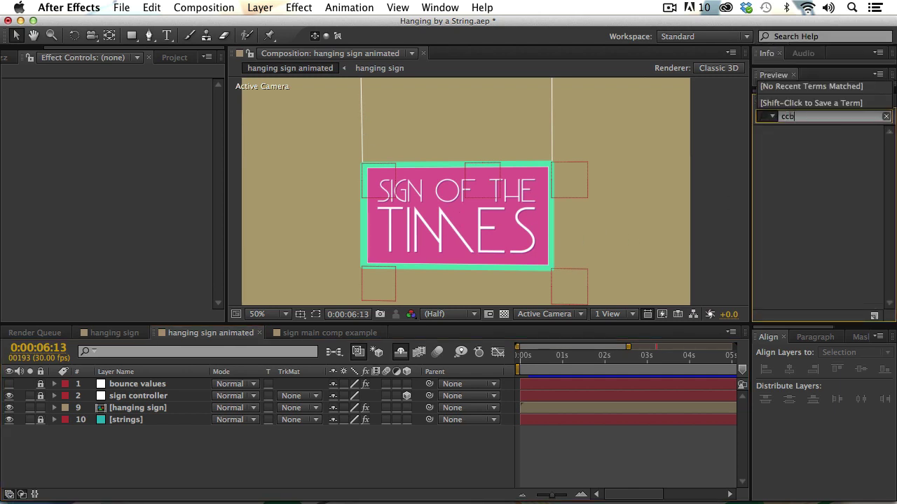
pyautogui.write('en')
pyautogui.click(791, 117)
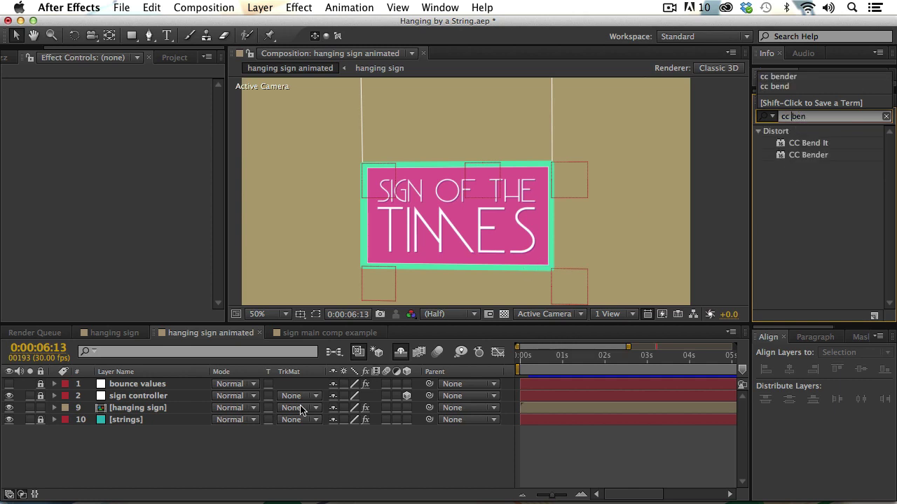
# - Add an adjustment layer to the hanging sign animated composition and name it "string bend left"
pyautogui.click(246, 459)
pyautogui.click(260, 7)
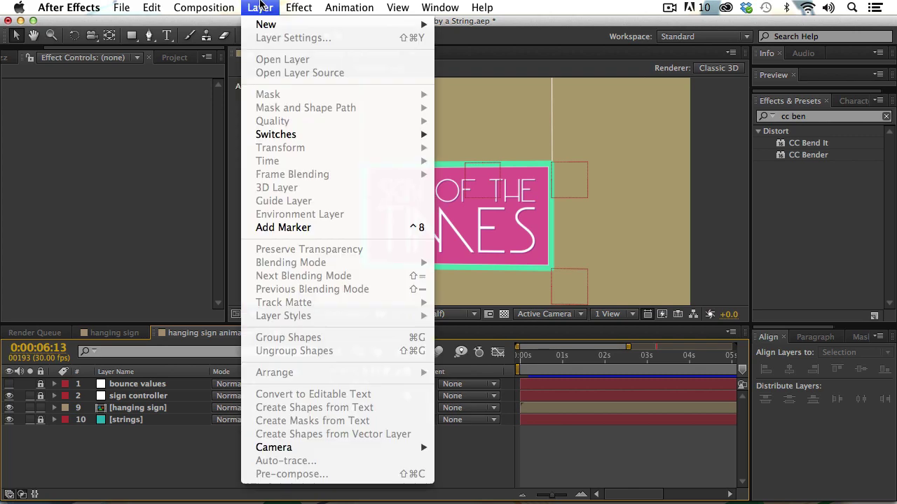
pyautogui.moveTo(267, 26)
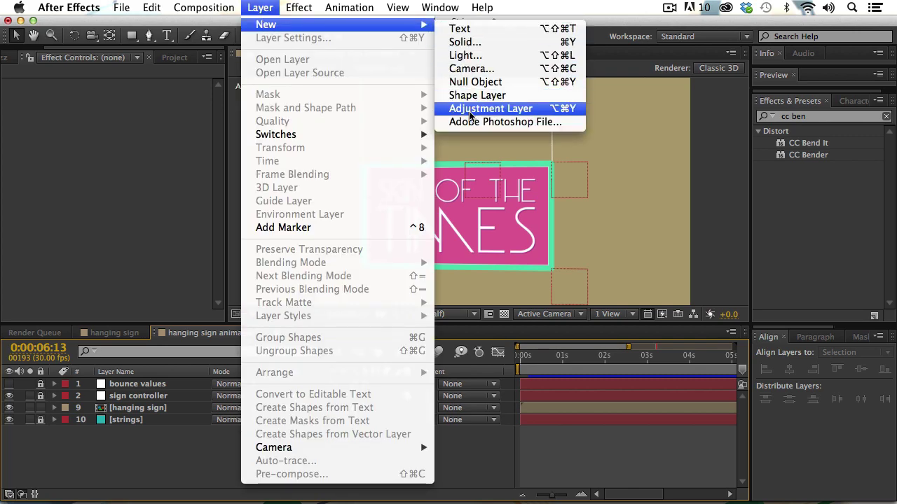
pyautogui.click(480, 112)
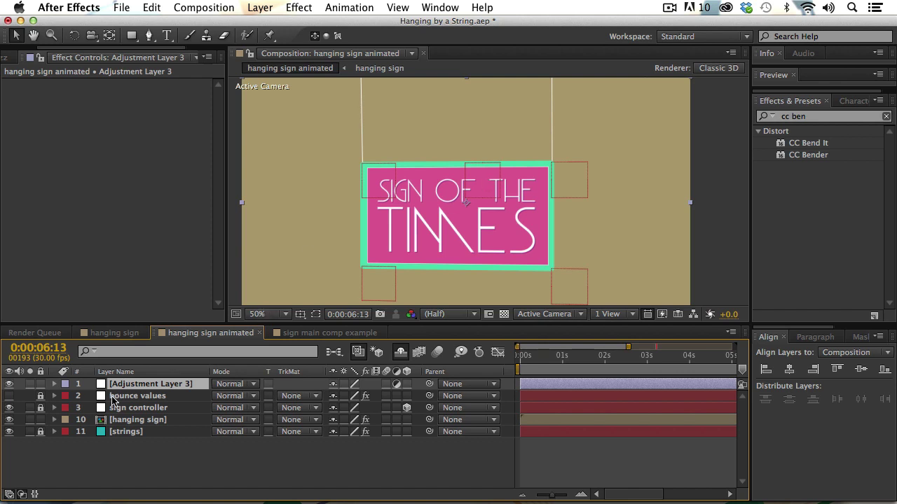
pyautogui.press('Return')
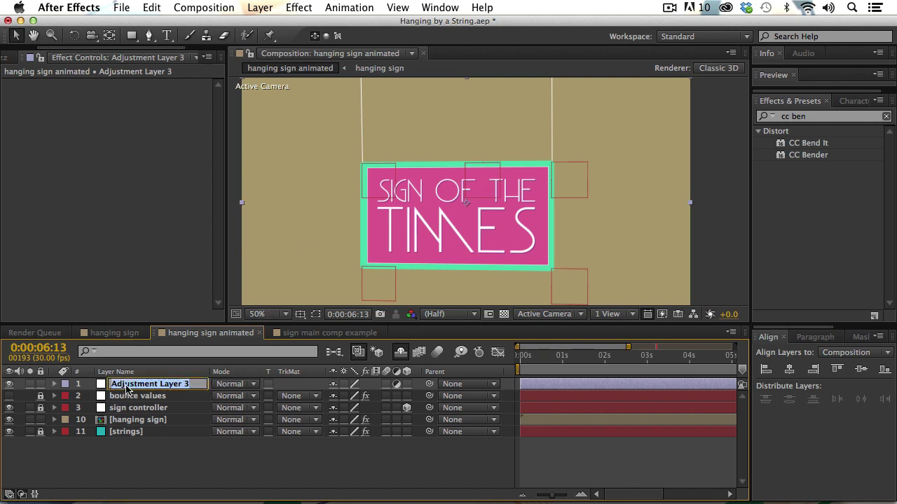
pyautogui.write('string bend left')
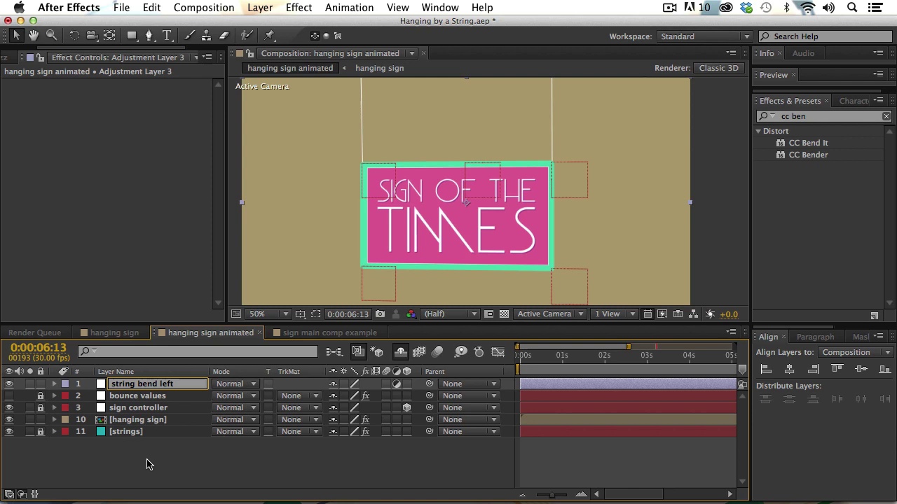
pyautogui.click(147, 465)
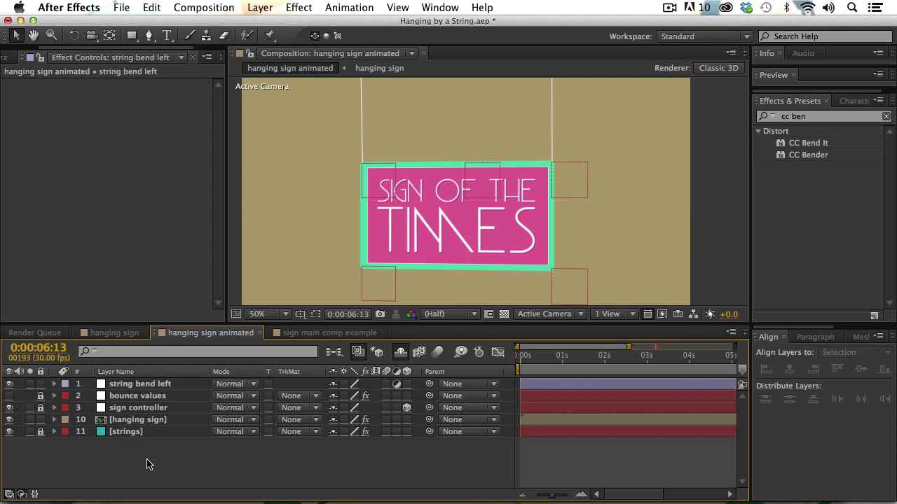
# - Apply CC Bender to the string bend left layer and test negative and positive bend amounts, ending at 17
pyautogui.click(147, 389)
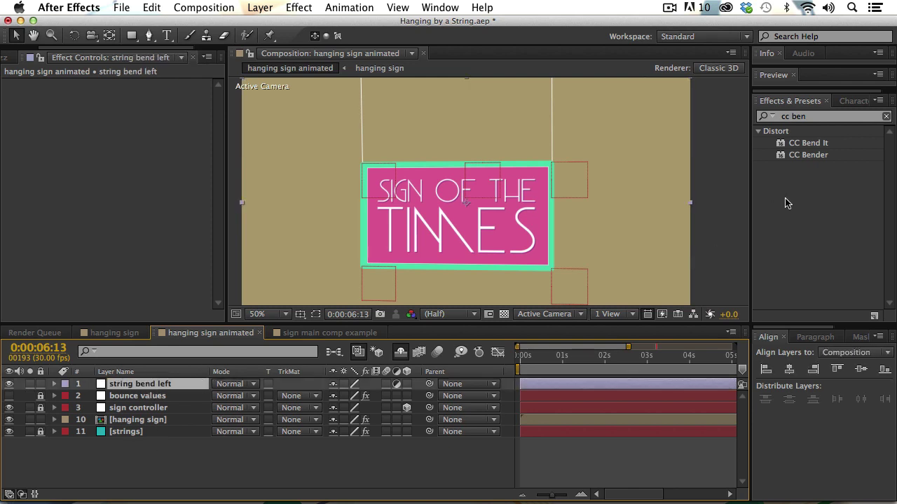
pyautogui.doubleClick(785, 157)
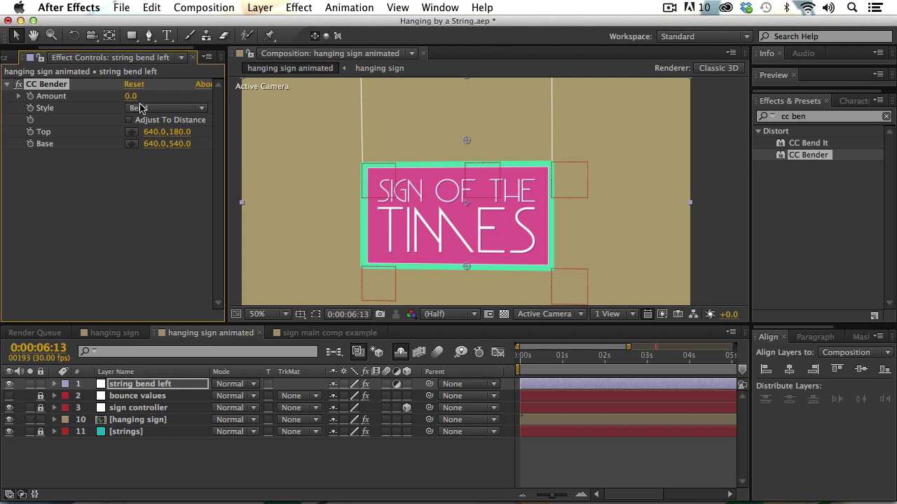
pyautogui.moveTo(131, 96)
pyautogui.mouseDown()
pyautogui.moveTo(145, 93)
pyautogui.moveTo(111, 95)
pyautogui.moveTo(149, 94)
pyautogui.moveTo(115, 95)
pyautogui.mouseUp()
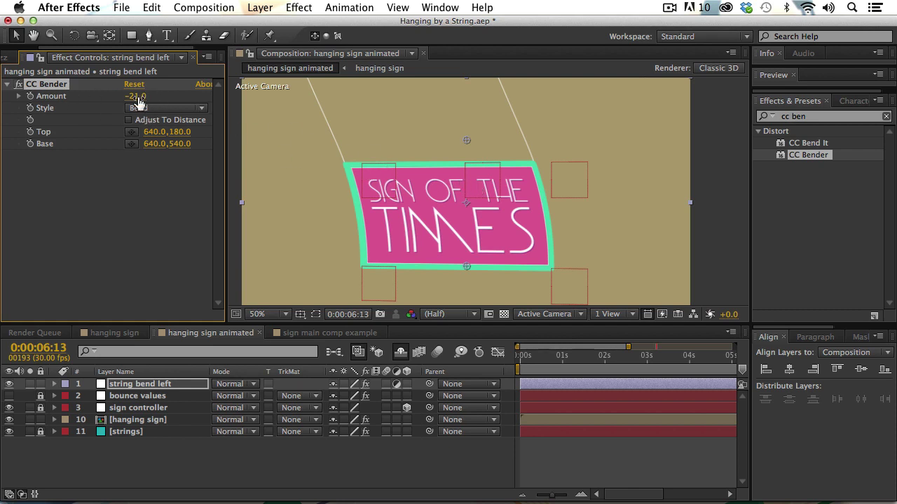
pyautogui.moveTo(135, 96); pyautogui.dragTo(167, 97)
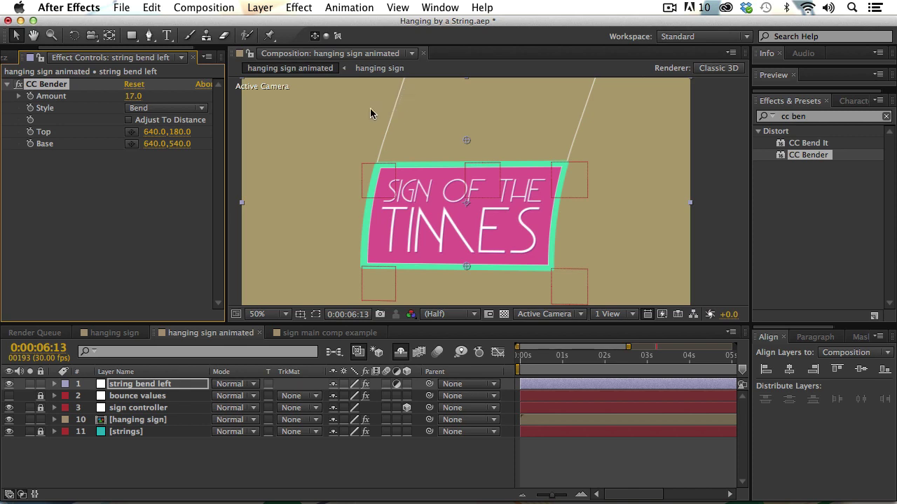
# - Set CC Bender's style to Marilyn and its amount to 4
pyautogui.click(158, 109)
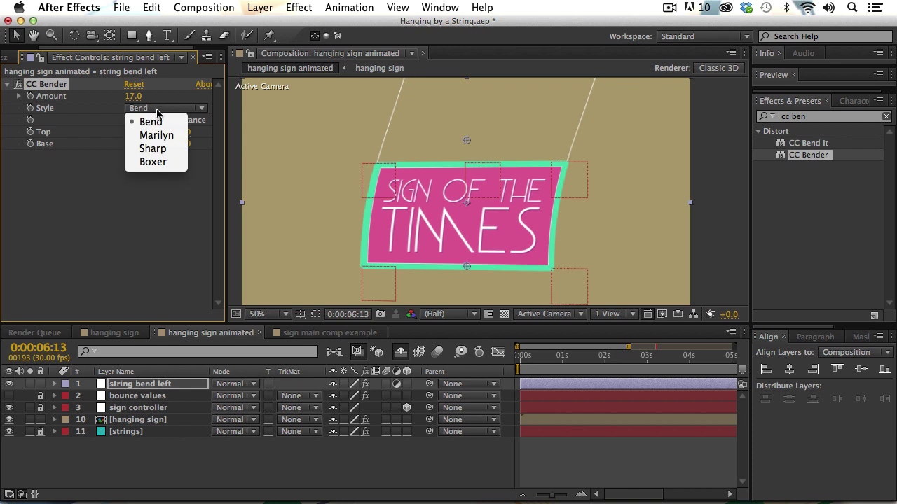
pyautogui.click(159, 135)
pyautogui.click(132, 96)
pyautogui.write('4')
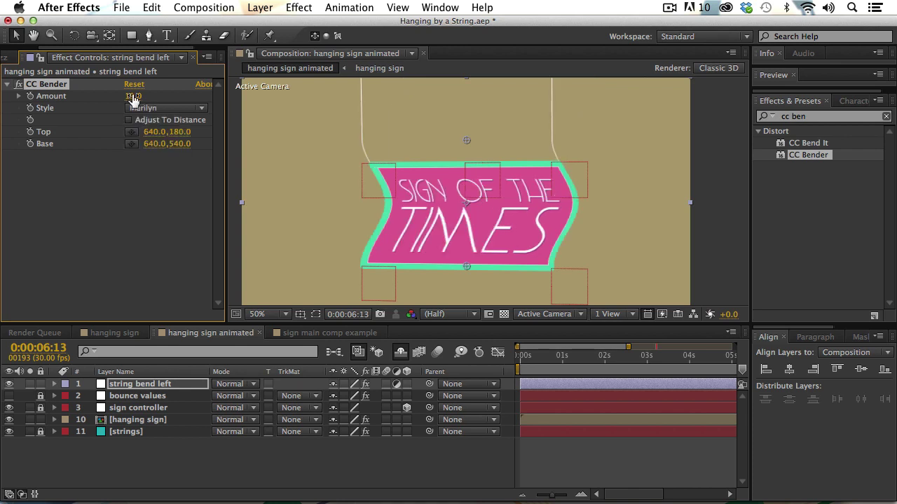
pyautogui.press('Return')
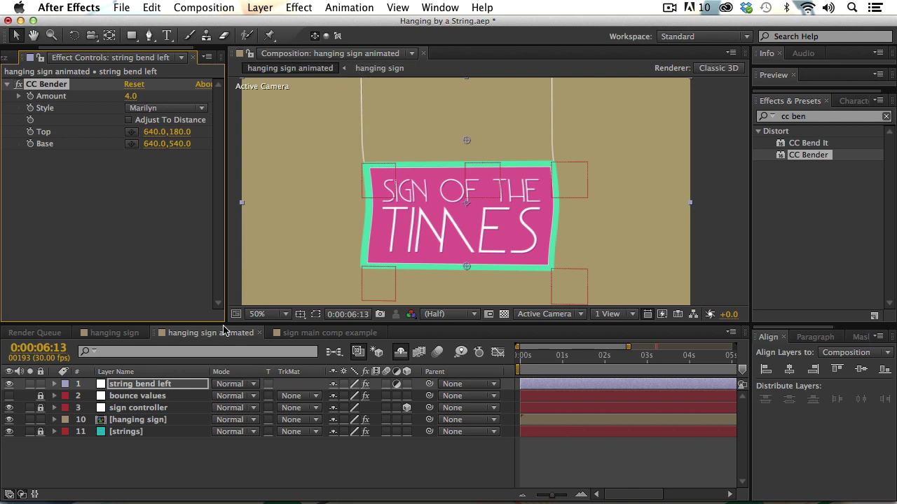
# - Reveal the shy layers and enable expressions on the Top and Base points of string bend left's CC Bender
pyautogui.click(401, 352)
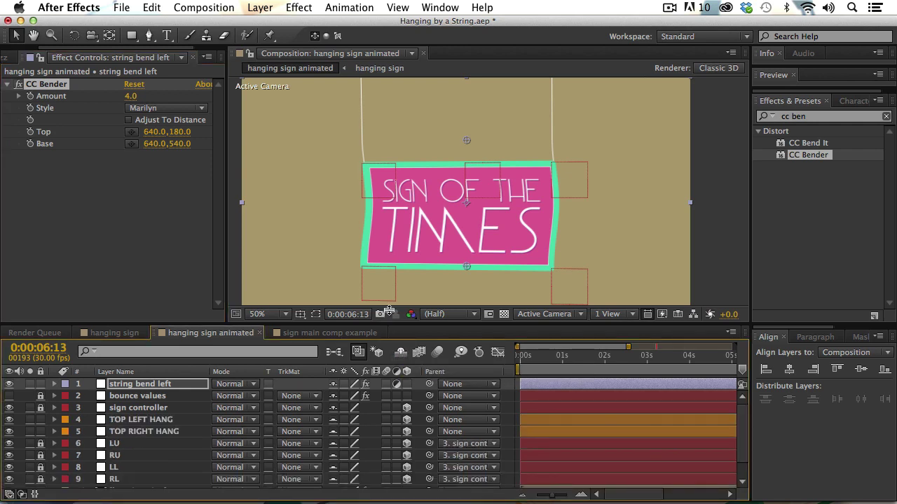
pyautogui.moveTo(387, 323); pyautogui.dragTo(388, 254)
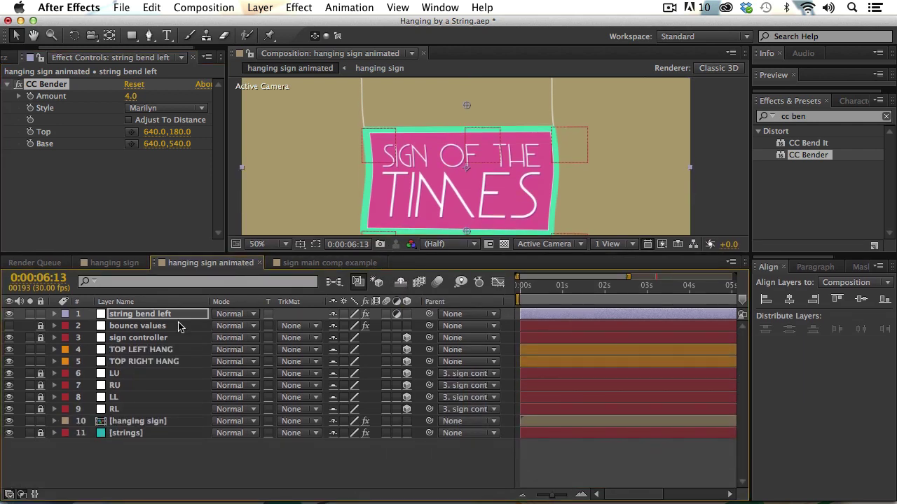
pyautogui.click(137, 315)
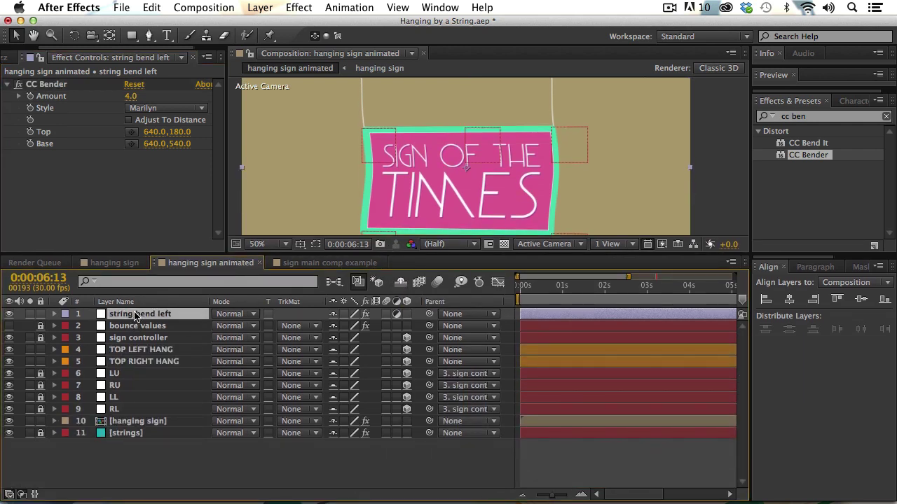
pyautogui.keyDown('alt'); pyautogui.click(30, 132); pyautogui.keyUp('alt')
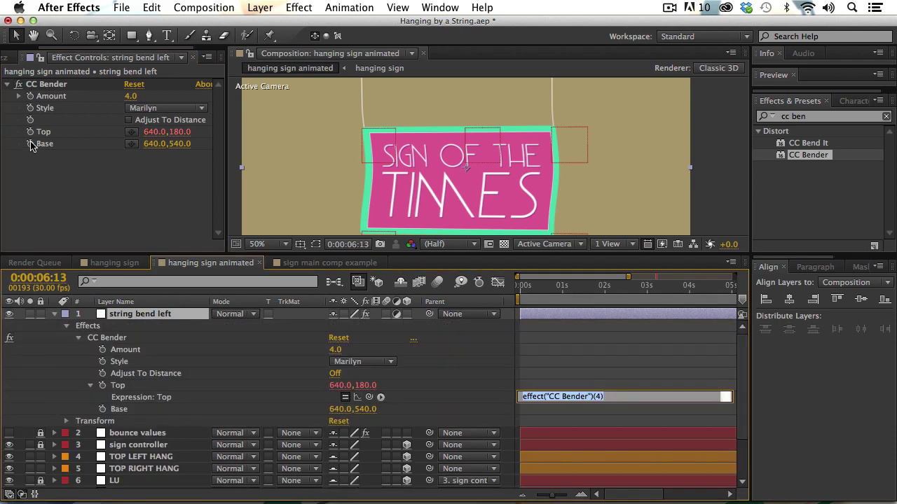
pyautogui.keyDown('alt'); pyautogui.click(30, 144); pyautogui.keyUp('alt')
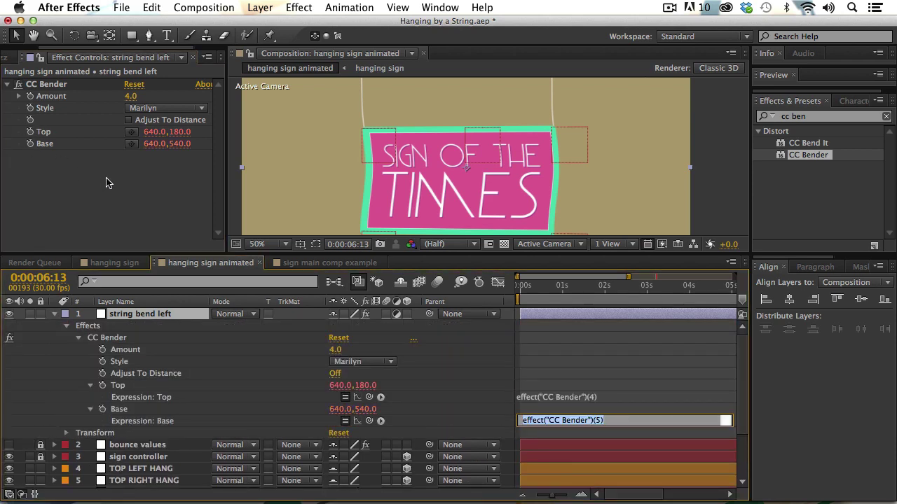
pyautogui.click(502, 386)
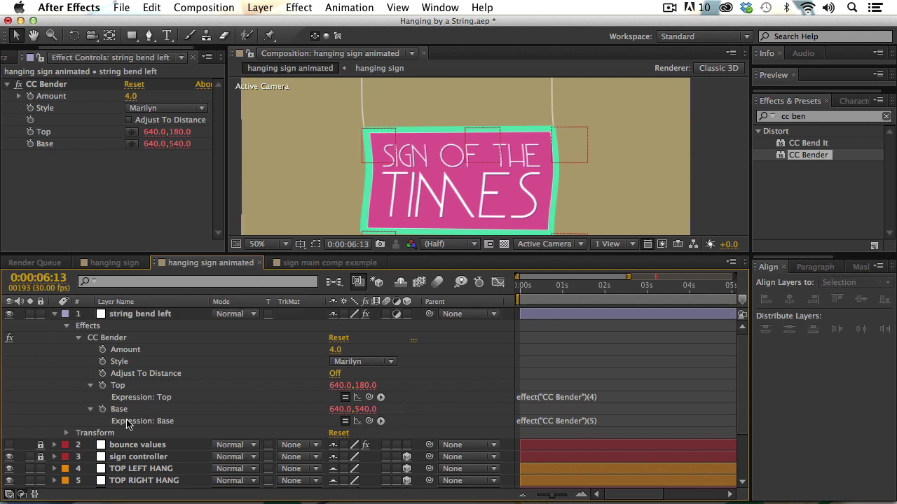
# - Copy the Corner Pin Upper Left expression from the hanging sign layer
pyautogui.scroll(-5, 156, 433)
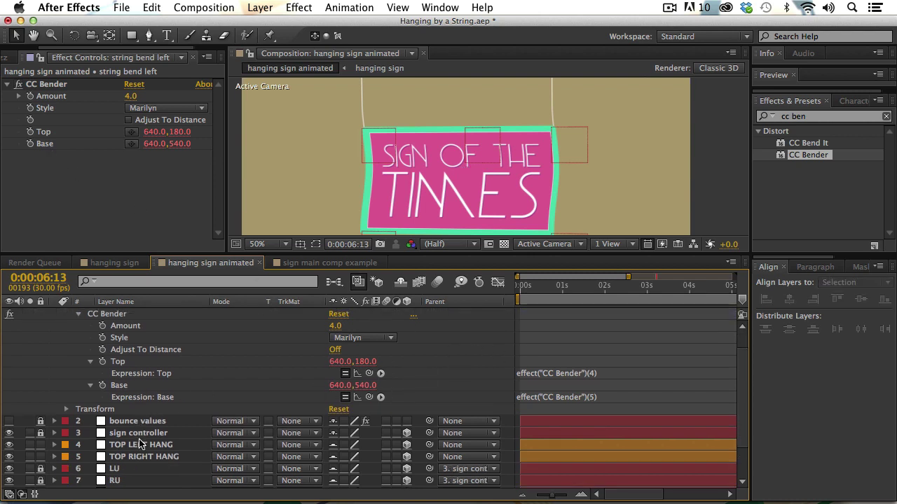
pyautogui.scroll(-1, 142, 407)
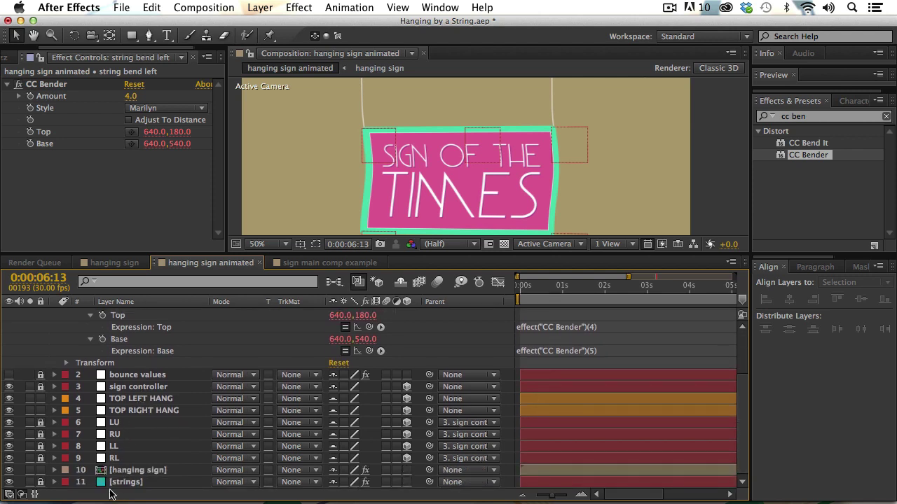
pyautogui.click(133, 471)
pyautogui.press('e')
pyautogui.press('e')
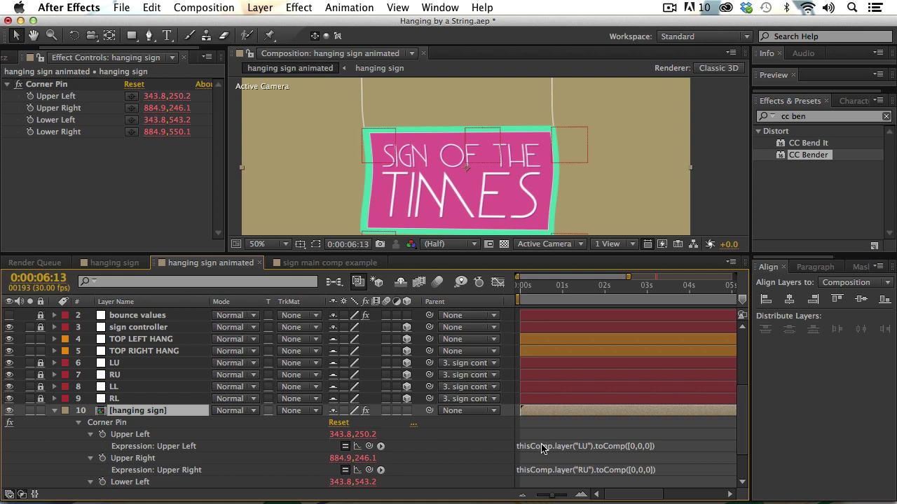
pyautogui.click(542, 449)
pyautogui.press('super+c')
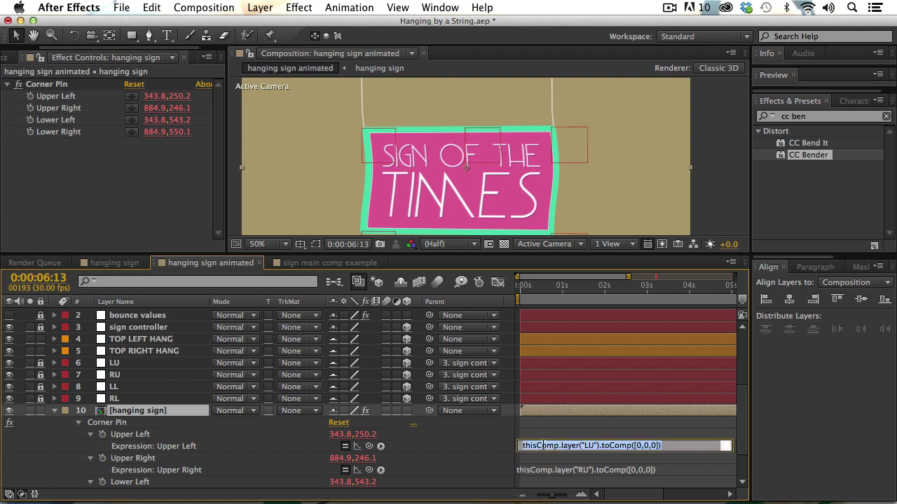
pyautogui.click(468, 454)
# - Replace CC Bender's Base expression on string bend left with the copied thisComp.layer("LU").toComp([0,0,0])
pyautogui.scroll(6, 490, 435)
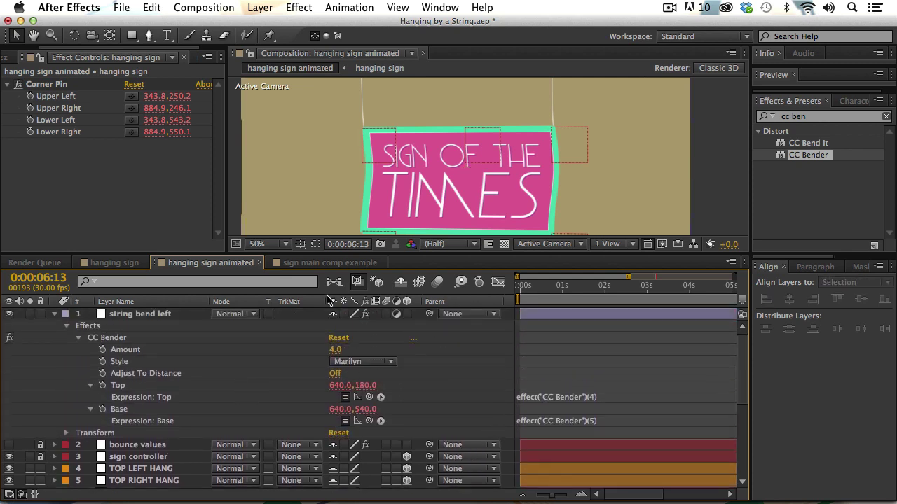
pyautogui.moveTo(350, 148); pyautogui.dragTo(385, 194)
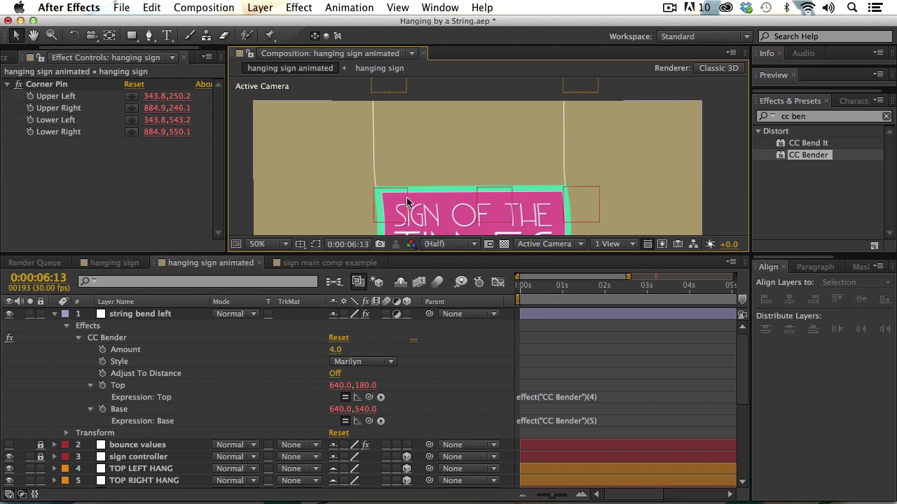
pyautogui.moveTo(384, 194); pyautogui.dragTo(406, 88)
pyautogui.press('space')
pyautogui.press('space')
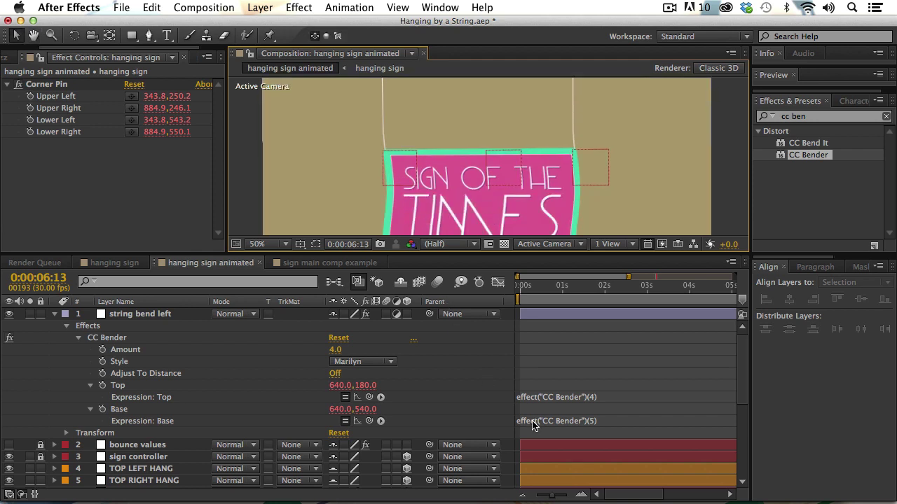
pyautogui.click(541, 422)
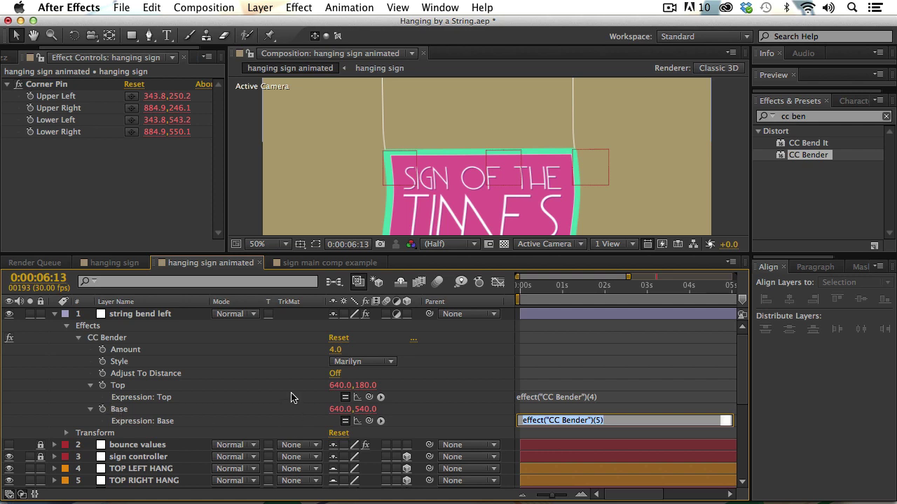
pyautogui.press('super+v')
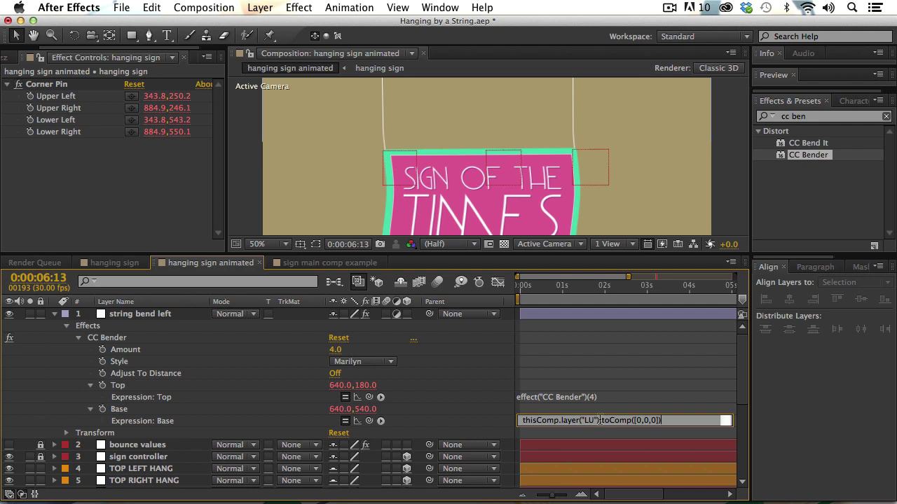
# - Replace CC Bender's Top expression with the same thisComp.layer("LU").toComp([0,0,0]) expression
pyautogui.click(575, 397)
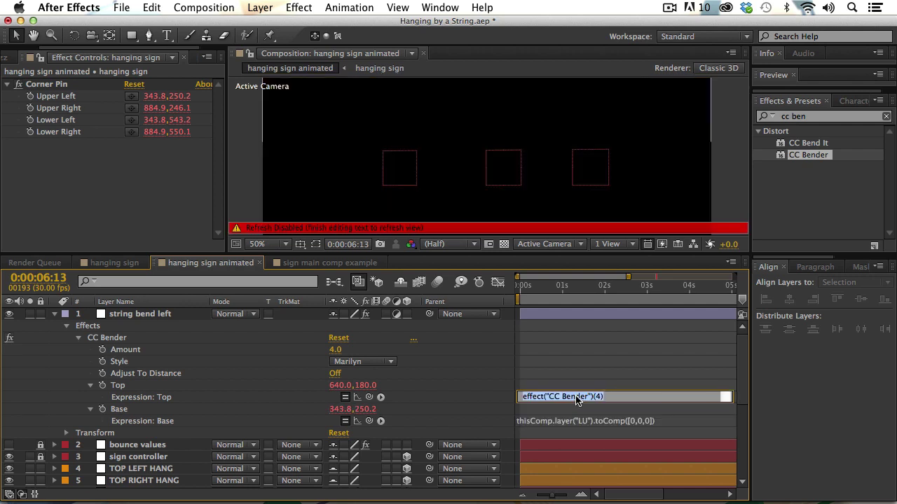
pyautogui.press('super+v')
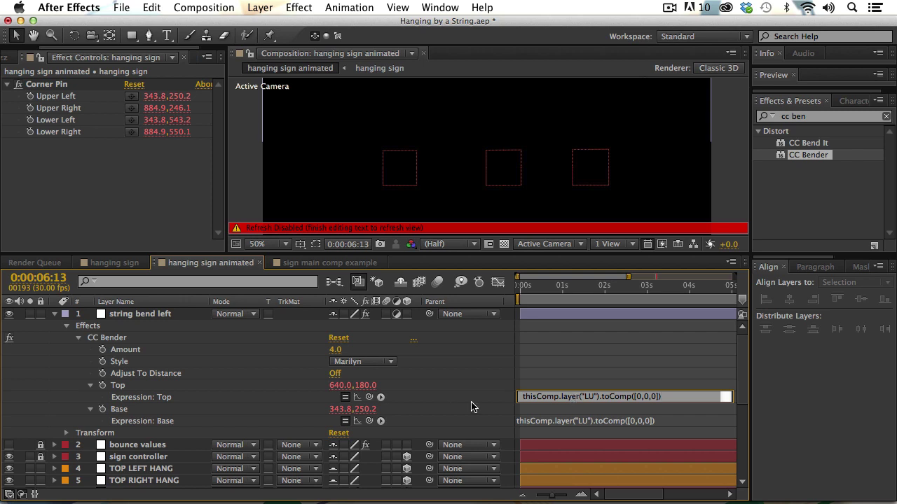
pyautogui.click(493, 397)
pyautogui.click(589, 398)
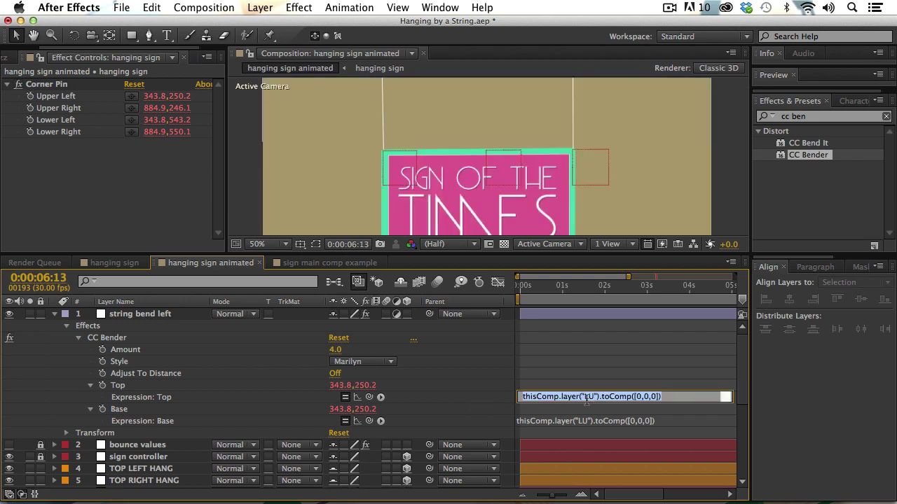
pyautogui.click(591, 396)
pyautogui.click(474, 395)
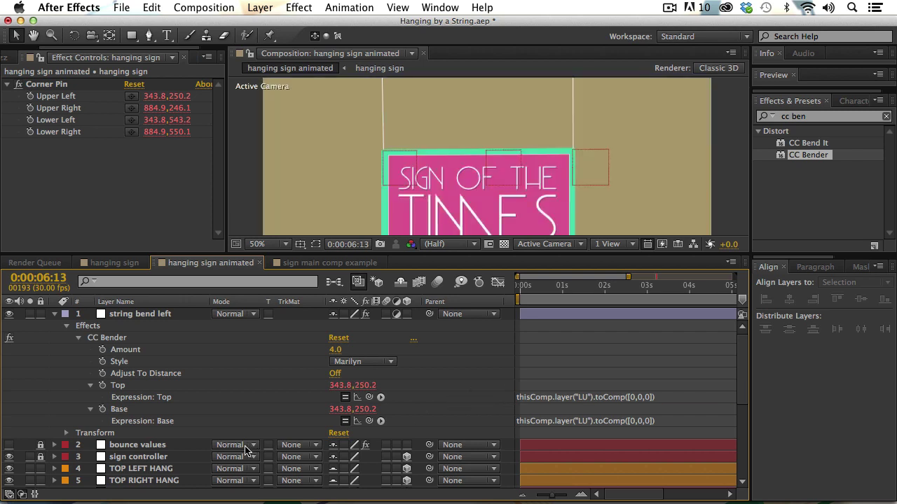
# - Copy the TOP LEFT HANG layer's name and substitute it for LU in CC Bender's Top expression
pyautogui.click(147, 471)
pyautogui.press('Return')
pyautogui.press('super+c')
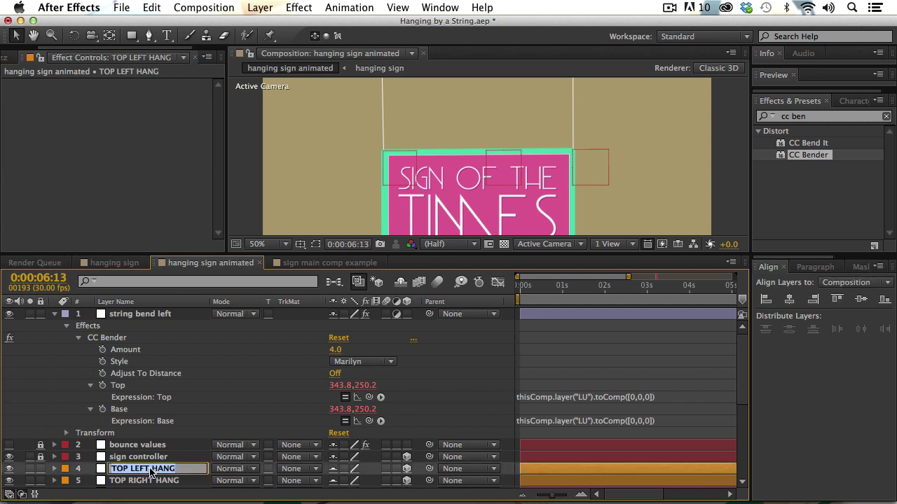
pyautogui.click(589, 397)
pyautogui.click(590, 397)
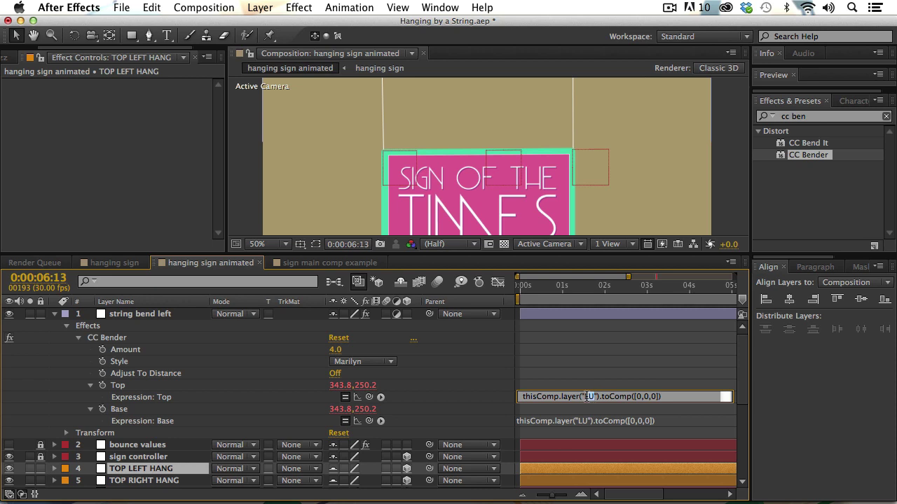
pyautogui.press('super+v')
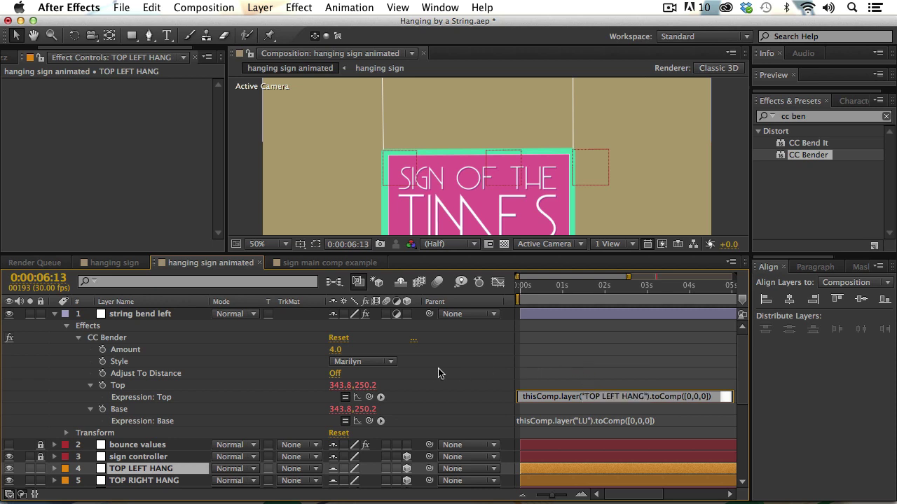
# - Commit the edited Top expression and set CC Bender's Amount on string bend left to 11.0
pyautogui.click(439, 373)
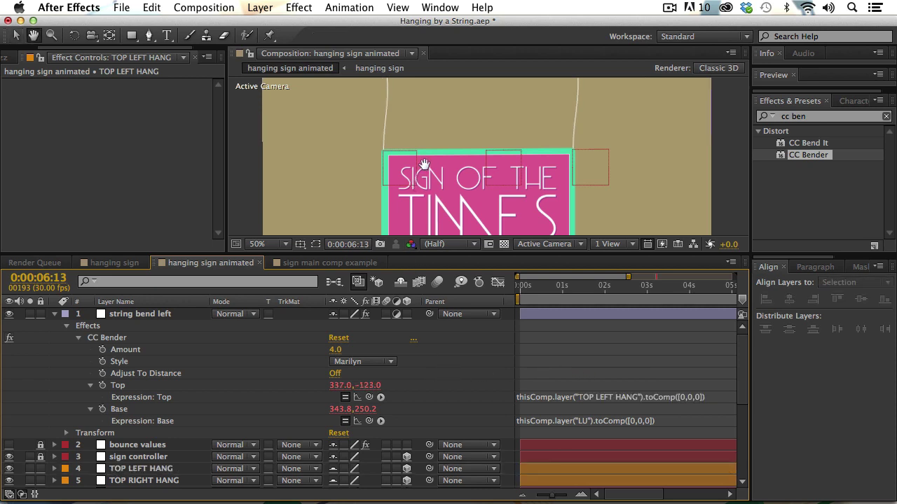
pyautogui.moveTo(423, 165); pyautogui.dragTo(443, 206)
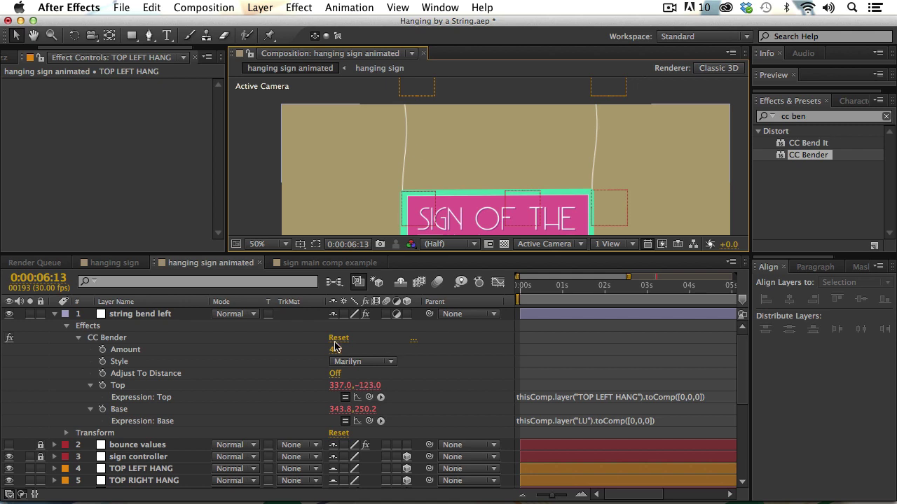
pyautogui.moveTo(336, 349)
pyautogui.mouseDown()
pyautogui.moveTo(348, 349)
pyautogui.moveTo(330, 349)
pyautogui.moveTo(340, 349)
pyautogui.mouseUp()
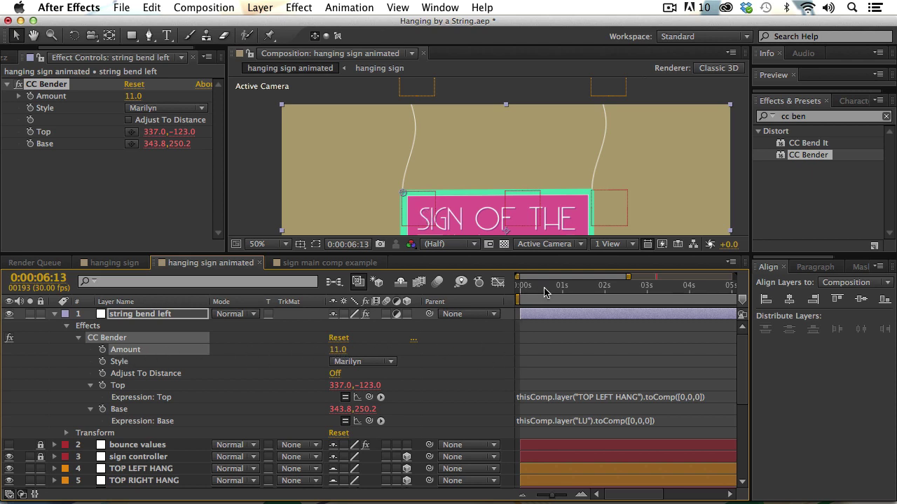
# - Enlarge the composition view and preview the sign's drop from the first frame to check the string bending
pyautogui.moveTo(545, 293); pyautogui.dragTo(515, 293)
pyautogui.press('space')
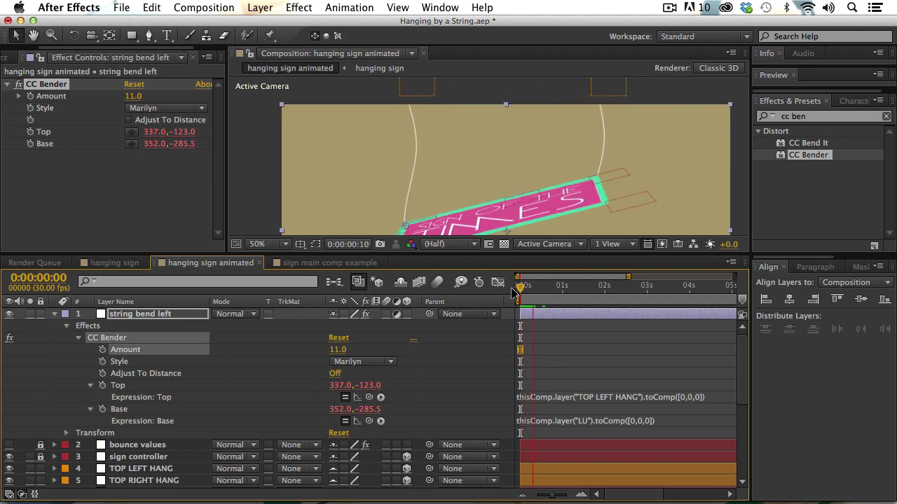
pyautogui.click(508, 267)
pyautogui.moveTo(508, 267); pyautogui.dragTo(508, 321)
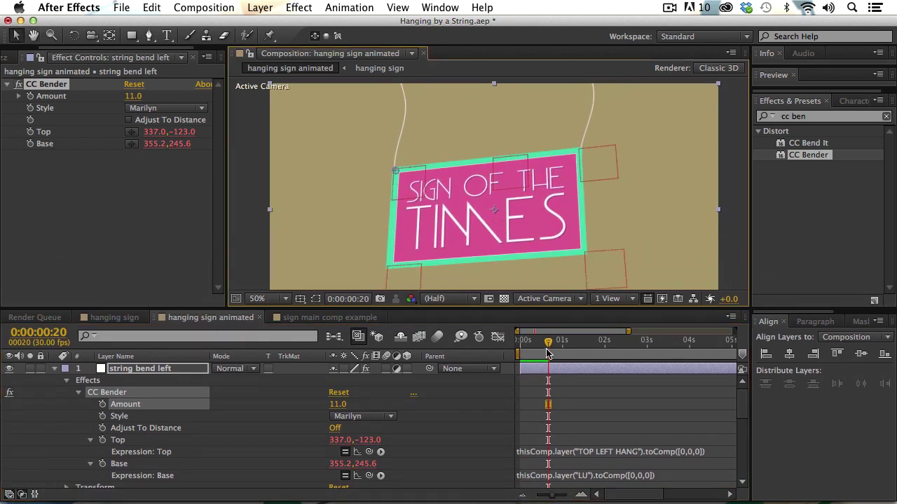
pyautogui.moveTo(548, 350); pyautogui.dragTo(522, 342)
pyautogui.press('space')
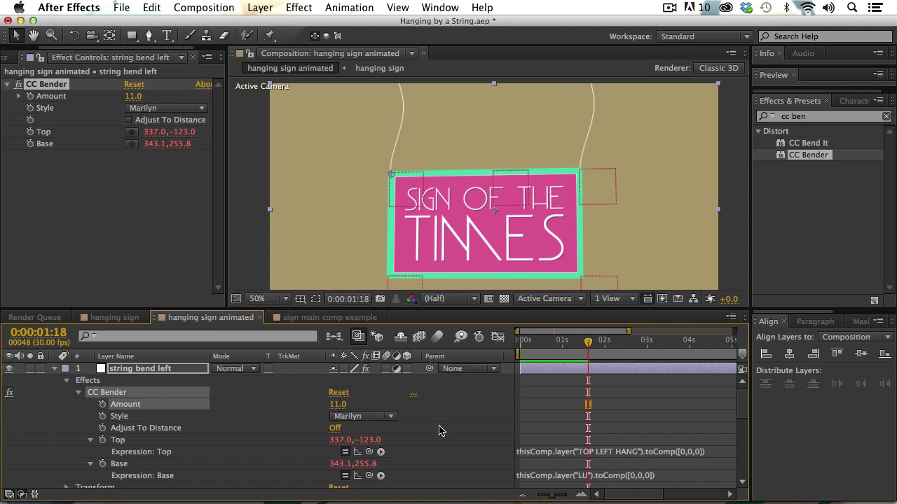
# - Hide the shy layers, collapse the hanging sign layer, unlock sign controller and reveal its Position property
pyautogui.scroll(-4, 254, 425)
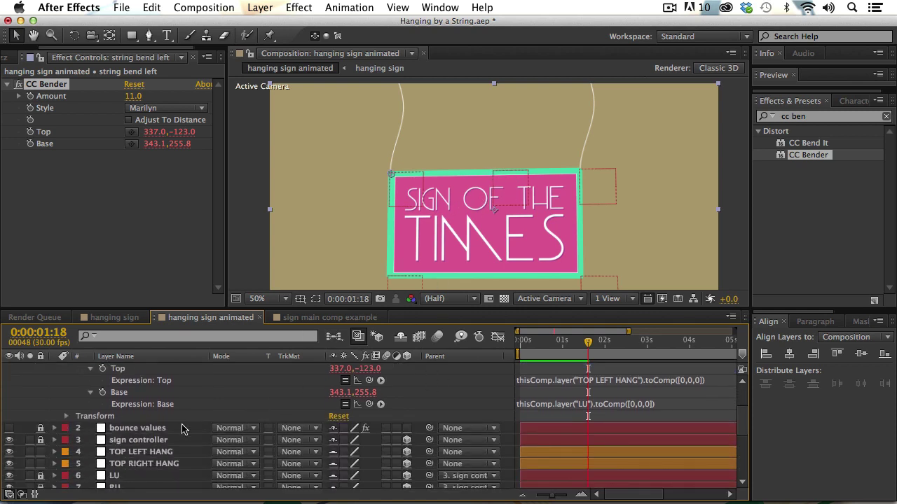
pyautogui.click(399, 338)
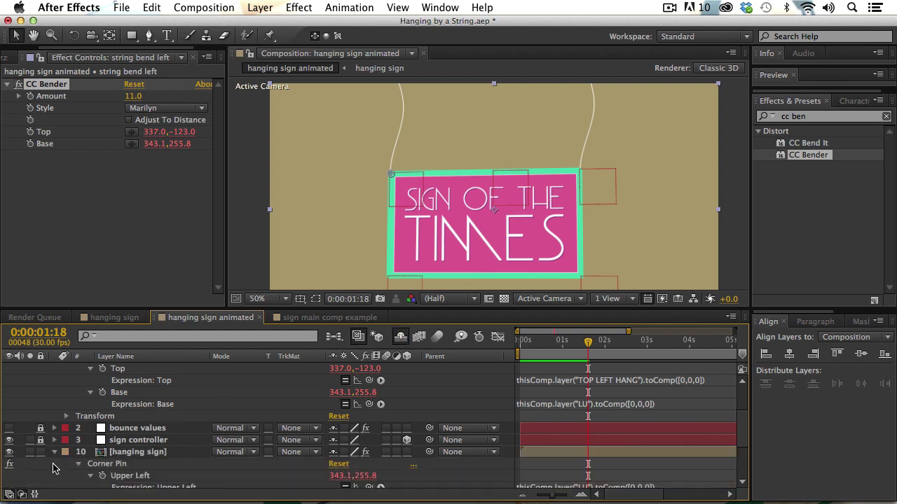
pyautogui.click(54, 453)
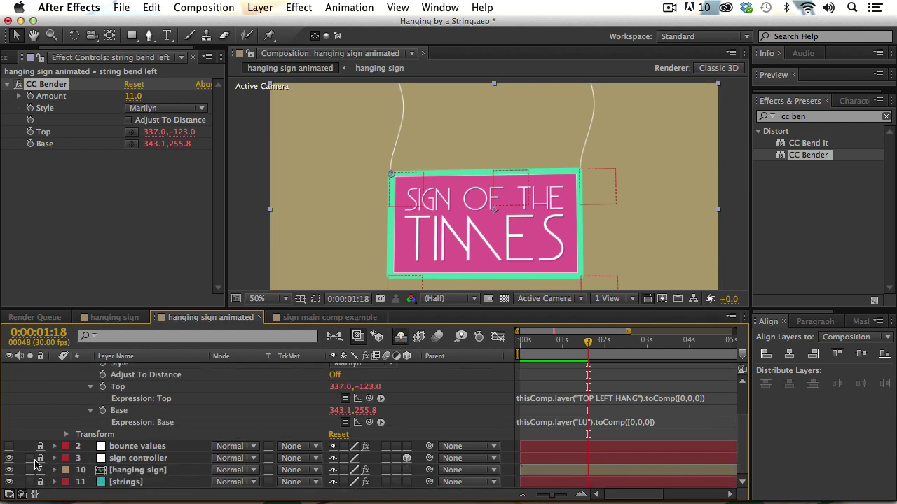
pyautogui.click(135, 460)
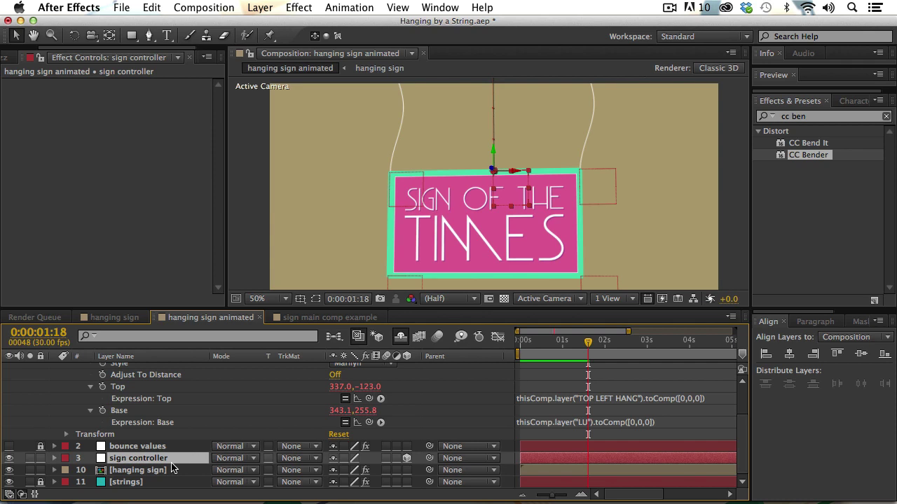
pyautogui.press('p')
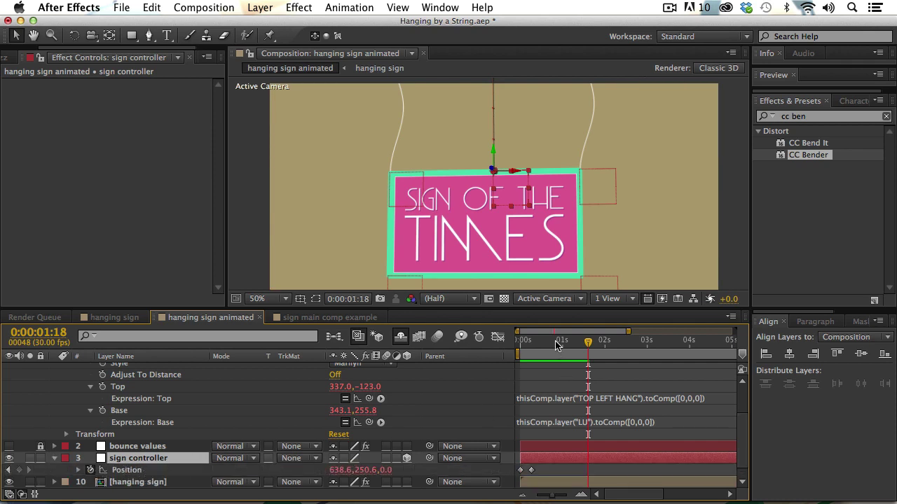
# - Examine the sign controller's Position values at its first and second keyframes, ending back at the first frame
pyautogui.moveTo(558, 341); pyautogui.dragTo(518, 345)
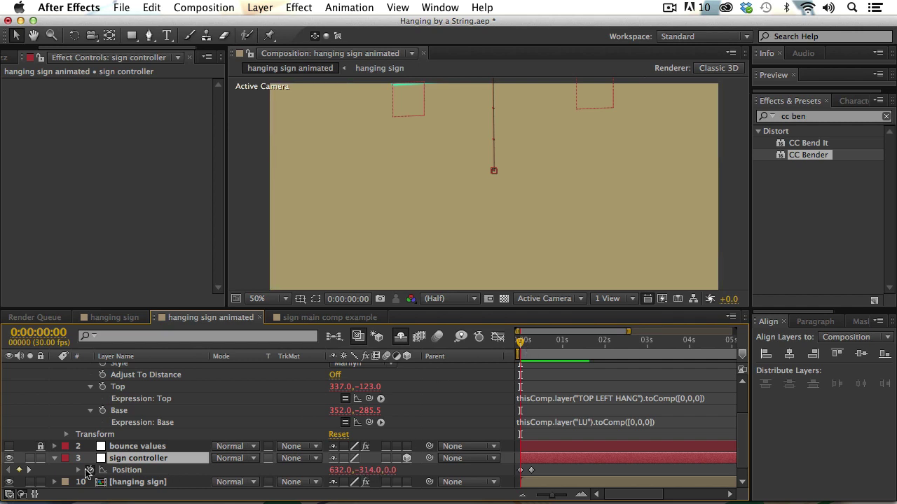
pyautogui.click(29, 470)
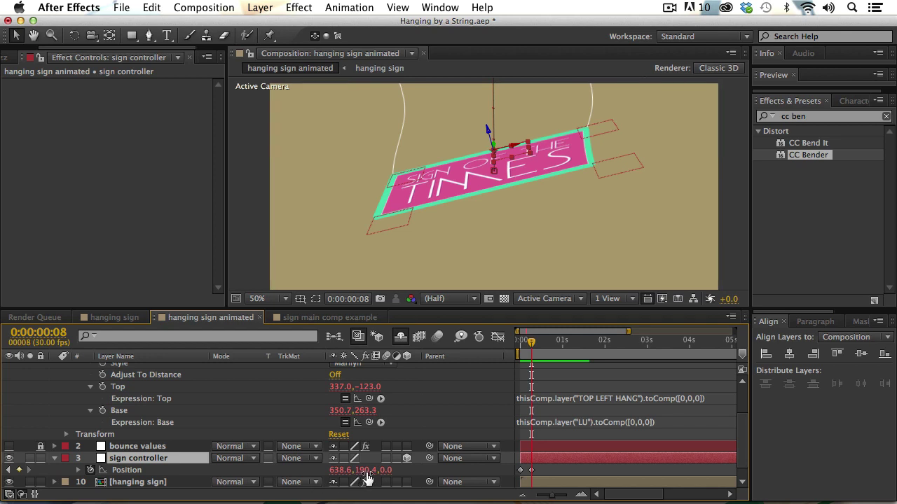
pyautogui.moveTo(532, 347)
pyautogui.mouseDown()
pyautogui.moveTo(517, 348)
pyautogui.moveTo(532, 344)
pyautogui.mouseUp()
pyautogui.moveTo(534, 348); pyautogui.dragTo(519, 348)
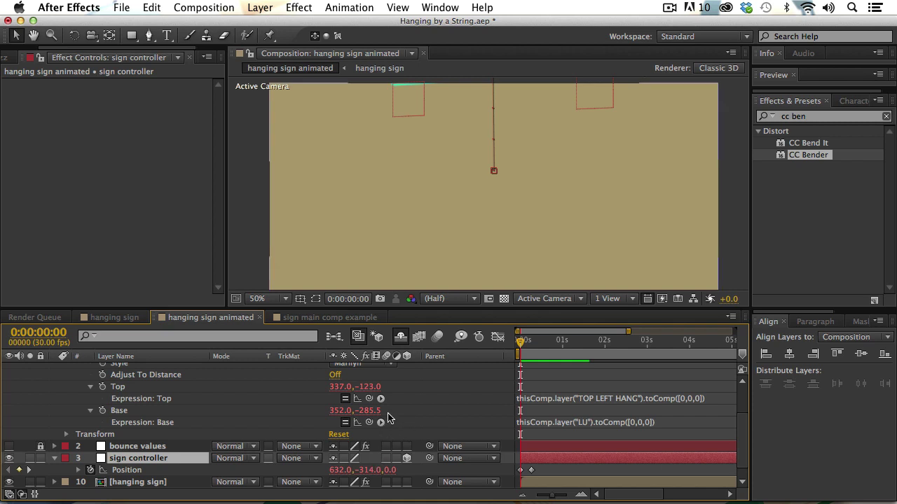
# - Enable an expression on CC Bender's Amount for string bend left and enlarge the timeline area
pyautogui.scroll(2, 283, 419)
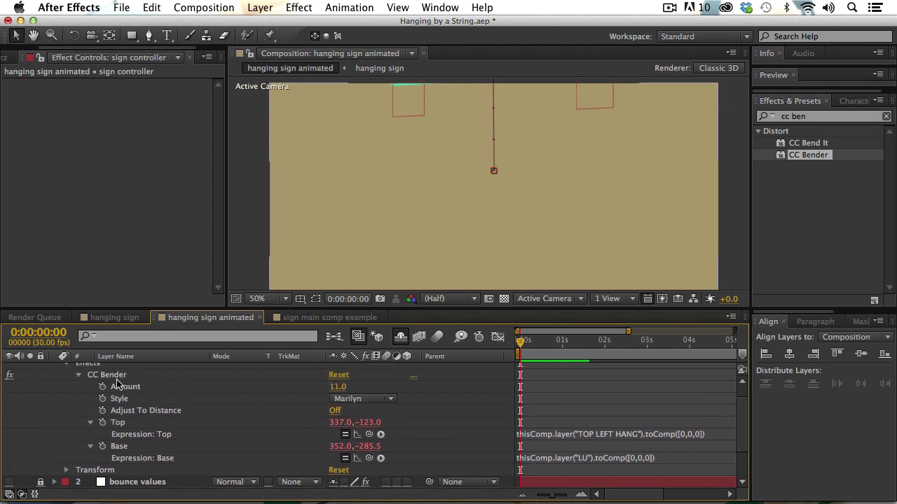
pyautogui.scroll(-2, 195, 400)
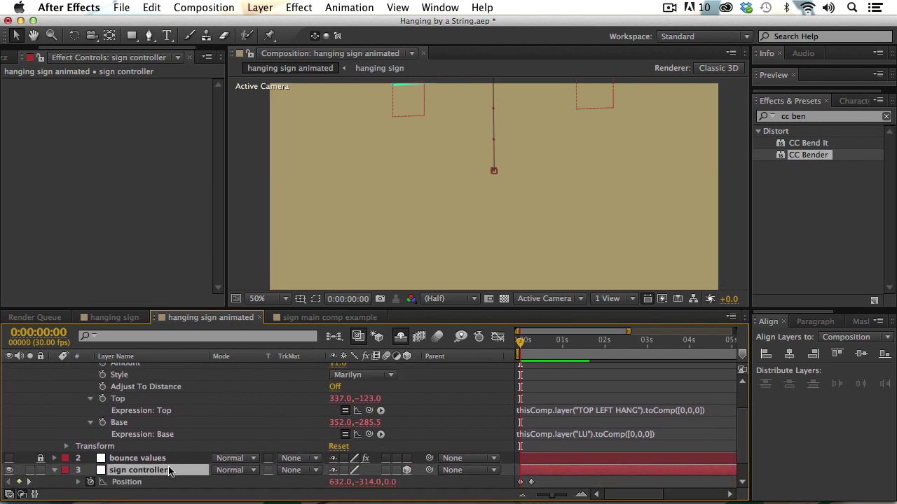
pyautogui.scroll(-1, 177, 460)
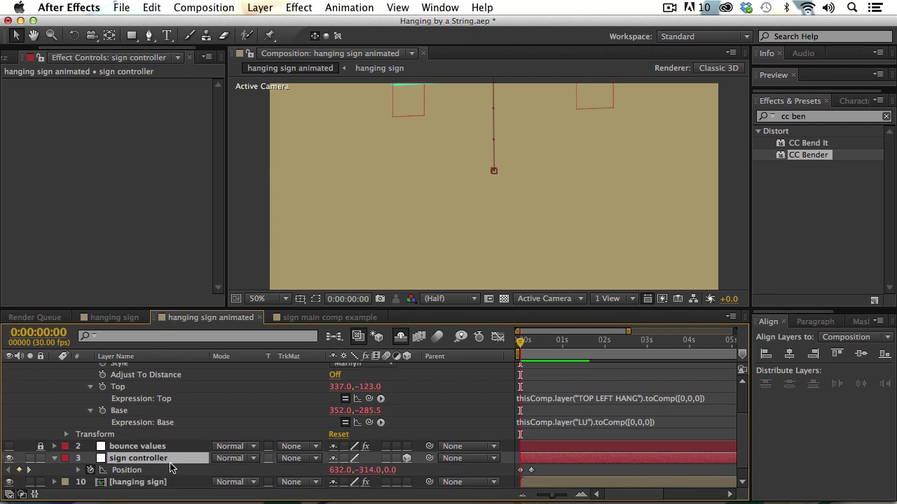
pyautogui.scroll(1, 237, 425)
pyautogui.scroll(3, 233, 420)
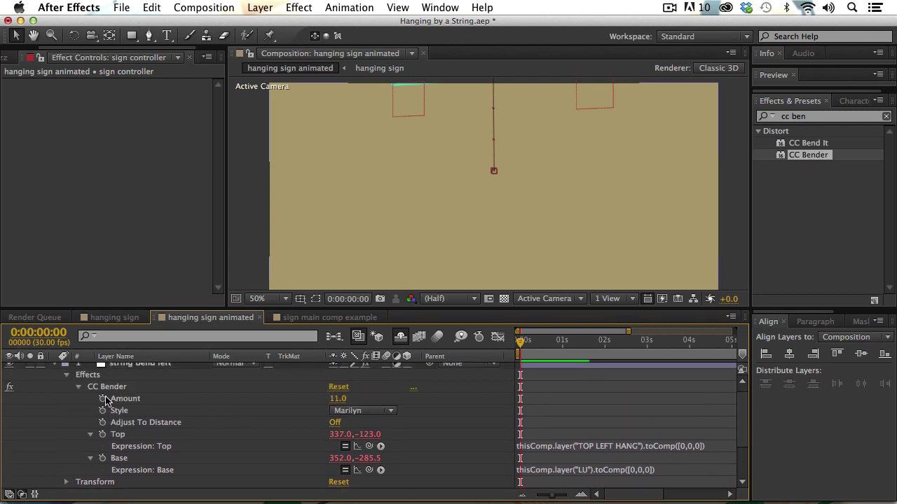
pyautogui.keyDown('alt'); pyautogui.click(103, 399); pyautogui.keyUp('alt')
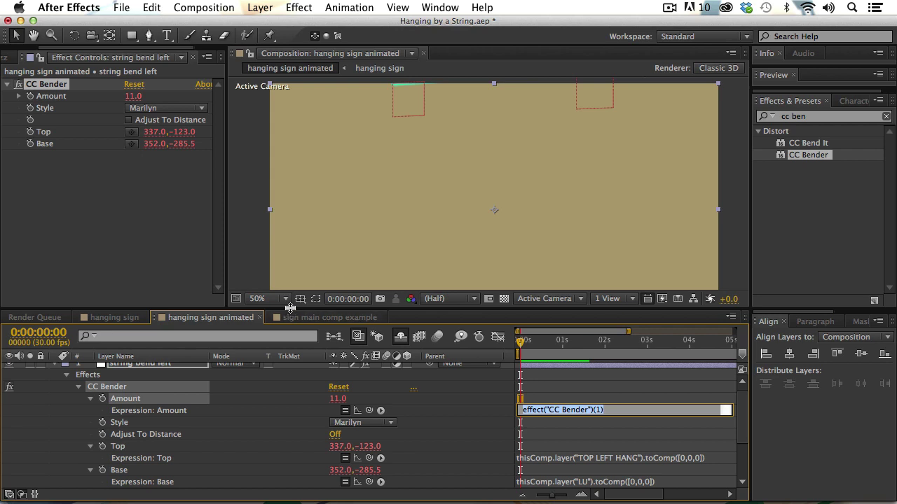
pyautogui.click(290, 307)
pyautogui.moveTo(289, 307); pyautogui.dragTo(301, 223)
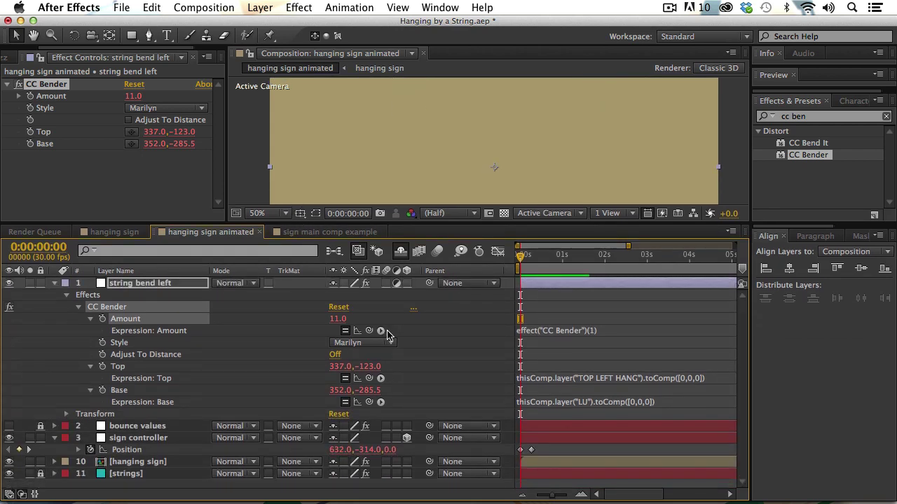
# - Replace the Amount expression with the interpolation function linear(t, tMin, tMax, value1, value2) and give its editor extra lines
pyautogui.click(550, 330)
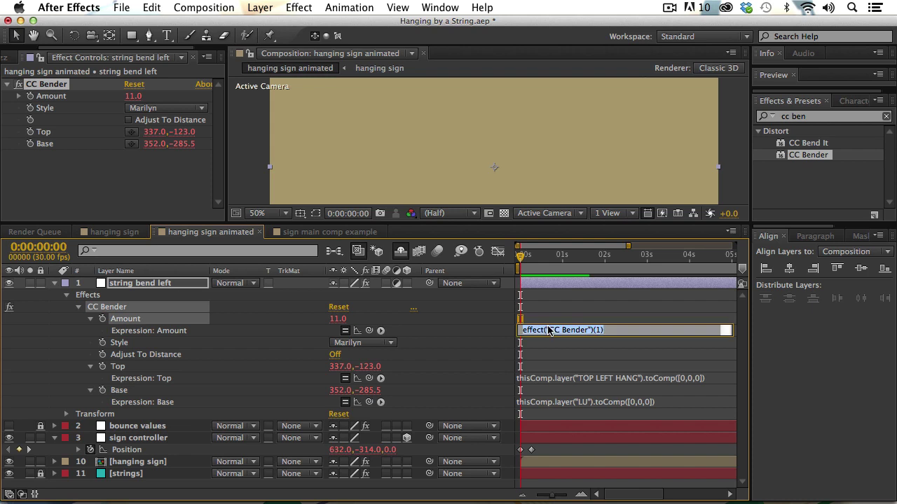
pyautogui.click(380, 330)
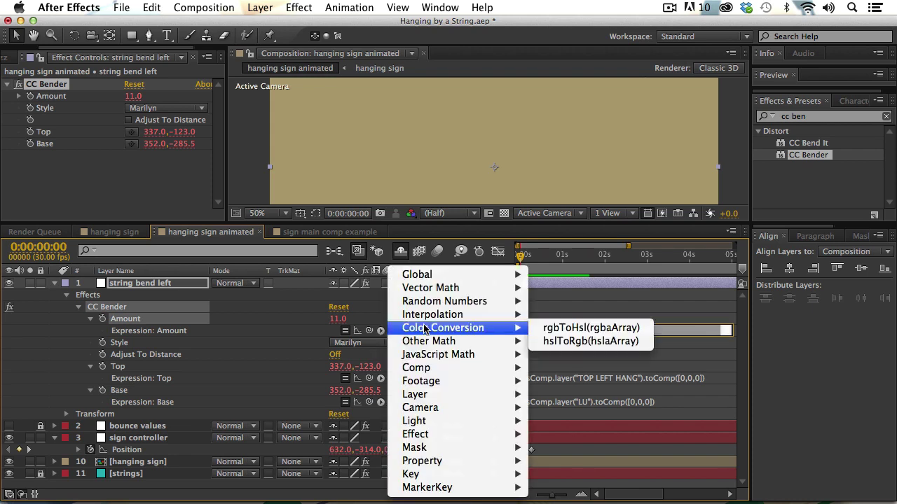
pyautogui.moveTo(431, 317)
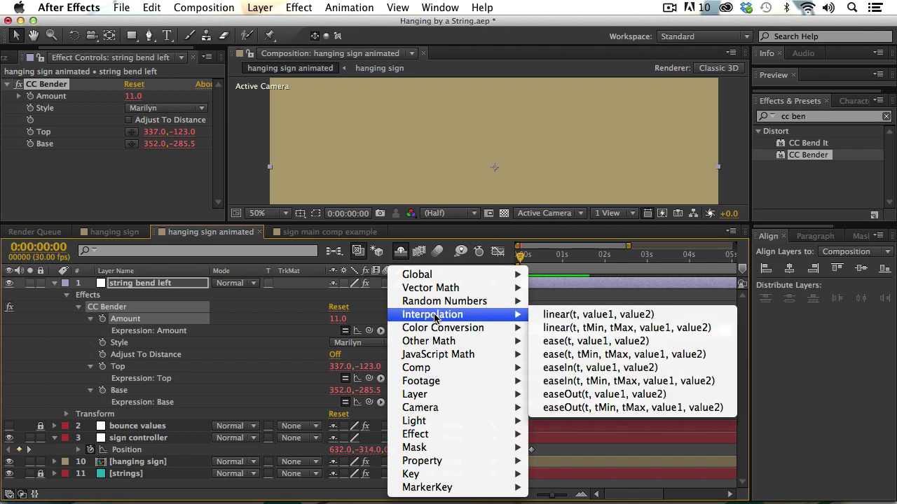
pyautogui.click(556, 334)
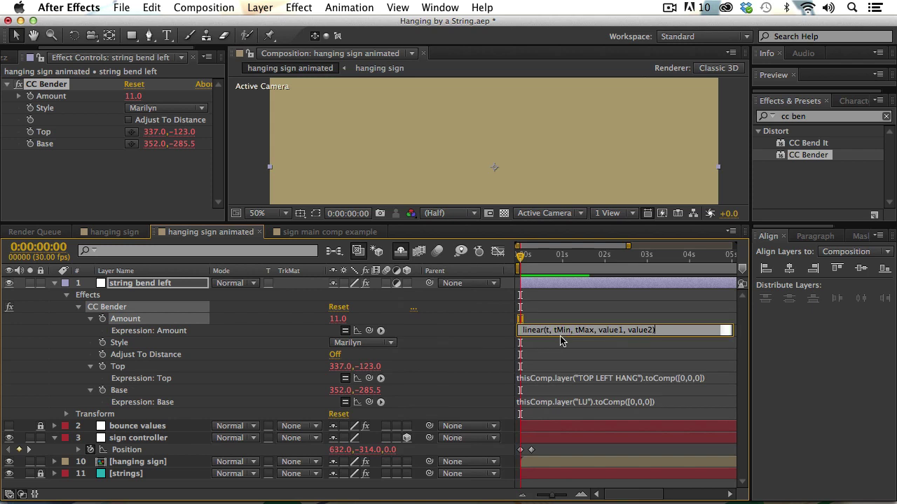
pyautogui.press('Return')
pyautogui.press('Return')
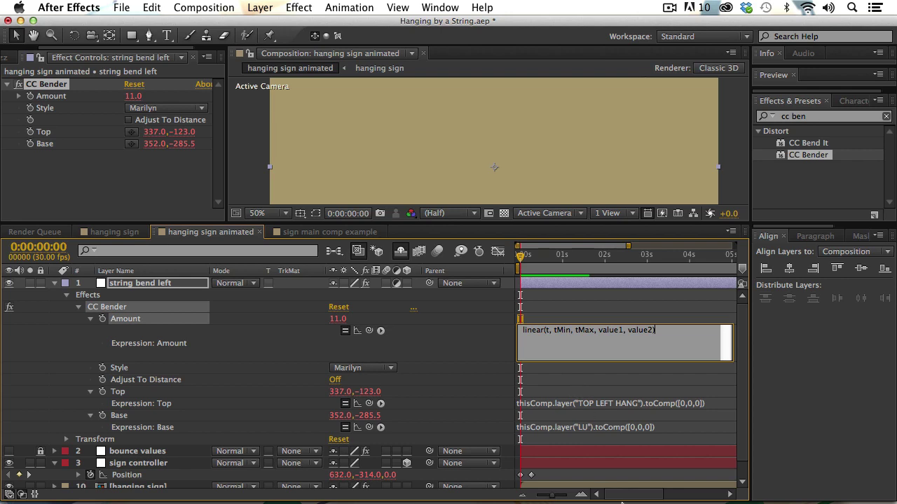
# - Switch to Safari and look over the tutorial page "How to Use the Linear Function Expression"
pyautogui.moveTo(621, 502)
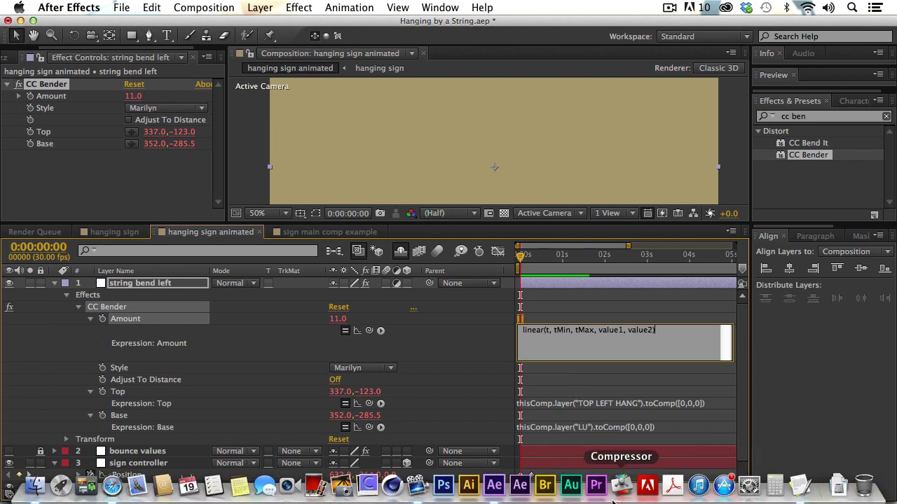
pyautogui.click(112, 485)
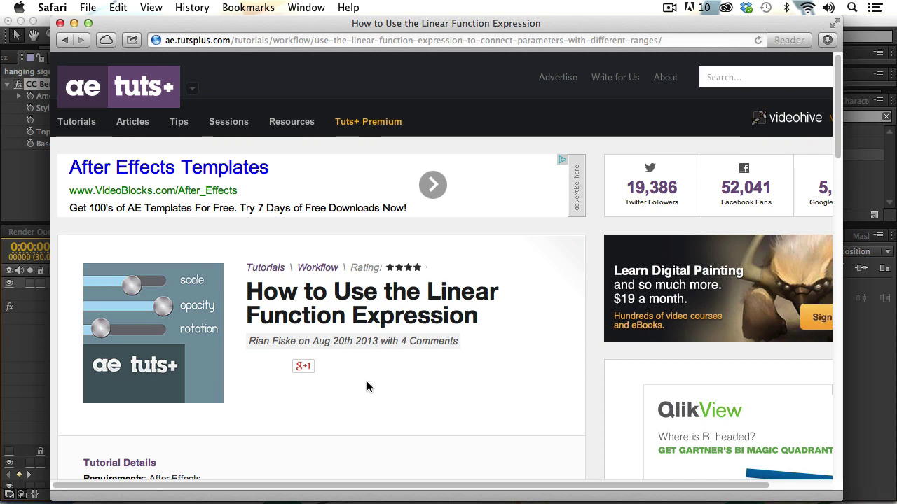
pyautogui.scroll(-5, 367, 382)
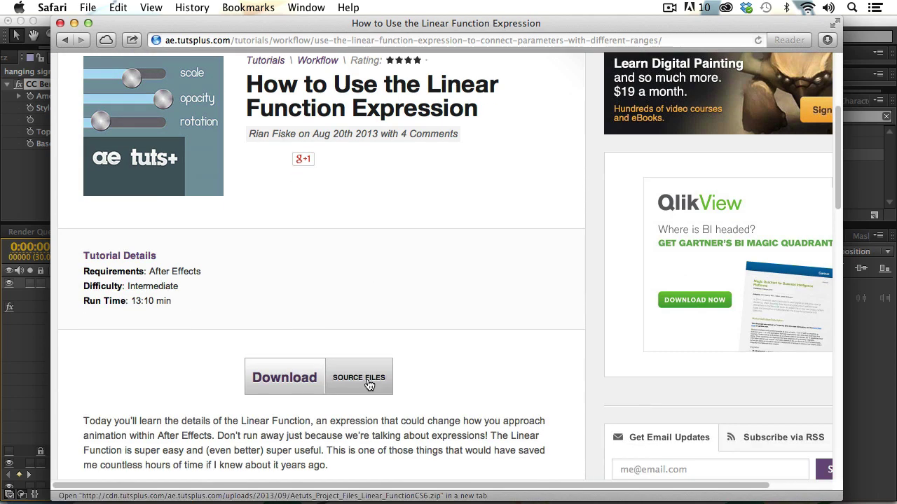
pyautogui.scroll(3, 357, 322)
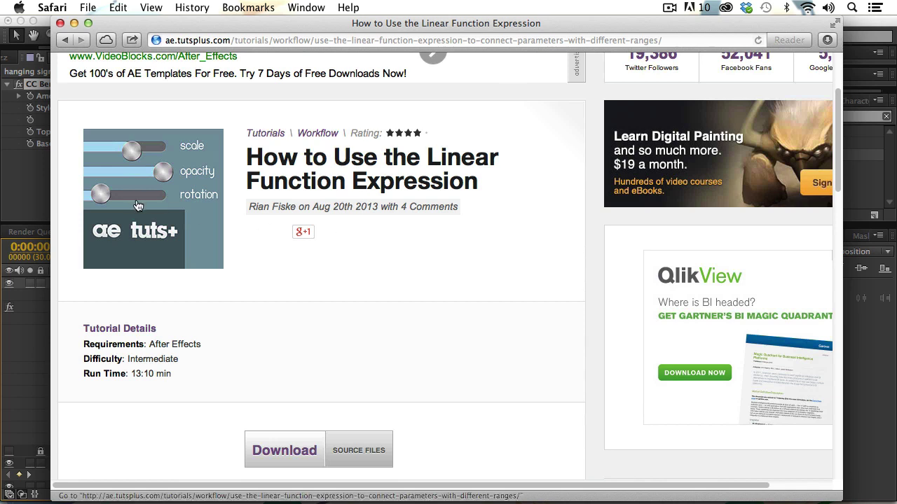
pyautogui.scroll(1, 291, 225)
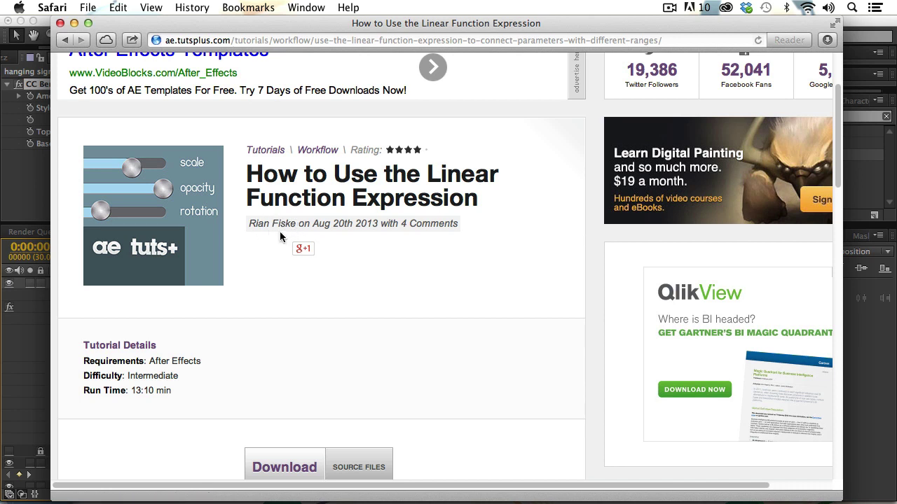
pyautogui.scroll(1, 279, 237)
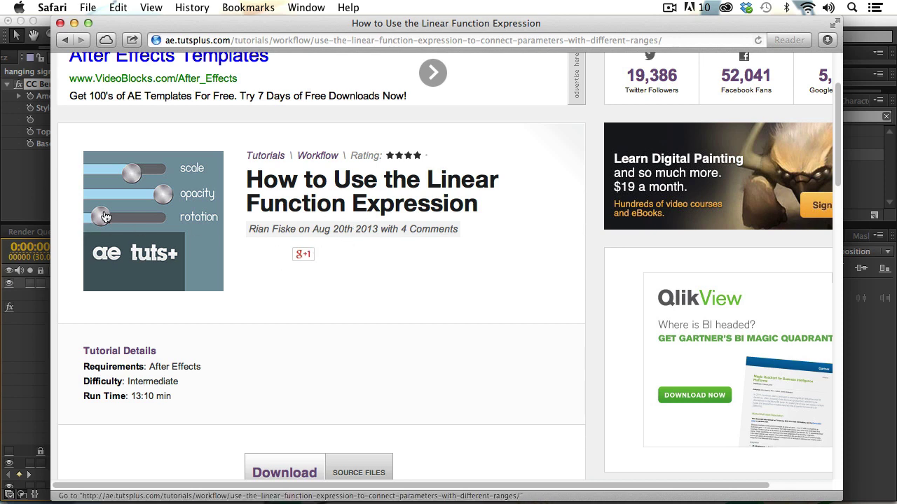
pyautogui.scroll(3, 208, 245)
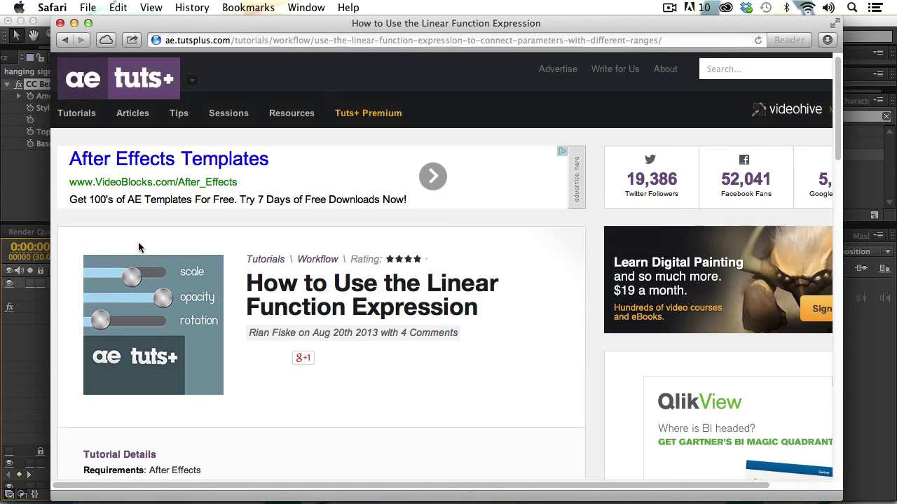
# - Switch to After Effects and define t as the sign controller's Y position on its own line above linear in the Amount expression
pyautogui.press('super+Tab')
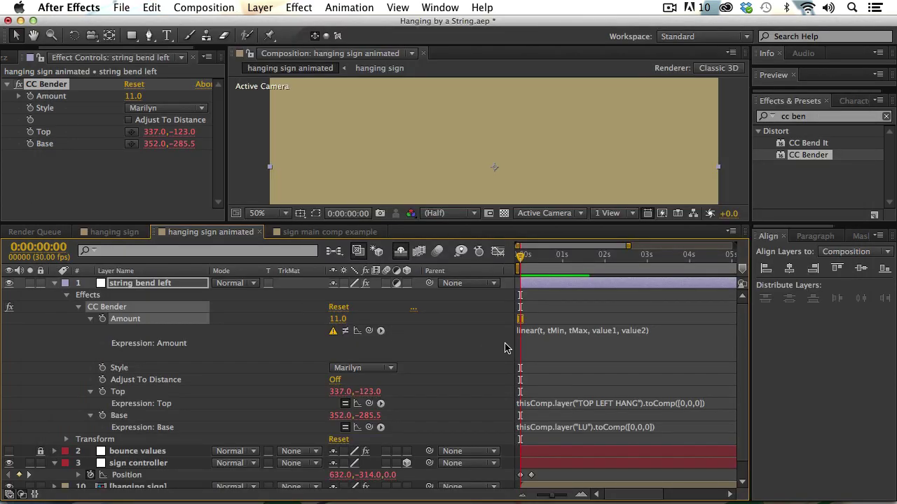
pyautogui.click(532, 351)
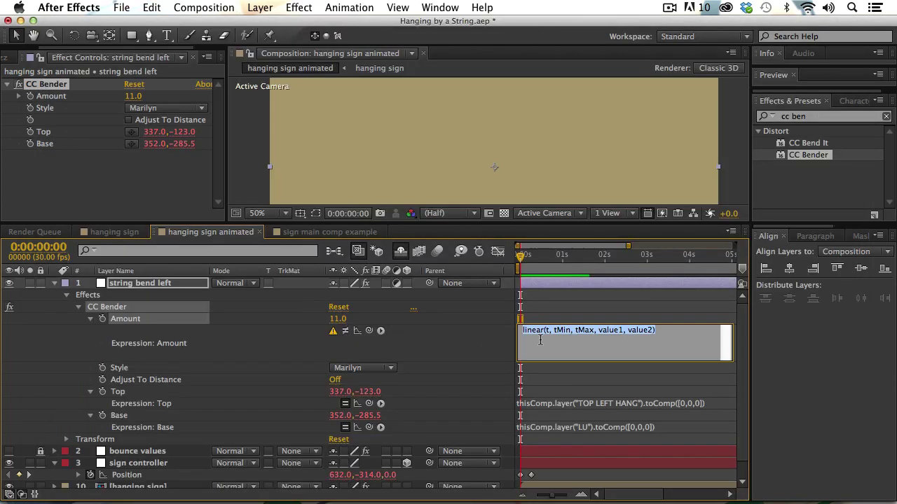
pyautogui.click(540, 340)
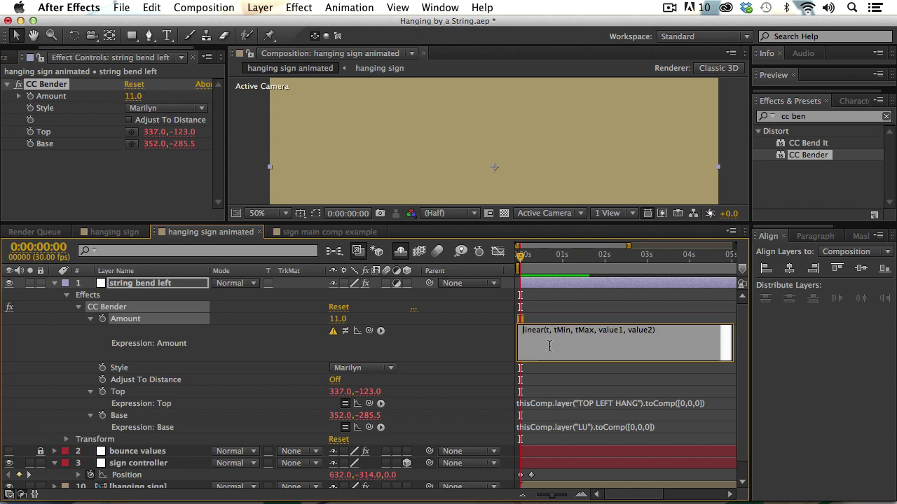
pyautogui.write('t=')
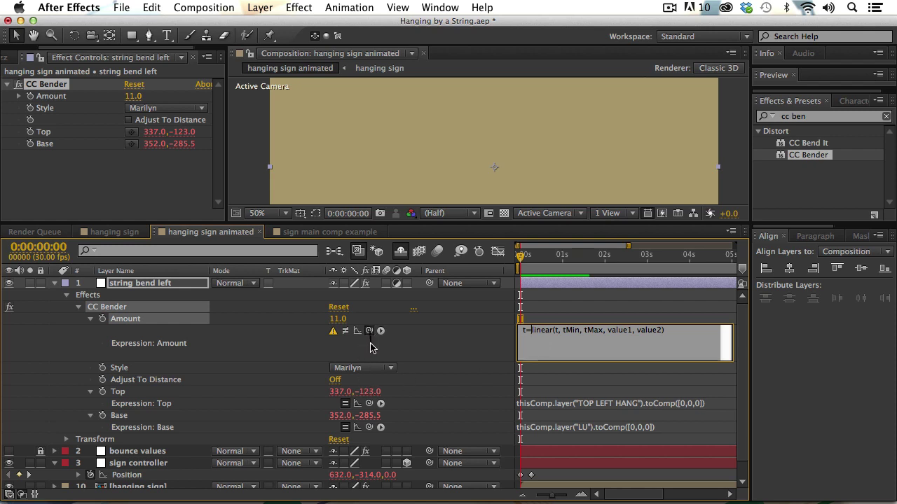
pyautogui.moveTo(371, 348); pyautogui.dragTo(368, 479)
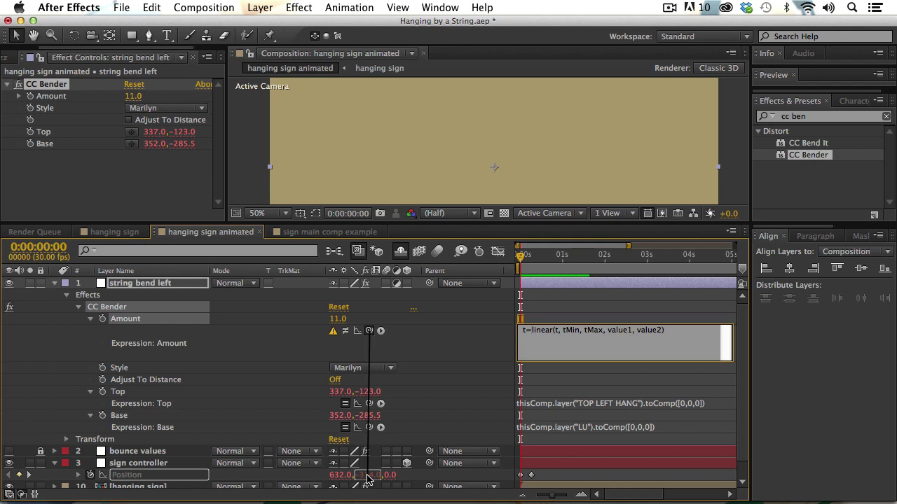
pyautogui.moveTo(368, 479); pyautogui.dragTo(368, 477)
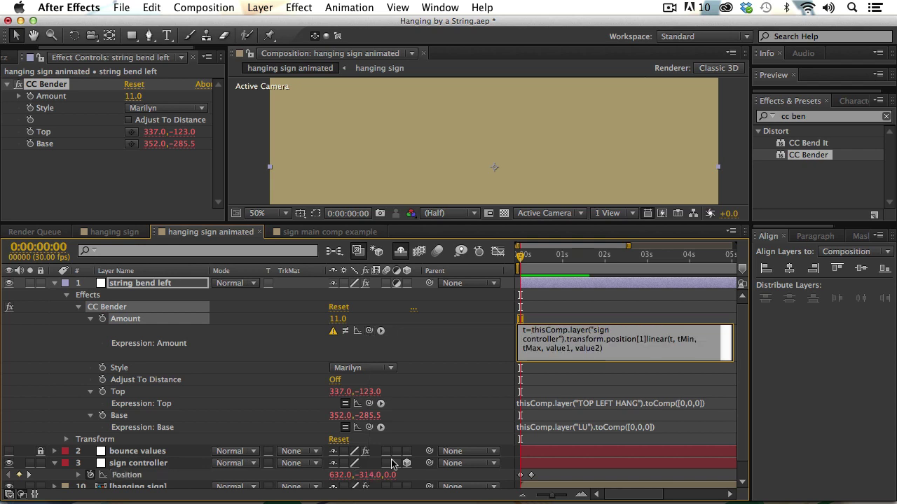
pyautogui.write(';')
pyautogui.press('Return')
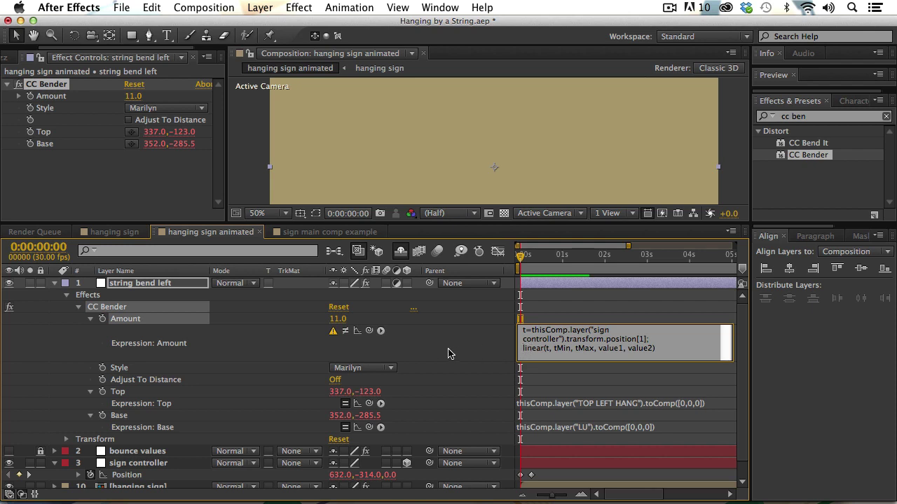
# - Assign the linear function to a variable ccamt and replace tMin with -315 and tMax with 190
pyautogui.write('ccamt')
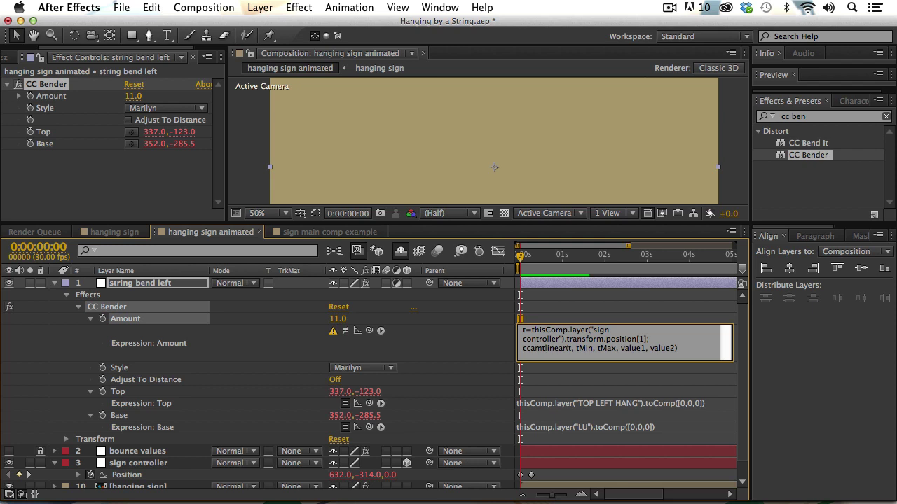
pyautogui.write('=')
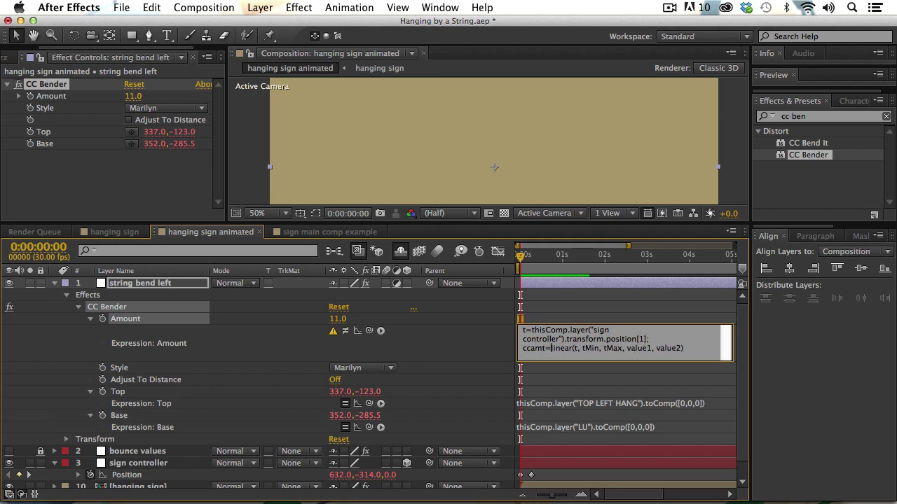
pyautogui.click(601, 350)
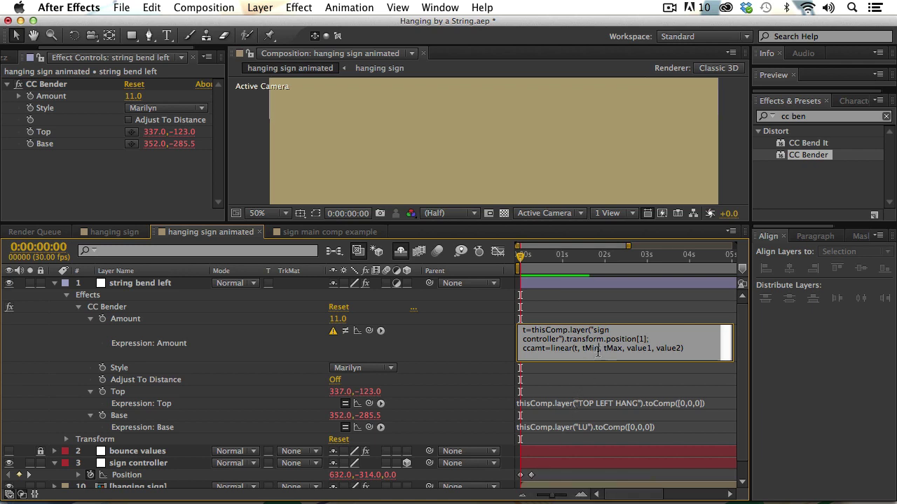
pyautogui.moveTo(598, 348); pyautogui.dragTo(583, 349)
pyautogui.doubleClick(593, 349)
pyautogui.write('-')
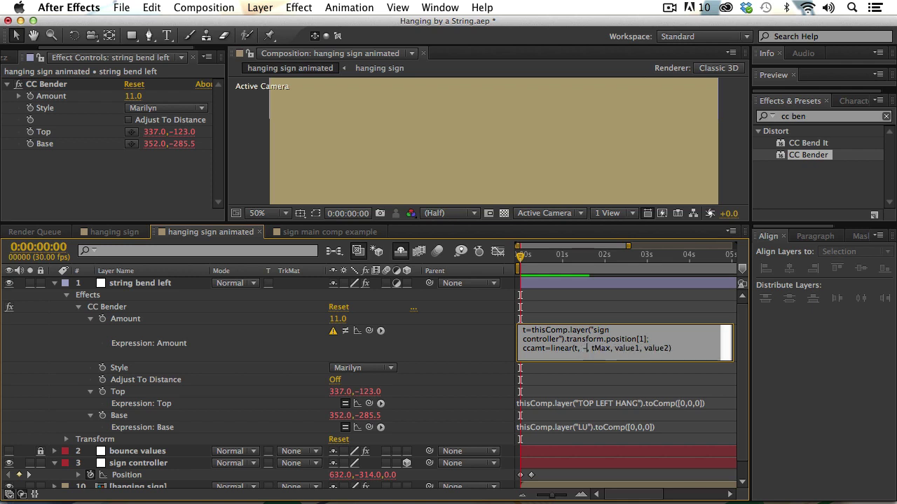
pyautogui.write('315')
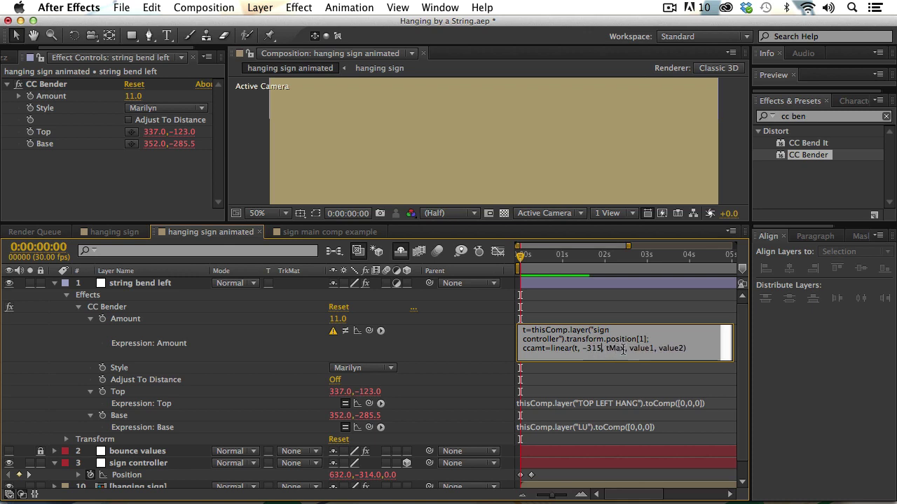
pyautogui.moveTo(624, 349); pyautogui.dragTo(607, 349)
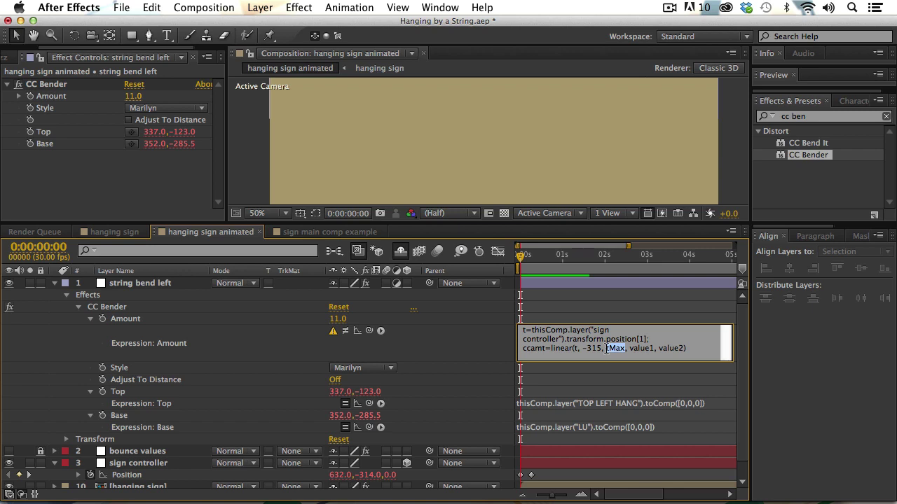
pyautogui.write('190')
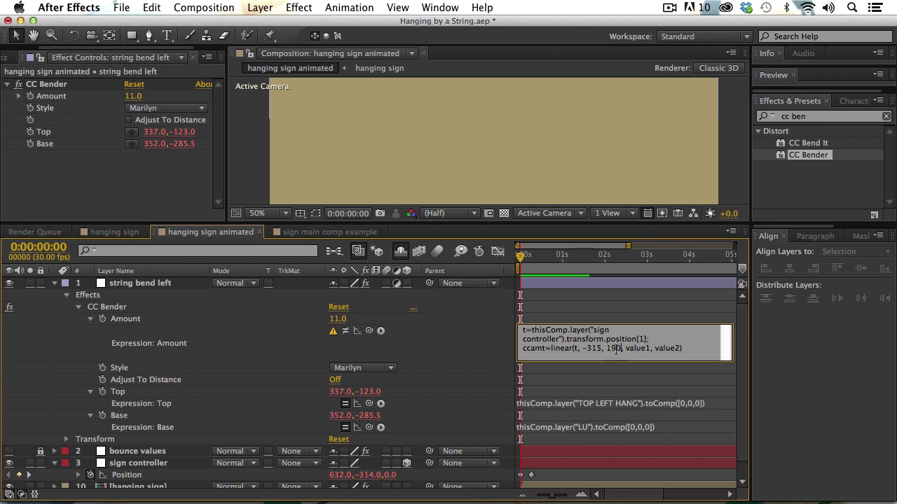
# - Replace value1 with -40 and value2 with 0 in the linear function and apply the expression
pyautogui.moveTo(621, 348); pyautogui.dragTo(584, 350)
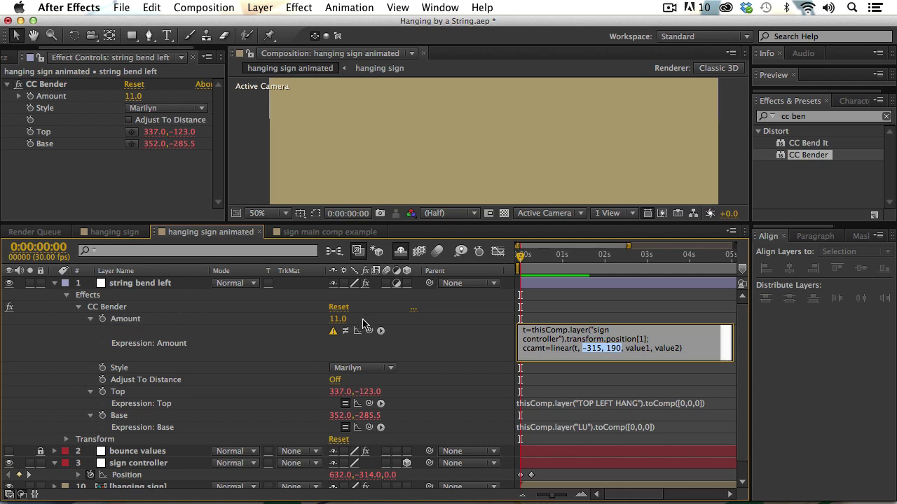
pyautogui.click(631, 351)
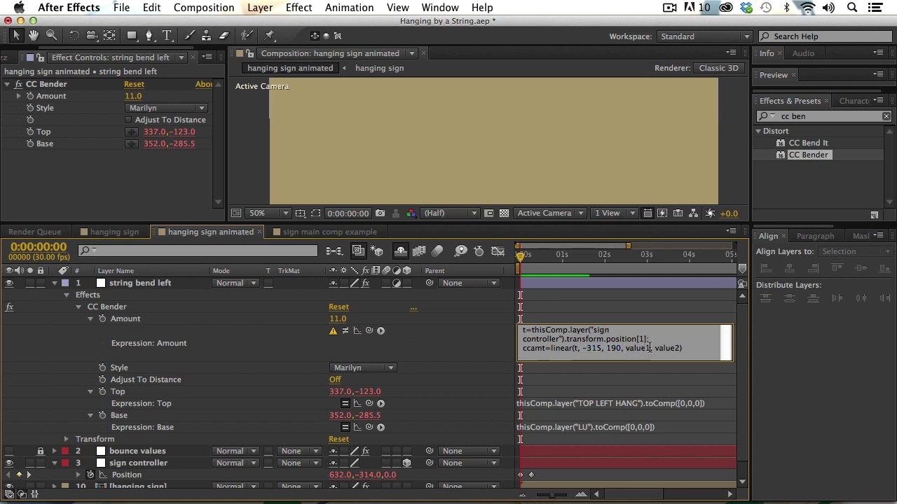
pyautogui.moveTo(649, 348); pyautogui.dragTo(626, 349)
pyautogui.write('-40')
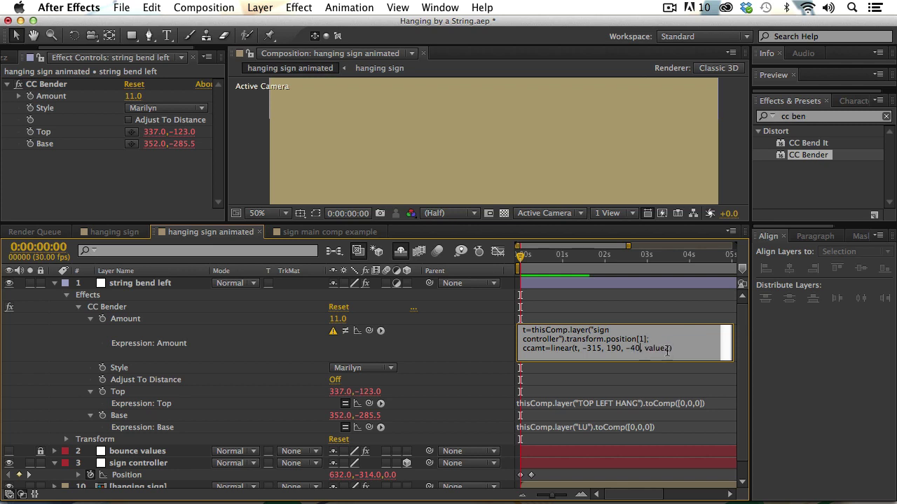
pyautogui.moveTo(668, 350); pyautogui.dragTo(646, 351)
pyautogui.write('0')
pyautogui.click(475, 349)
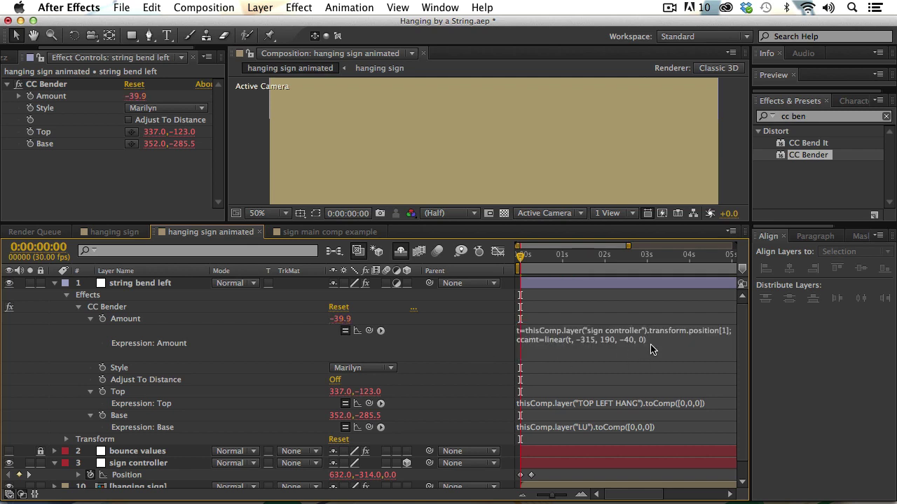
# - End the linear line with a semicolon and add a final line ccamt to the Amount expression
pyautogui.click(650, 349)
pyautogui.click(662, 351)
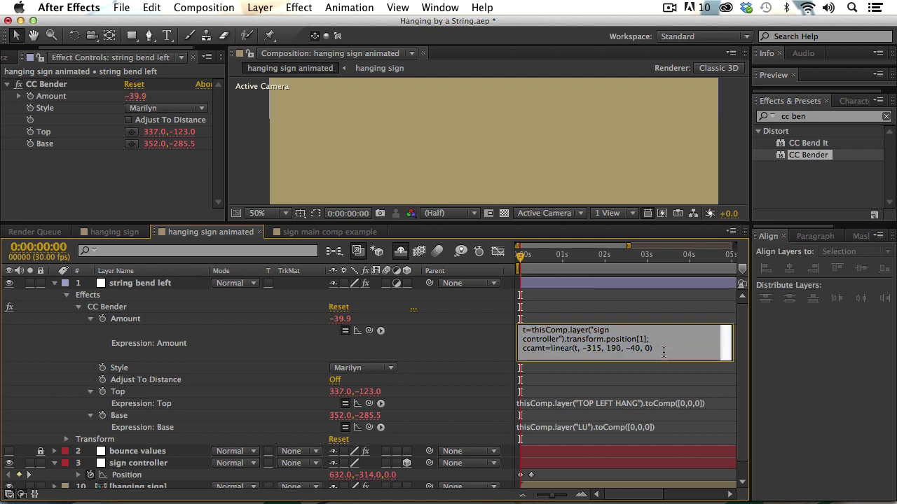
pyautogui.press('Return')
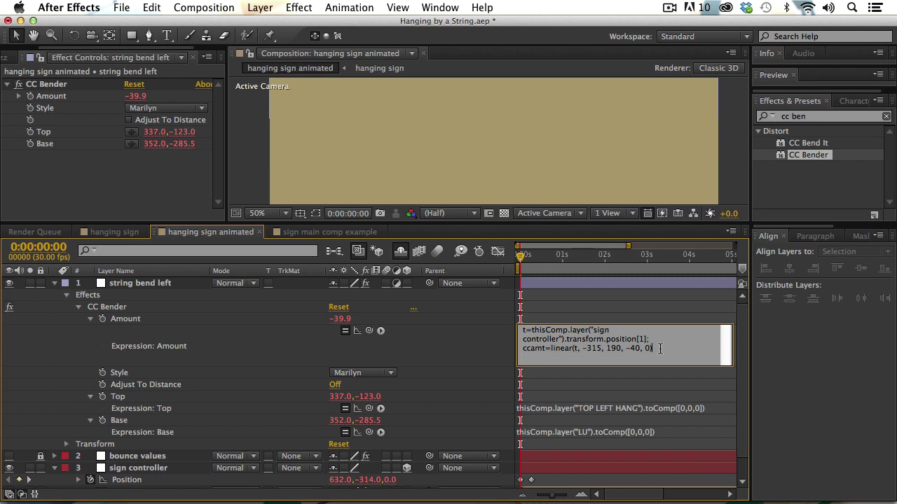
pyautogui.write(';')
pyautogui.press('Return')
pyautogui.write('ccamt')
pyautogui.click(476, 352)
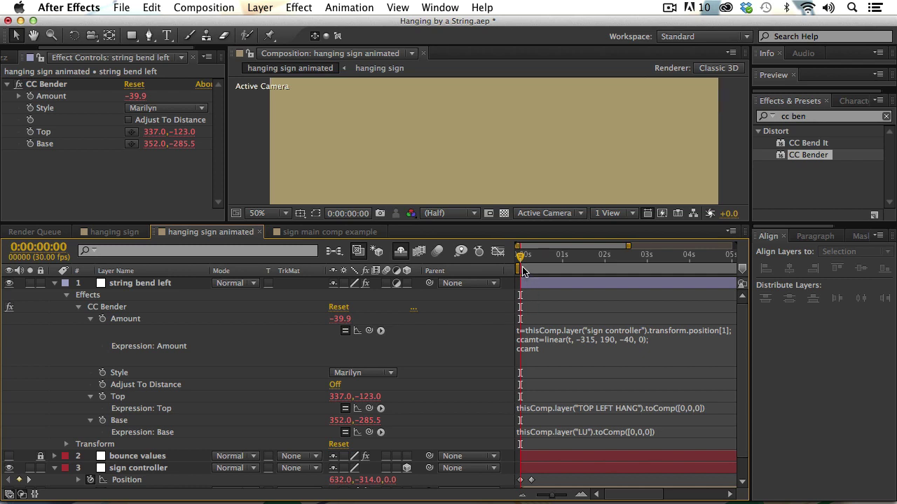
# - Play back the sign's drop with more of the composition in view and examine the string bend at frame 7
pyautogui.press('space')
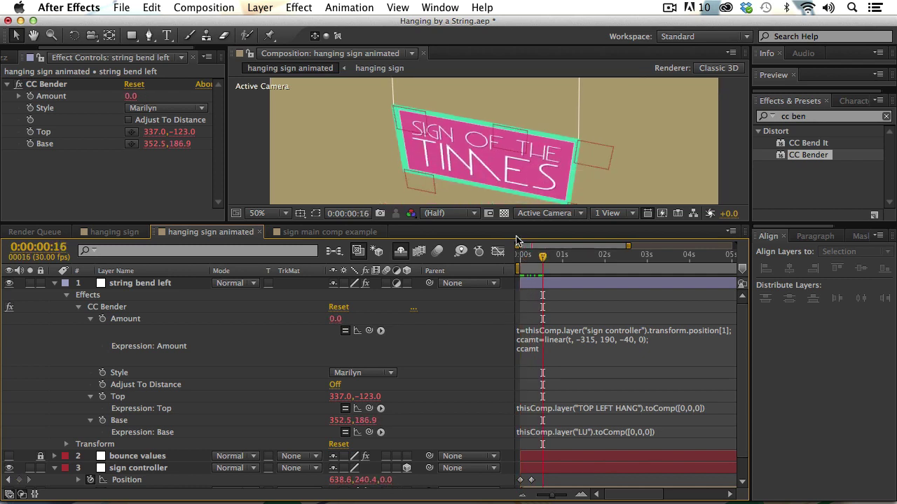
pyautogui.moveTo(502, 222); pyautogui.dragTo(505, 309)
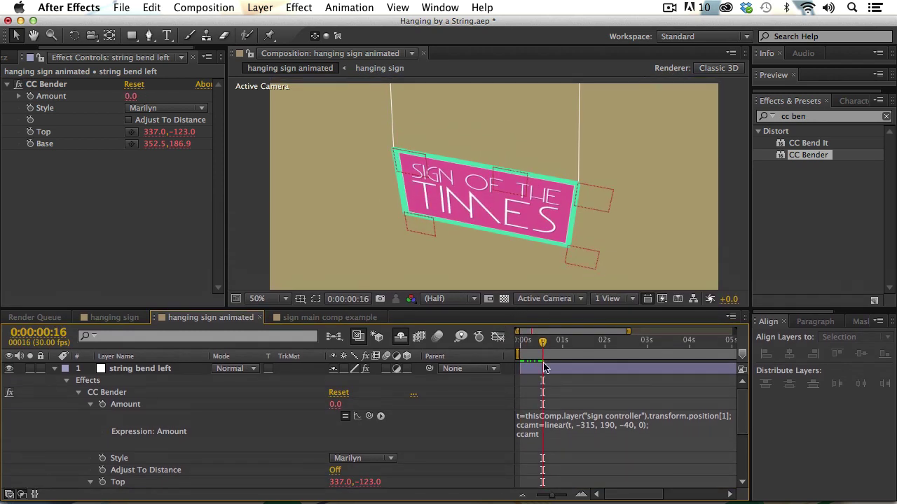
pyautogui.moveTo(545, 344); pyautogui.dragTo(521, 345)
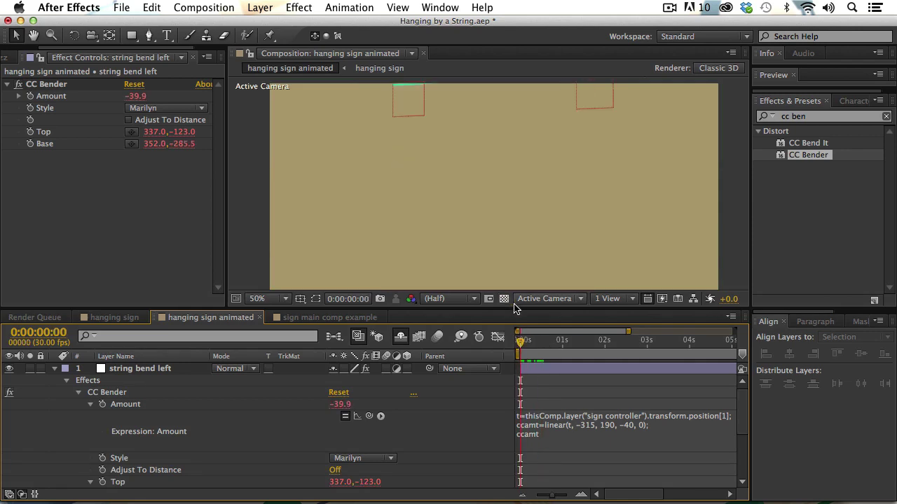
pyautogui.press('h')
pyautogui.moveTo(450, 187); pyautogui.dragTo(452, 210)
pyautogui.press('v')
pyautogui.press('space')
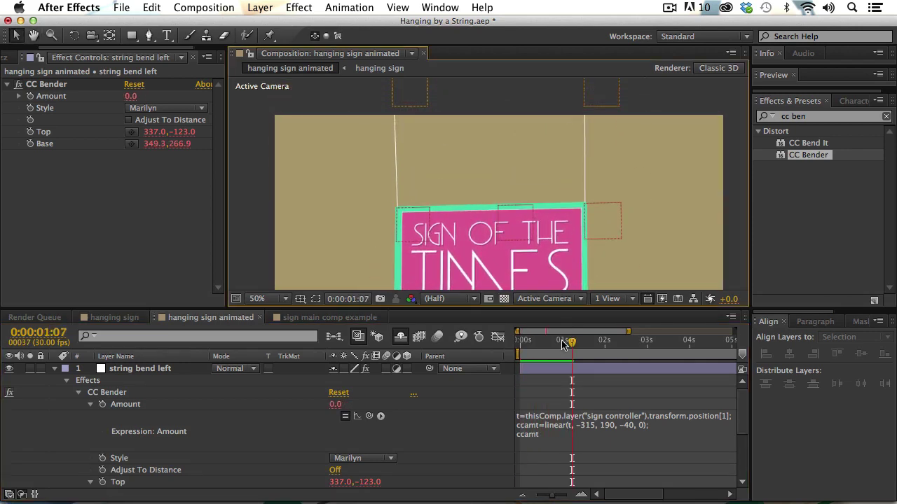
pyautogui.moveTo(554, 343); pyautogui.dragTo(530, 342)
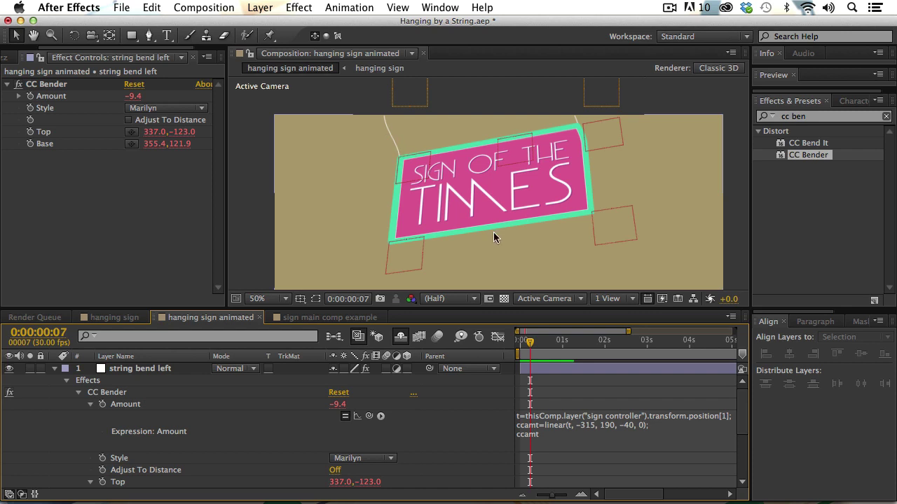
# - Change the linear function's value for the start of the drop to -100 and check the string bend through one second
pyautogui.click(629, 429)
pyautogui.click(630, 434)
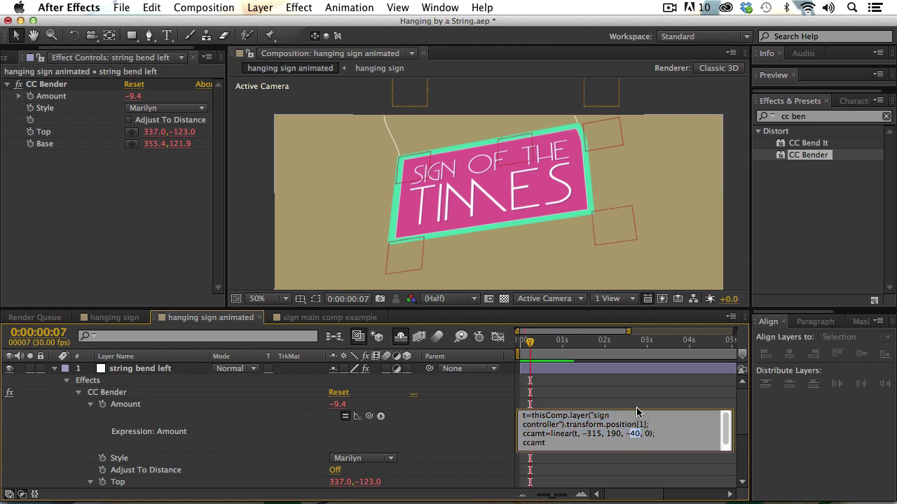
pyautogui.write('10')
pyautogui.click(455, 431)
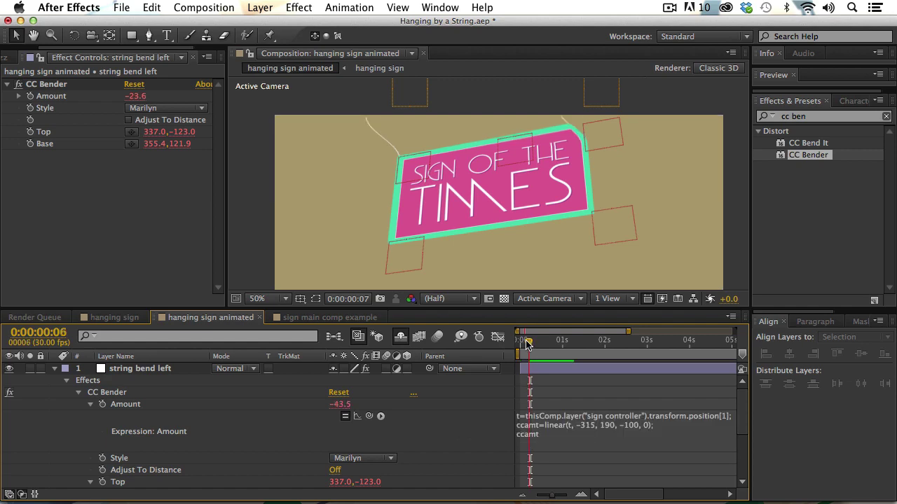
pyautogui.moveTo(528, 343)
pyautogui.mouseDown()
pyautogui.moveTo(537, 343)
pyautogui.moveTo(526, 344)
pyautogui.mouseUp()
pyautogui.press('space')
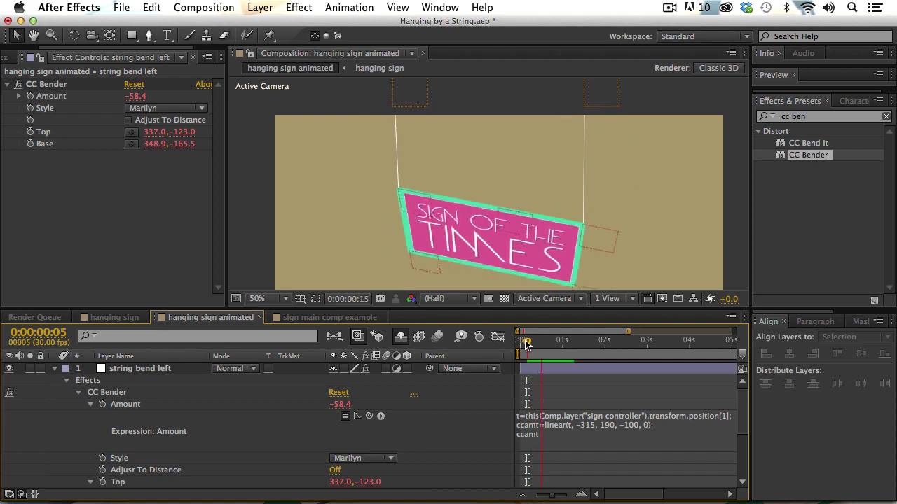
pyautogui.moveTo(526, 344); pyautogui.dragTo(563, 344)
# - Set the upper input limit of the linear function in the Amount expression to 200
pyautogui.click(607, 430)
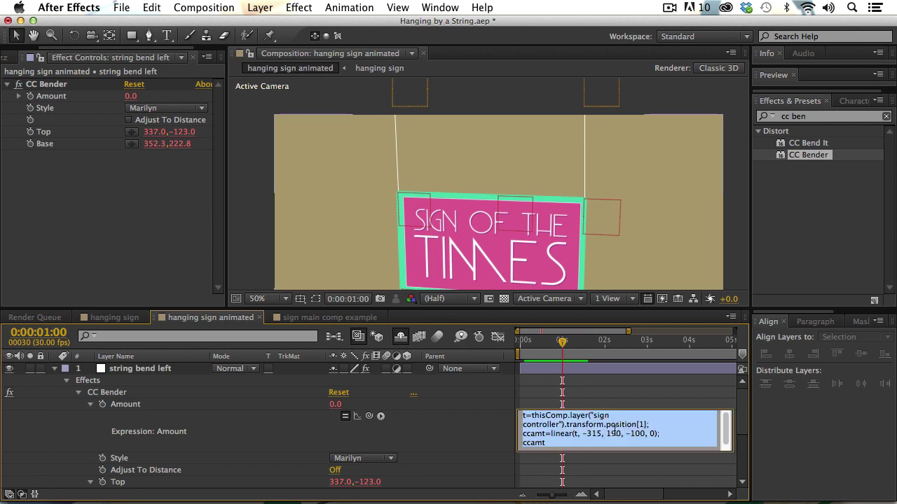
pyautogui.click(621, 434)
pyautogui.moveTo(619, 434); pyautogui.dragTo(609, 435)
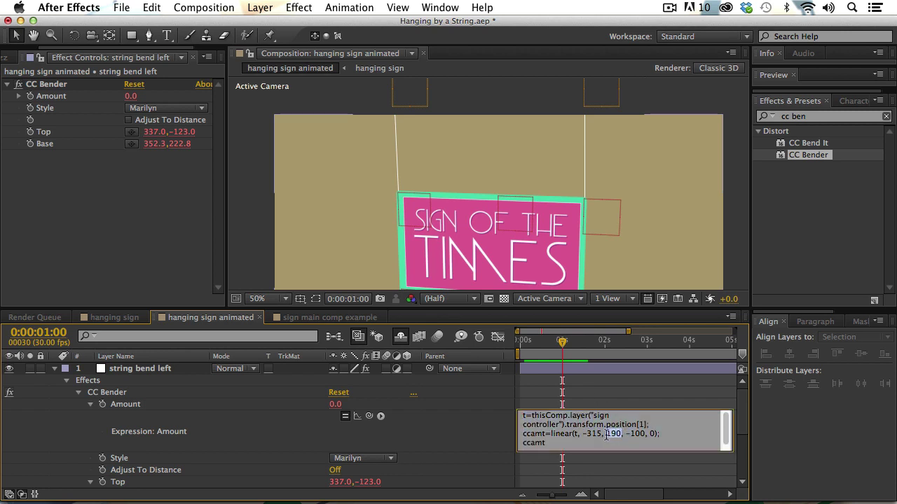
pyautogui.write('200')
pyautogui.click(504, 426)
# - Play back the drop and bounce from the first frame, then examine the bent strings at frame 7
pyautogui.click(548, 345)
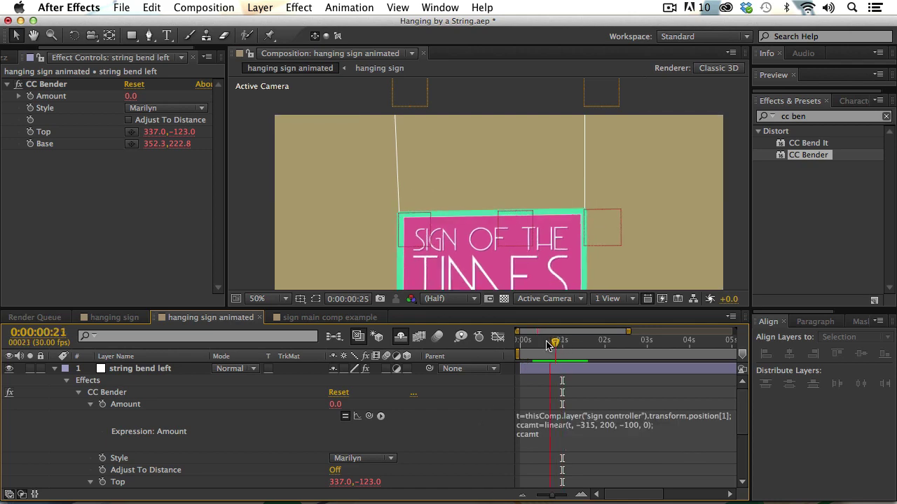
pyautogui.moveTo(548, 346); pyautogui.dragTo(522, 345)
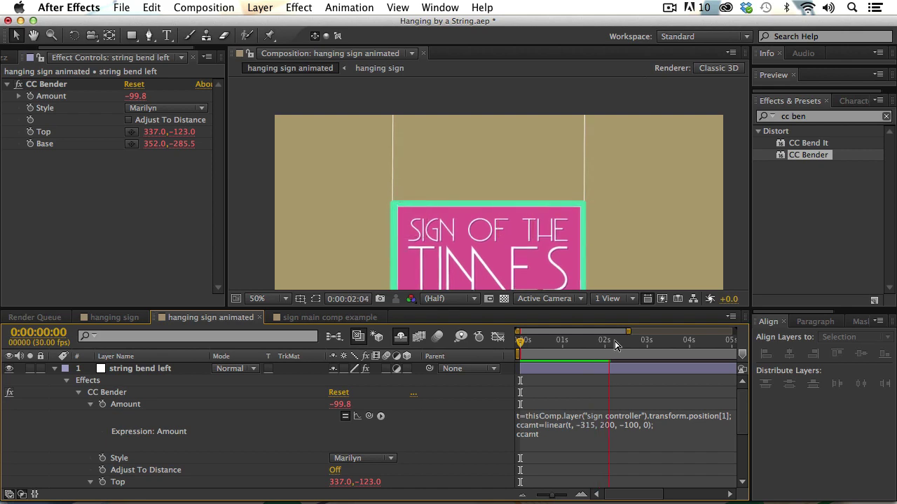
pyautogui.moveTo(615, 345); pyautogui.dragTo(586, 331)
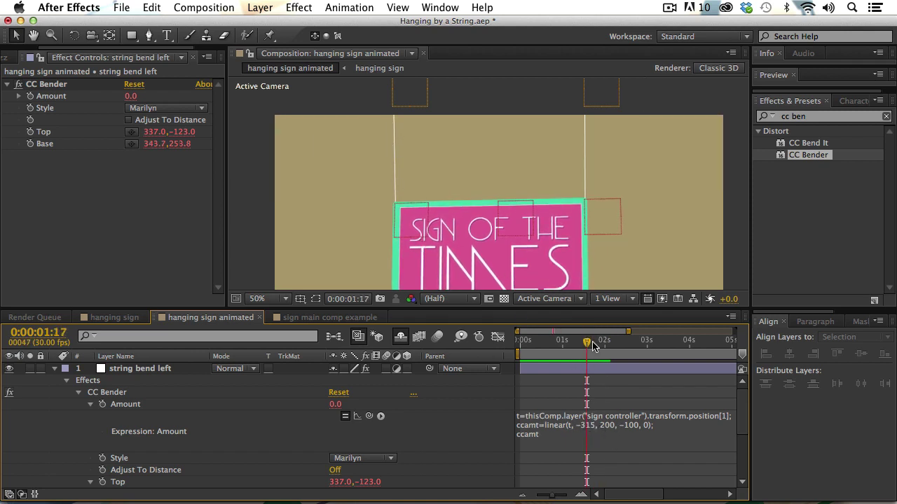
pyautogui.moveTo(587, 345); pyautogui.dragTo(530, 335)
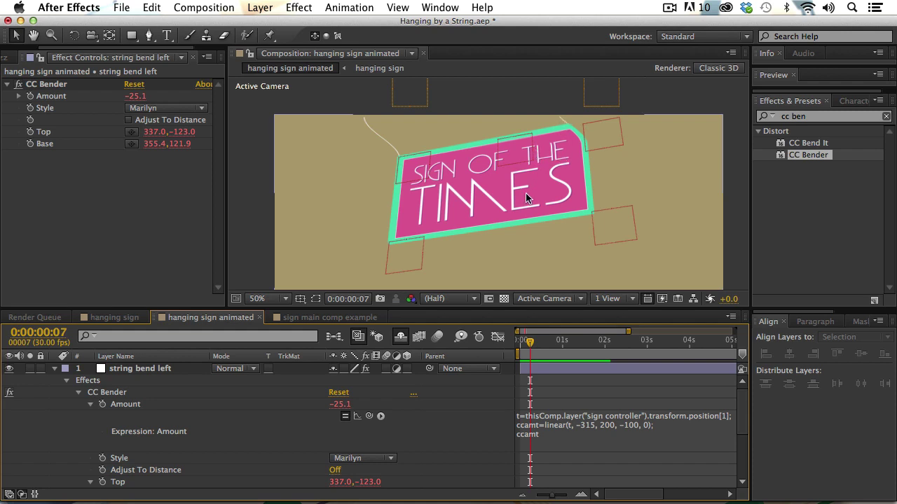
# - Collapse the expanded layer properties and move the string bend left layer below the hanging sign, directly above the strings layer
pyautogui.moveTo(337, 309); pyautogui.dragTo(337, 264)
pyautogui.click(67, 336)
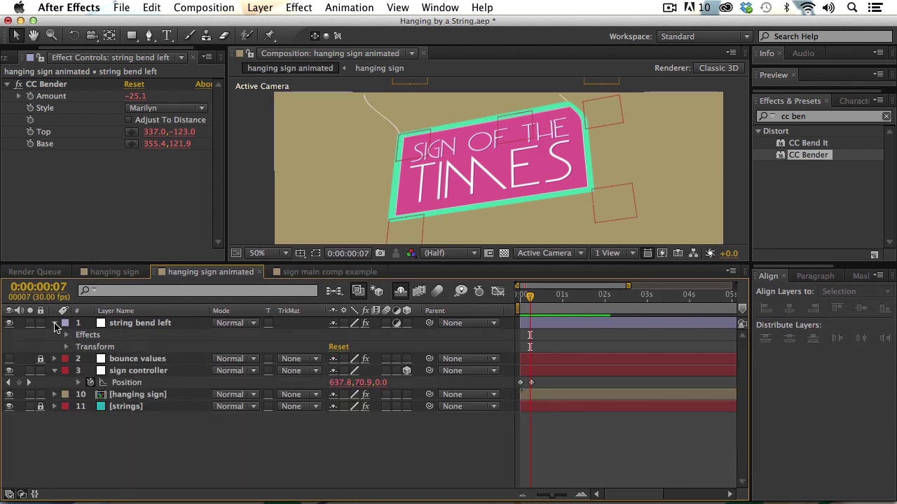
pyautogui.click(54, 323)
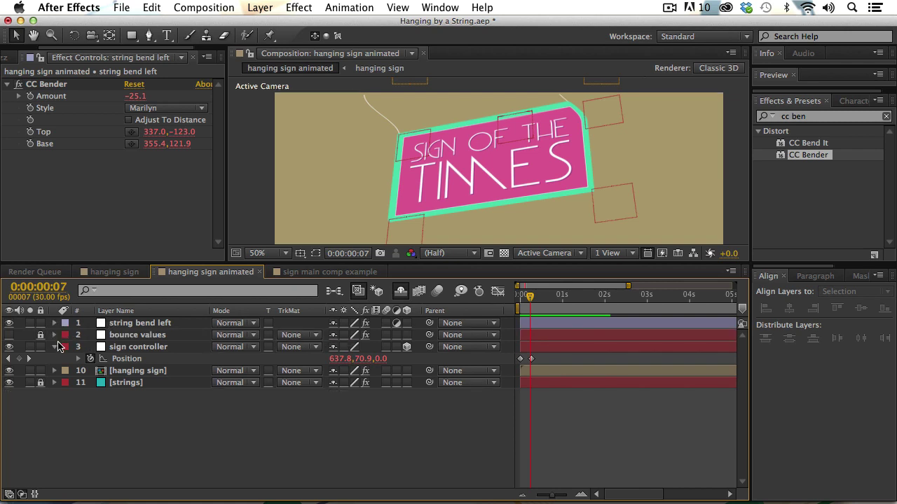
pyautogui.click(55, 347)
pyautogui.moveTo(137, 323); pyautogui.dragTo(123, 368)
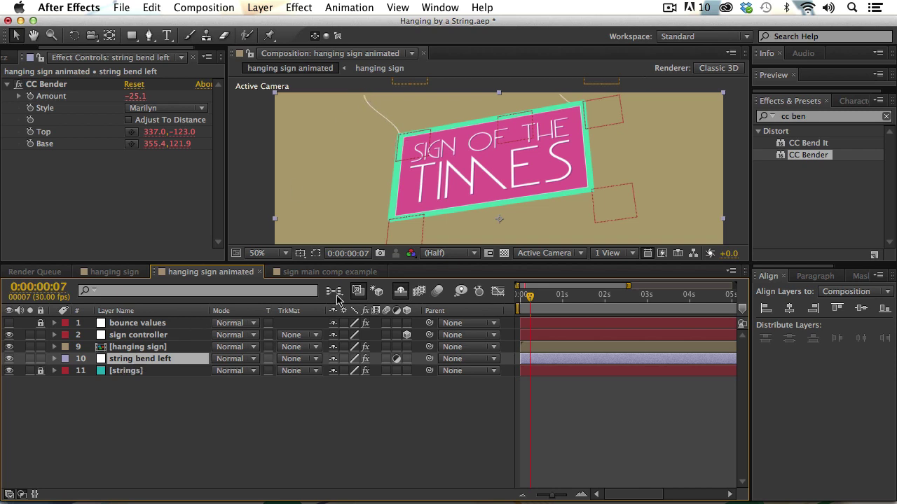
pyautogui.moveTo(395, 264); pyautogui.dragTo(395, 345)
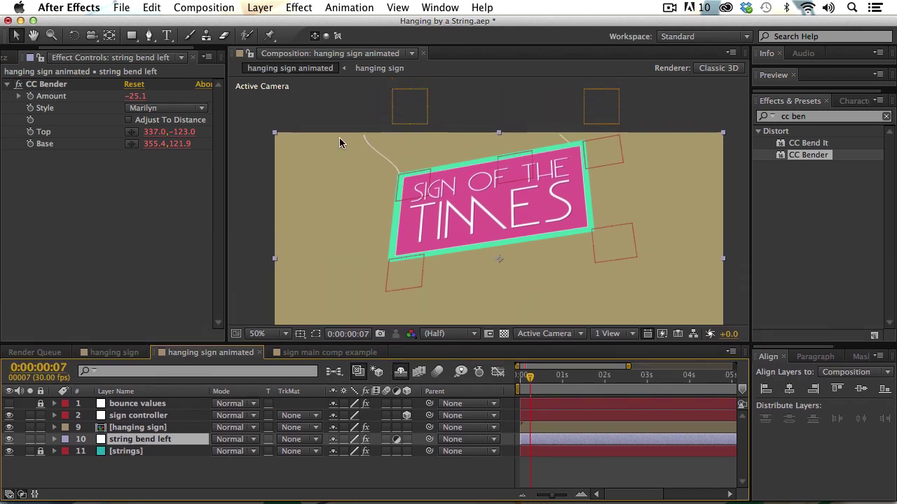
# - Draw a closed four-point mask with the Pen tool around the left half of the composition on the string bend left layer
pyautogui.press('g')
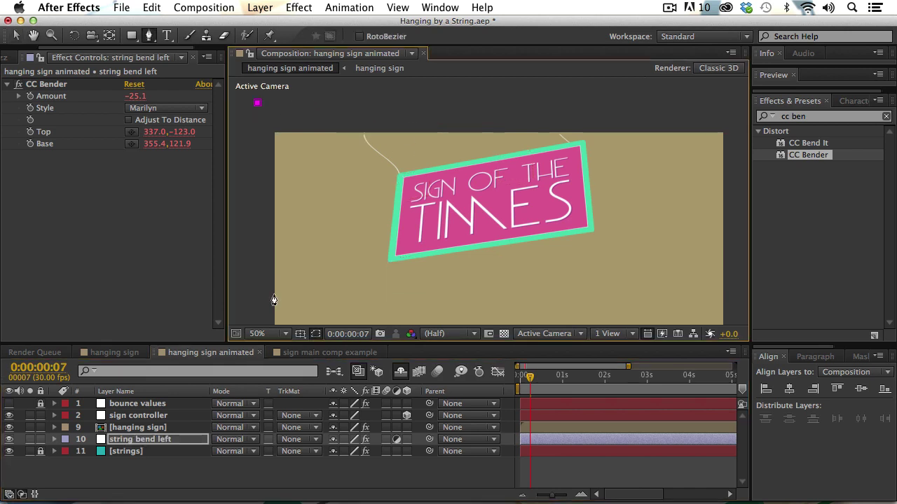
pyautogui.moveTo(257, 100); pyautogui.dragTo(280, 256)
pyautogui.moveTo(265, 314); pyautogui.dragTo(270, 295)
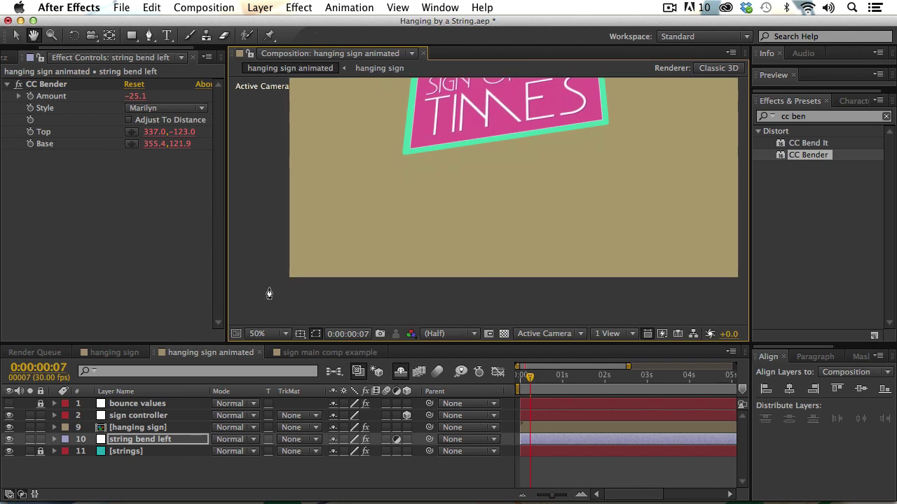
pyautogui.moveTo(511, 280); pyautogui.dragTo(492, 284)
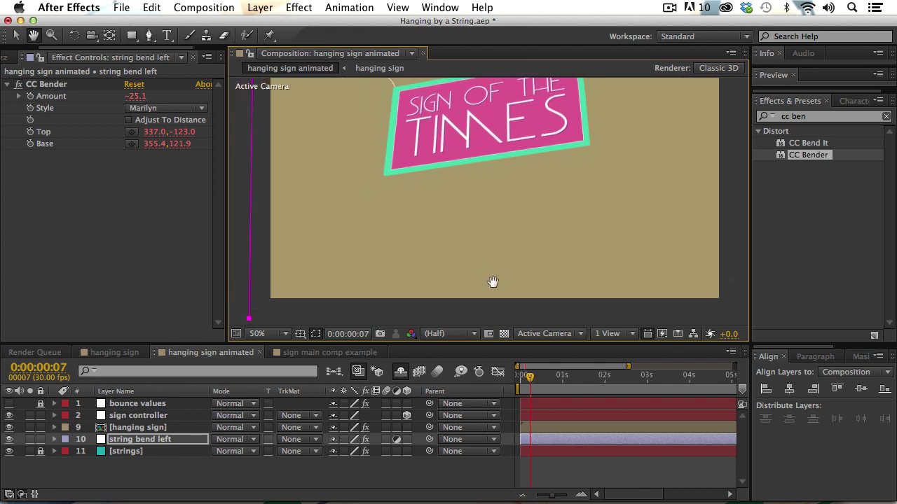
pyautogui.moveTo(470, 170); pyautogui.dragTo(481, 311)
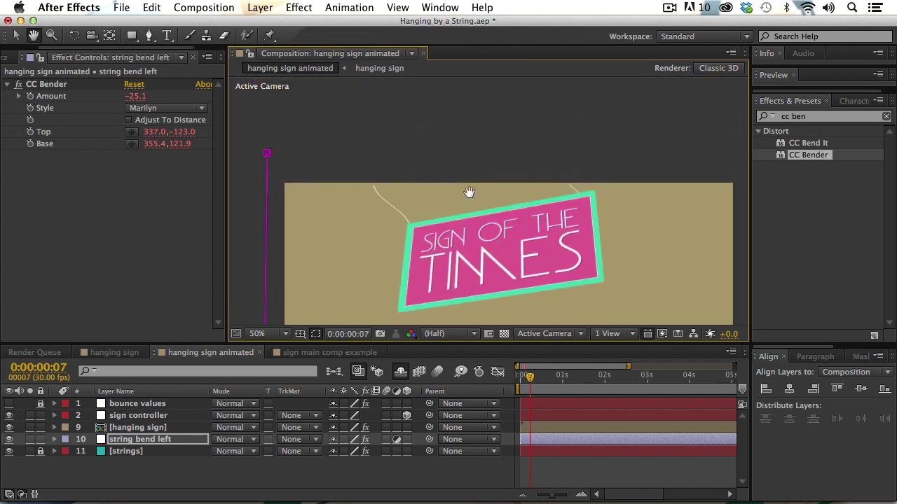
pyautogui.click(495, 145)
pyautogui.click(267, 153)
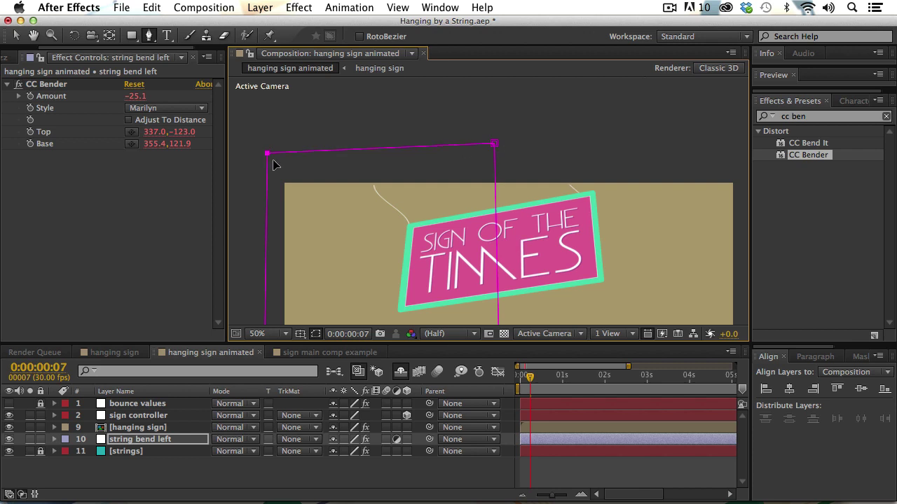
pyautogui.moveTo(344, 250); pyautogui.dragTo(357, 155)
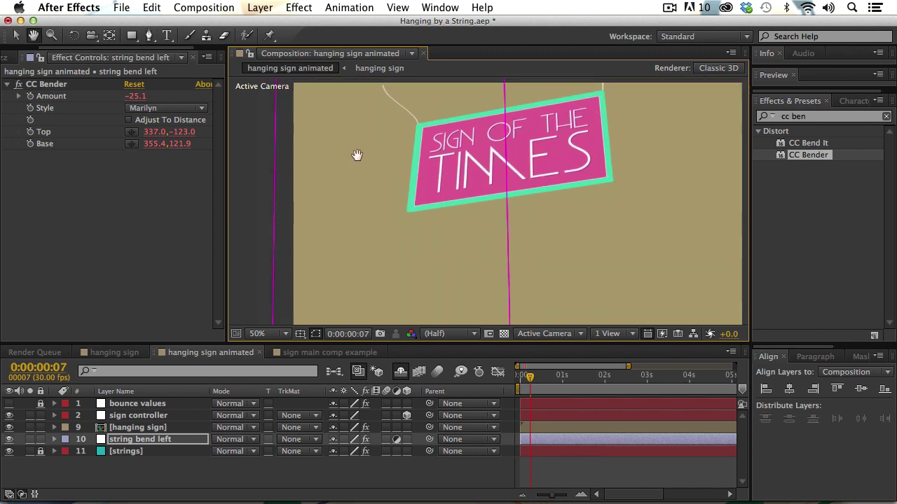
# - Play back the drop and bounce from the first frame to check the masked left string bend
pyautogui.click(527, 379)
pyautogui.moveTo(527, 379); pyautogui.dragTo(519, 382)
pyautogui.press('space')
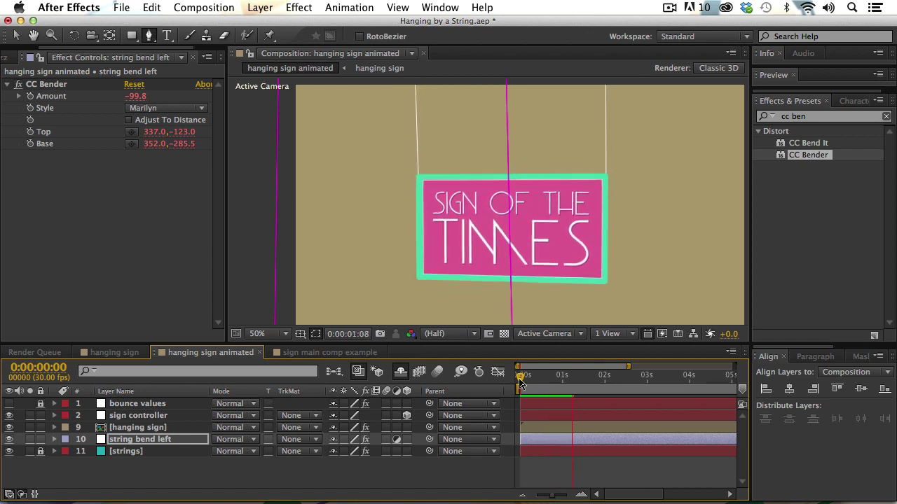
pyautogui.press('space')
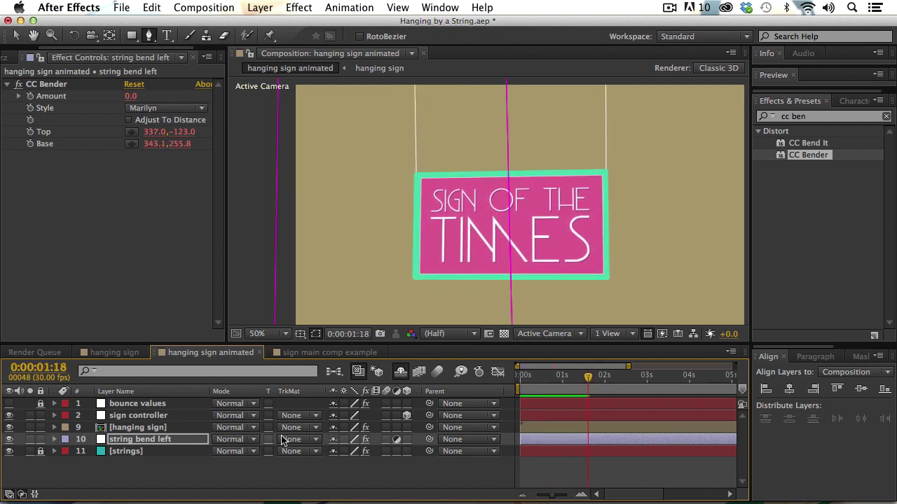
# - Duplicate the string bend left layer and rename the copy string bend right
pyautogui.click(129, 442)
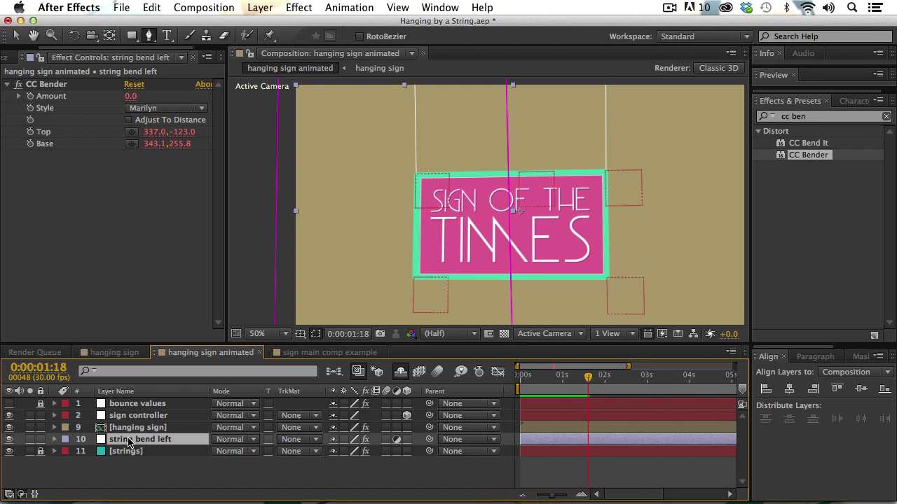
pyautogui.press('super+d')
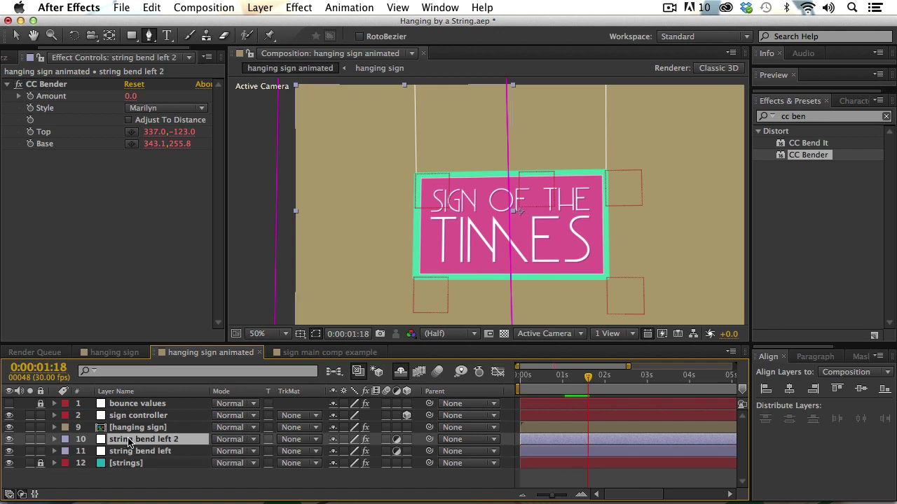
pyautogui.press('Return')
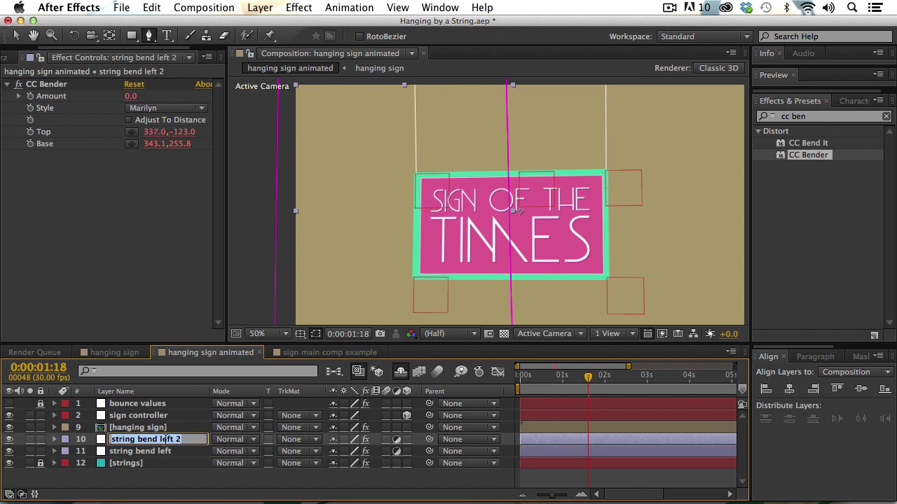
pyautogui.click(161, 439)
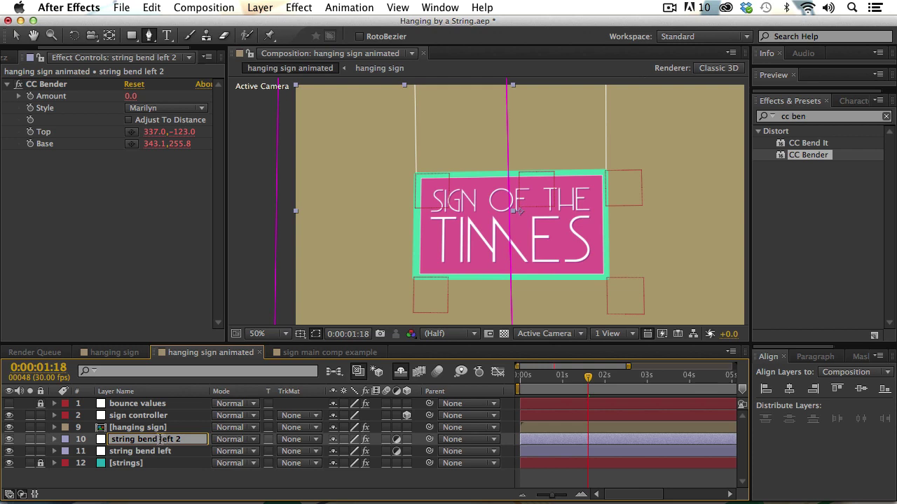
pyautogui.moveTo(161, 439); pyautogui.dragTo(187, 439)
pyautogui.write('righ')
pyautogui.click(167, 485)
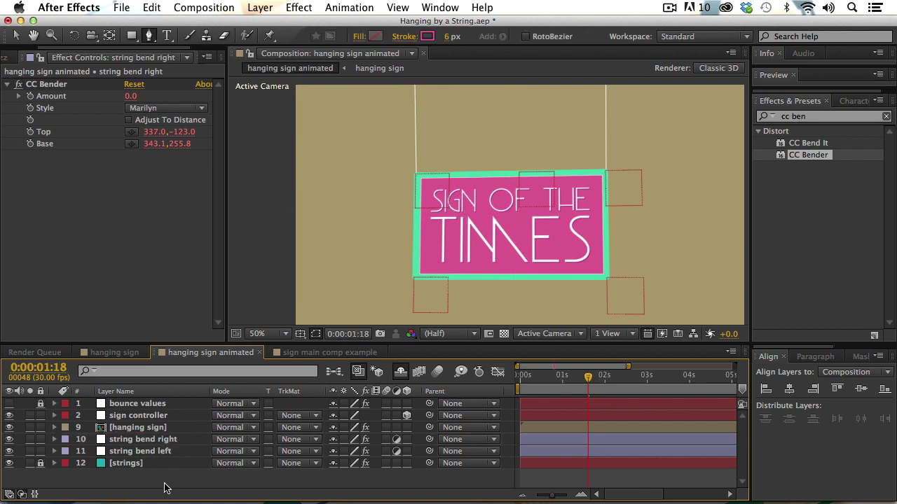
# - Move string bend right below string bend left and set the mode of its mask to Subtract
pyautogui.click(147, 440)
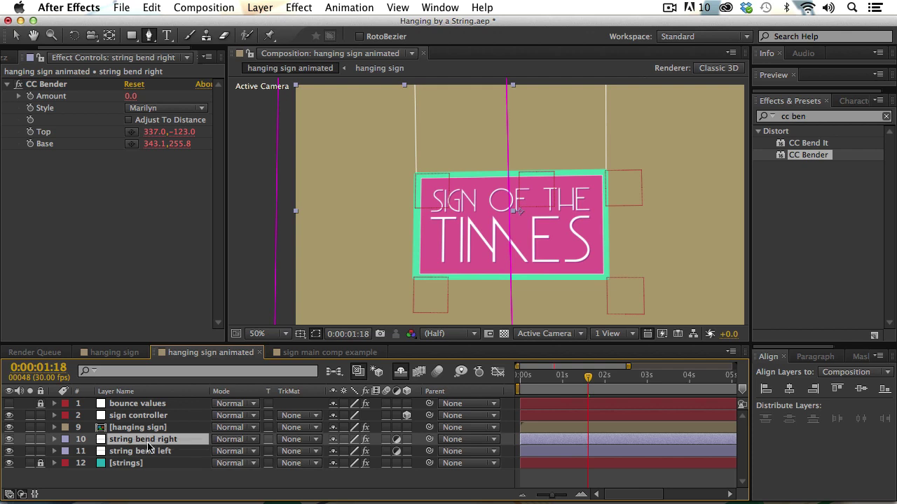
pyautogui.moveTo(148, 445); pyautogui.dragTo(149, 460)
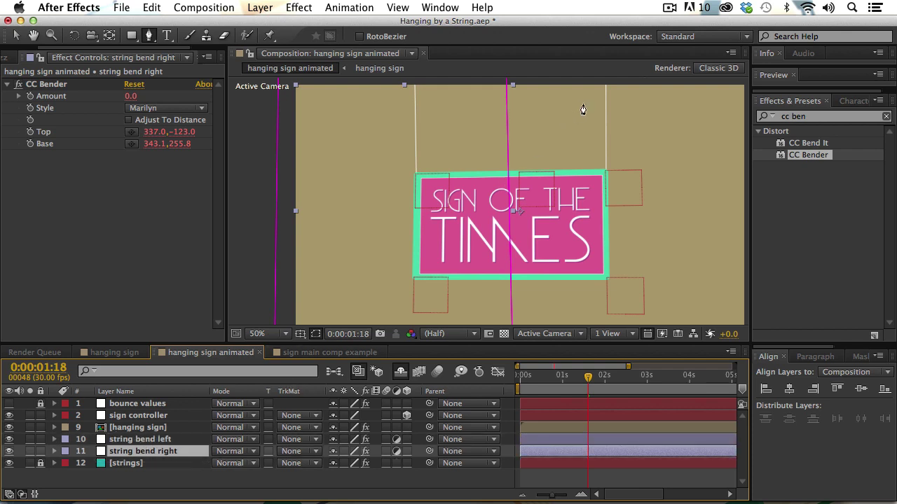
pyautogui.click(16, 35)
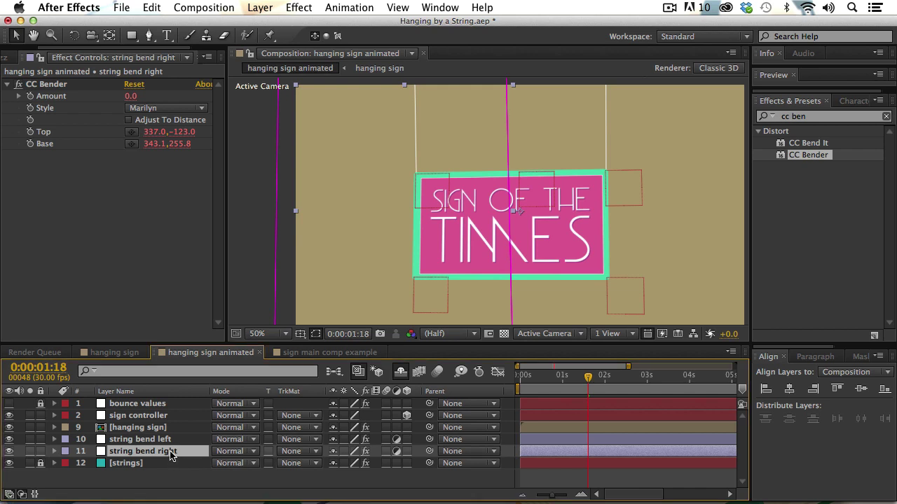
pyautogui.press('m')
pyautogui.click(351, 464)
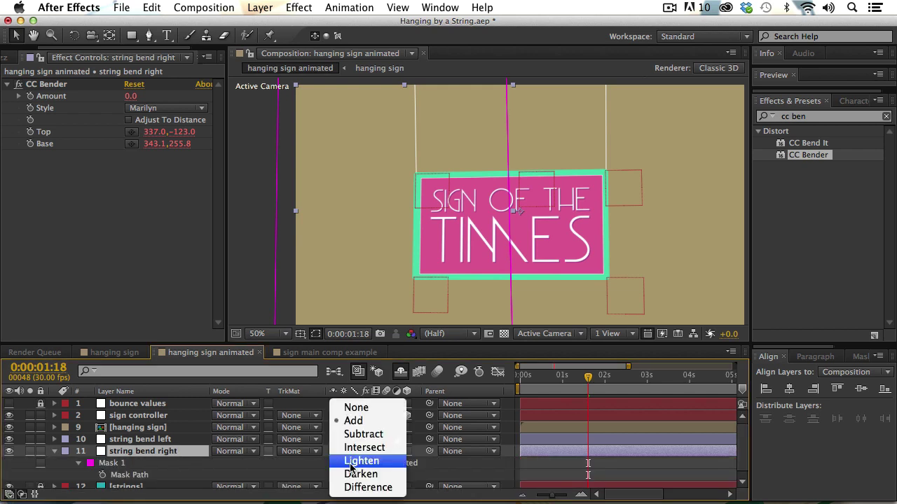
pyautogui.click(363, 434)
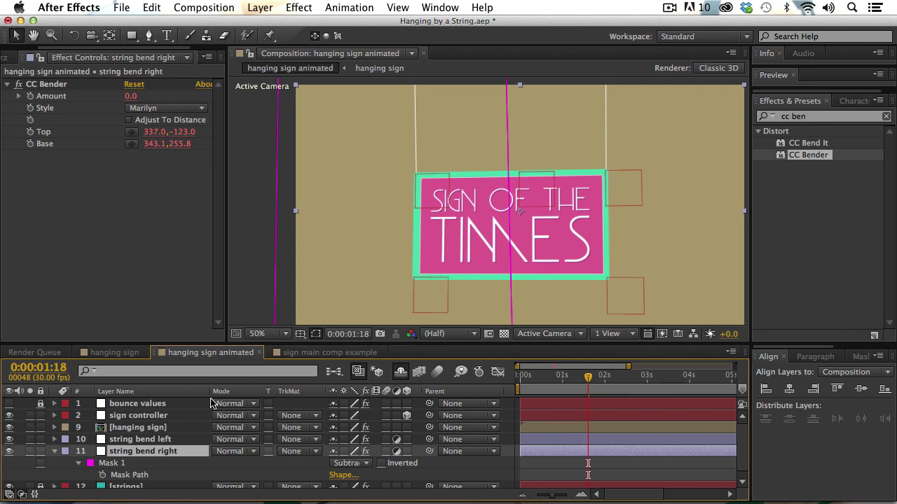
# - Reveal string bend right's expressions and change the layer referenced by CC Bender's Top expression to "TOP RIGHT HANG"
pyautogui.press('e')
pyautogui.press('e')
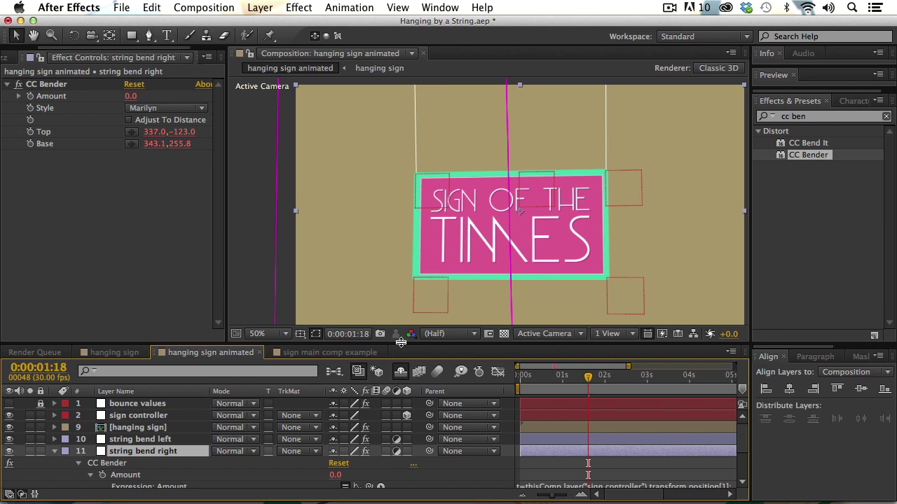
pyautogui.moveTo(400, 342); pyautogui.dragTo(392, 261)
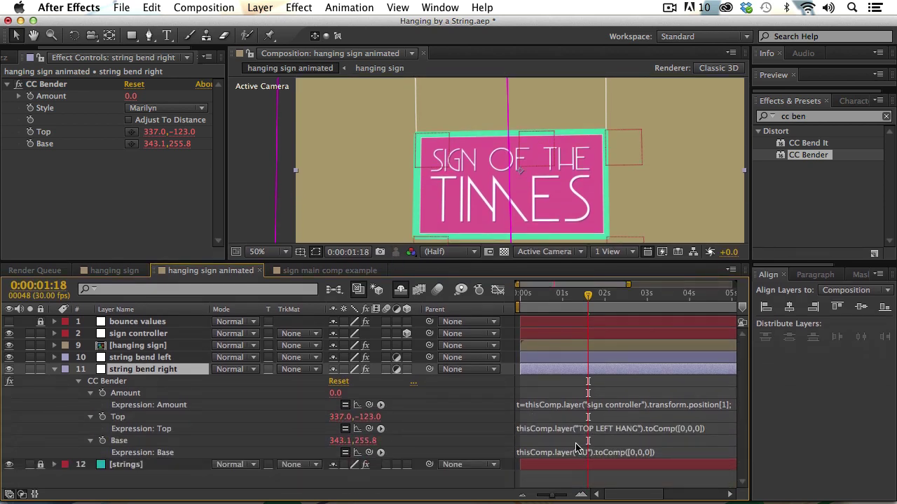
pyautogui.click(599, 440)
pyautogui.click(603, 431)
pyautogui.click(623, 428)
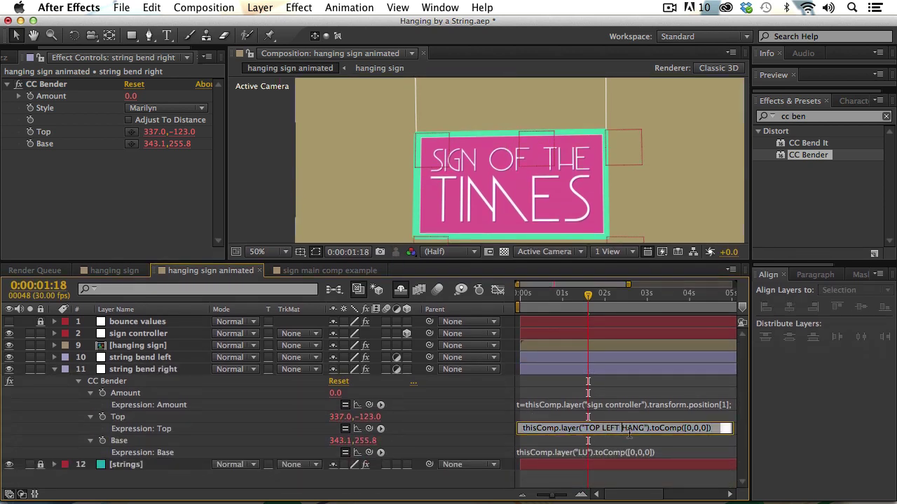
pyautogui.moveTo(641, 429); pyautogui.dragTo(611, 428)
pyautogui.write('RIGHT')
pyautogui.hotkey('shift', 'End')
pyautogui.press('Delete')
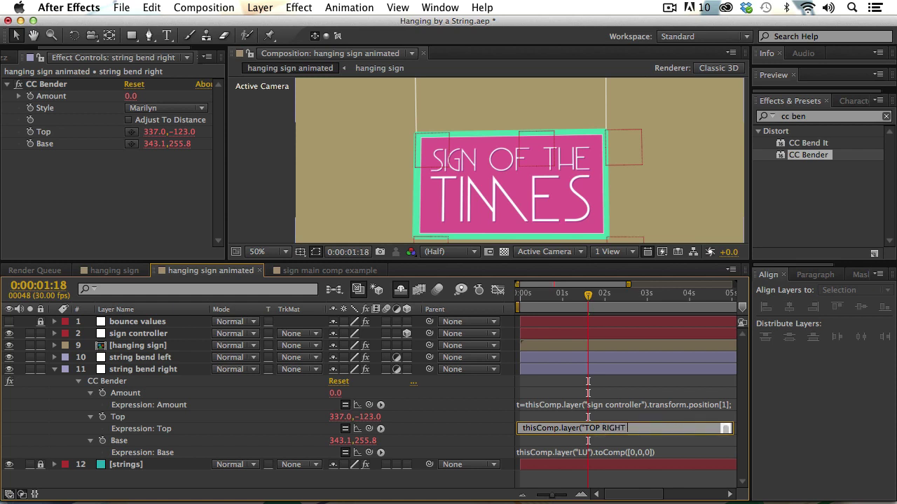
pyautogui.write('HANG\\").toComp([0,0,0])')
pyautogui.click(486, 425)
# - Change the layer referenced by the Base expression of string bend right to "RU"
pyautogui.press('capslock')
pyautogui.click(588, 452)
pyautogui.click(589, 452)
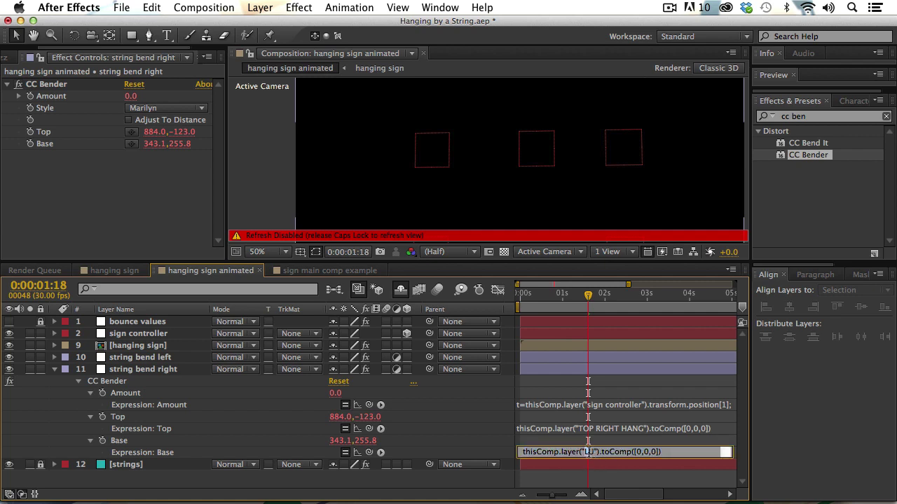
pyautogui.press('BackSpace')
pyautogui.write('R')
pyautogui.click(468, 439)
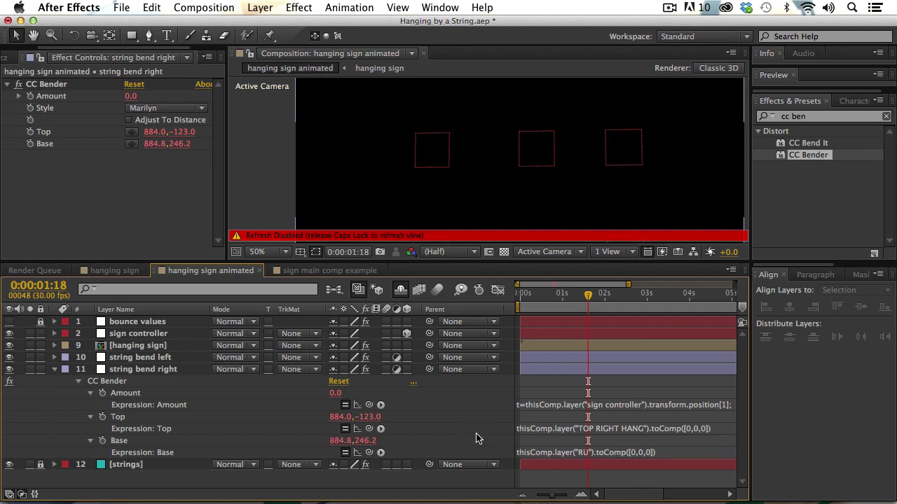
pyautogui.press('capslock')
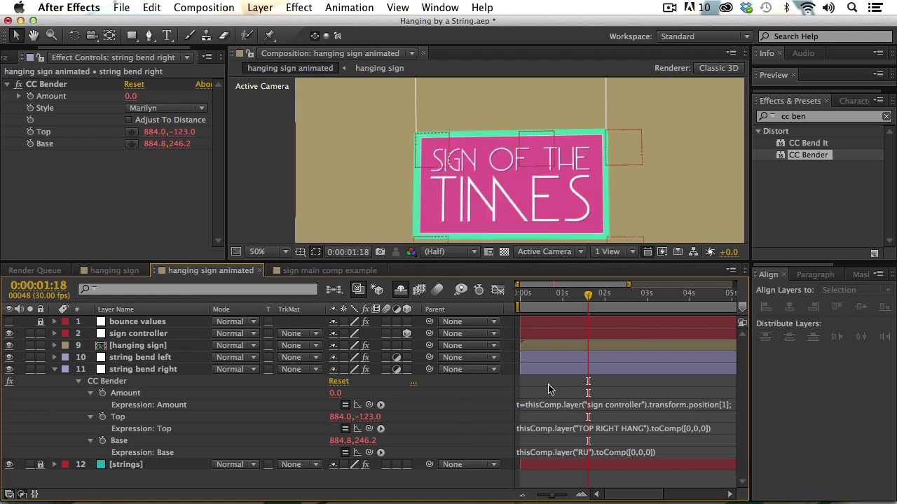
# - Scrub back to frame 7 with the hang points in view and examine how both strings bend
pyautogui.moveTo(587, 294); pyautogui.dragTo(547, 297)
pyautogui.press('h')
pyautogui.moveTo(481, 160); pyautogui.dragTo(477, 191)
pyautogui.press('v')
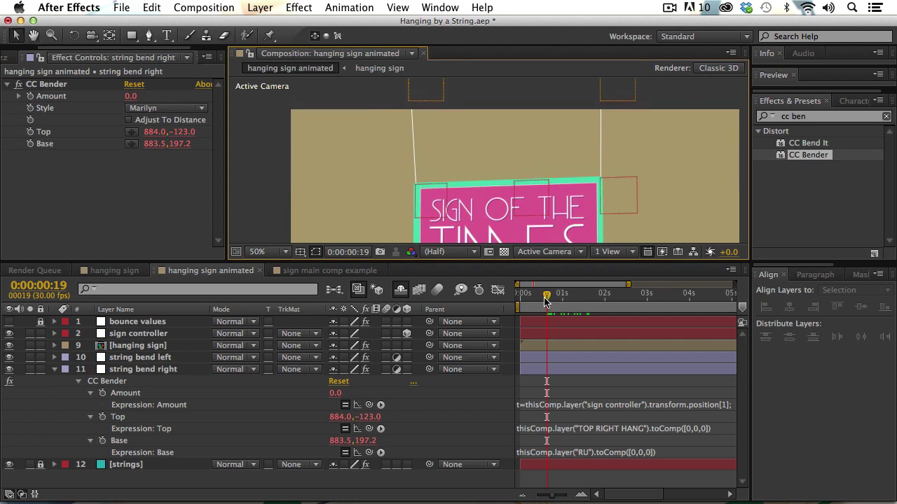
pyautogui.moveTo(547, 297)
pyautogui.mouseDown()
pyautogui.moveTo(525, 297)
pyautogui.moveTo(533, 297)
pyautogui.mouseUp()
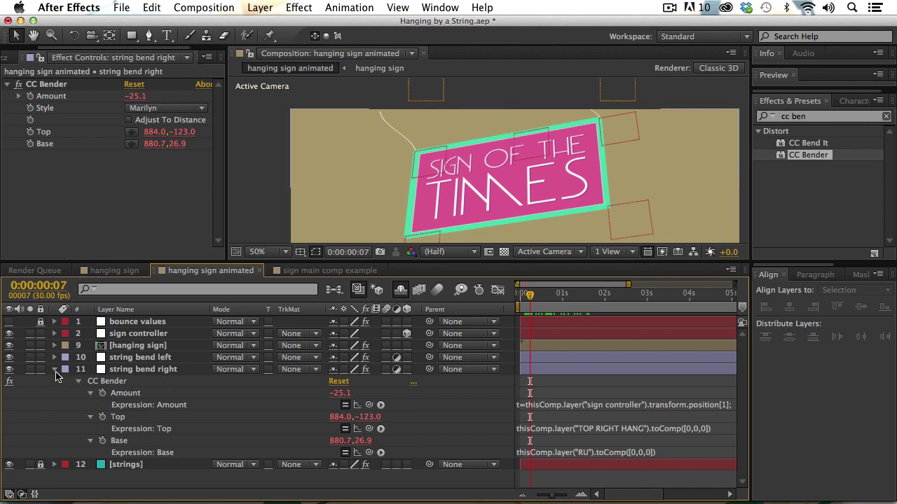
# - Show the full Amount expression of string bend right and scrub to frame 29 to check the right string's bend
pyautogui.click(56, 373)
pyautogui.click(128, 376)
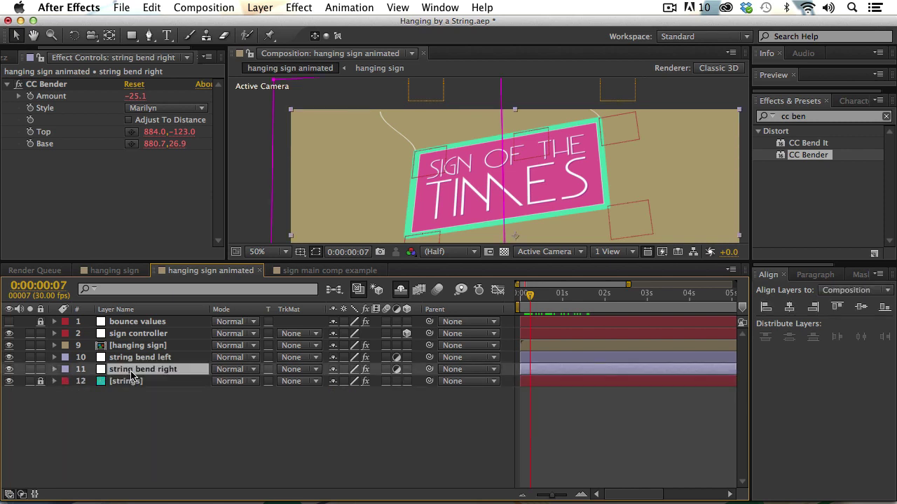
pyautogui.press('e')
pyautogui.press('e')
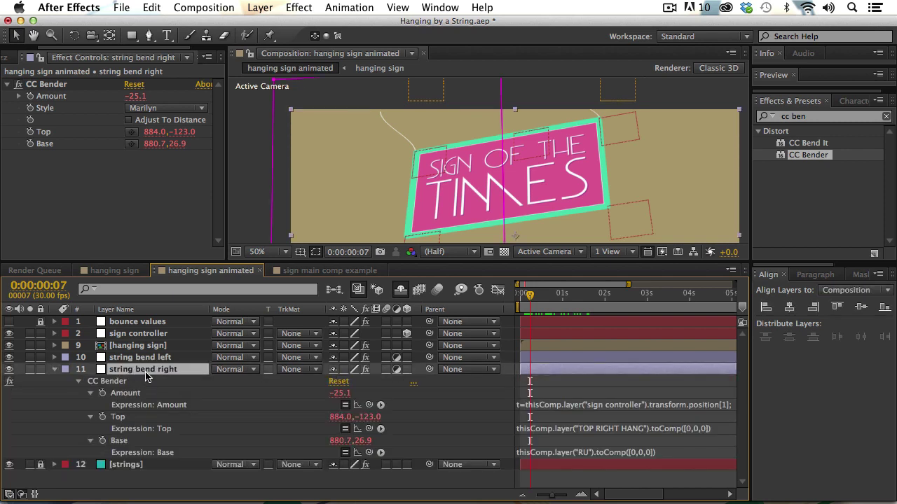
pyautogui.click(545, 410)
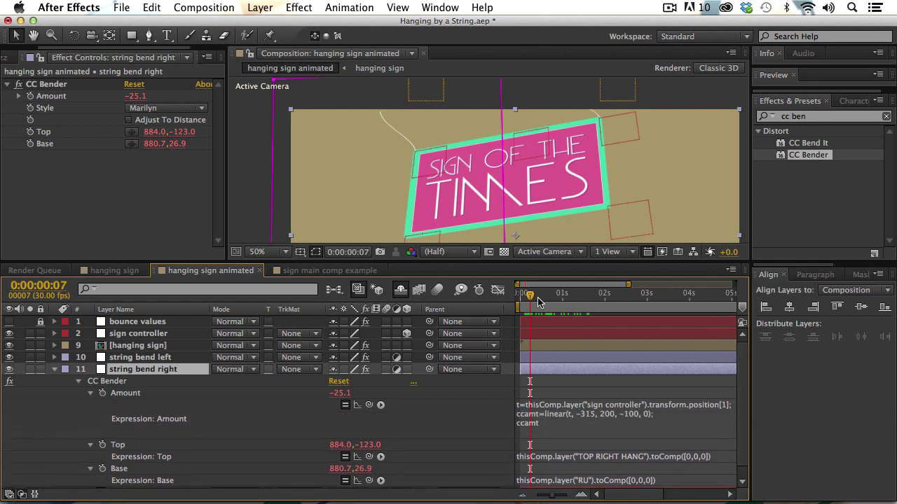
pyautogui.moveTo(532, 300); pyautogui.dragTo(562, 297)
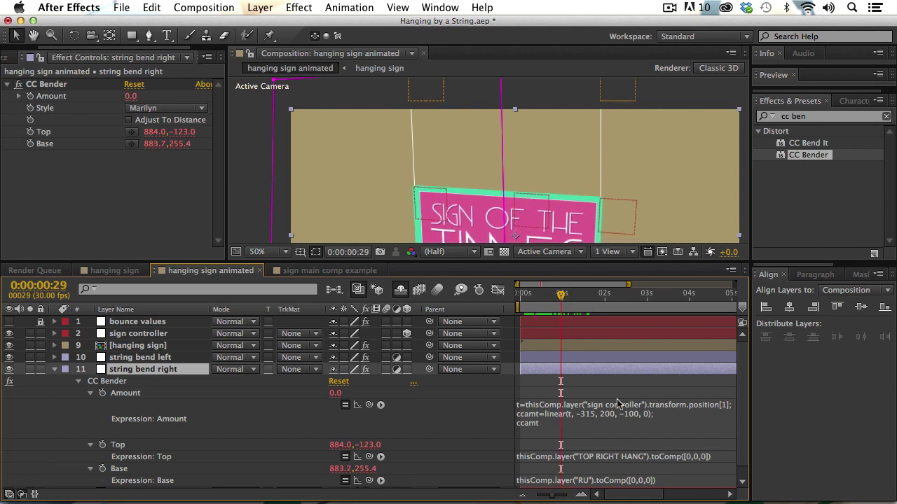
# - Try 300 as the upper position limit in string bend right's Amount expression and preview the string bend from the first frame
pyautogui.click(603, 416)
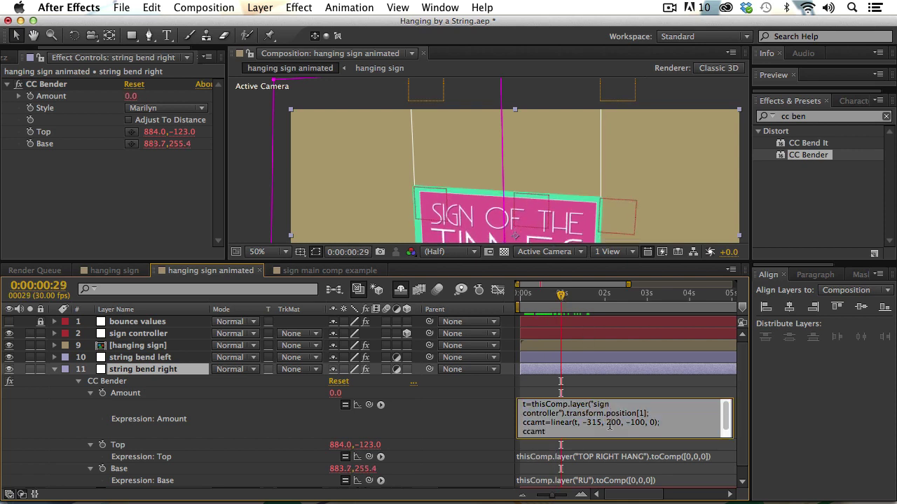
pyautogui.click(469, 409)
pyautogui.press('pageup')
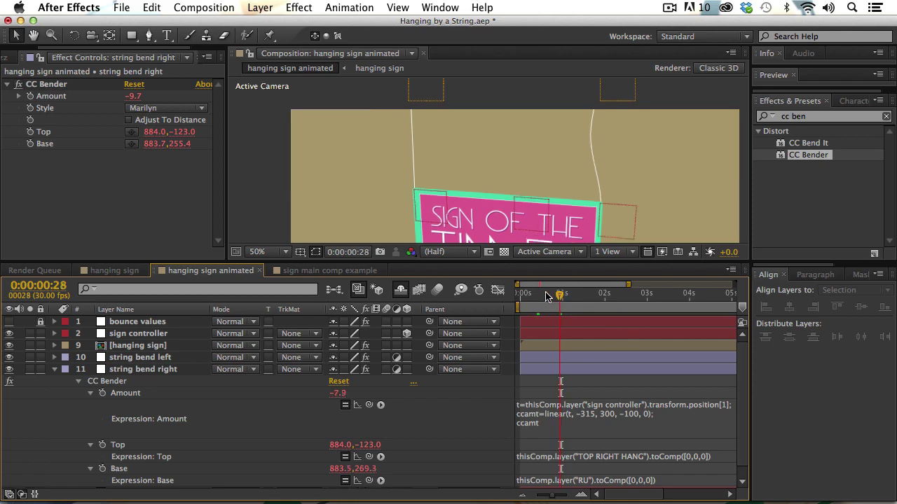
pyautogui.moveTo(545, 296); pyautogui.dragTo(519, 293)
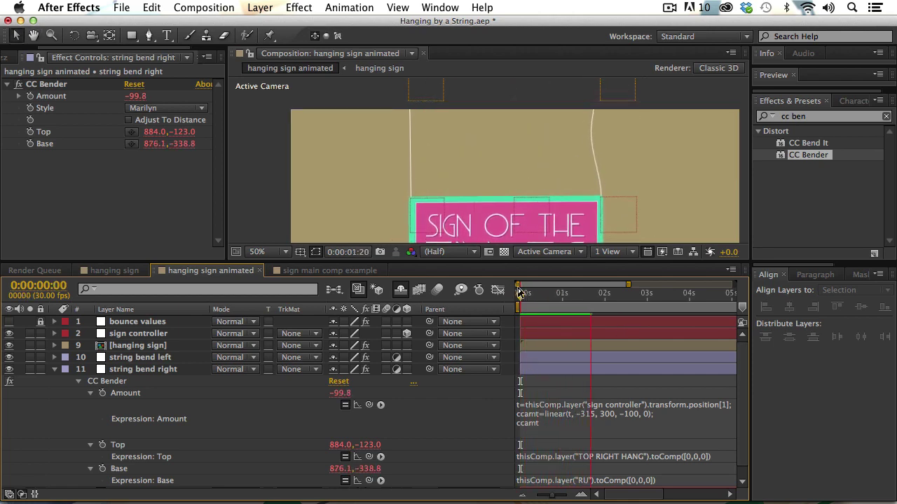
pyautogui.press('space')
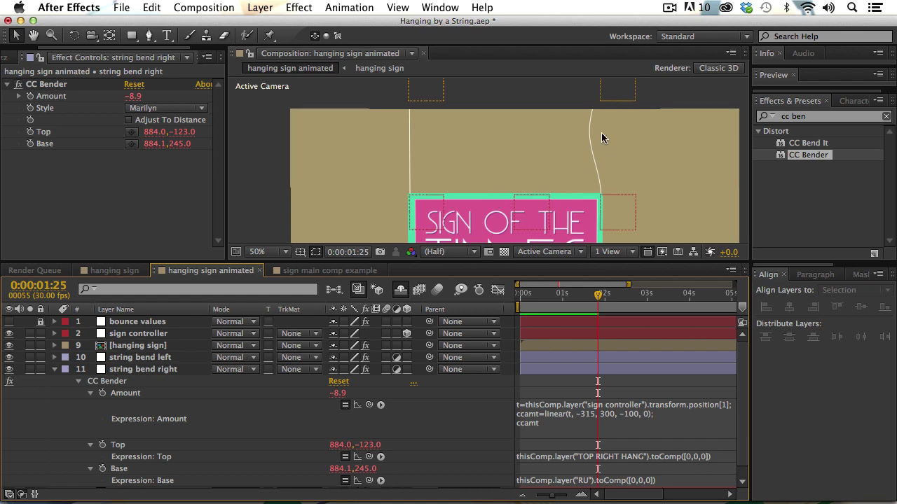
# - Set the upper position limit in string bend right's Amount expression to 225 and preview the bend from frame 5
pyautogui.click(608, 416)
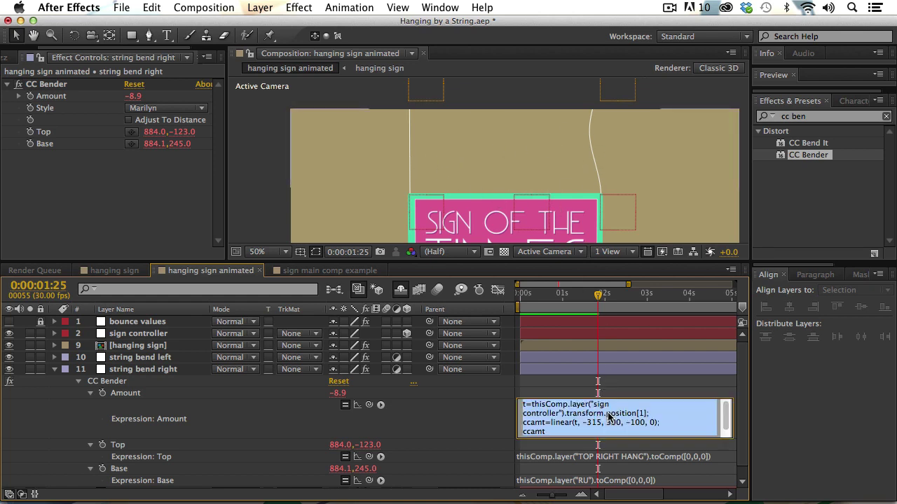
pyautogui.click(620, 423)
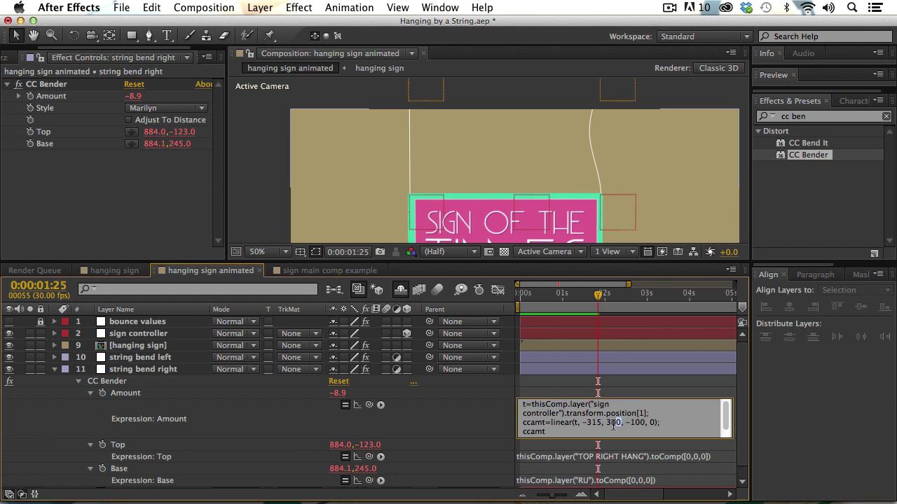
pyautogui.write('225')
pyautogui.click(470, 439)
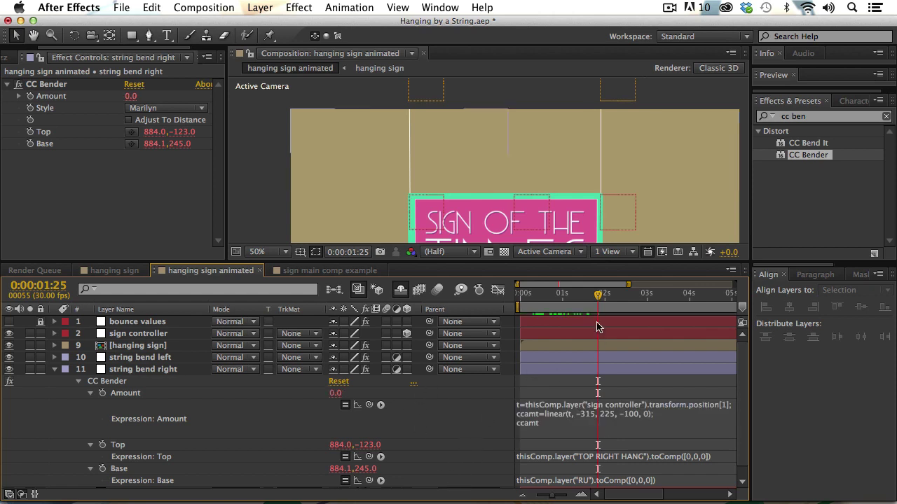
pyautogui.moveTo(599, 295); pyautogui.dragTo(527, 300)
pyautogui.press('space')
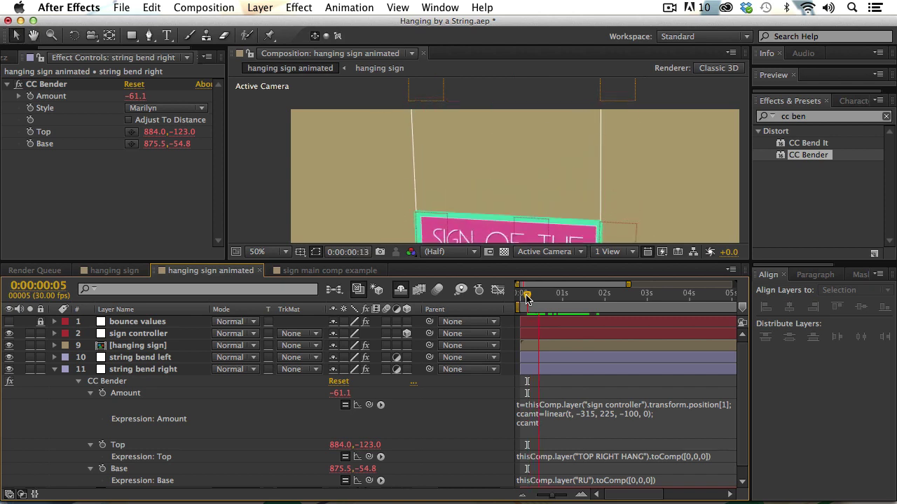
pyautogui.press('space')
# - Set the starting bend amount in string bend right's Amount expression to 150 and preview the bend from frame 5
pyautogui.click(629, 418)
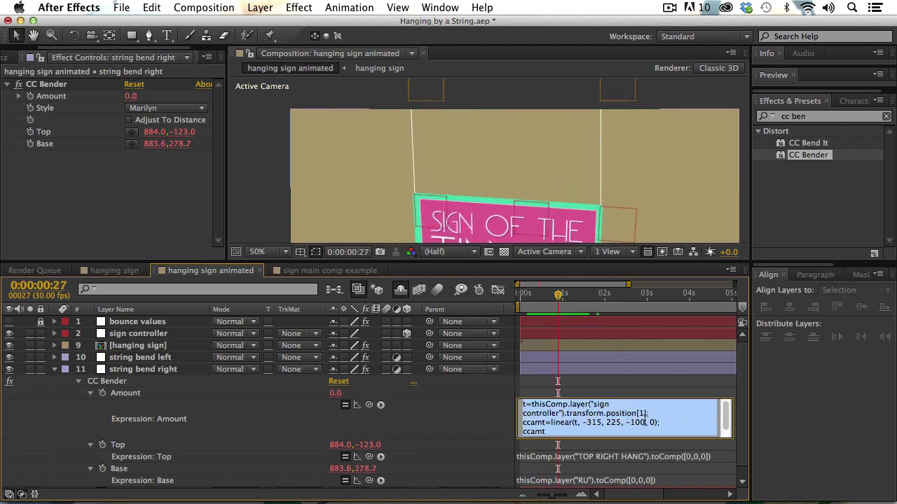
pyautogui.click(639, 423)
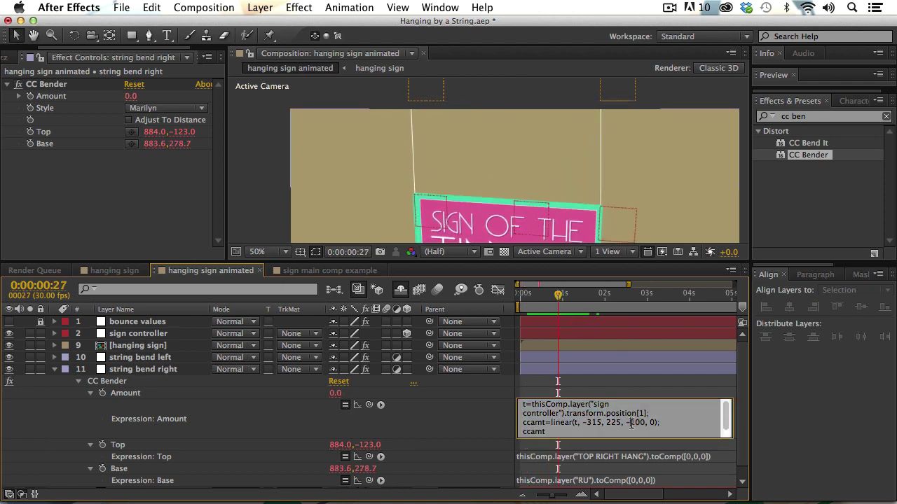
pyautogui.press('BackSpace')
pyautogui.write('50')
pyautogui.click(454, 414)
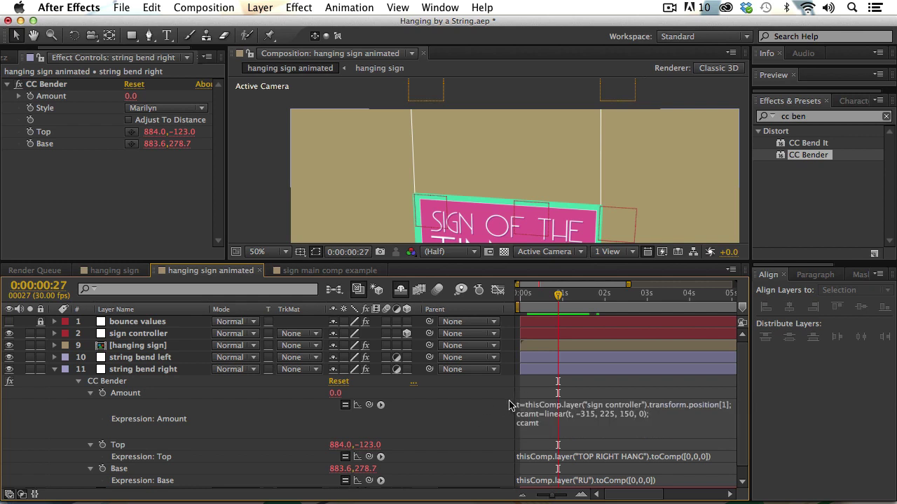
pyautogui.moveTo(558, 294); pyautogui.dragTo(526, 295)
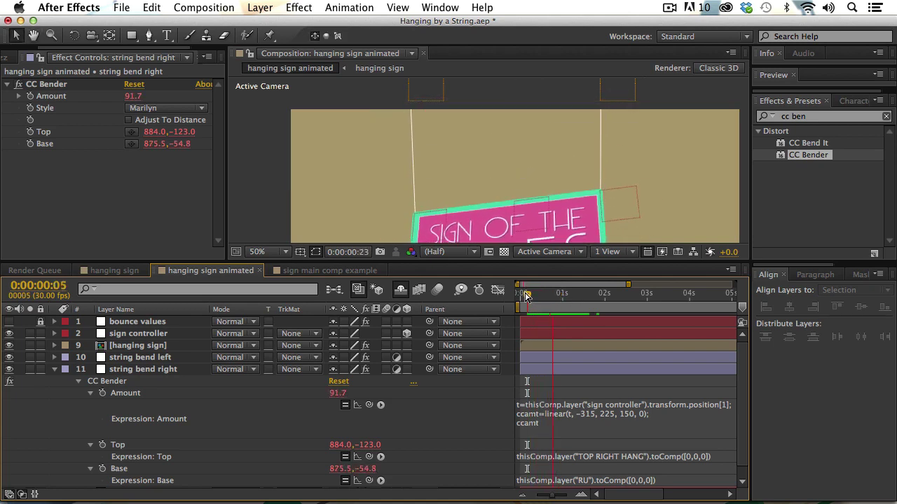
pyautogui.press('space')
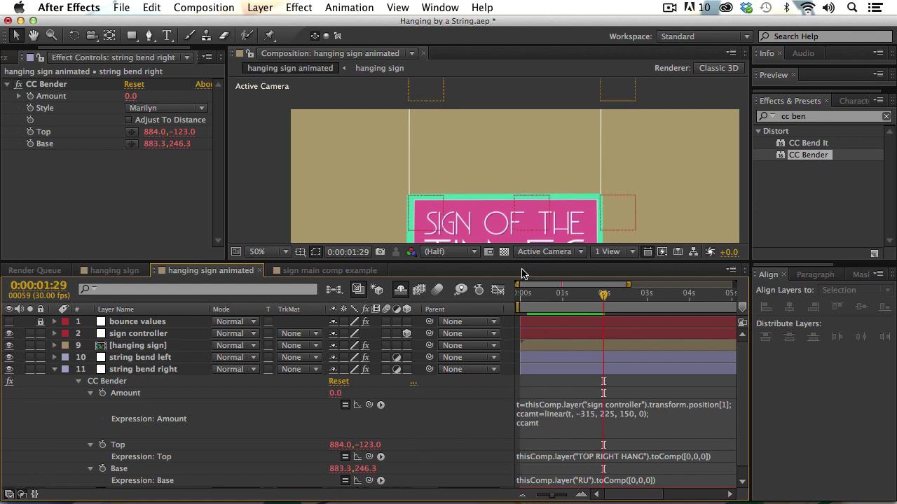
# - Enlarge the composition view to show the whole sign and preview the hanging animation from the first frame
pyautogui.moveTo(524, 262); pyautogui.dragTo(524, 349)
pyautogui.press('h')
pyautogui.moveTo(527, 283); pyautogui.dragTo(505, 210)
pyautogui.press('v')
pyautogui.moveTo(564, 380); pyautogui.dragTo(490, 377)
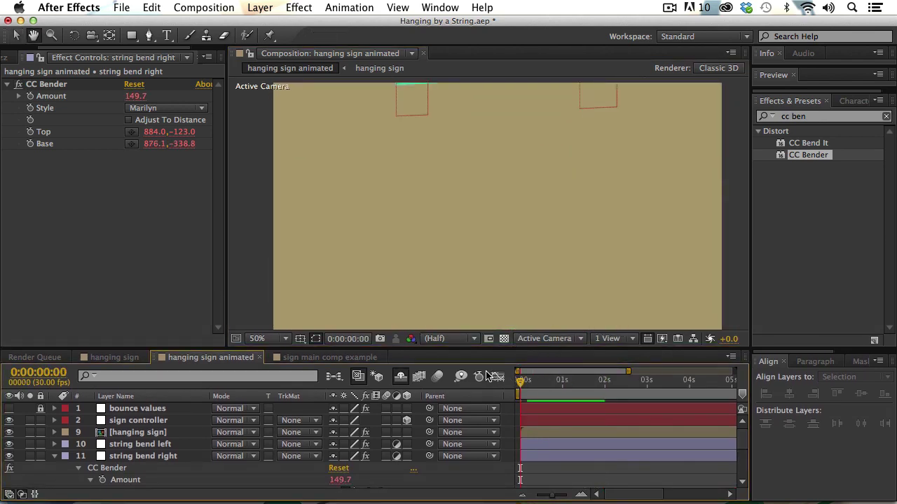
pyautogui.press('space')
pyautogui.press('space')
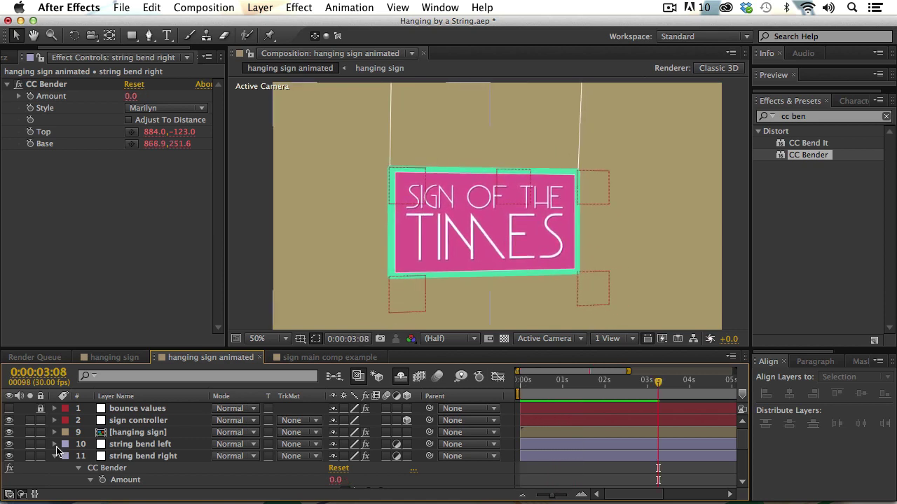
# - In the hanging sign composition, duplicate the words layer and mask the copy with a rectangle around the word TIMES
pyautogui.click(55, 457)
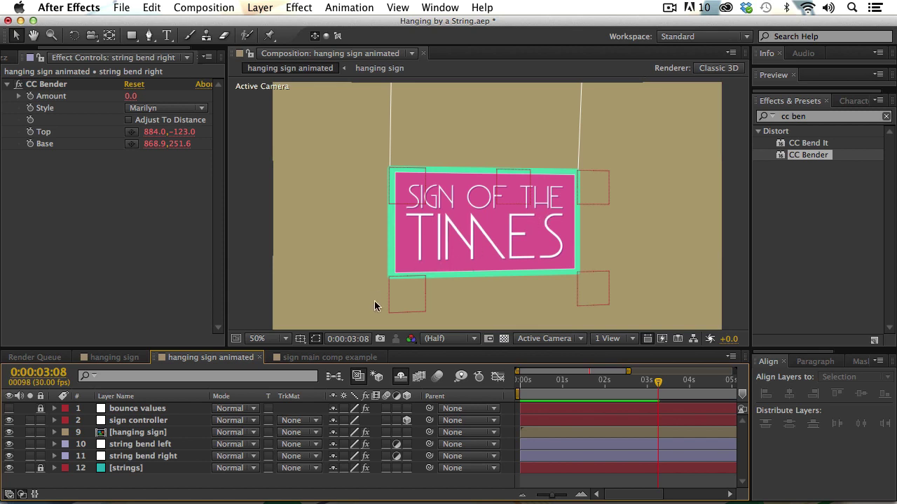
pyautogui.doubleClick(151, 433)
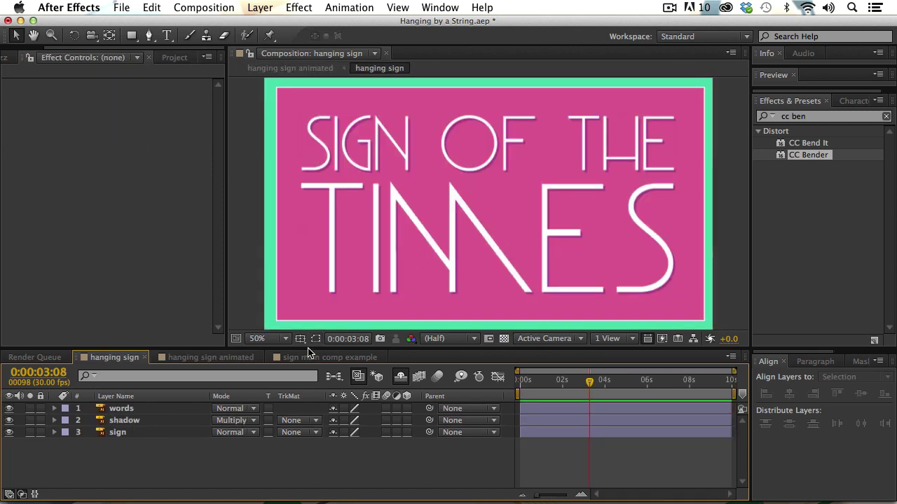
pyautogui.click(120, 409)
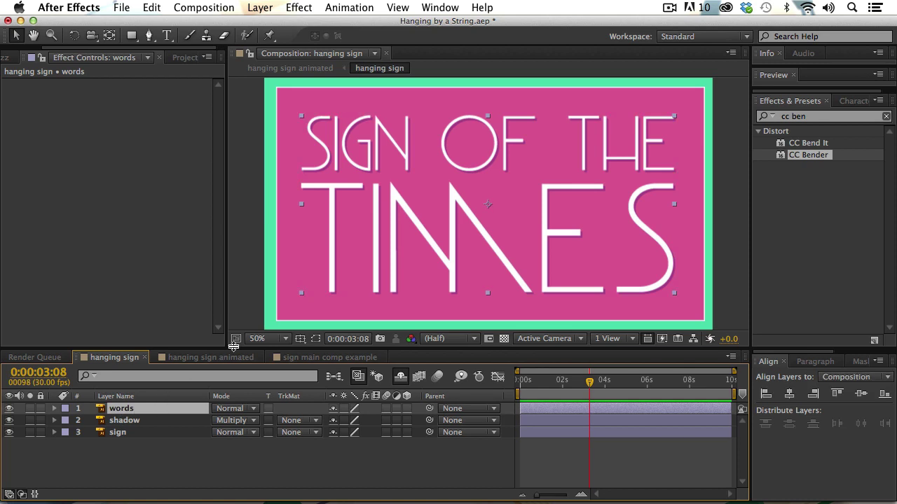
pyautogui.press('super+d')
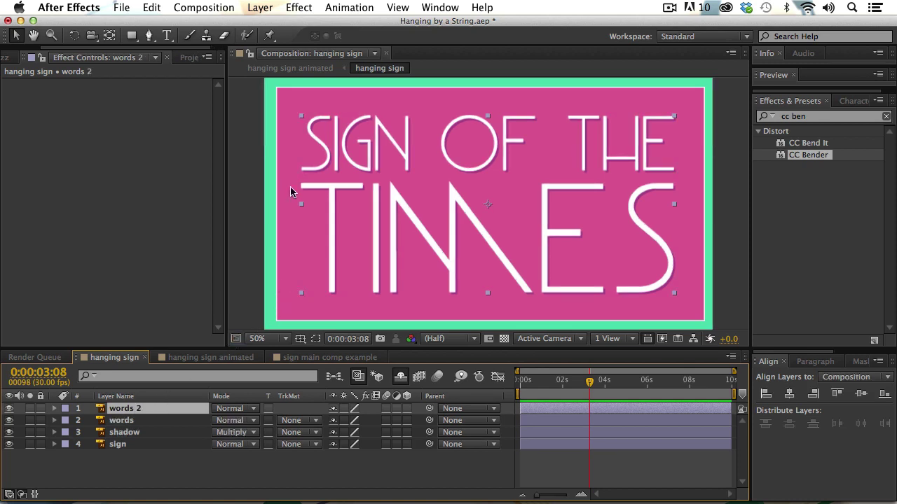
pyautogui.press('q')
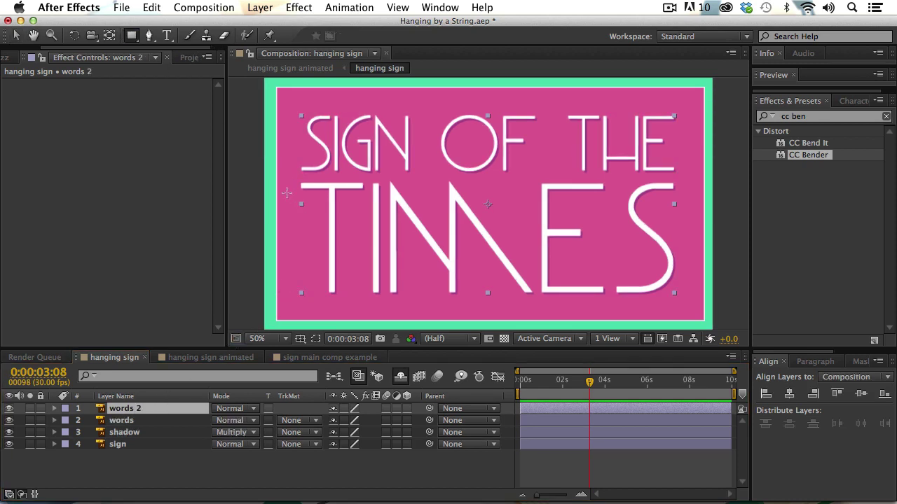
pyautogui.moveTo(253, 178); pyautogui.dragTo(729, 310)
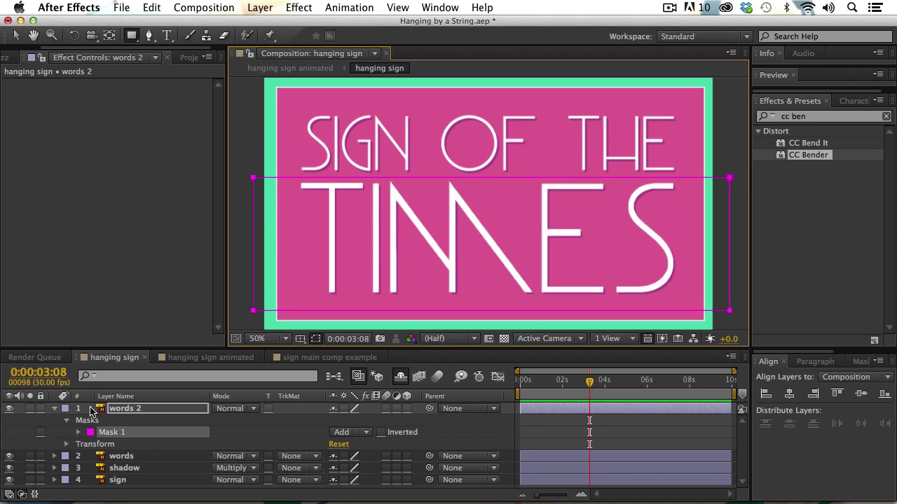
# - Find the Strobe Light effect and apply it to the words 2 layer
pyautogui.click(91, 410)
pyautogui.click(810, 117)
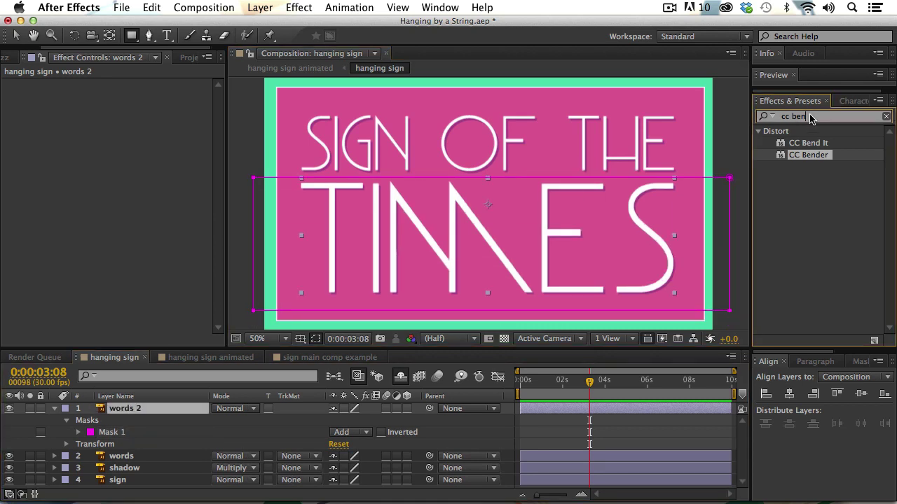
pyautogui.click(811, 117)
pyautogui.write('strobe')
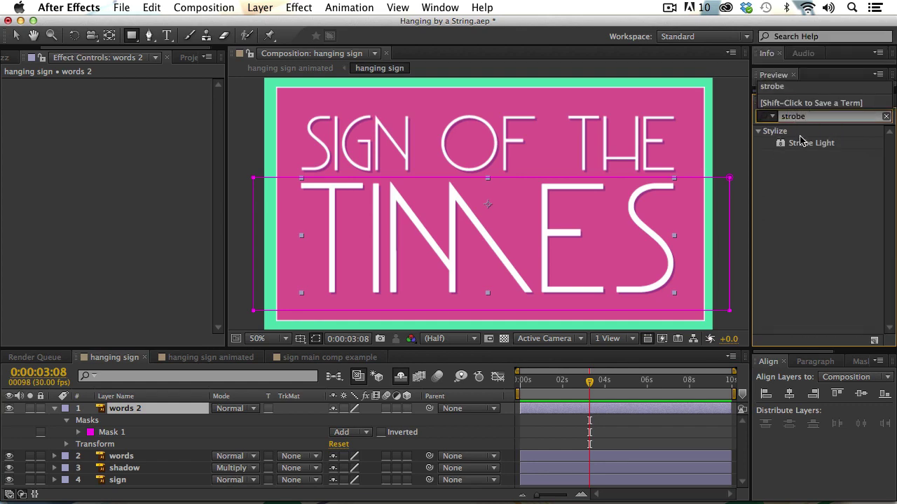
pyautogui.doubleClick(802, 143)
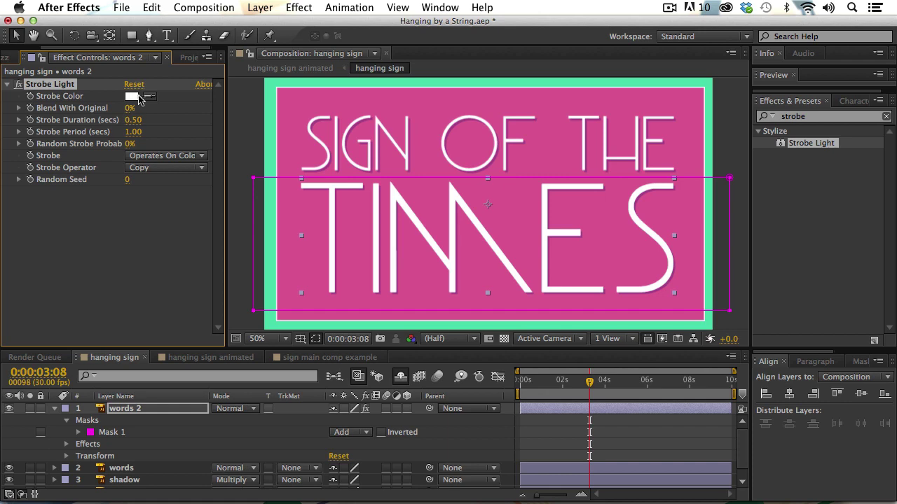
# - Set the Strobe Color of words 2 to the light yellow-green DFF786
pyautogui.click(131, 97)
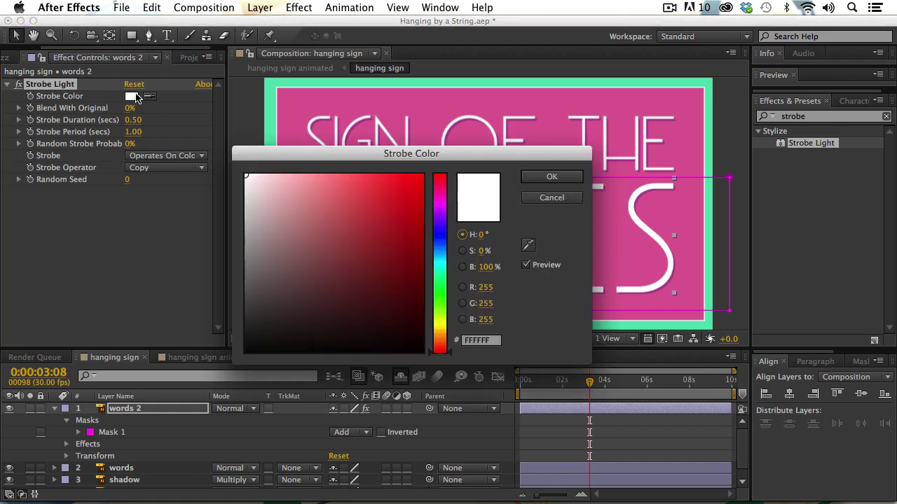
pyautogui.click(437, 321)
pyautogui.click(327, 180)
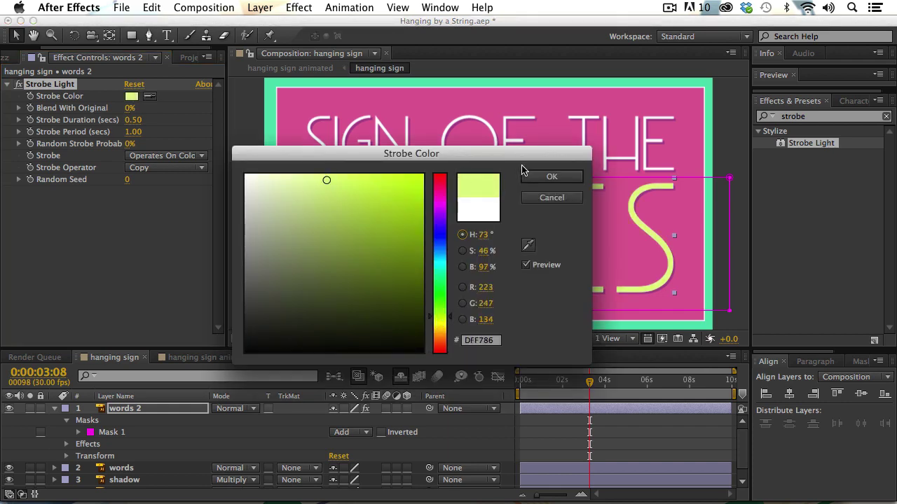
pyautogui.click(551, 177)
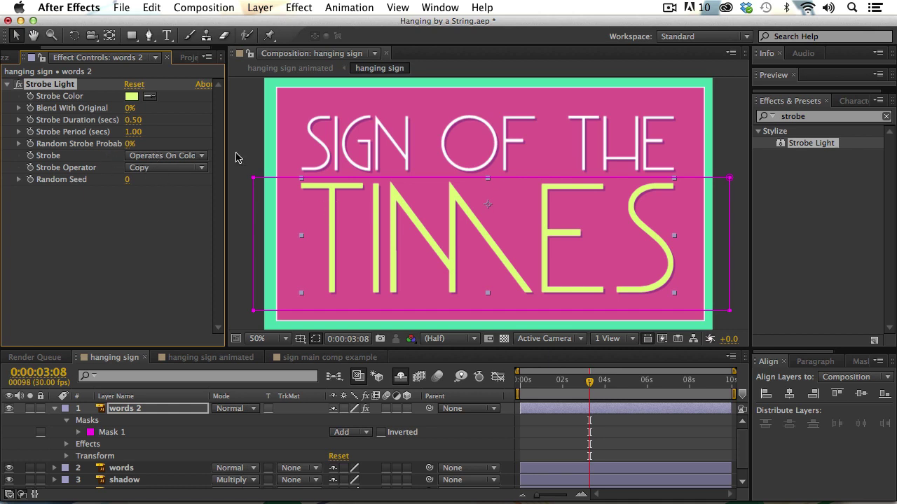
# - Set the Strobe Light on words 2 to a Strobe Duration of 0.25 and a Strobe Period of 0.50 seconds
pyautogui.moveTo(227, 145); pyautogui.dragTo(254, 146)
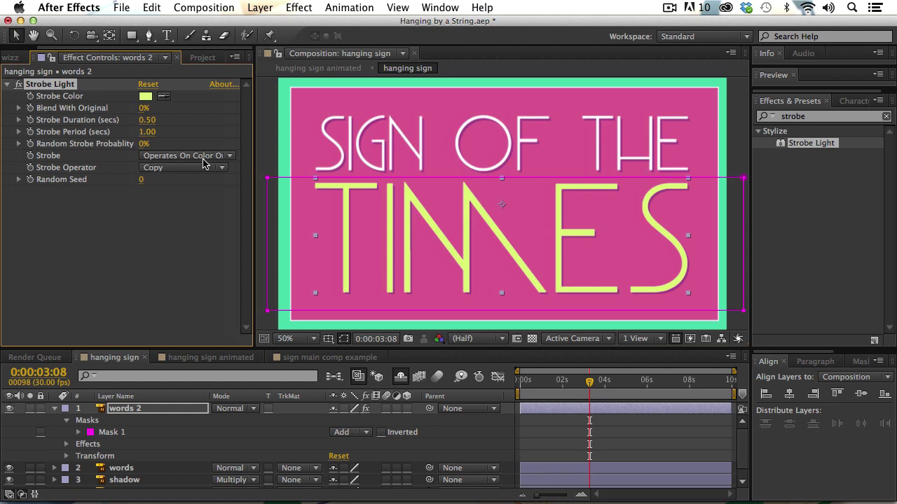
pyautogui.click(146, 120)
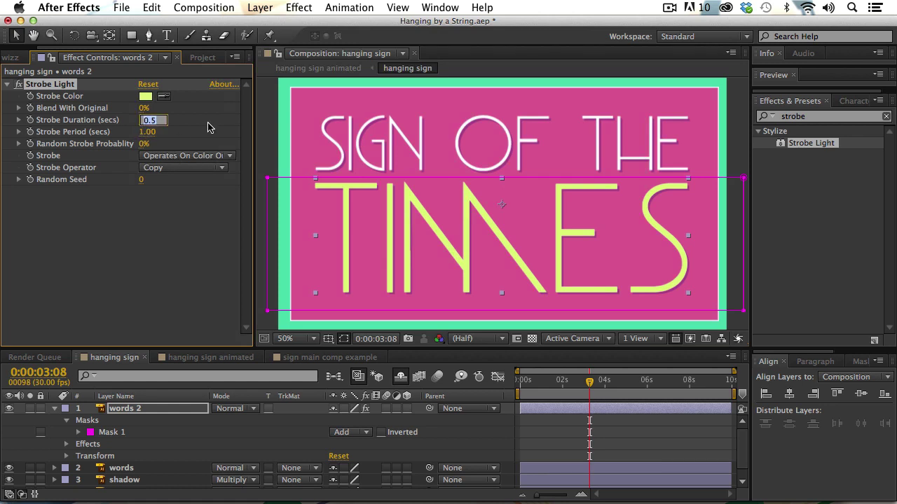
pyautogui.write('.2')
pyautogui.click(145, 131)
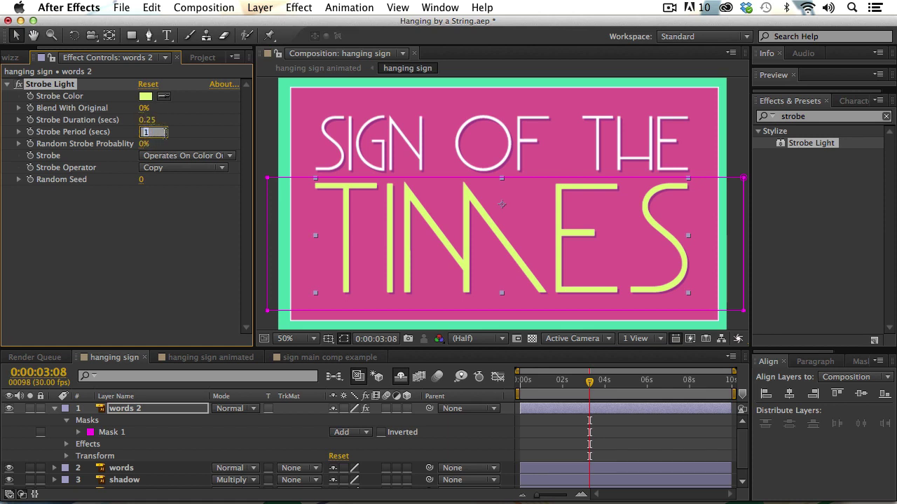
pyautogui.click(185, 245)
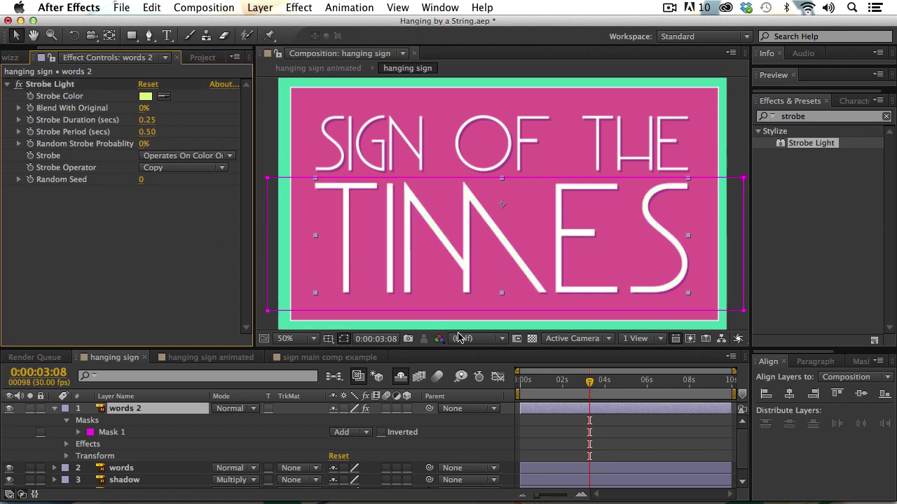
# - Preview the flashing TIMES text in the hanging sign animated composition from the first frame and return to the start
pyautogui.click(522, 385)
pyautogui.press('space')
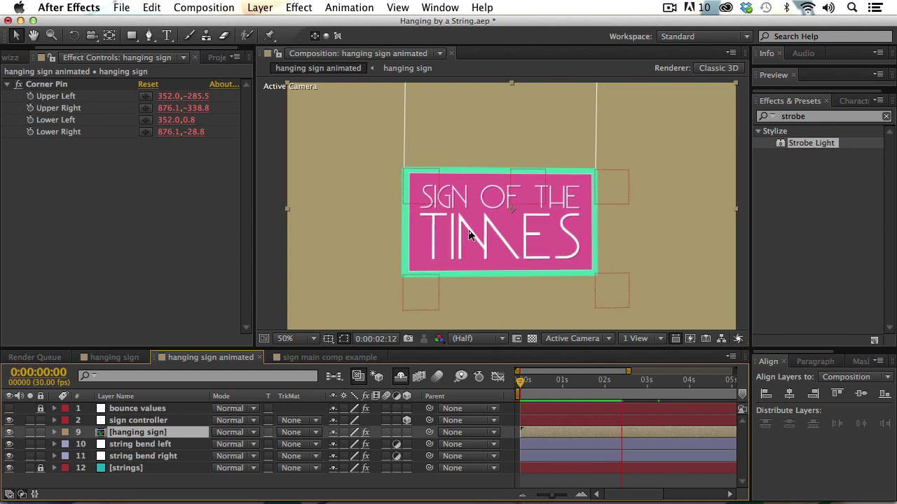
pyautogui.click(634, 380)
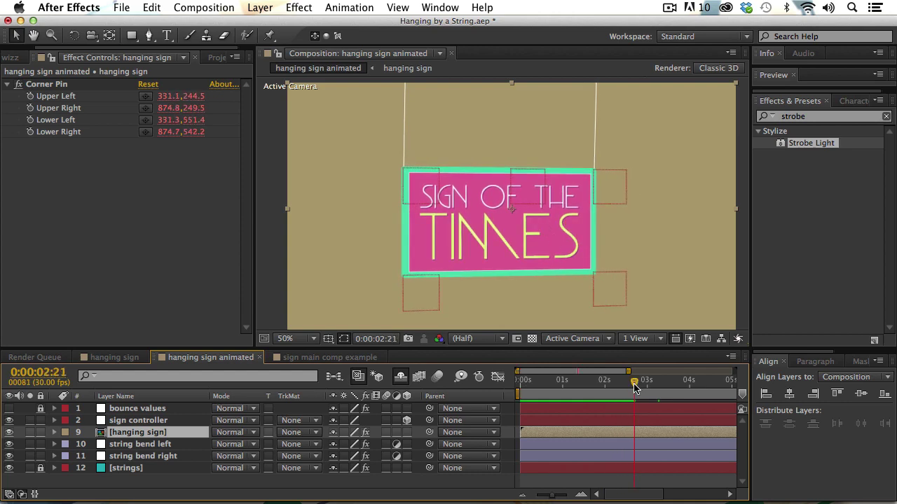
pyautogui.press('Home')
pyautogui.press('space')
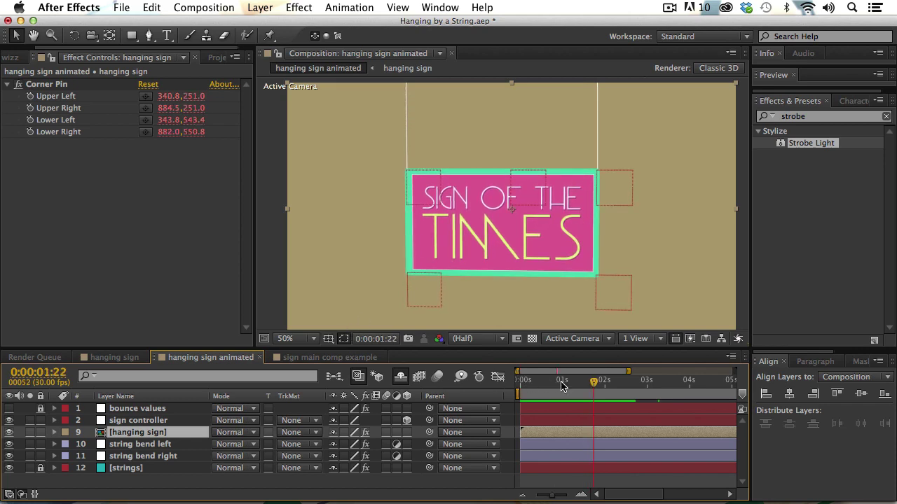
pyautogui.press('Home')
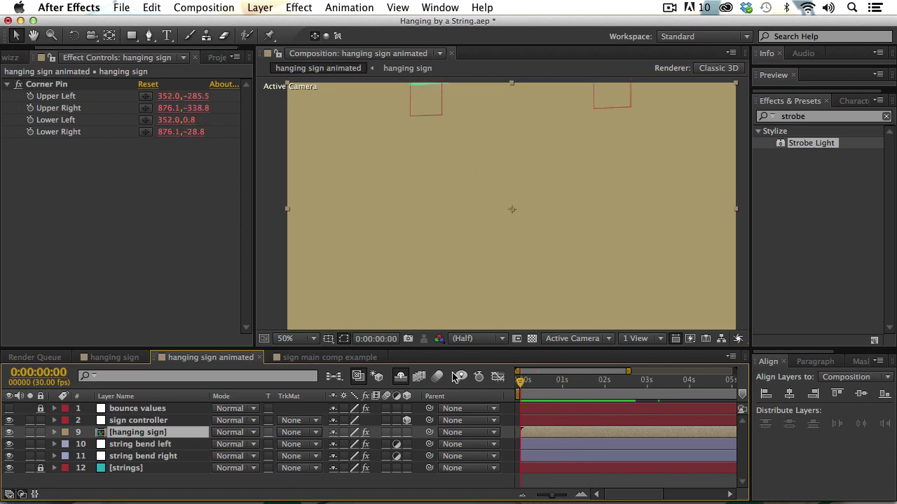
# - Add a new adjustment layer to the hanging sign animated composition and name it reflection
pyautogui.click(257, 7)
pyautogui.moveTo(261, 26)
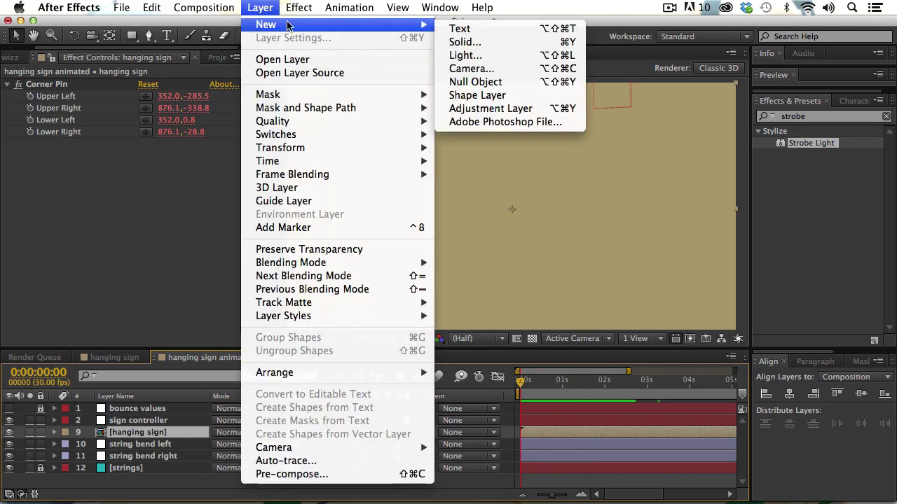
pyautogui.click(491, 109)
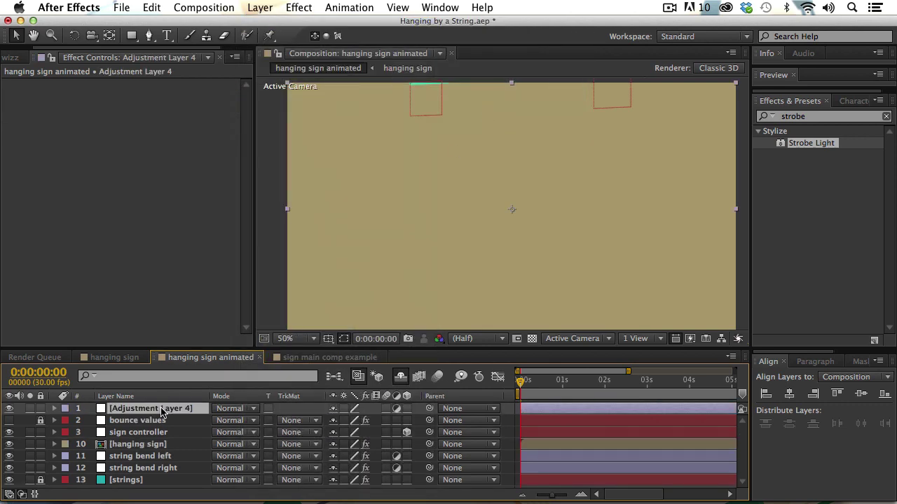
pyautogui.press('Return')
pyautogui.write('reflection')
pyautogui.press('Return')
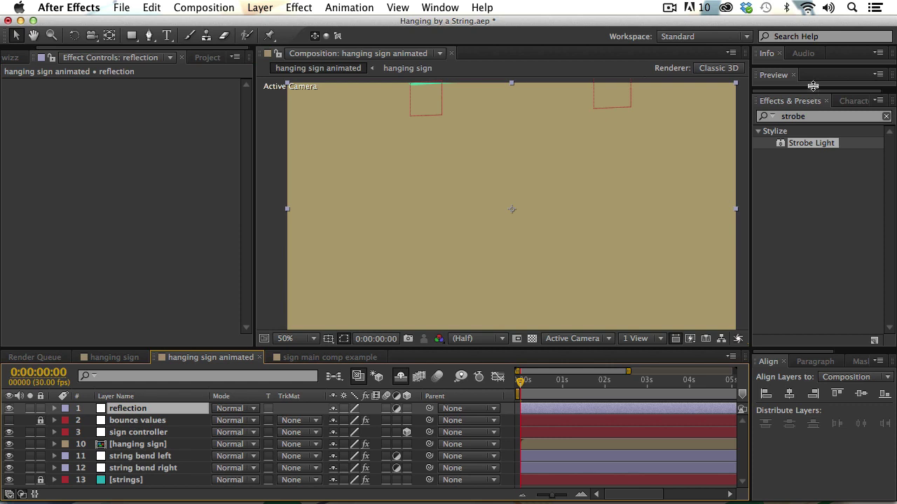
# - Find the Levels effect and apply it to the reflection layer
pyautogui.click(814, 118)
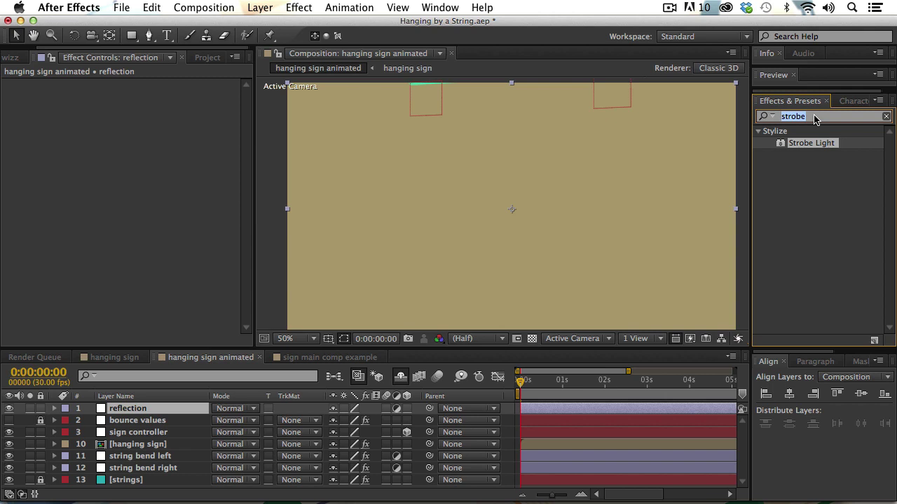
pyautogui.write('level')
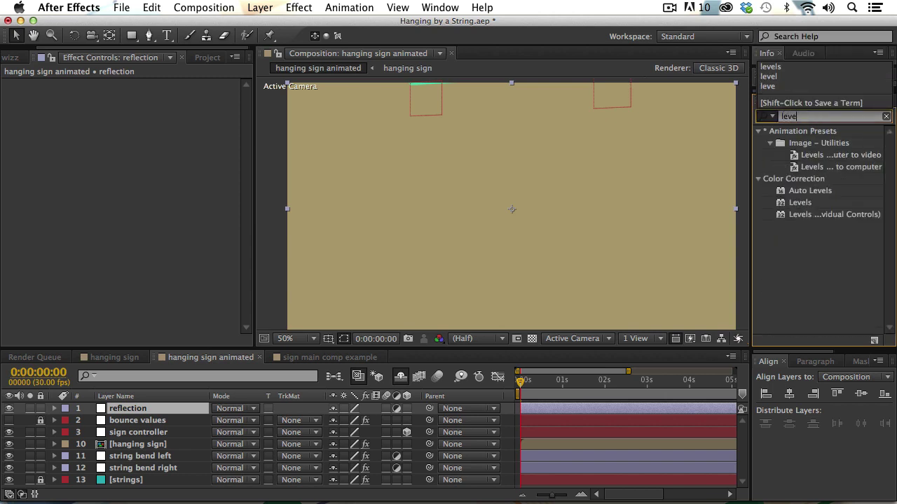
pyautogui.write('s')
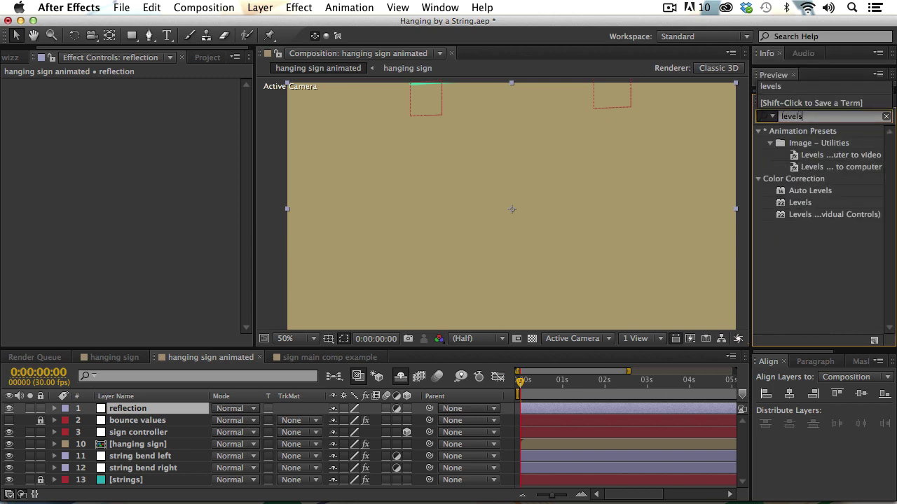
pyautogui.doubleClick(796, 204)
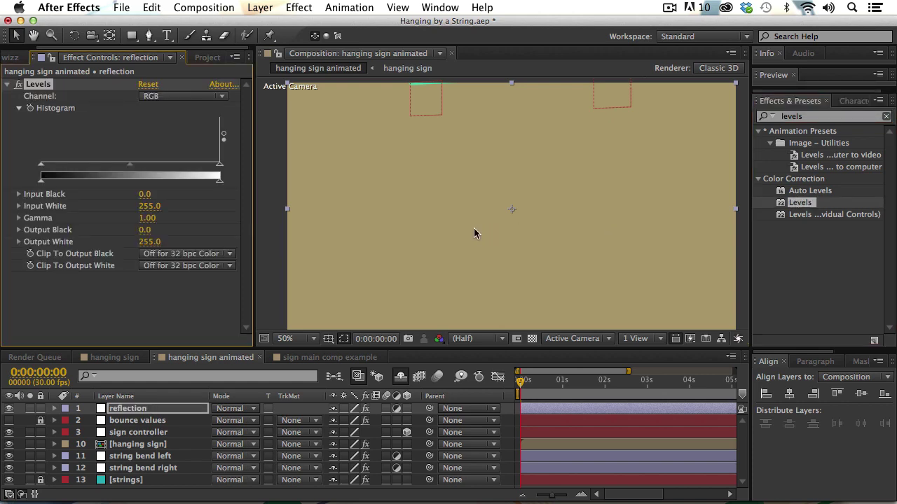
# - Play ahead to 0:00:01:07, where the sign is in view, and lower the Levels Output White to 223
pyautogui.press('space')
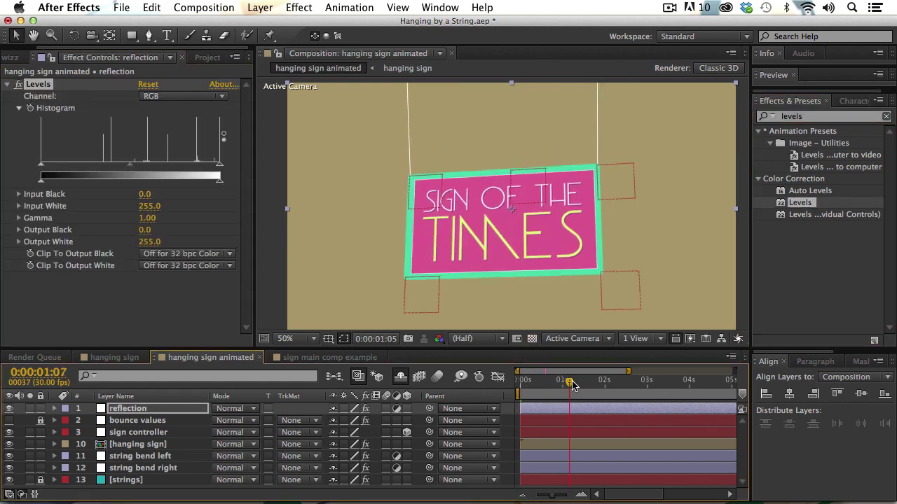
pyautogui.press('space')
pyautogui.moveTo(220, 182); pyautogui.dragTo(209, 183)
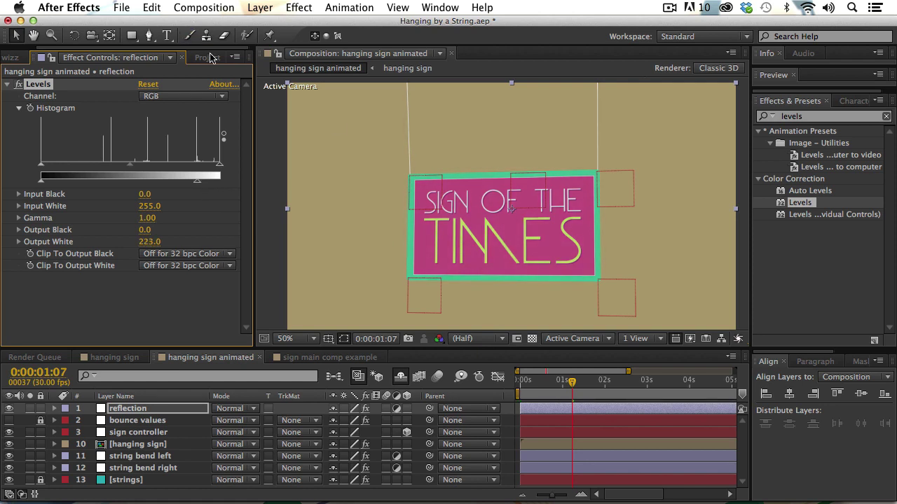
# - Draw a closed, curved four-point Pen tool mask on the reflection layer, sweeping diagonally across the sign and extending below the frame
pyautogui.press('g')
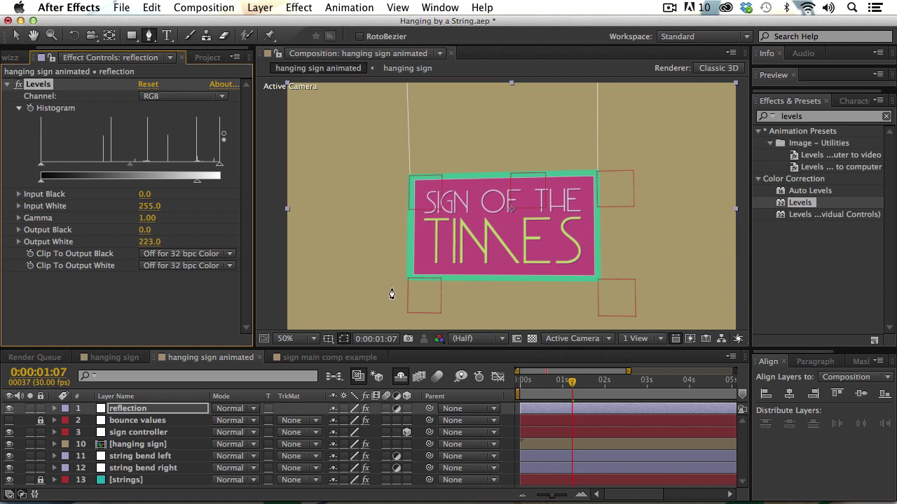
pyautogui.moveTo(373, 290); pyautogui.dragTo(378, 262)
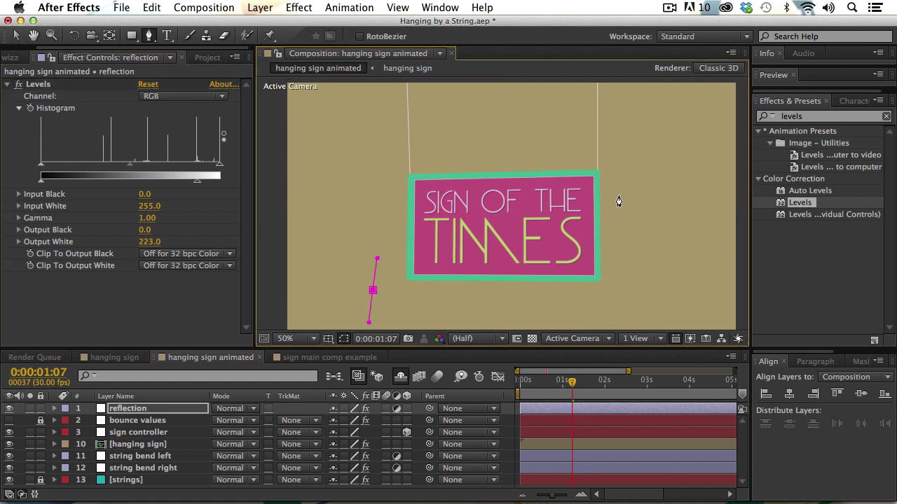
pyautogui.moveTo(629, 185); pyautogui.dragTo(714, 187)
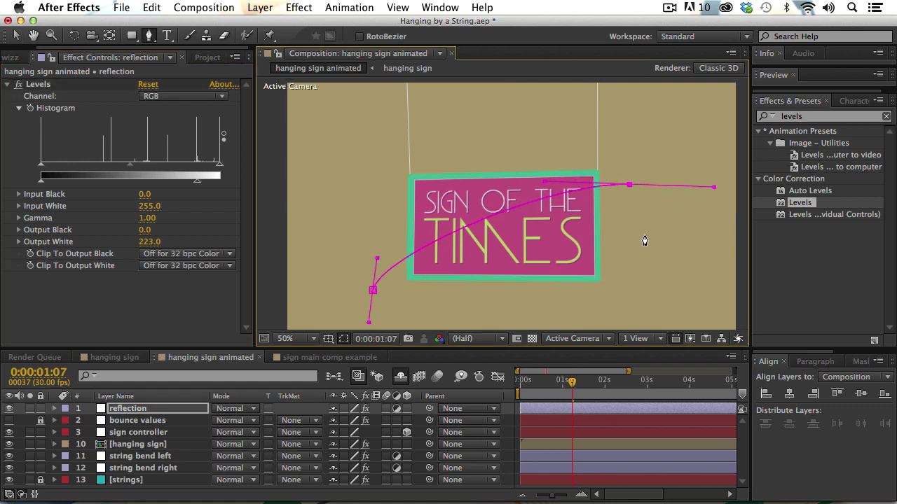
pyautogui.moveTo(635, 271); pyautogui.dragTo(629, 172)
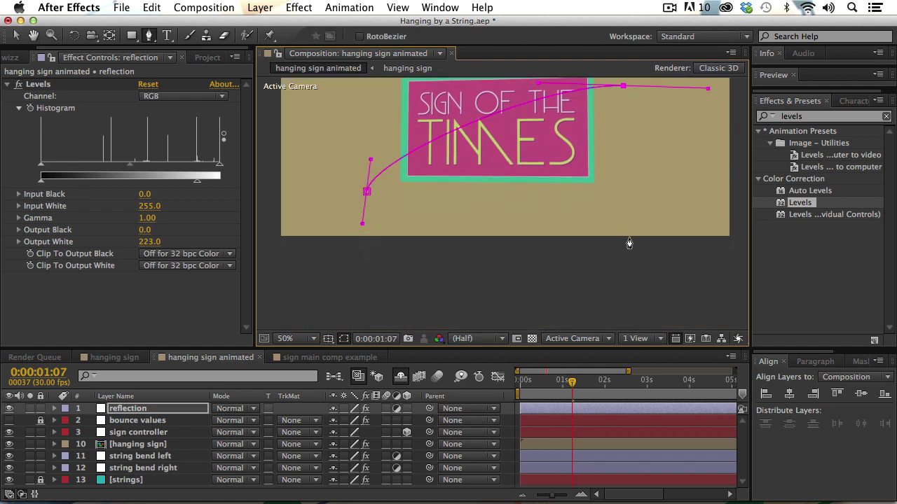
pyautogui.moveTo(629, 238); pyautogui.dragTo(622, 260)
pyautogui.moveTo(380, 250); pyautogui.dragTo(366, 247)
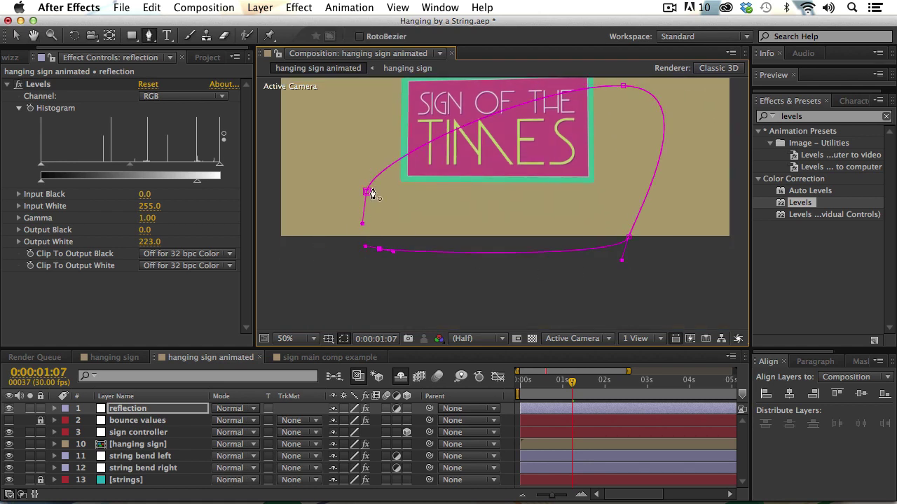
pyautogui.click(366, 191)
pyautogui.moveTo(403, 144); pyautogui.dragTo(409, 215)
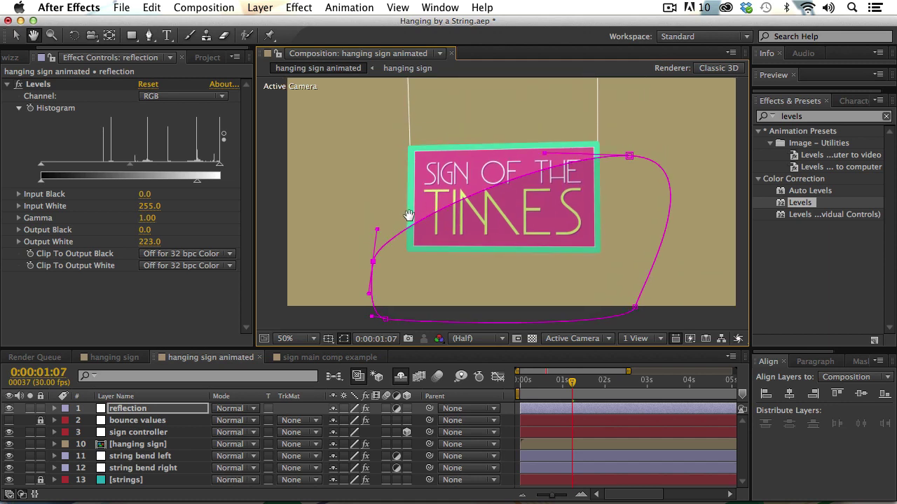
# - Refine the reflection mask's upper curve by lengthening its left handle and lowering its upper-right point slightly, and preview from the first frame
pyautogui.press('v')
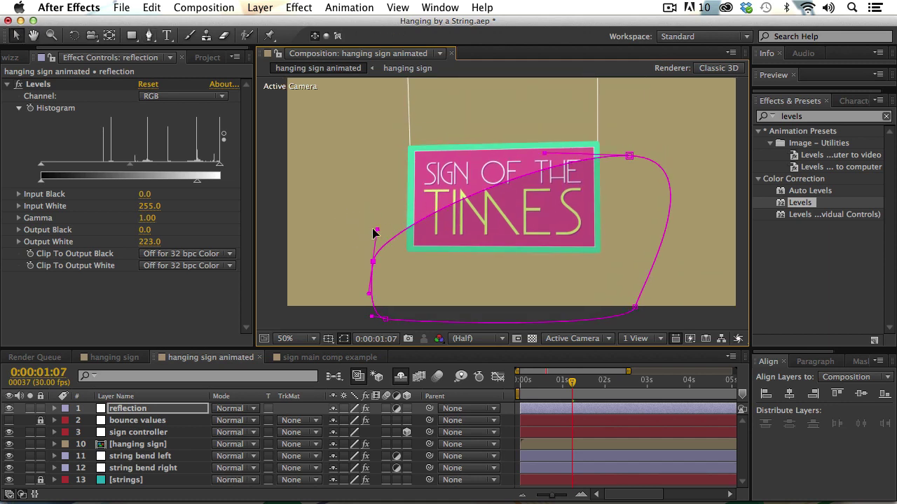
pyautogui.moveTo(376, 231); pyautogui.dragTo(378, 205)
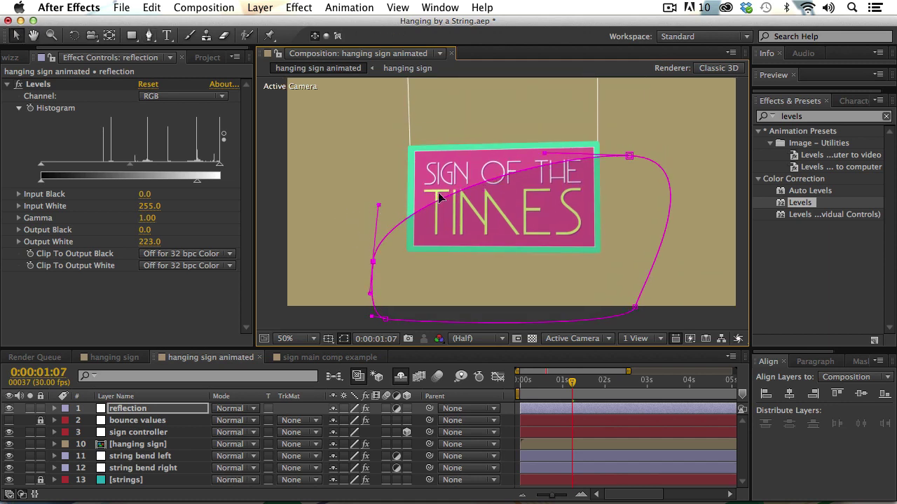
pyautogui.moveTo(543, 157); pyautogui.dragTo(540, 150)
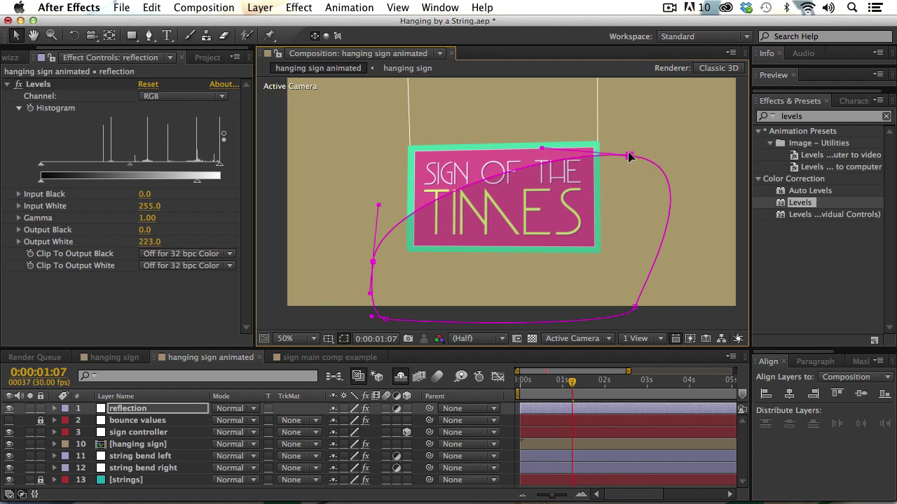
pyautogui.moveTo(631, 155); pyautogui.dragTo(629, 165)
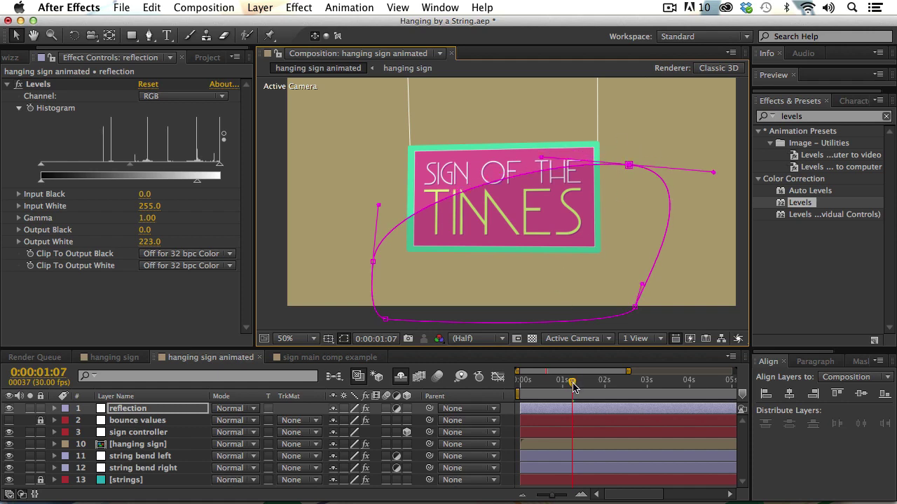
pyautogui.moveTo(573, 385); pyautogui.dragTo(520, 385)
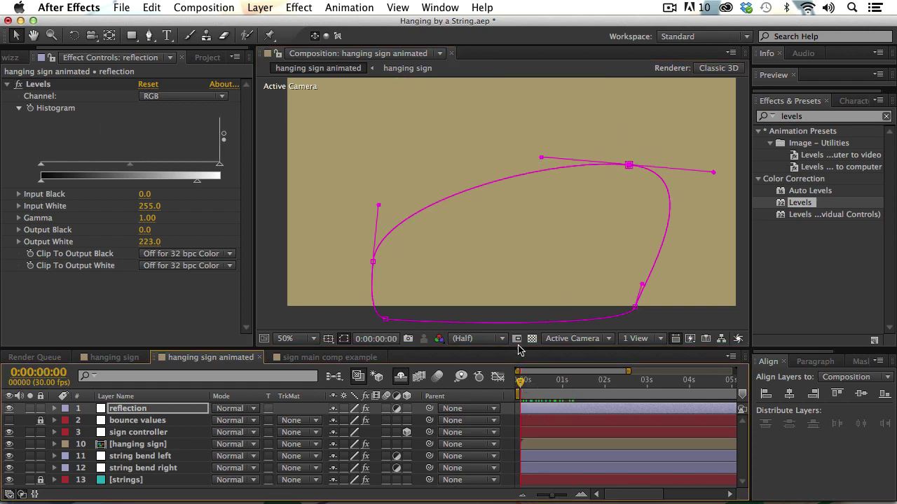
pyautogui.press('space')
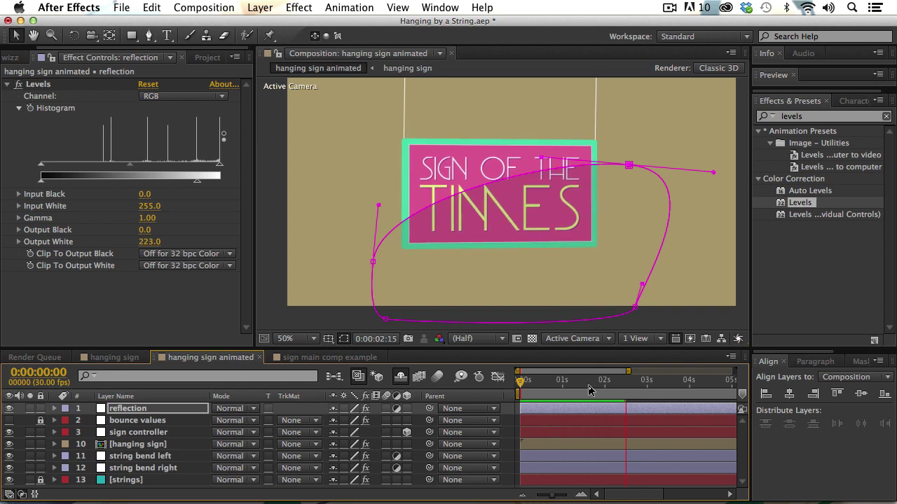
# - Keyframe the reflection layer's Mask Path at 0:00:00:18 and shift the whole mask slightly down and right at 0:00:09:29
pyautogui.moveTo(604, 387); pyautogui.dragTo(547, 389)
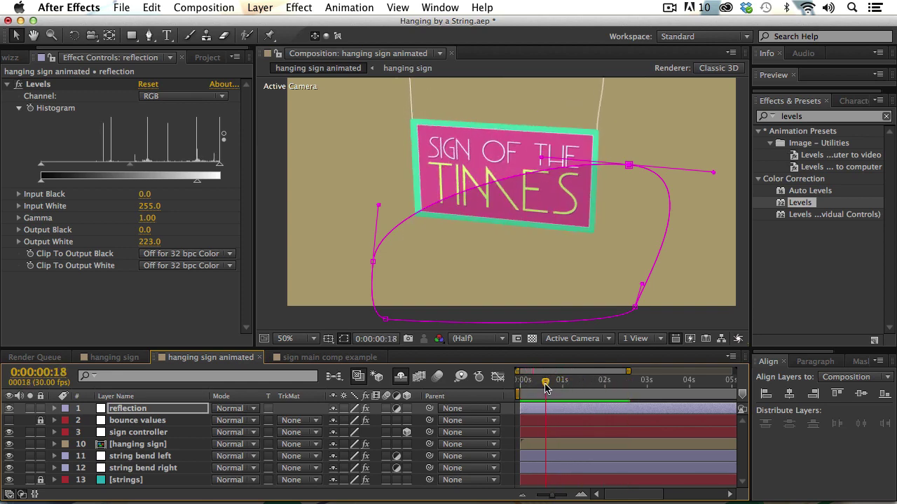
pyautogui.click(122, 411)
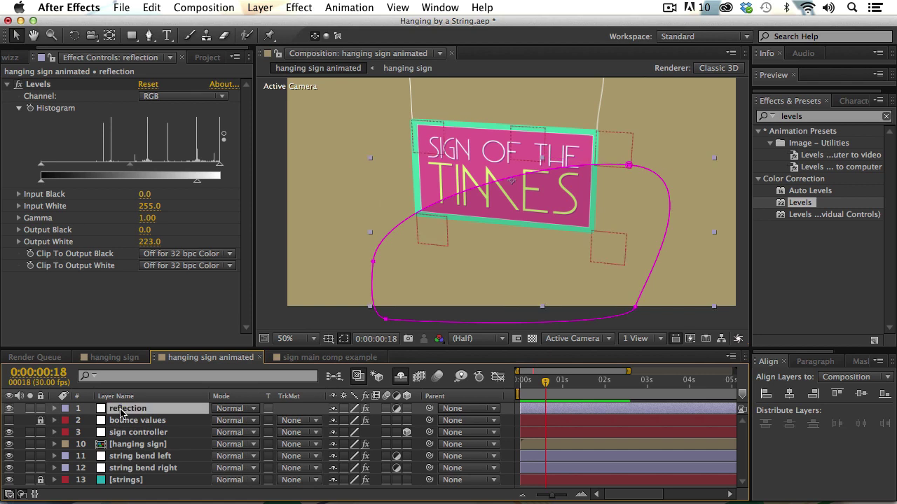
pyautogui.press('m')
pyautogui.click(99, 433)
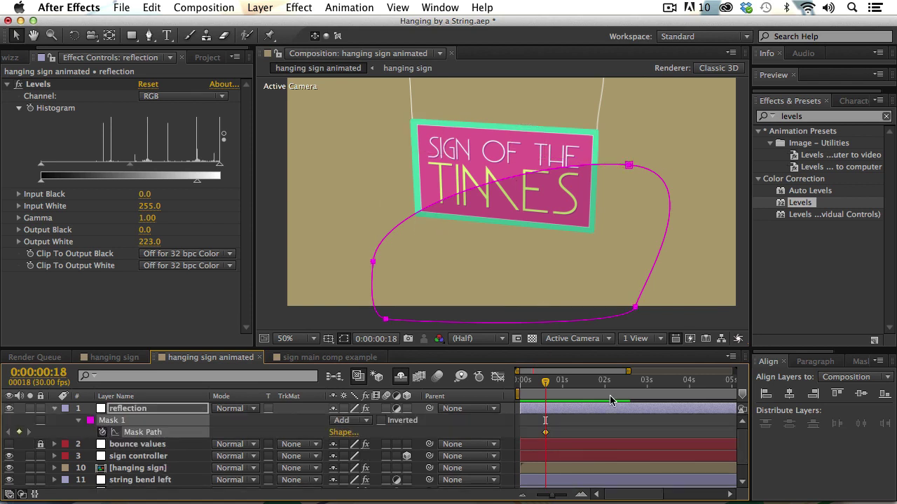
pyautogui.moveTo(547, 383); pyautogui.dragTo(750, 396)
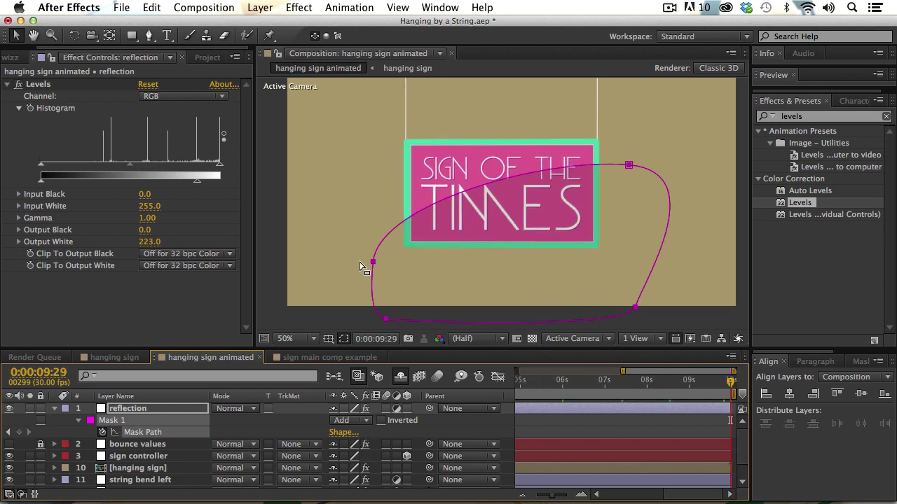
pyautogui.moveTo(373, 262); pyautogui.dragTo(378, 279)
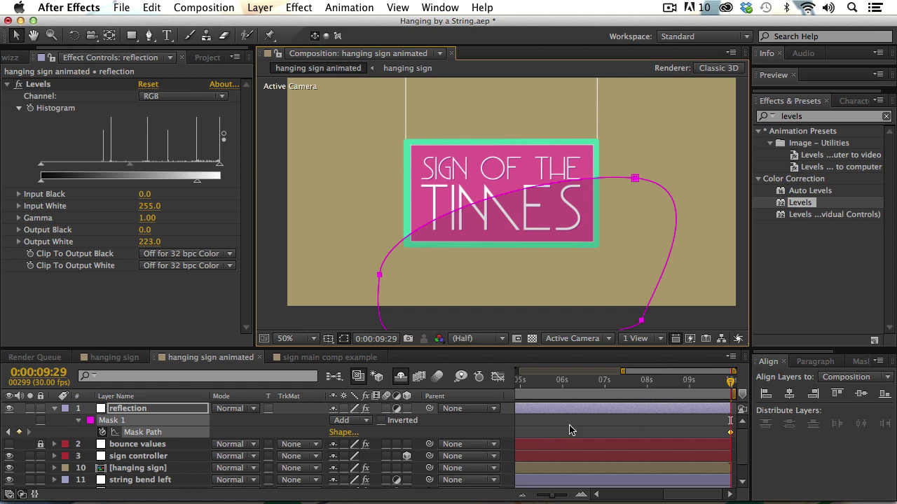
# - Apply Easy Ease to both Mask Path keyframes of the reflection layer
pyautogui.press('-')
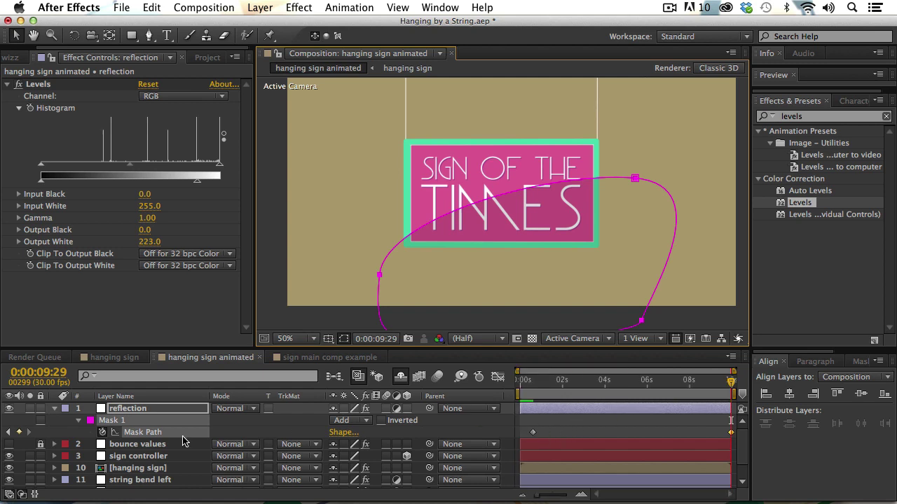
pyautogui.click(145, 433)
pyautogui.rightClick(535, 435)
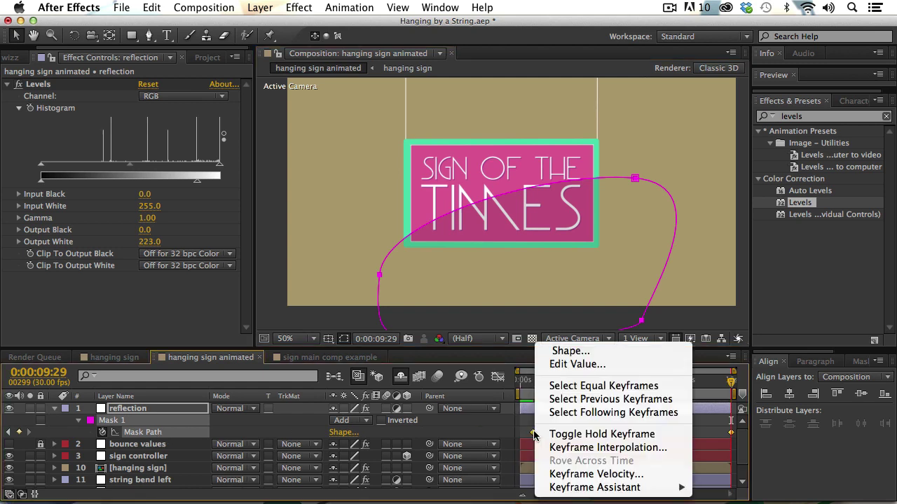
pyautogui.moveTo(658, 491)
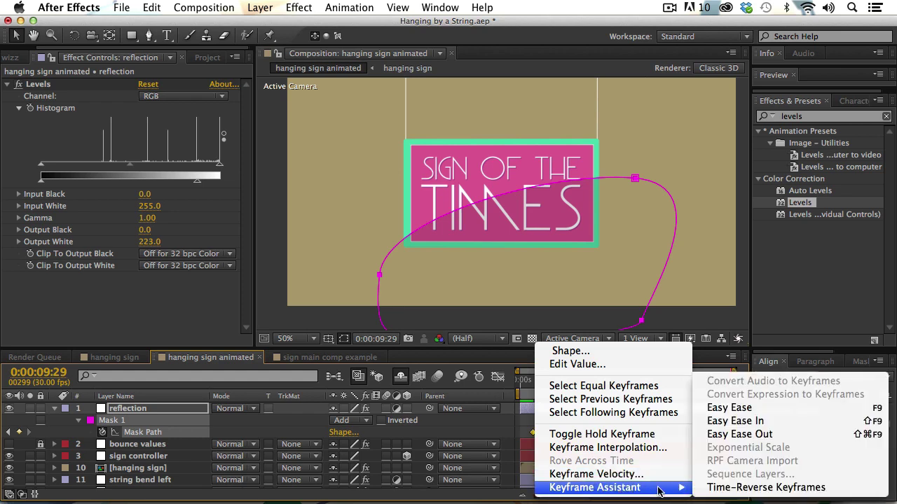
pyautogui.click(726, 408)
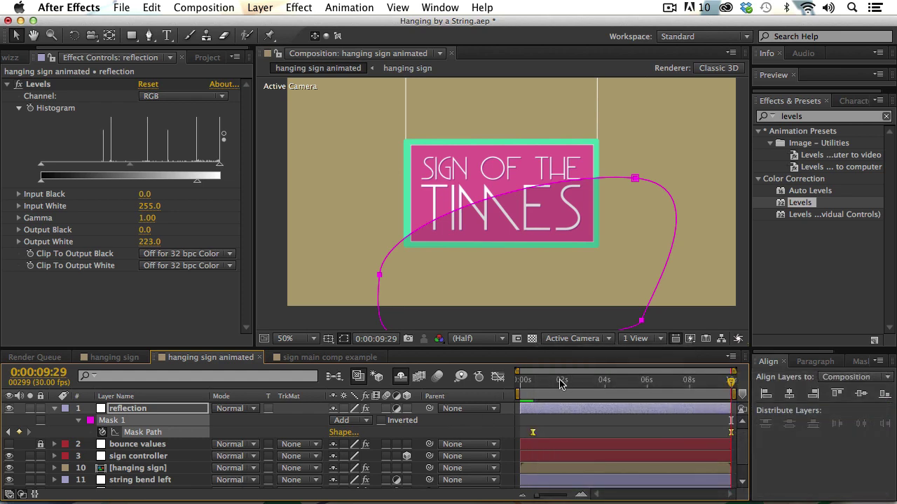